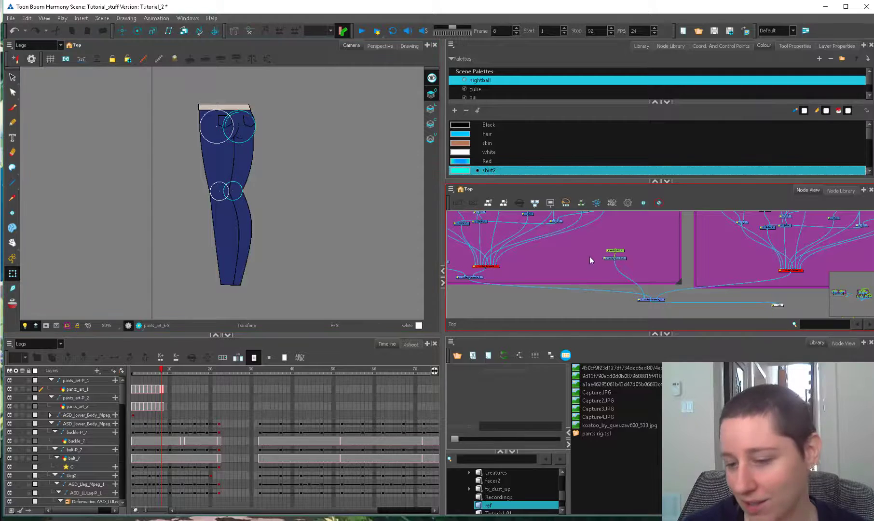
- Examine the side-view pants drawings and their joint circles on frame 8
{"action": "left_click_drag", "start_coordinate": [562, 263], "coordinate": [610, 266]}
{"action": "left_click", "coordinate": [486, 259]}
{"action": "key", "text": "alt+b"}
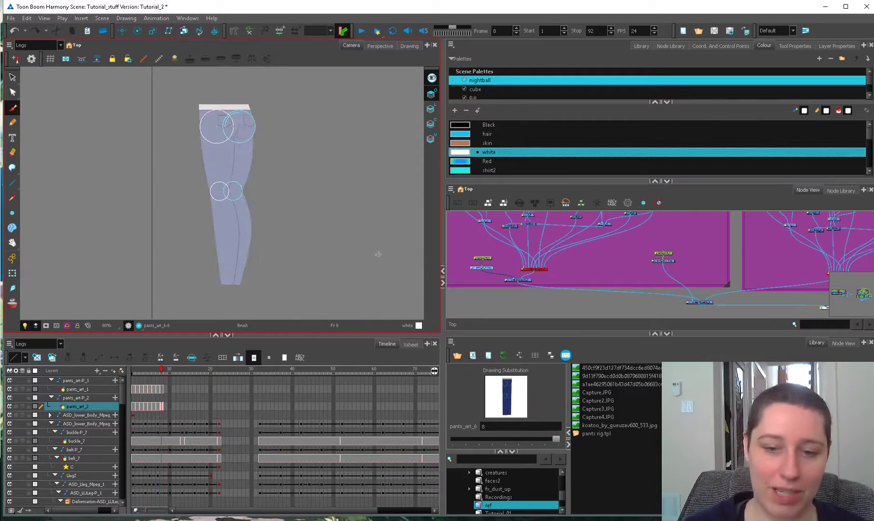
{"action": "key", "text": "1"}
{"action": "key", "text": "1"}
{"action": "left_click_drag", "start_coordinate": [343, 264], "coordinate": [267, 285]}
{"action": "key", "text": "2"}
{"action": "left_click", "coordinate": [13, 273]}
{"action": "left_click", "coordinate": [227, 279]}
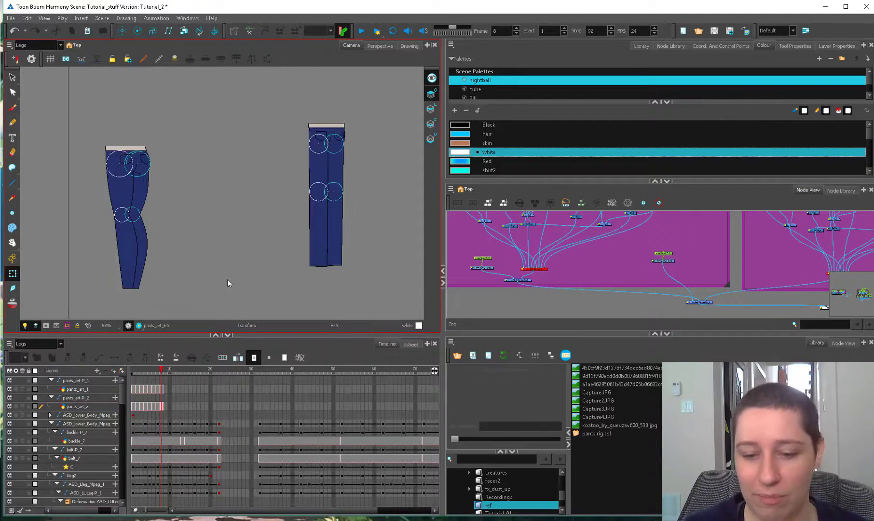
{"action": "scroll", "coordinate": [227, 282], "scroll_direction": "up", "scroll_amount": 1}
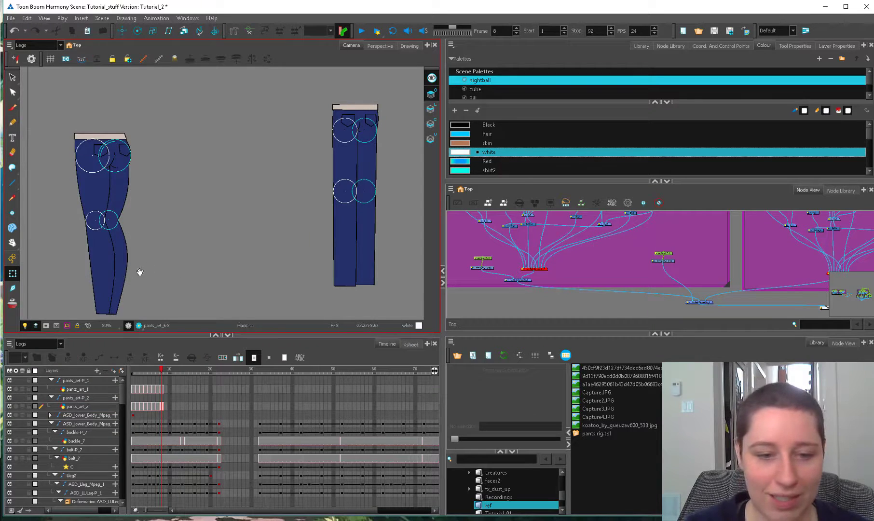
{"action": "left_click_drag", "start_coordinate": [140, 272], "coordinate": [238, 239]}
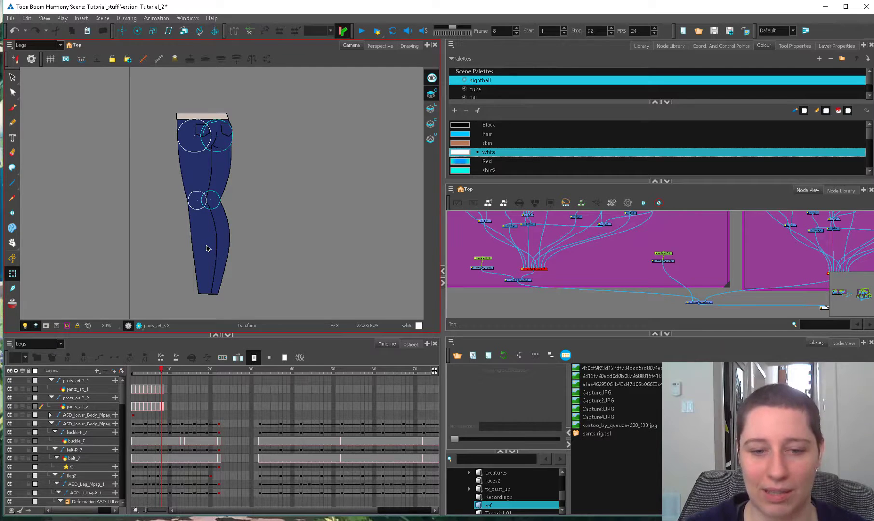
- Sketch a black skirt with two legs and feet beside the side-view pants on the pants_art_2 layer
{"action": "left_click", "coordinate": [487, 266]}
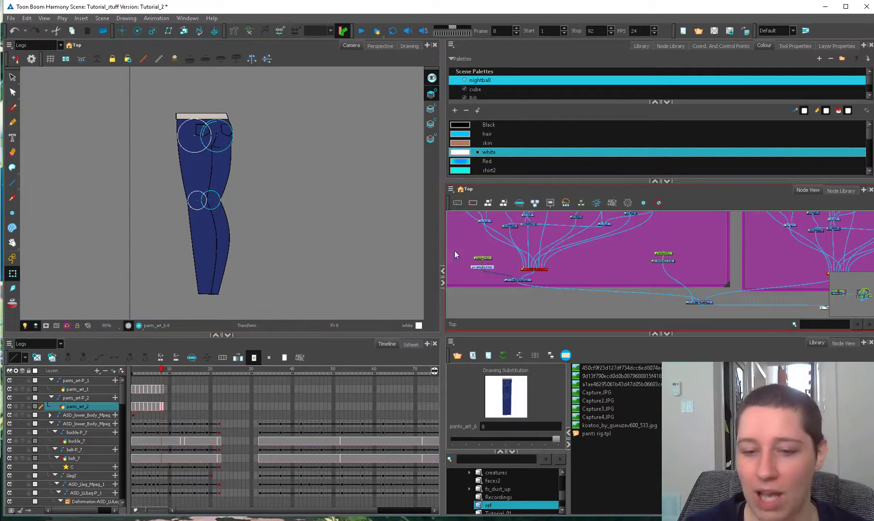
{"action": "key", "text": "alt+b"}
{"action": "left_click_drag", "start_coordinate": [327, 214], "coordinate": [256, 252]}
{"action": "key", "text": "o"}
{"action": "left_click_drag", "start_coordinate": [262, 209], "coordinate": [263, 208]}
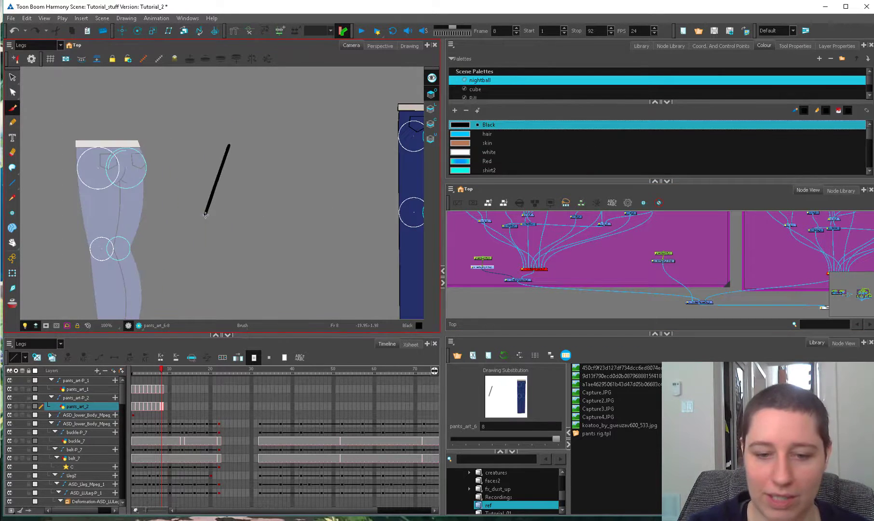
{"action": "mouse_move", "coordinate": [205, 216]}
{"action": "left_mouse_down"}
{"action": "mouse_move", "coordinate": [300, 216]}
{"action": "mouse_move", "coordinate": [280, 141]}
{"action": "left_mouse_up"}
{"action": "left_click_drag", "start_coordinate": [263, 218], "coordinate": [264, 275]}
{"action": "left_click_drag", "start_coordinate": [242, 221], "coordinate": [238, 276]}
- Select the whole skirt-and-legs sketch and delete it
{"action": "key", "text": "alt+s"}
{"action": "left_click", "coordinate": [263, 249]}
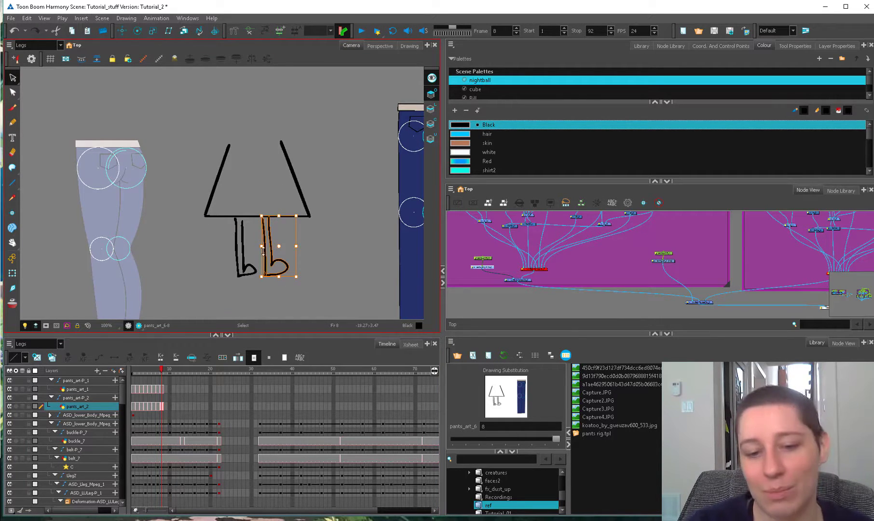
{"action": "mouse_move", "coordinate": [326, 168]}
{"action": "left_mouse_down"}
{"action": "mouse_move", "coordinate": [205, 157]}
{"action": "mouse_move", "coordinate": [322, 222]}
{"action": "left_mouse_up"}
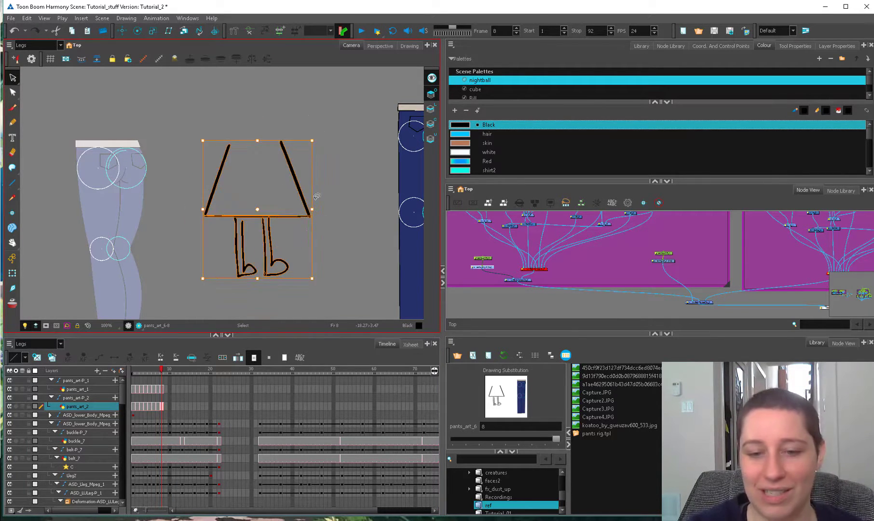
{"action": "key", "text": "Delete"}
- Brush a round-bodied figure with one bent leg, a curved belly line and a smiling face beside the pants
{"action": "key", "text": "alt+b"}
{"action": "mouse_move", "coordinate": [240, 188]}
{"action": "left_mouse_down"}
{"action": "mouse_move", "coordinate": [246, 250]}
{"action": "mouse_move", "coordinate": [283, 249]}
{"action": "mouse_move", "coordinate": [246, 252]}
{"action": "left_mouse_up"}
{"action": "mouse_move", "coordinate": [241, 189]}
{"action": "left_mouse_down"}
{"action": "mouse_move", "coordinate": [266, 113]}
{"action": "mouse_move", "coordinate": [280, 191]}
{"action": "left_mouse_up"}
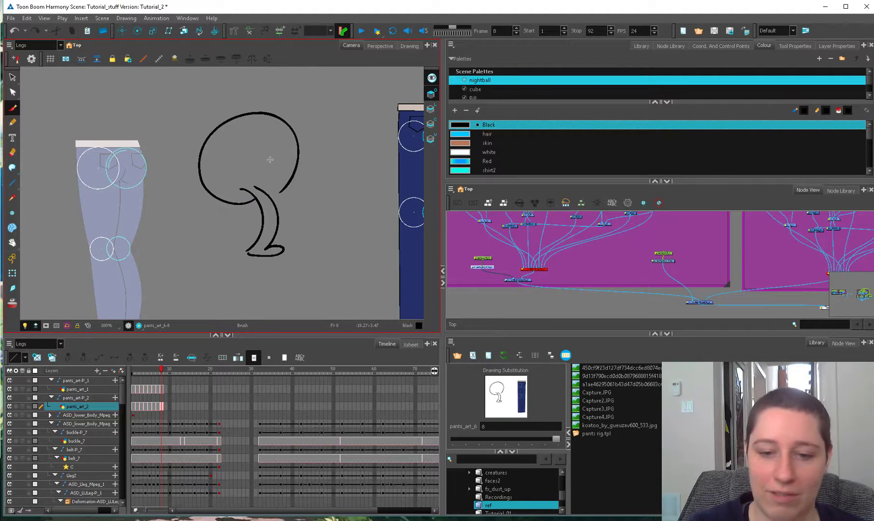
{"action": "mouse_move", "coordinate": [202, 153]}
{"action": "left_mouse_down"}
{"action": "mouse_move", "coordinate": [298, 151]}
{"action": "mouse_move", "coordinate": [264, 135]}
{"action": "left_mouse_up"}
{"action": "left_click_drag", "start_coordinate": [269, 126], "coordinate": [269, 131]}
{"action": "left_click_drag", "start_coordinate": [258, 130], "coordinate": [274, 136]}
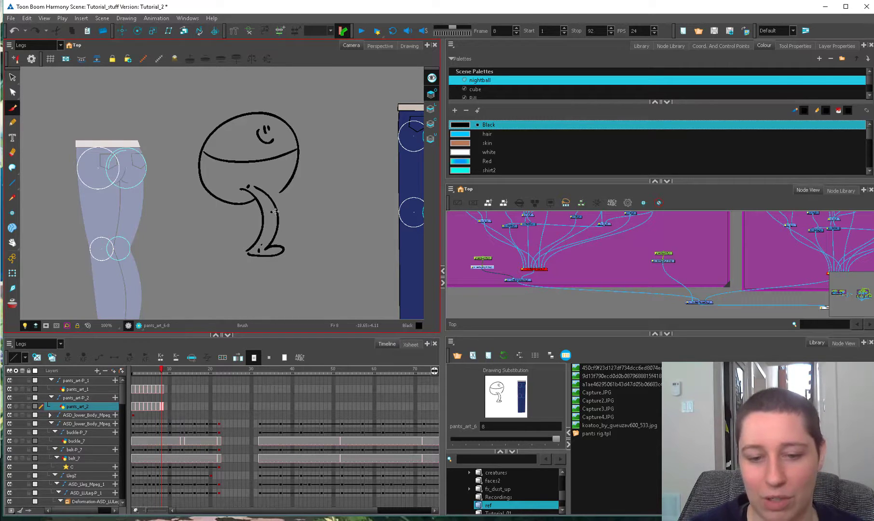
- Erase the round figure's lower leg and redraw the leg folded up under the body
{"action": "left_click_drag", "start_coordinate": [247, 186], "coordinate": [258, 252]}
{"action": "key", "text": "ctrl+z"}
{"action": "key", "text": "alt+e"}
{"action": "mouse_move", "coordinate": [280, 217]}
{"action": "left_mouse_down"}
{"action": "mouse_move", "coordinate": [259, 216]}
{"action": "mouse_move", "coordinate": [289, 260]}
{"action": "left_mouse_up"}
{"action": "key", "text": "alt+s"}
{"action": "mouse_move", "coordinate": [286, 257]}
{"action": "left_mouse_down"}
{"action": "mouse_move", "coordinate": [282, 247]}
{"action": "mouse_move", "coordinate": [310, 225]}
{"action": "mouse_move", "coordinate": [261, 247]}
{"action": "left_mouse_up"}
- Select the entire round-figure sketch and delete it
{"action": "left_click", "coordinate": [347, 144]}
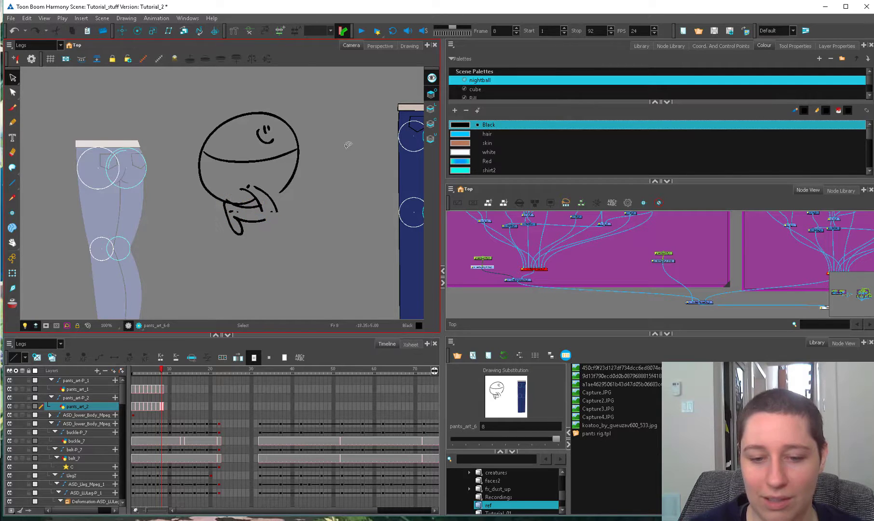
{"action": "mouse_move", "coordinate": [298, 124]}
{"action": "left_mouse_down"}
{"action": "mouse_move", "coordinate": [368, 162]}
{"action": "mouse_move", "coordinate": [308, 109]}
{"action": "left_mouse_up"}
{"action": "key", "text": "Delete"}
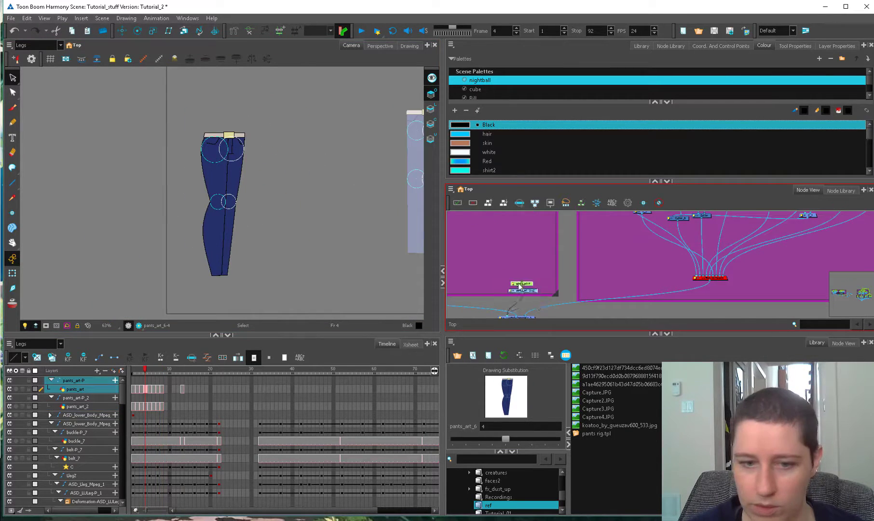
- Examine the pants_art drawing on frame 4 up close, focusing on its hip and knee circles
{"action": "left_click", "coordinate": [503, 251]}
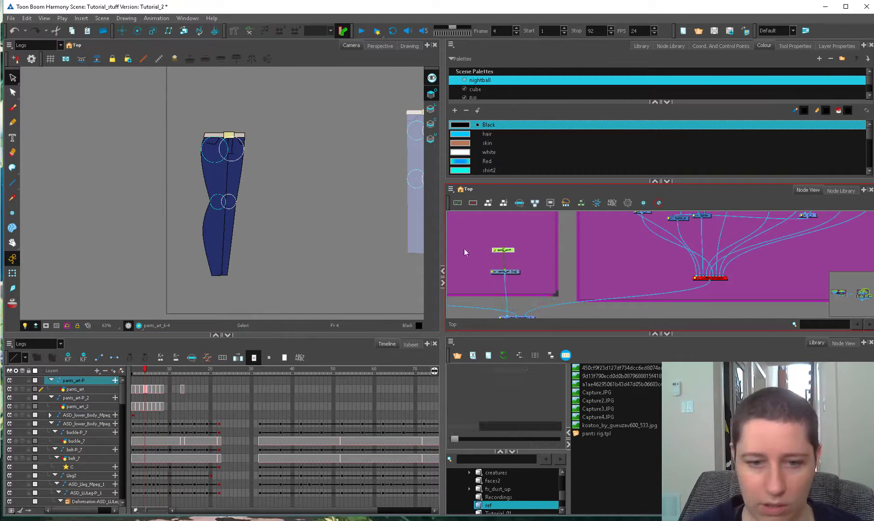
{"action": "key", "text": "2"}
{"action": "left_click_drag", "start_coordinate": [265, 162], "coordinate": [260, 203]}
{"action": "left_click", "coordinate": [12, 274]}
{"action": "key", "text": "2"}
{"action": "key", "text": "2"}
{"action": "key", "text": "2"}
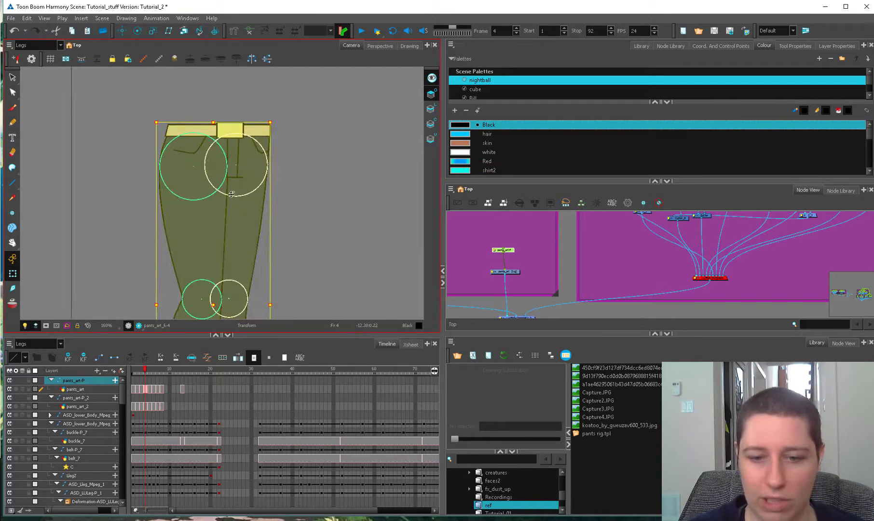
{"action": "left_click", "coordinate": [521, 237]}
{"action": "left_click", "coordinate": [505, 271]}
{"action": "key", "text": "alt+b"}
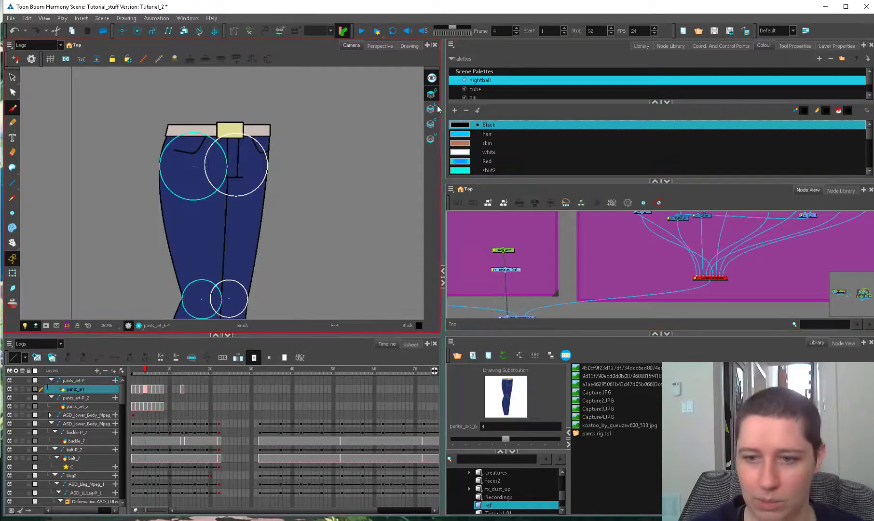
- Disable the pants_art drawing node and its peg in the node network
{"action": "left_click", "coordinate": [494, 480]}
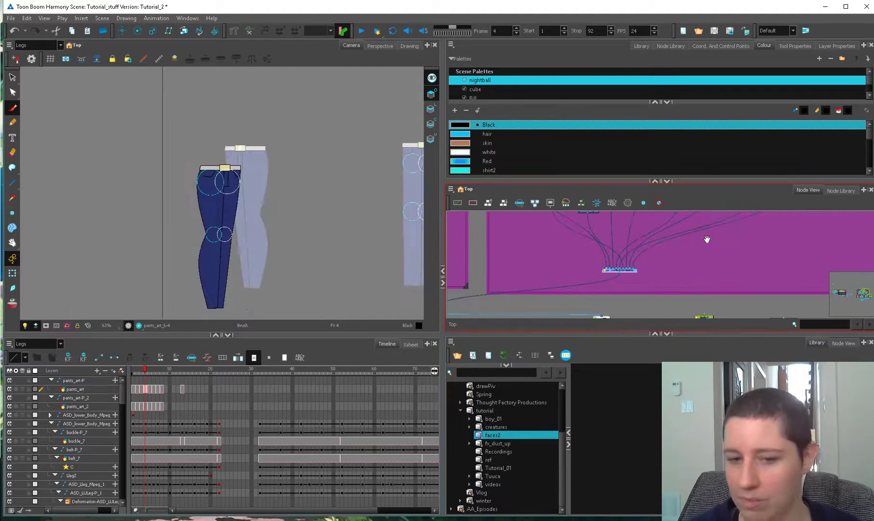
{"action": "left_click_drag", "start_coordinate": [664, 239], "coordinate": [643, 256]}
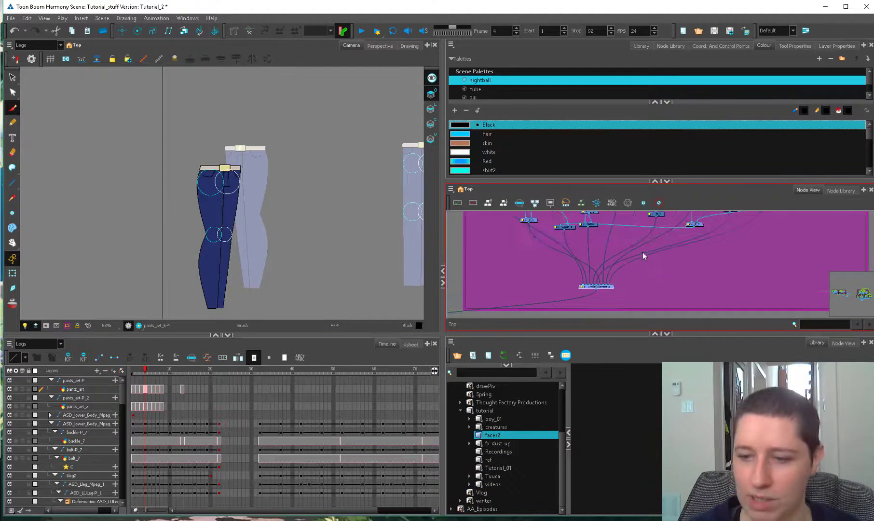
{"action": "scroll", "coordinate": [643, 256], "scroll_direction": "down", "scroll_amount": 2}
{"action": "left_click_drag", "start_coordinate": [579, 229], "coordinate": [618, 216]}
{"action": "left_click", "coordinate": [540, 246]}
{"action": "key", "text": "d"}
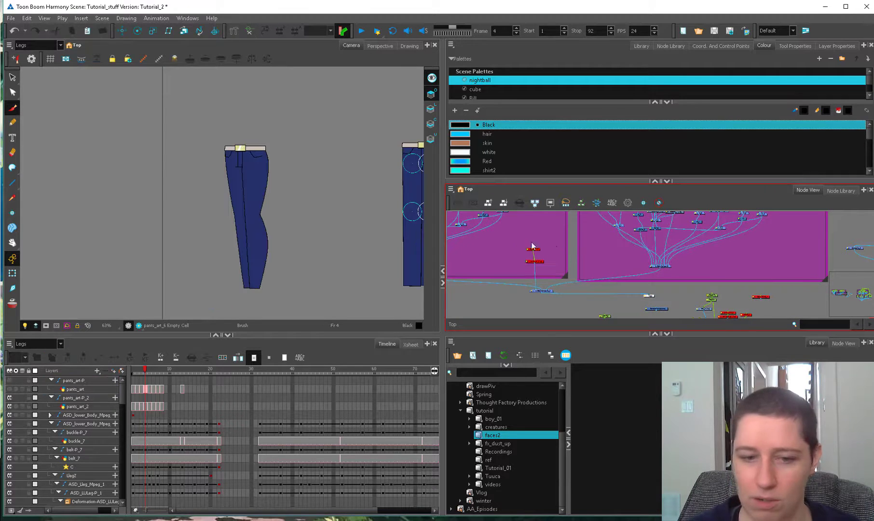
- Scrub the legs animation along the timeline and play back the walking legs
{"action": "left_click_drag", "start_coordinate": [321, 242], "coordinate": [219, 243]}
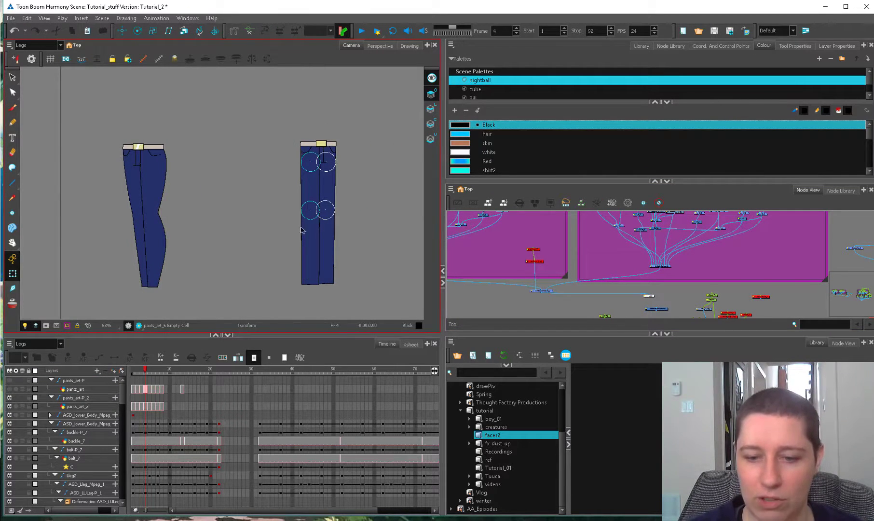
{"action": "left_click_drag", "start_coordinate": [226, 241], "coordinate": [284, 261]}
{"action": "left_click_drag", "start_coordinate": [281, 212], "coordinate": [348, 202]}
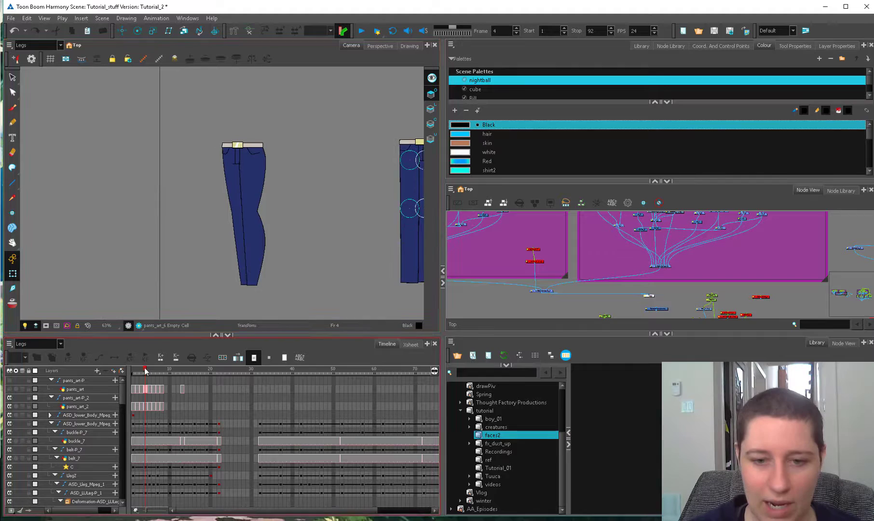
{"action": "left_click_drag", "start_coordinate": [144, 370], "coordinate": [321, 356]}
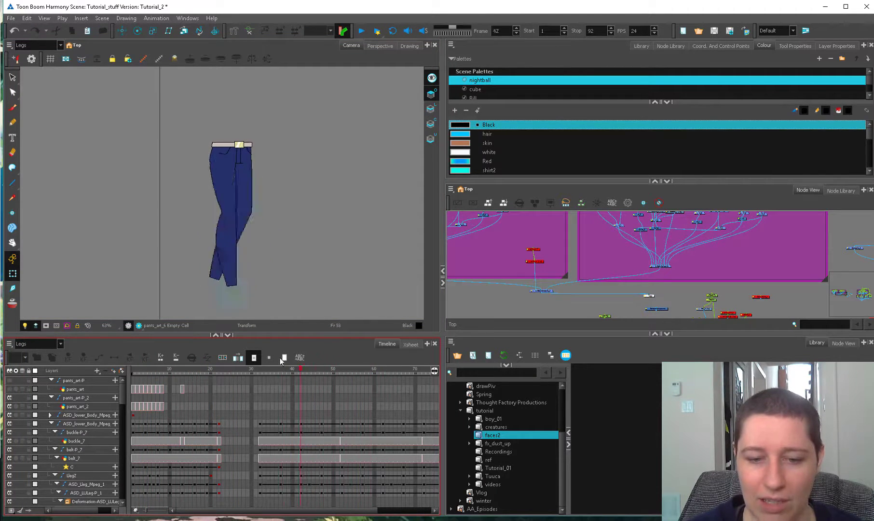
{"action": "left_click", "coordinate": [319, 131]}
{"action": "left_click", "coordinate": [361, 30]}
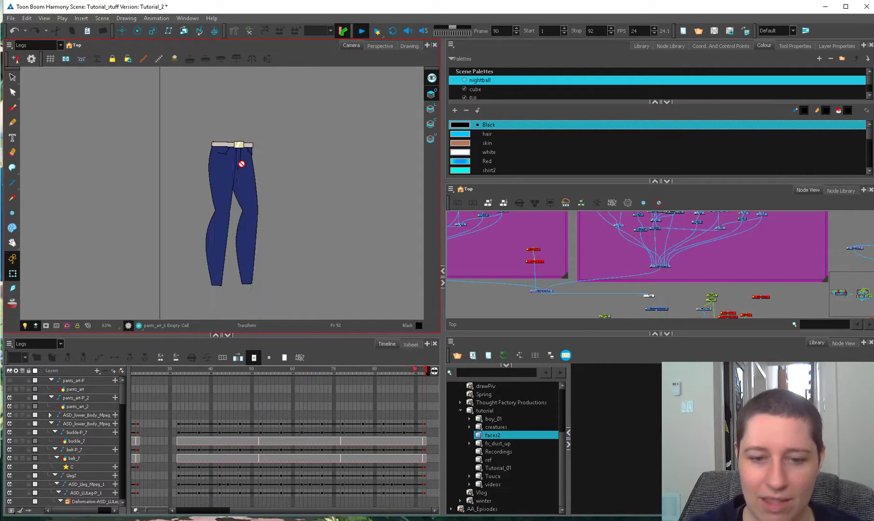
{"action": "left_click", "coordinate": [361, 31]}
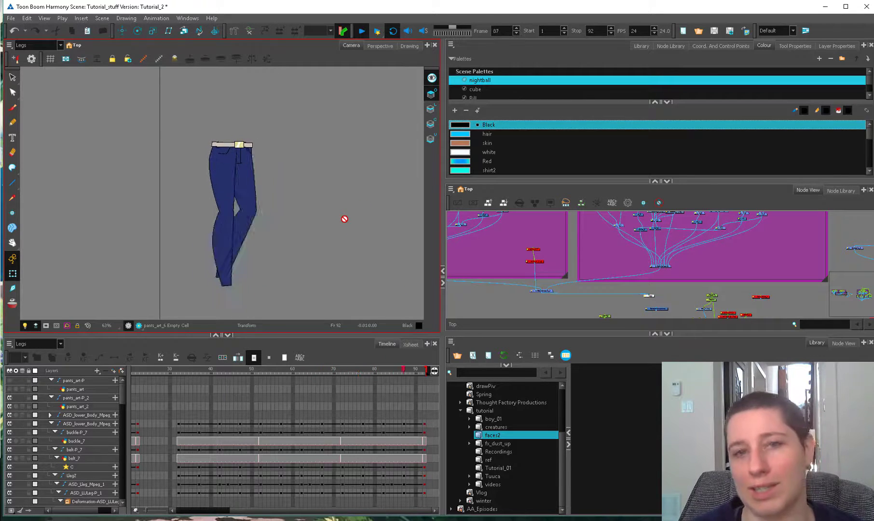
{"action": "left_click", "coordinate": [361, 31]}
- Step through the pants rig's turnaround poses from frame 1 to frame 7
{"action": "key", "text": "shift+comma"}
{"action": "key", "text": "period"}
{"action": "key", "text": "period"}
{"action": "scroll", "coordinate": [326, 213], "scroll_direction": "up", "scroll_amount": 1}
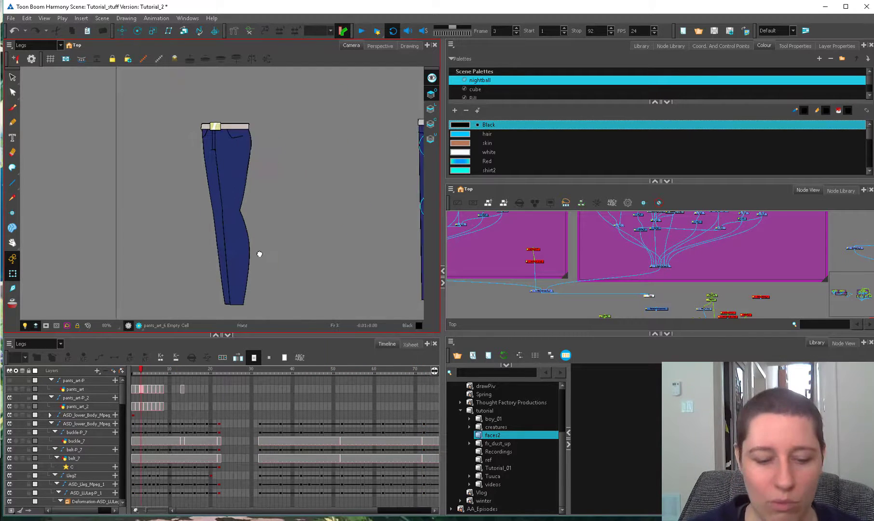
{"action": "mouse_move", "coordinate": [145, 370]}
{"action": "left_mouse_down"}
{"action": "mouse_move", "coordinate": [188, 368]}
{"action": "mouse_move", "coordinate": [130, 369]}
{"action": "mouse_move", "coordinate": [185, 368]}
{"action": "mouse_move", "coordinate": [149, 369]}
{"action": "left_mouse_up"}
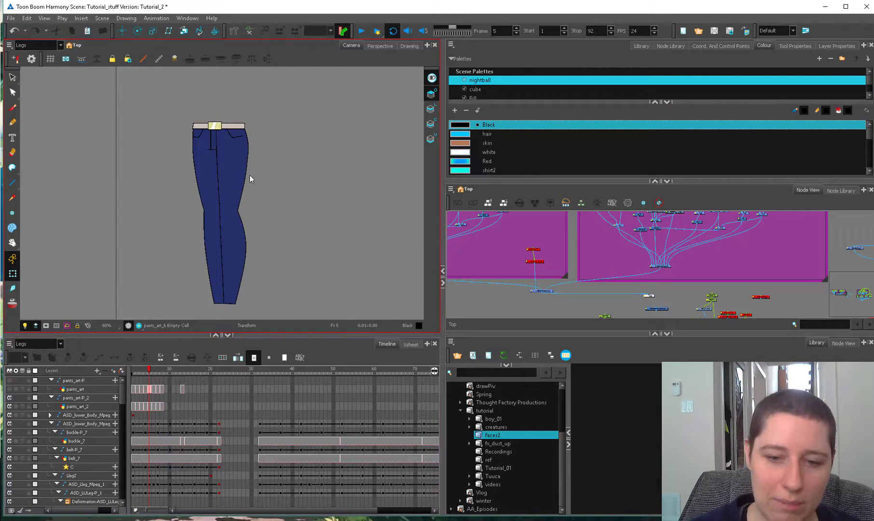
{"action": "mouse_move", "coordinate": [149, 369]}
{"action": "left_mouse_down"}
{"action": "mouse_move", "coordinate": [134, 369]}
{"action": "mouse_move", "coordinate": [186, 369]}
{"action": "mouse_move", "coordinate": [137, 372]}
{"action": "mouse_move", "coordinate": [157, 371]}
{"action": "left_mouse_up"}
- Select the upper leg drawing ASD_LULeg on frame 7 and display its deformation controls
{"action": "left_click", "coordinate": [201, 184]}
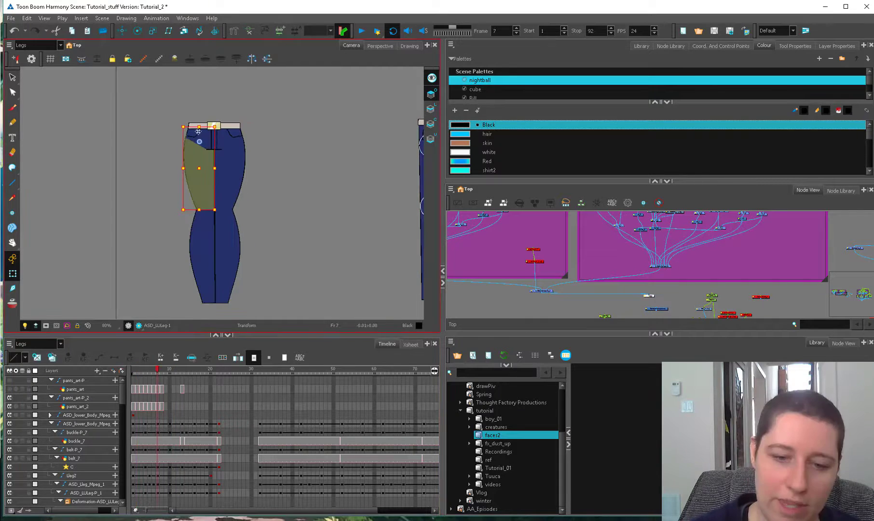
{"action": "left_click", "coordinate": [502, 203]}
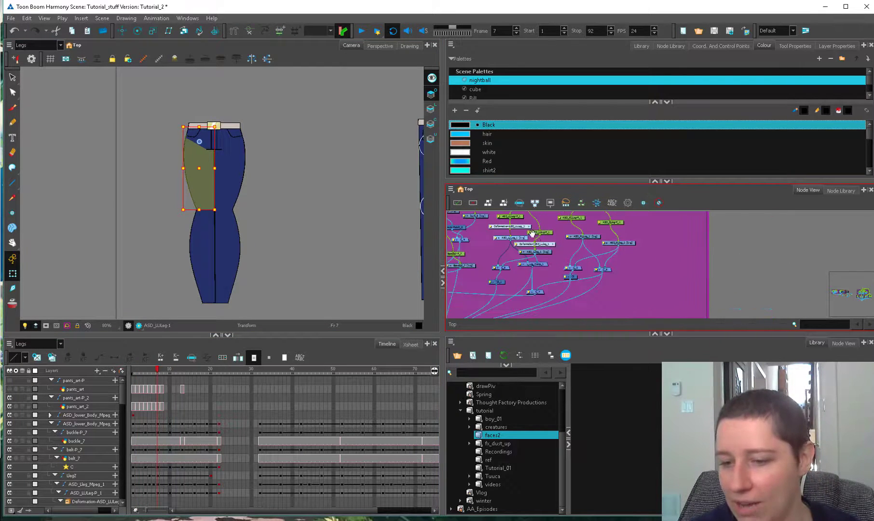
{"action": "left_click", "coordinate": [523, 271]}
{"action": "key", "text": "shift+F11"}
{"action": "left_click", "coordinate": [209, 199]}
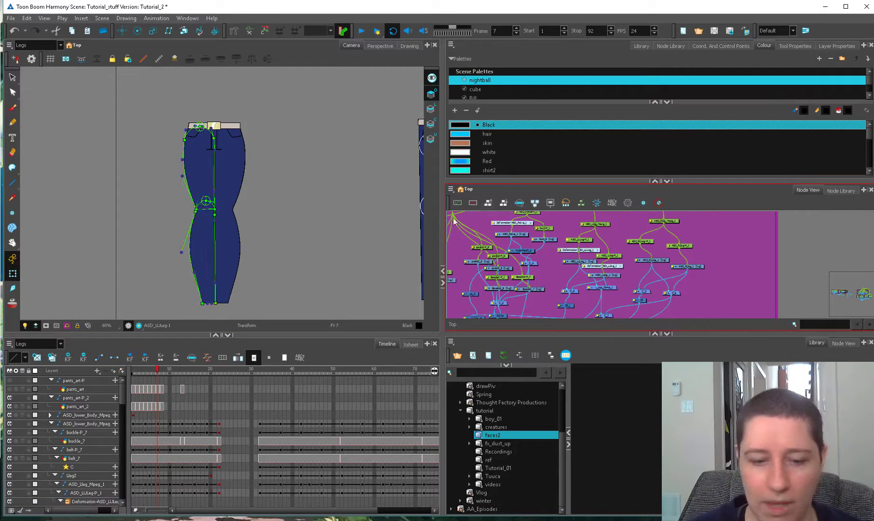
{"action": "right_click", "coordinate": [210, 198]}
- Scrub between frames 7 and 1 to examine the leg deformers across the turnaround, and hide their controls
{"action": "left_click", "coordinate": [155, 374]}
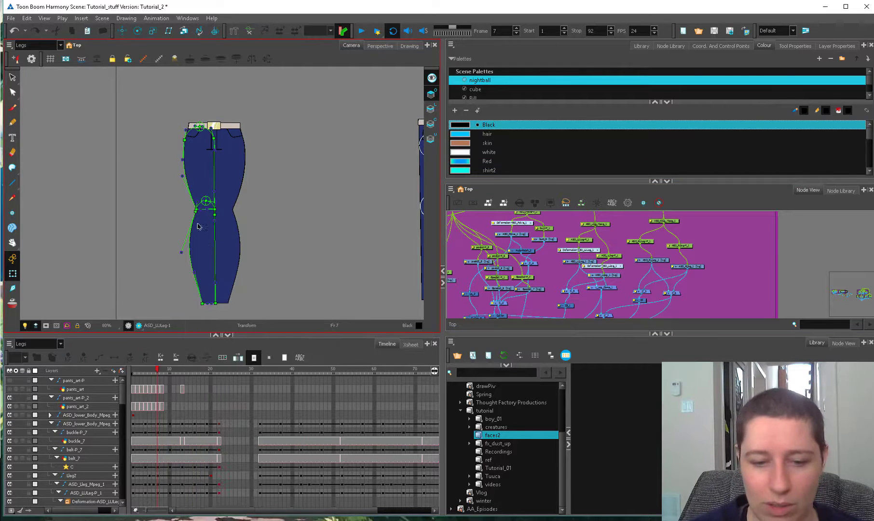
{"action": "mouse_move", "coordinate": [156, 374]}
{"action": "left_mouse_down"}
{"action": "mouse_move", "coordinate": [167, 373]}
{"action": "mouse_move", "coordinate": [126, 376]}
{"action": "mouse_move", "coordinate": [184, 373]}
{"action": "mouse_move", "coordinate": [140, 376]}
{"action": "left_mouse_up"}
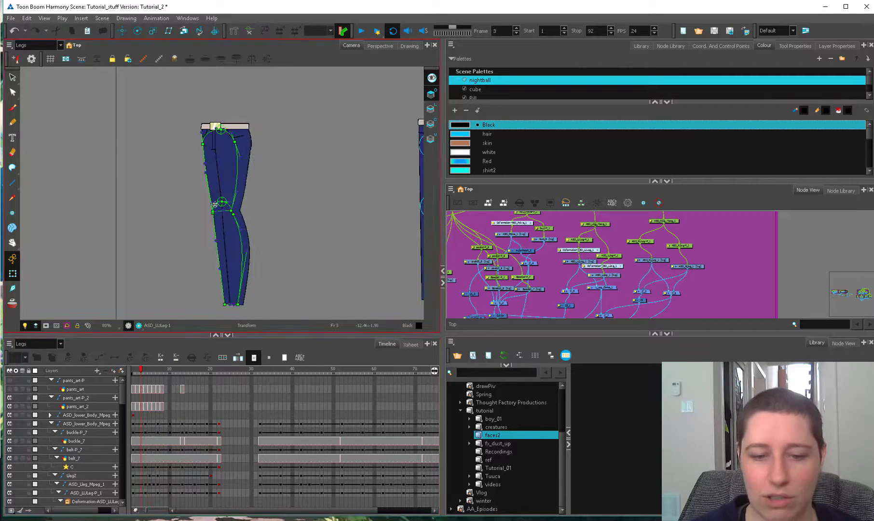
{"action": "left_click", "coordinate": [133, 372]}
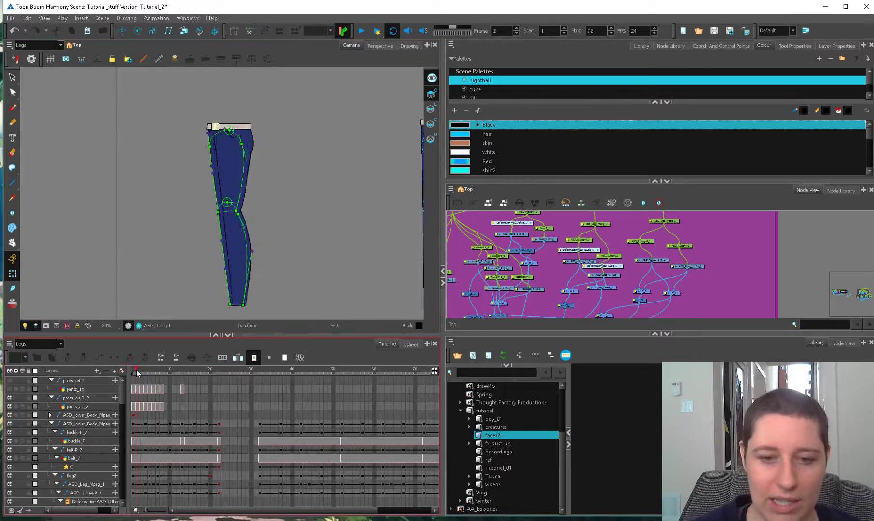
{"action": "left_click_drag", "start_coordinate": [134, 373], "coordinate": [158, 373]}
{"action": "key", "text": "space"}
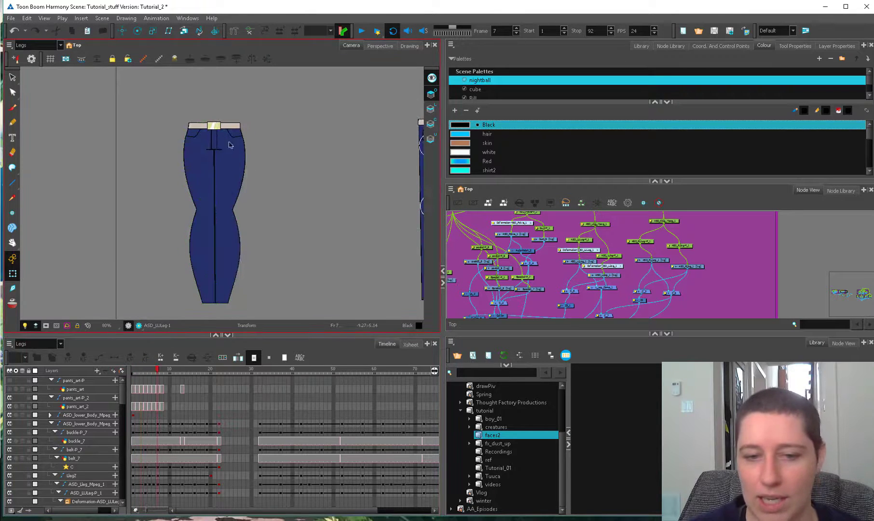
- Display the pelvis deformation controls on frame 7 and inspect them up close
{"action": "left_click_drag", "start_coordinate": [502, 239], "coordinate": [582, 255]}
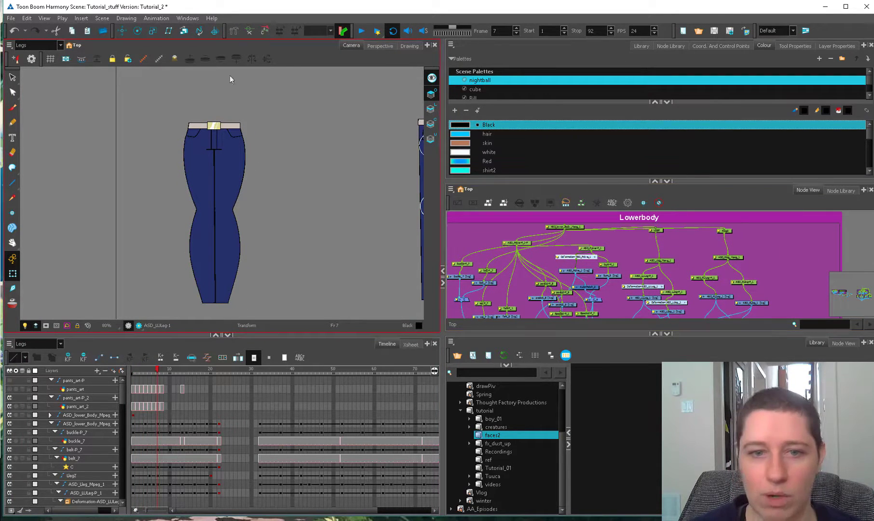
{"action": "left_click", "coordinate": [250, 32]}
{"action": "left_click_drag", "start_coordinate": [297, 176], "coordinate": [299, 233]}
{"action": "key", "text": "2"}
{"action": "key", "text": "2"}
{"action": "key", "text": "2"}
{"action": "key", "text": "2"}
{"action": "key", "text": "2"}
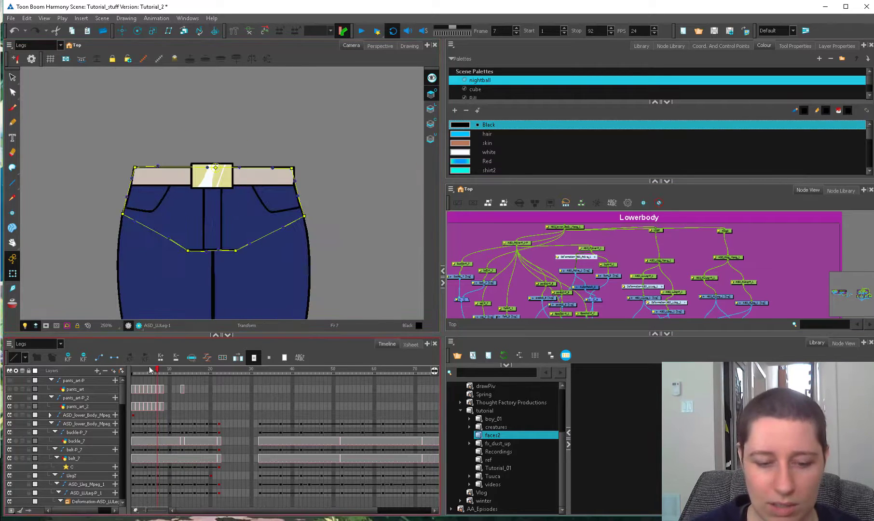
- Step back through the turnaround frames to examine the pelvis deformer, stopping on frame 6
{"action": "key", "text": "comma"}
{"action": "key", "text": "comma"}
{"action": "key", "text": "comma"}
{"action": "key", "text": "comma"}
{"action": "key", "text": "comma"}
{"action": "key", "text": "comma"}
{"action": "mouse_move", "coordinate": [154, 368]}
{"action": "left_mouse_down"}
{"action": "mouse_move", "coordinate": [142, 372]}
{"action": "mouse_move", "coordinate": [182, 385]}
{"action": "mouse_move", "coordinate": [137, 386]}
{"action": "mouse_move", "coordinate": [160, 386]}
{"action": "mouse_move", "coordinate": [153, 385]}
{"action": "left_mouse_up"}
- Activate the Select tool on the ASD_Pelvis drawing at frame 6 and inspect it against its deformer outline
{"action": "left_click", "coordinate": [270, 226]}
{"action": "key", "text": "alt+s"}
{"action": "key", "text": "2"}
{"action": "key", "text": "2"}
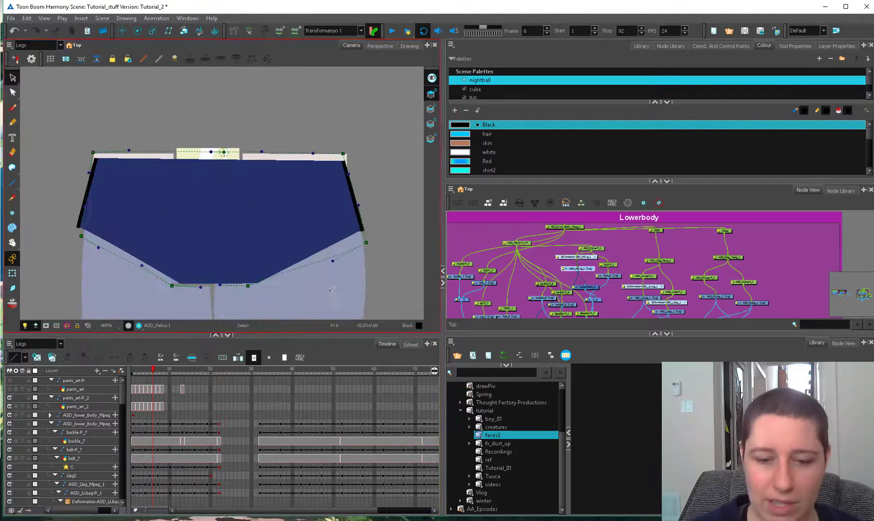
- Select the fork drawing at frame 6 and scrub the turnaround from frame 1 to 9 to examine it against the pelvis deformer
{"action": "left_click_drag", "start_coordinate": [332, 303], "coordinate": [331, 271]}
{"action": "key", "text": "2"}
{"action": "left_click_drag", "start_coordinate": [603, 311], "coordinate": [662, 290]}
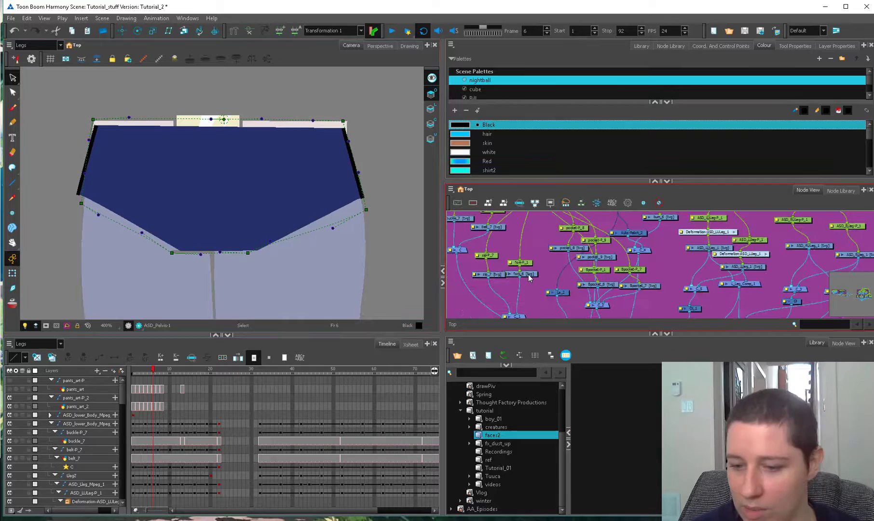
{"action": "left_click", "coordinate": [529, 276]}
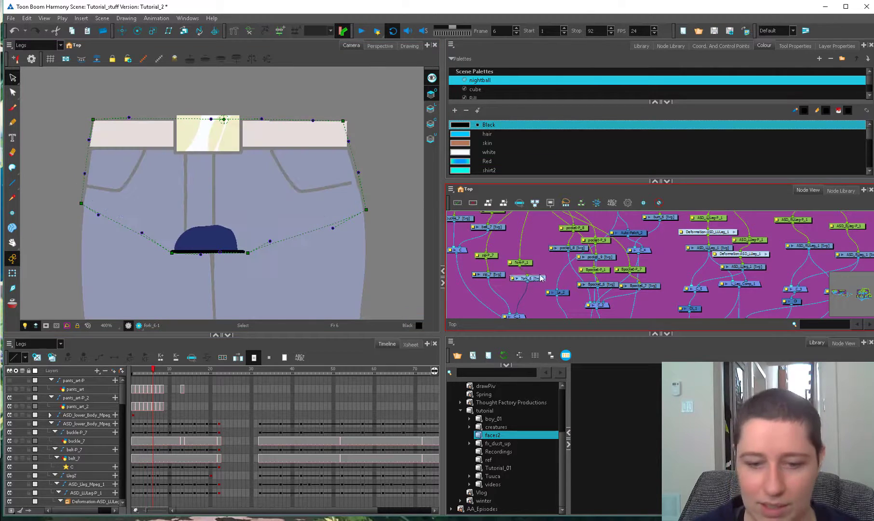
{"action": "left_click", "coordinate": [132, 371]}
{"action": "left_click_drag", "start_coordinate": [132, 371], "coordinate": [166, 370]}
- Select both front pocket drawings and scrub the turnaround to frame 10 to examine how they sit on the pelvis
{"action": "left_click_drag", "start_coordinate": [598, 256], "coordinate": [563, 263]}
{"action": "left_click", "coordinate": [562, 261]}
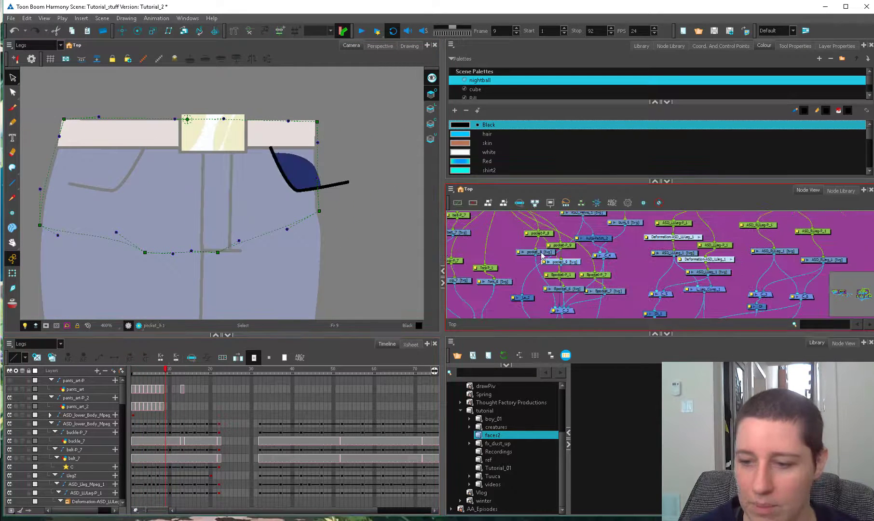
{"action": "left_click", "coordinate": [535, 253], "text": "shift"}
{"action": "left_click_drag", "start_coordinate": [143, 372], "coordinate": [169, 369]}
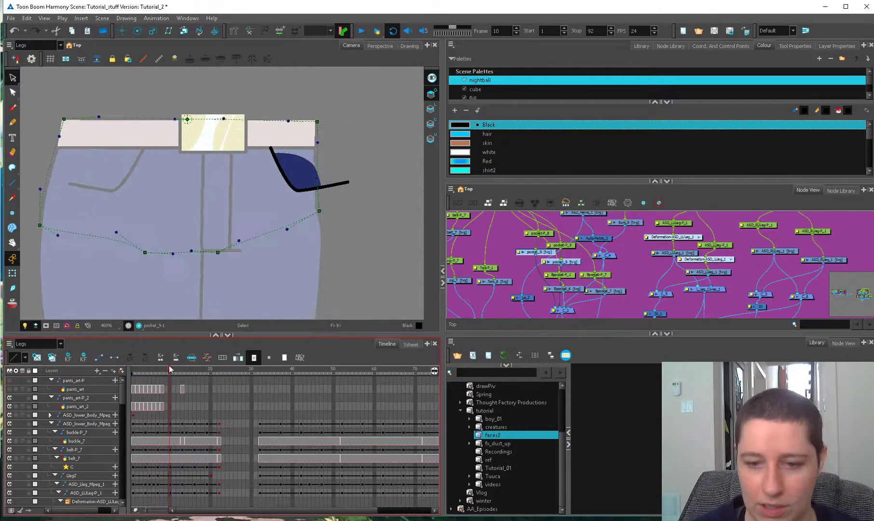
- Activate the Transform tool and scrub the turnaround to frame 12 to examine the belt, pockets and pelvis together
{"action": "left_click", "coordinate": [12, 276]}
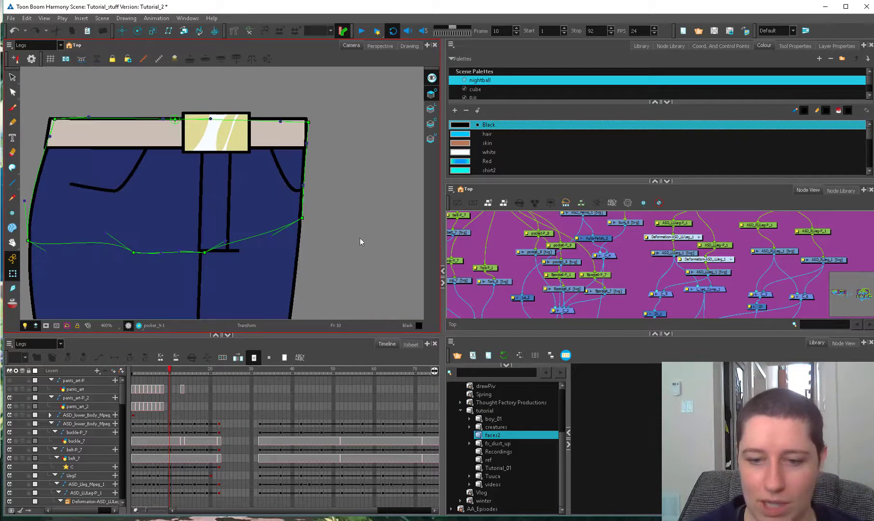
{"action": "left_click", "coordinate": [138, 371]}
{"action": "left_click_drag", "start_coordinate": [137, 371], "coordinate": [177, 371]}
{"action": "key", "text": "1"}
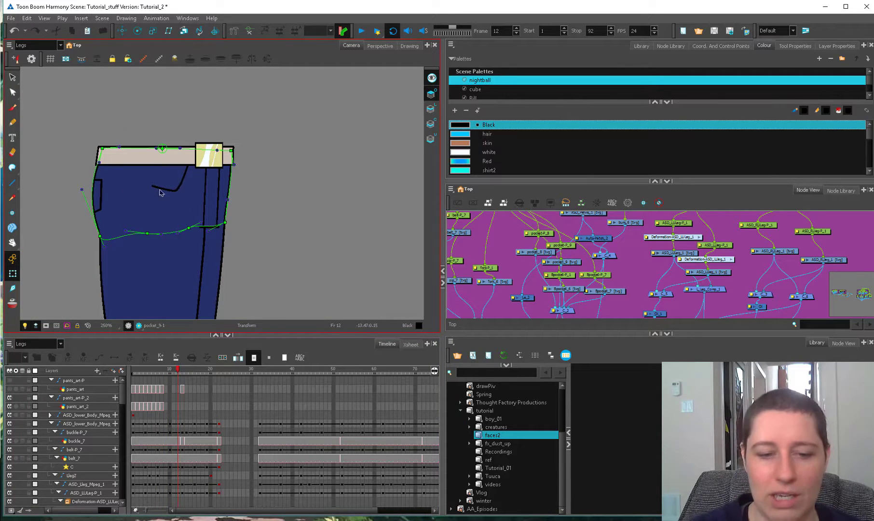
- Return to frame 3 and select the pants_art_2 artwork beside the rigged pants
{"action": "left_click_drag", "start_coordinate": [172, 370], "coordinate": [141, 369]}
{"action": "scroll", "coordinate": [357, 274], "scroll_direction": "down", "scroll_amount": 5}
{"action": "left_click_drag", "start_coordinate": [373, 278], "coordinate": [290, 199]}
{"action": "scroll", "coordinate": [362, 261], "scroll_direction": "down", "scroll_amount": 1}
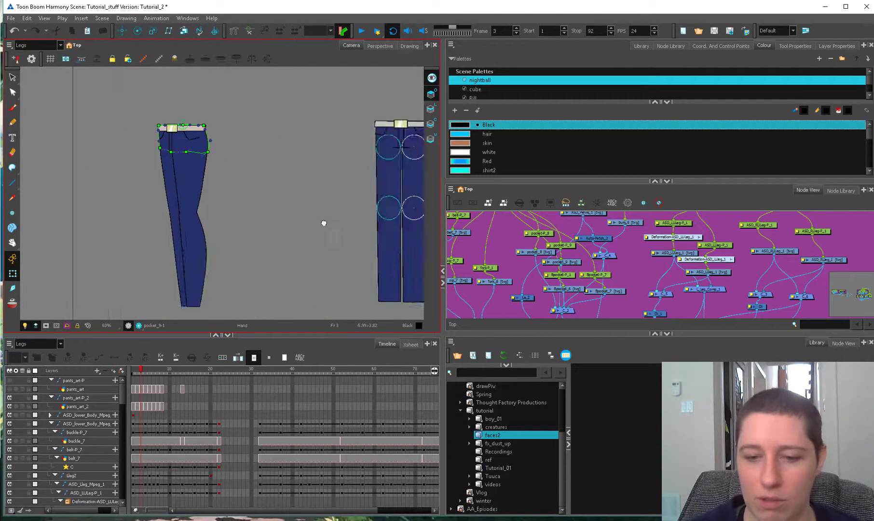
{"action": "left_click_drag", "start_coordinate": [363, 261], "coordinate": [362, 265]}
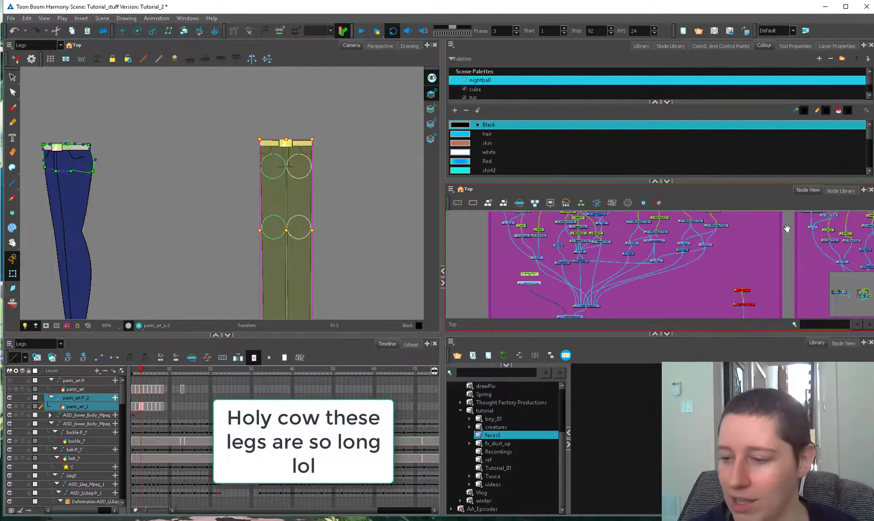
- Expand the Node View to full screen and examine the Lowerbody group that contains the pants_art_2 drawing
{"action": "scroll", "coordinate": [786, 228], "scroll_direction": "down", "scroll_amount": 3}
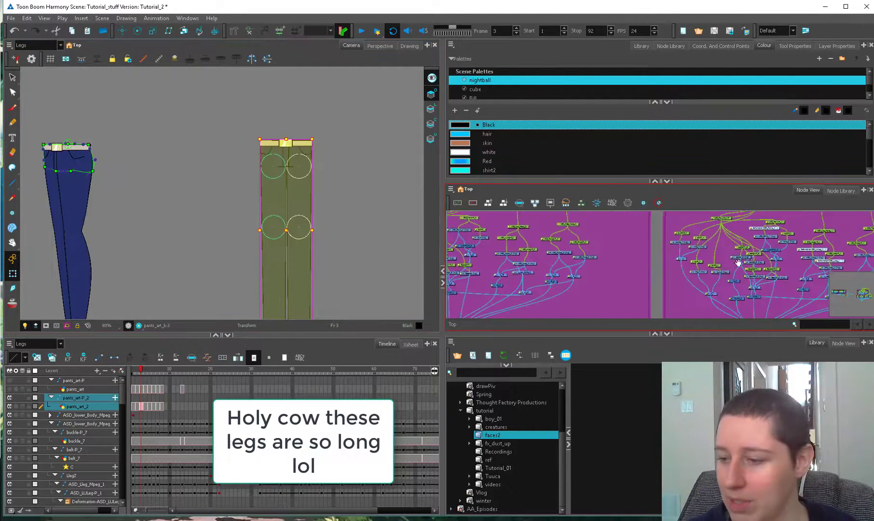
{"action": "key", "text": "ctrl+f"}
{"action": "scroll", "coordinate": [635, 236], "scroll_direction": "up", "scroll_amount": 3}
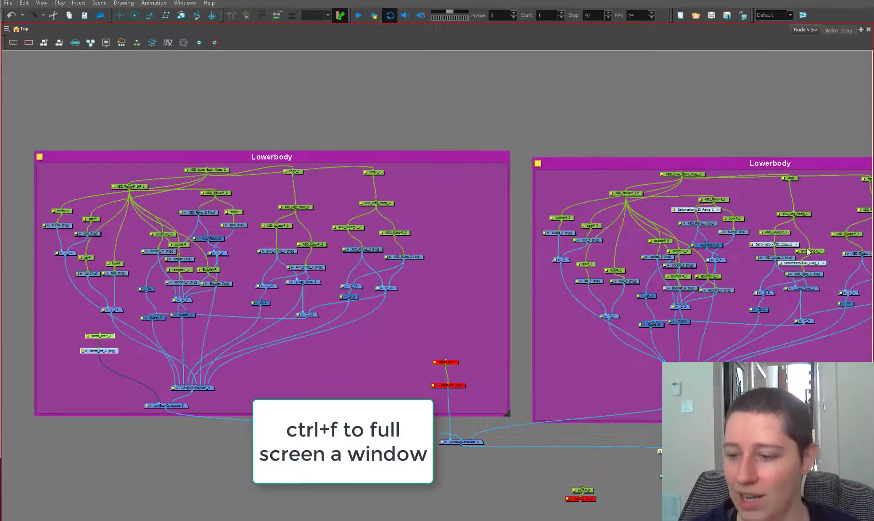
{"action": "left_click_drag", "start_coordinate": [341, 306], "coordinate": [380, 331]}
{"action": "scroll", "coordinate": [467, 314], "scroll_direction": "up", "scroll_amount": 3}
{"action": "left_click_drag", "start_coordinate": [405, 261], "coordinate": [555, 274]}
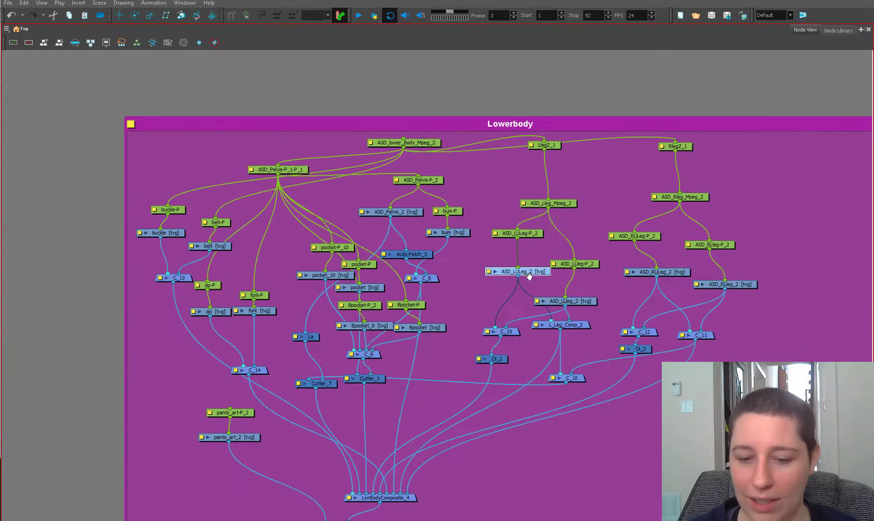
- Reposition the pocket and Bpocket drawing nodes in the Lowerbody group to tidy their layout
{"action": "left_click_drag", "start_coordinate": [340, 275], "coordinate": [332, 273]}
{"action": "left_click_drag", "start_coordinate": [379, 288], "coordinate": [367, 284]}
{"action": "left_click_drag", "start_coordinate": [385, 327], "coordinate": [374, 318]}
{"action": "left_click_drag", "start_coordinate": [434, 328], "coordinate": [430, 330]}
{"action": "left_click_drag", "start_coordinate": [331, 273], "coordinate": [328, 272]}
{"action": "left_click_drag", "start_coordinate": [367, 322], "coordinate": [357, 322]}
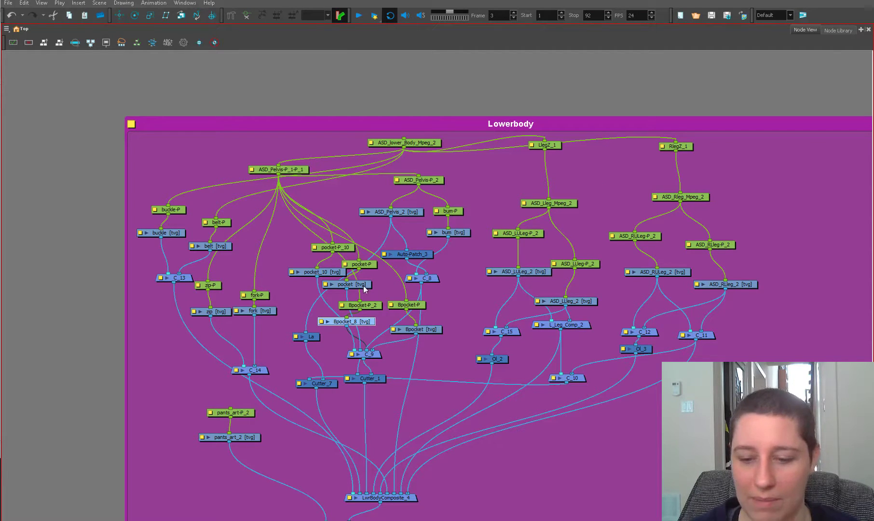
{"action": "left_click_drag", "start_coordinate": [363, 286], "coordinate": [381, 283]}
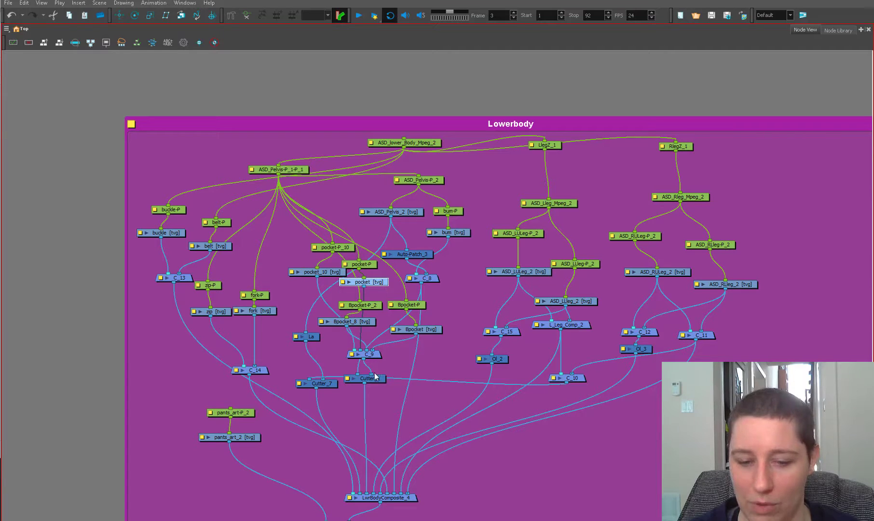
- Move the zip and fork nodes in the Lowerbody group so they no longer crowd each other
{"action": "left_click_drag", "start_coordinate": [228, 313], "coordinate": [277, 317]}
{"action": "left_click_drag", "start_coordinate": [221, 287], "coordinate": [236, 292]}
{"action": "left_click_drag", "start_coordinate": [139, 196], "coordinate": [187, 240]}
{"action": "left_click", "coordinate": [426, 288]}
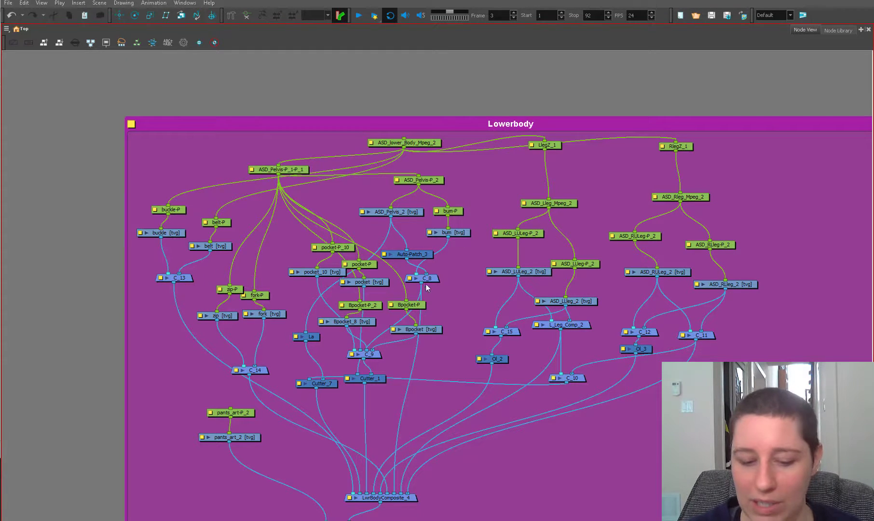
- Restore the multi-panel workspace, enlarge the Node View, and go to frame 7 to view the back of the pants
{"action": "key", "text": "grave"}
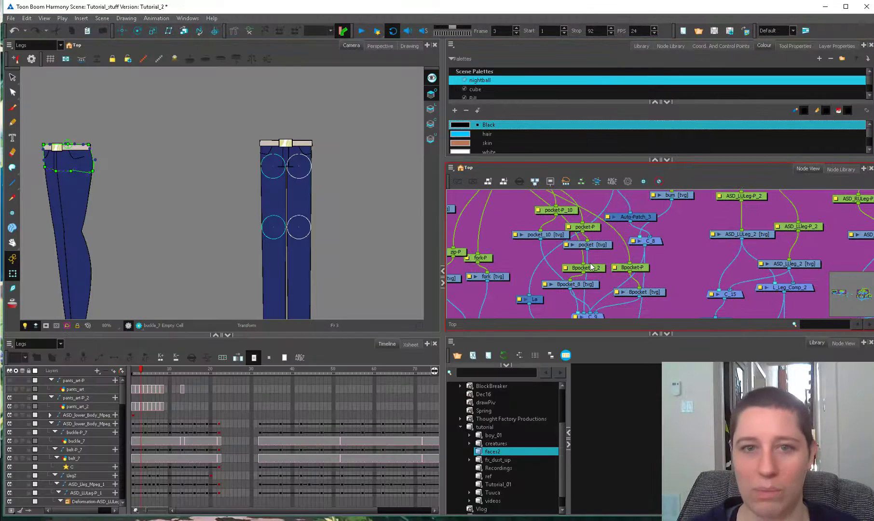
{"action": "left_click_drag", "start_coordinate": [520, 159], "coordinate": [515, 143]}
{"action": "left_click_drag", "start_coordinate": [141, 370], "coordinate": [157, 370]}
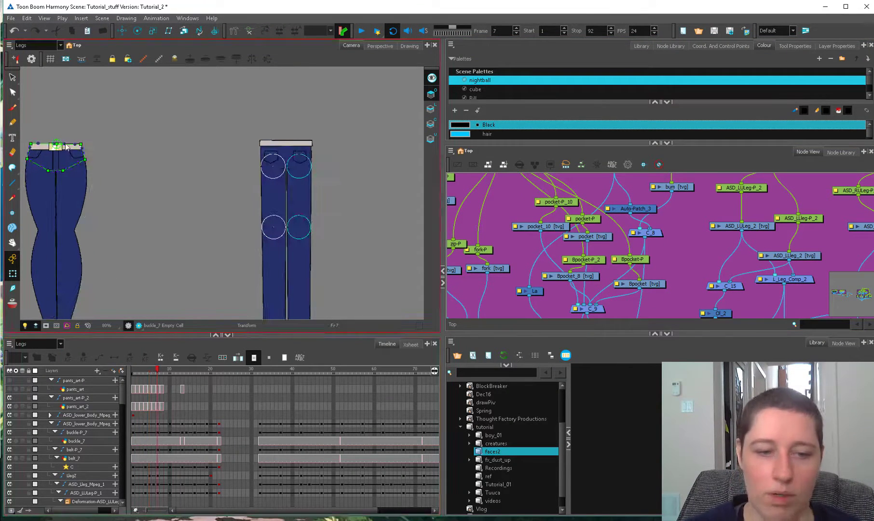
{"action": "left_click_drag", "start_coordinate": [335, 266], "coordinate": [309, 255]}
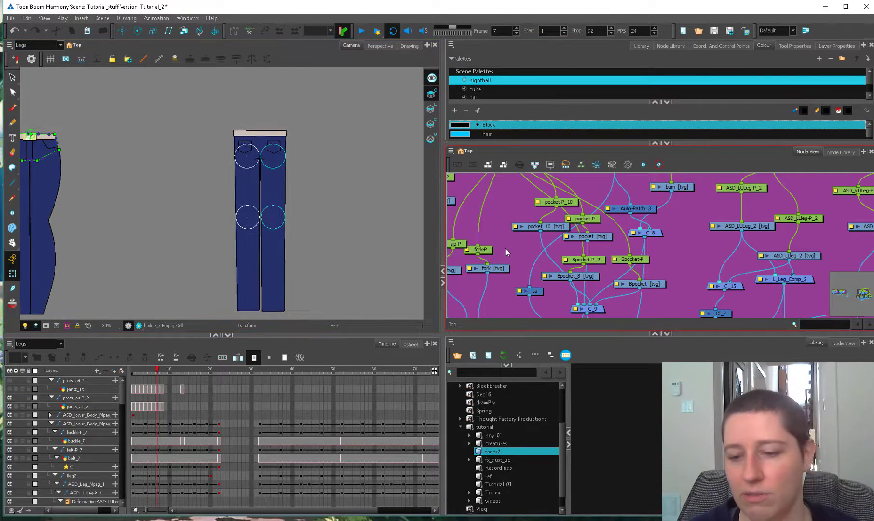
- Space the zip and fork nodes, with their pegs, farther apart in the Lowerbody network
{"action": "left_click_drag", "start_coordinate": [506, 248], "coordinate": [514, 248]}
{"action": "left_click_drag", "start_coordinate": [491, 250], "coordinate": [463, 251]}
{"action": "left_click", "coordinate": [478, 242]}
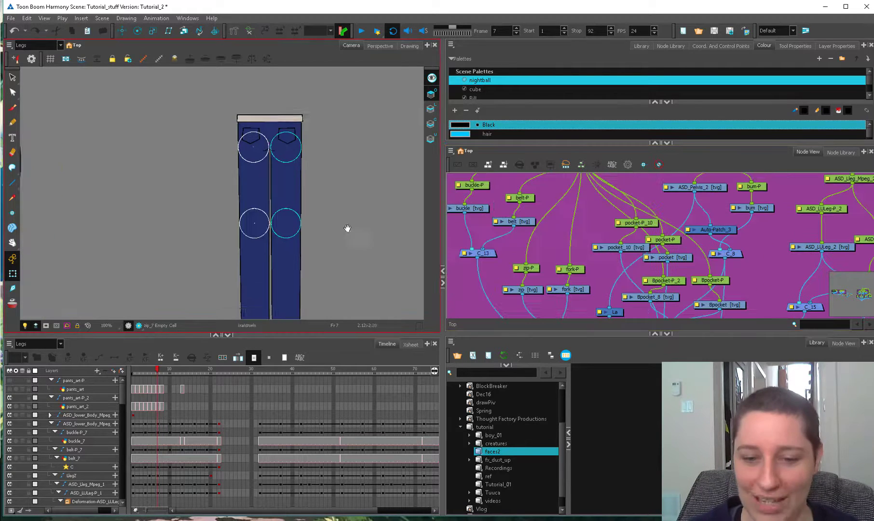
- Go back to frame 3, select the pants_art_2 drawing node, and nudge it under its peg
{"action": "left_click_drag", "start_coordinate": [347, 228], "coordinate": [330, 239]}
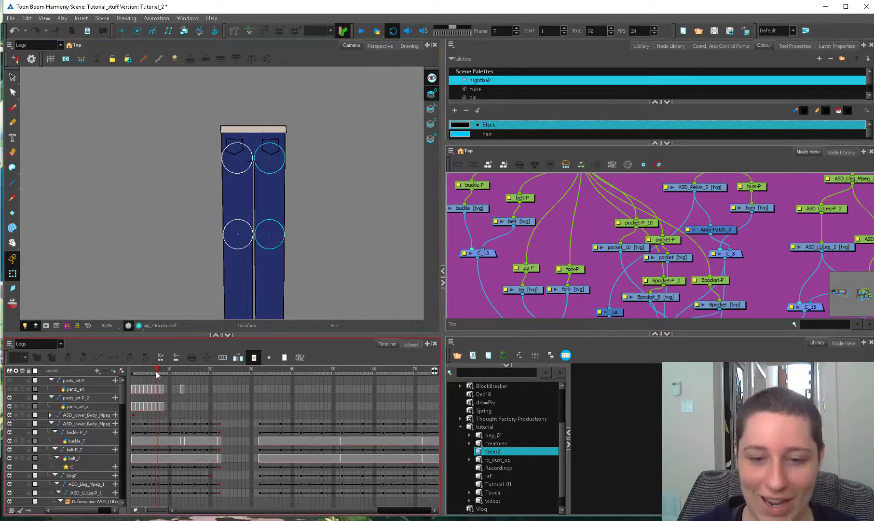
{"action": "mouse_move", "coordinate": [157, 370]}
{"action": "left_mouse_down"}
{"action": "mouse_move", "coordinate": [140, 372]}
{"action": "mouse_move", "coordinate": [156, 371]}
{"action": "left_mouse_up"}
{"action": "left_click_drag", "start_coordinate": [155, 369], "coordinate": [141, 375]}
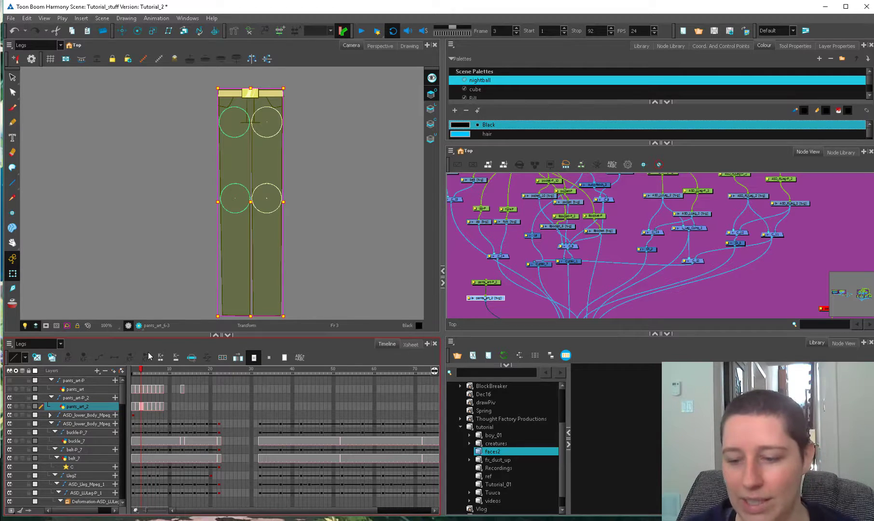
{"action": "left_click", "coordinate": [500, 303]}
{"action": "left_click_drag", "start_coordinate": [494, 298], "coordinate": [498, 296]}
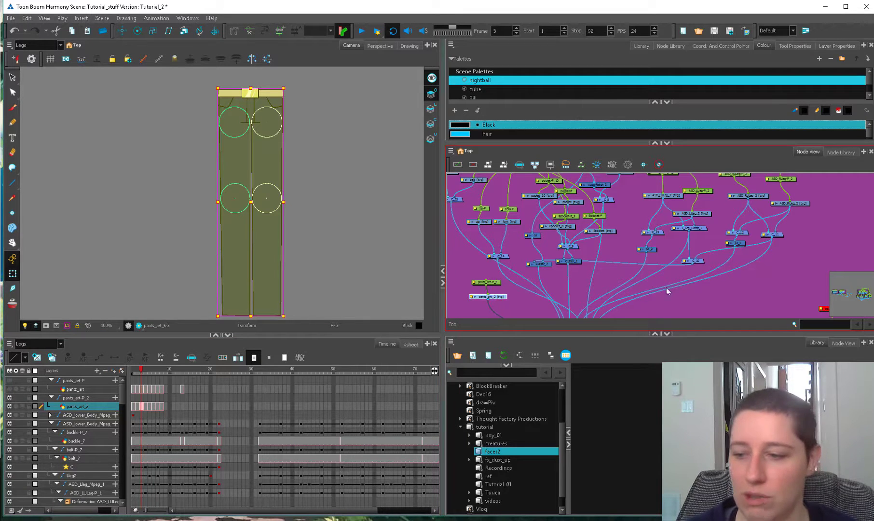
- Switch from the pants artwork to the ASD_Pelvis_2 drawing on frame 3 for drawing edits
{"action": "left_click", "coordinate": [309, 121]}
{"action": "key", "text": "alt+t"}
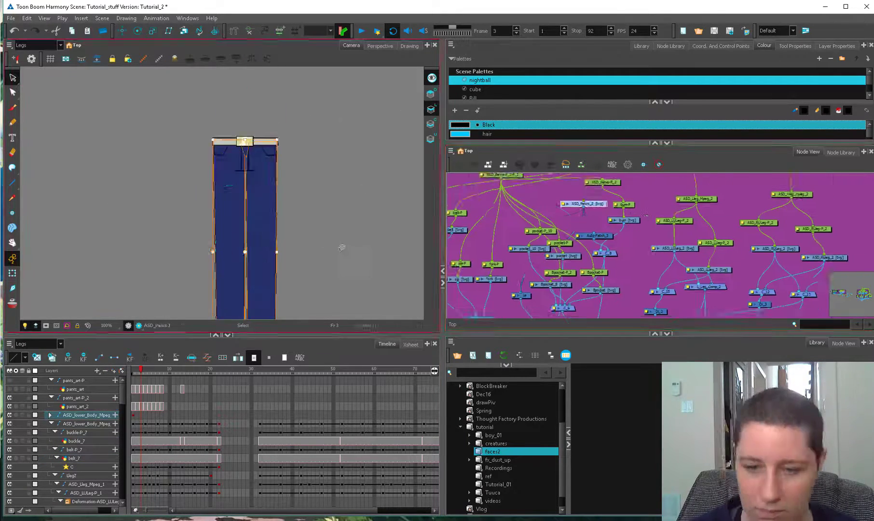
{"action": "left_click", "coordinate": [556, 213]}
{"action": "left_click", "coordinate": [661, 212]}
{"action": "scroll", "coordinate": [270, 217], "scroll_direction": "up", "scroll_amount": 3}
{"action": "left_click", "coordinate": [588, 192]}
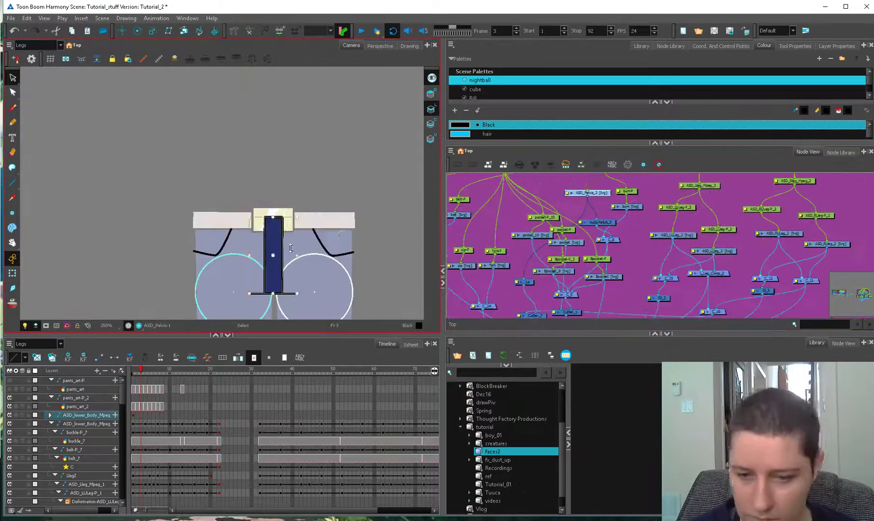
- Work through the pelvis and upper-leg drawings on frame 3, ending on ASD_LULeg_2
{"action": "left_click", "coordinate": [494, 264]}
{"action": "left_click", "coordinate": [531, 239]}
{"action": "left_click", "coordinate": [588, 192]}
{"action": "key", "text": "alt+v"}
{"action": "key", "text": "alt+q"}
{"action": "left_click", "coordinate": [668, 282]}
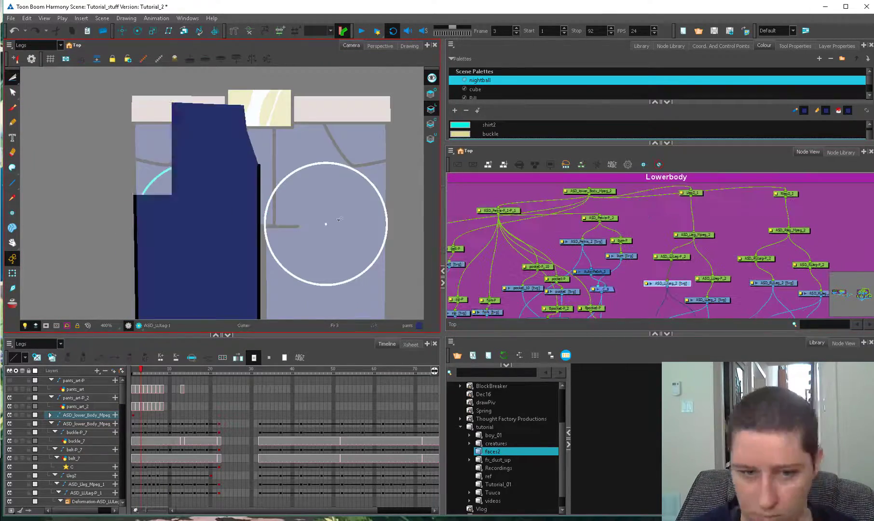
- Reshape the ASD_Pelvis_2 drawing on frame 3 with the Contour Editor, adjusting the lower ends of its side edges
{"action": "left_click", "coordinate": [760, 280]}
{"action": "left_click", "coordinate": [568, 240]}
{"action": "key", "text": "Delete"}
{"action": "left_click_drag", "start_coordinate": [388, 170], "coordinate": [387, 222]}
{"action": "mouse_move", "coordinate": [135, 195]}
{"action": "left_mouse_down"}
{"action": "mouse_move", "coordinate": [134, 217]}
{"action": "mouse_move", "coordinate": [134, 186]}
{"action": "left_mouse_up"}
{"action": "left_click_drag", "start_coordinate": [388, 222], "coordinate": [388, 186]}
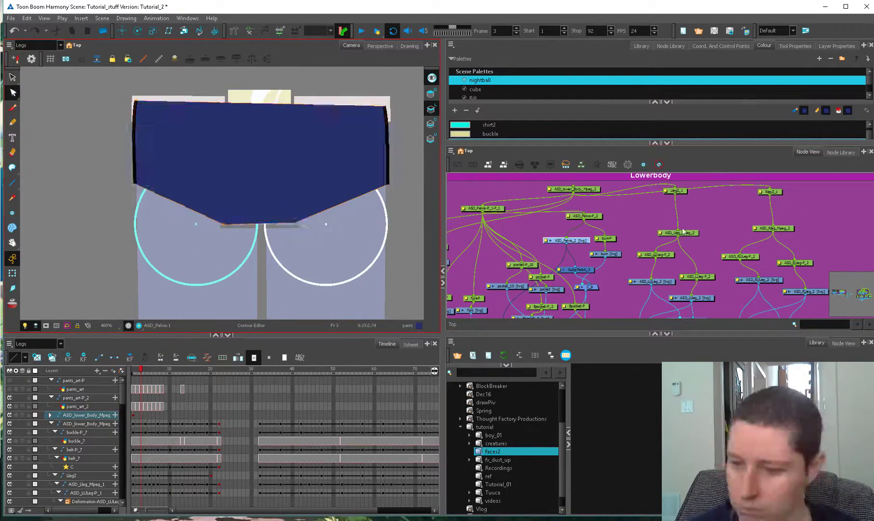
- Activate the Transform tool and save the scene
{"action": "left_click", "coordinate": [745, 242]}
{"action": "scroll", "coordinate": [270, 193], "scroll_direction": "down", "scroll_amount": 2}
{"action": "key", "text": "shift+t"}
{"action": "key", "text": "ctrl+s"}
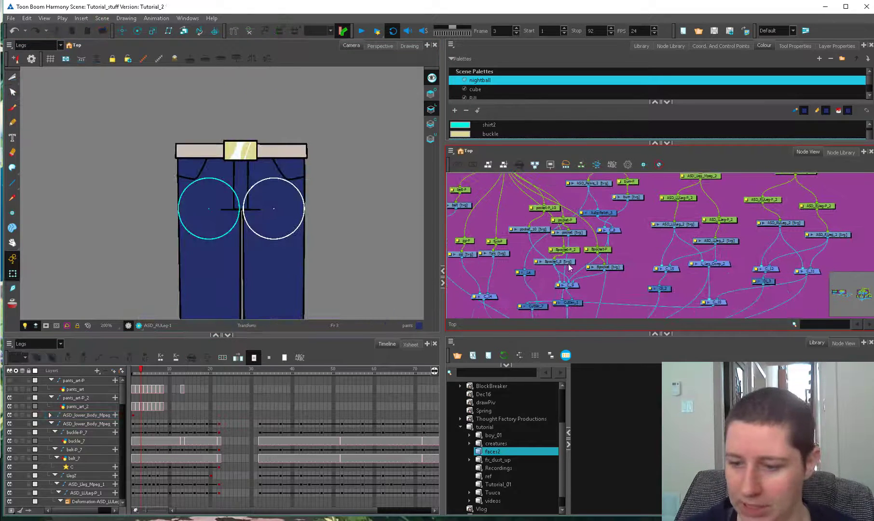
- Select the Bpocket_8 node, then the pants_art_2 artwork, and inspect the straight legs around the knee circles
{"action": "left_click", "coordinate": [566, 262]}
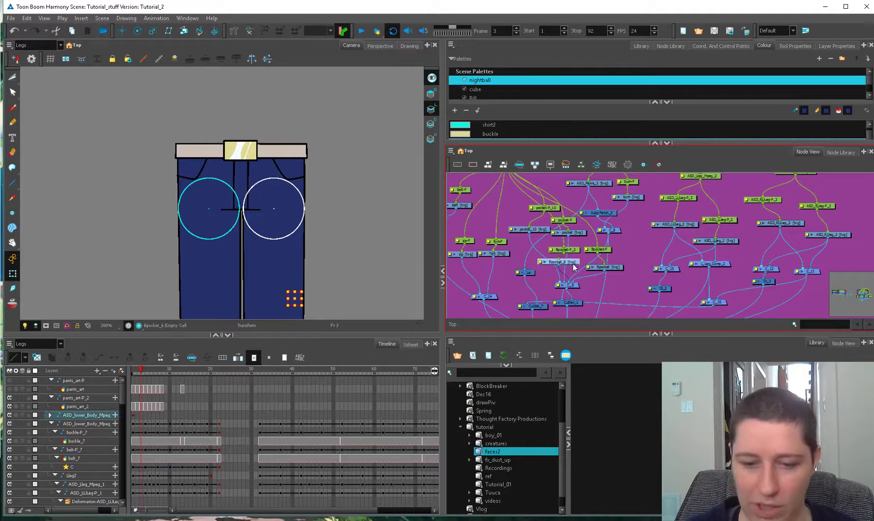
{"action": "scroll", "coordinate": [404, 279], "scroll_direction": "down", "scroll_amount": 2}
{"action": "key", "text": "1"}
{"action": "mouse_move", "coordinate": [354, 284]}
{"action": "left_mouse_down"}
{"action": "mouse_move", "coordinate": [357, 303]}
{"action": "mouse_move", "coordinate": [347, 191]}
{"action": "left_mouse_up"}
{"action": "key", "text": "2"}
{"action": "left_click", "coordinate": [353, 272]}
{"action": "key", "text": "2"}
{"action": "left_click", "coordinate": [308, 278]}
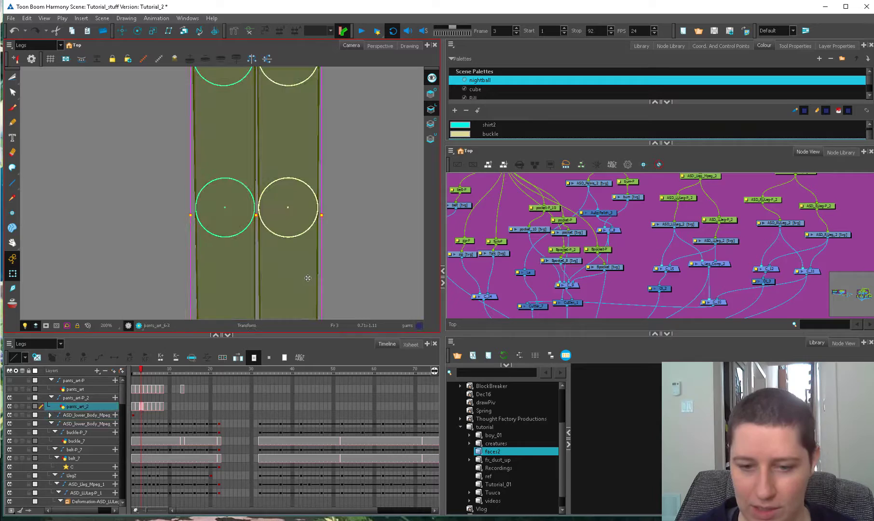
{"action": "left_click_drag", "start_coordinate": [543, 303], "coordinate": [581, 249]}
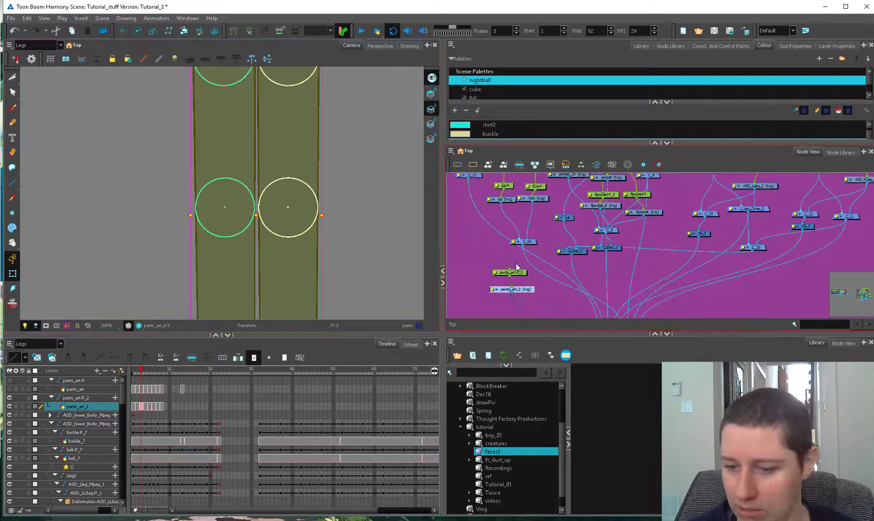
{"action": "left_click_drag", "start_coordinate": [478, 301], "coordinate": [550, 239]}
{"action": "key", "text": "d"}
{"action": "left_click", "coordinate": [352, 274]}
{"action": "left_click", "coordinate": [298, 280]}
{"action": "key", "text": "ctrl+z"}
{"action": "key", "text": "ctrl+z"}
{"action": "key", "text": "ctrl+z"}
{"action": "key", "text": "ctrl+z"}
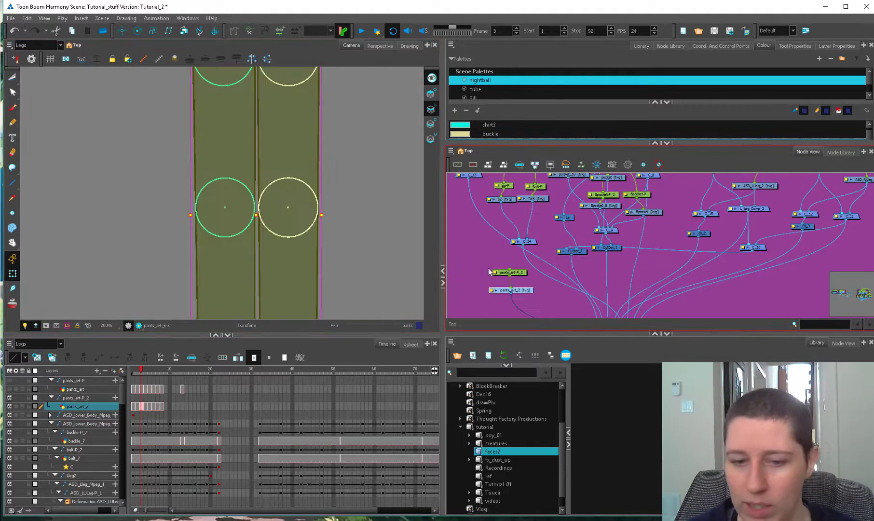
- Select the pants_art-P_2 peg and move the pants_art_2 drawing node closer beneath it
{"action": "key", "text": "1"}
{"action": "key", "text": "1"}
{"action": "left_click_drag", "start_coordinate": [350, 257], "coordinate": [353, 270]}
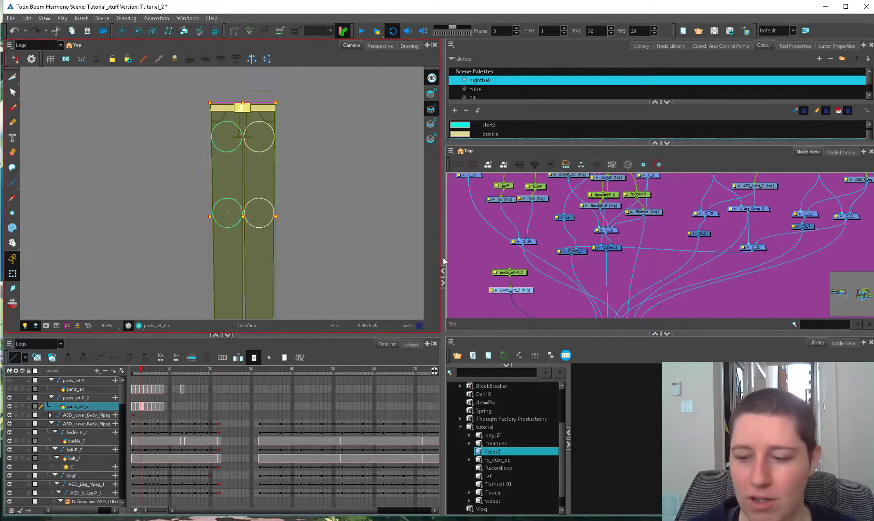
{"action": "left_click", "coordinate": [495, 273]}
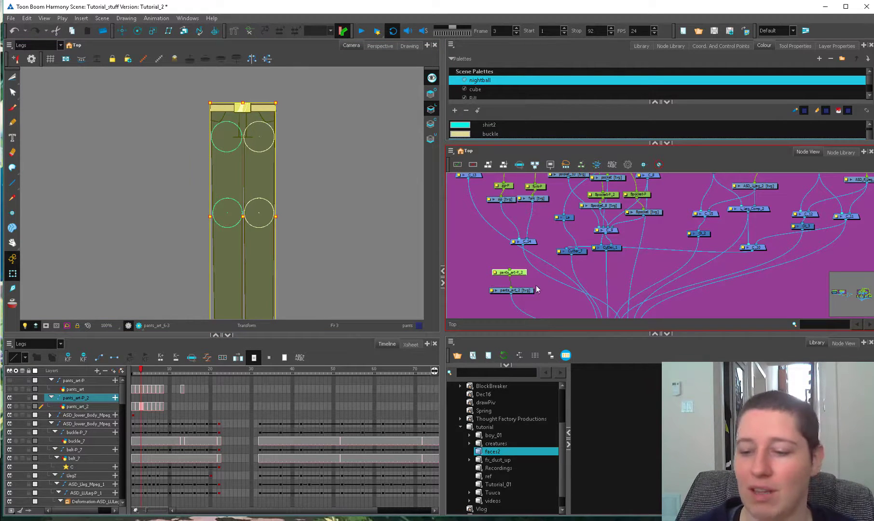
{"action": "left_click_drag", "start_coordinate": [519, 290], "coordinate": [515, 282]}
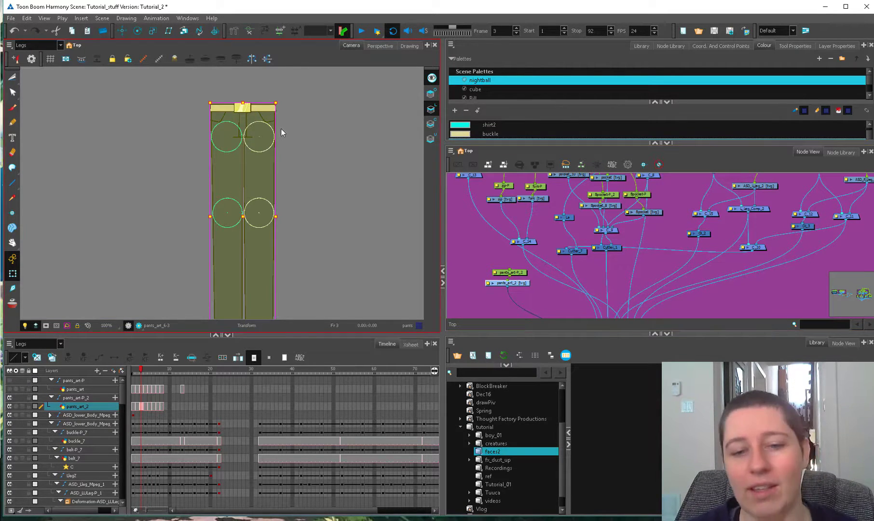
- Activate the Select tool, select the pants_art_2 drawing with its peg, and examine the full-length front-view pants
{"action": "key", "text": "alt+s"}
{"action": "left_click_drag", "start_coordinate": [523, 266], "coordinate": [516, 301]}
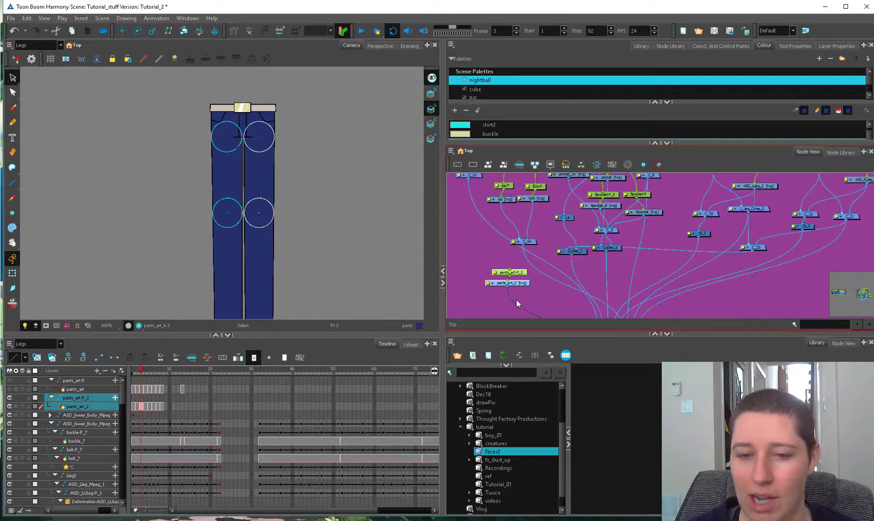
{"action": "key", "text": "2"}
{"action": "scroll", "coordinate": [331, 218], "scroll_direction": "down", "scroll_amount": 3}
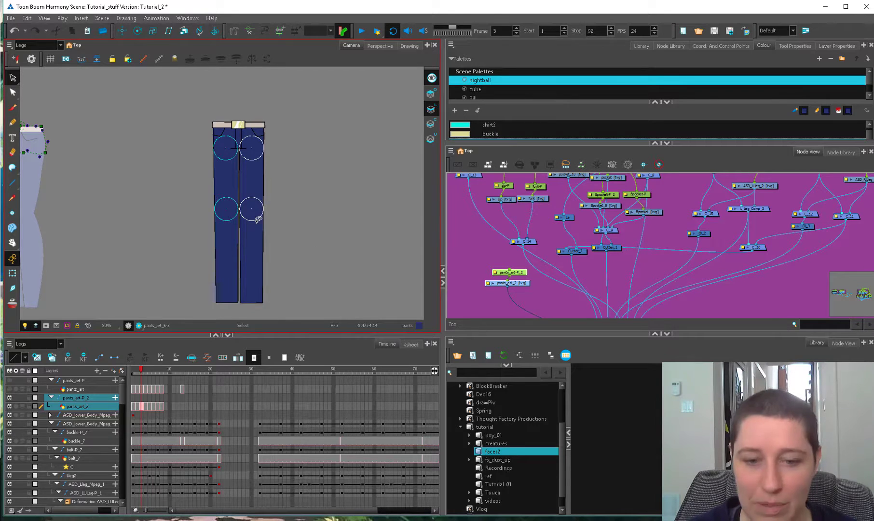
- Select the front-view legs in pants_art_2, activate the Transform tool and examine the artwork from belt to hem at frame 3
{"action": "key", "text": "2"}
{"action": "left_click", "coordinate": [215, 202]}
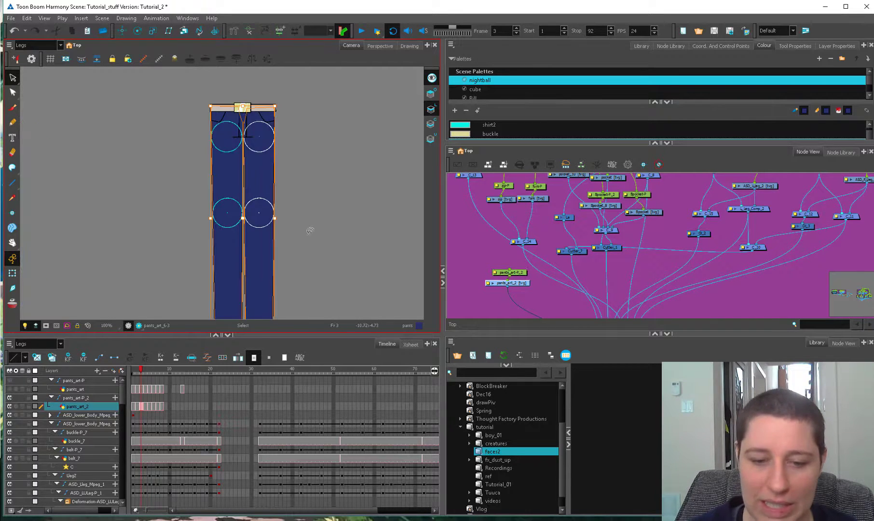
{"action": "left_click_drag", "start_coordinate": [311, 225], "coordinate": [215, 178]}
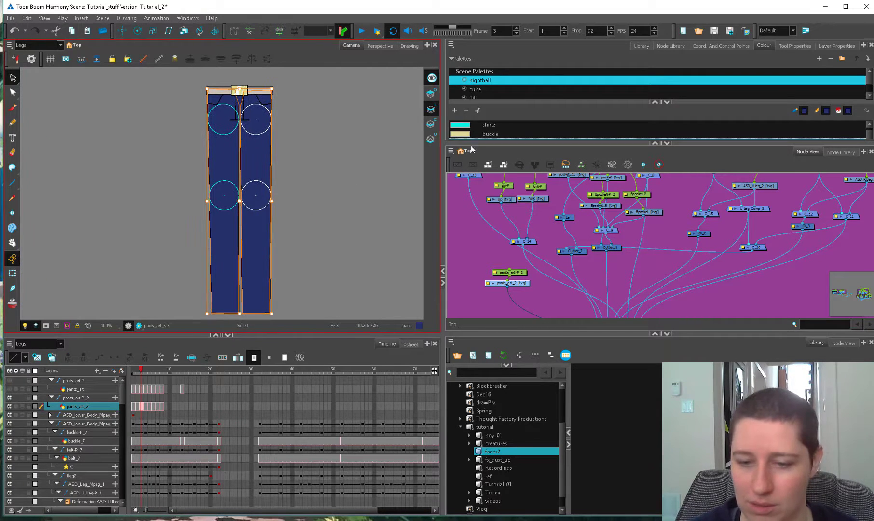
{"action": "key", "text": "alt+q"}
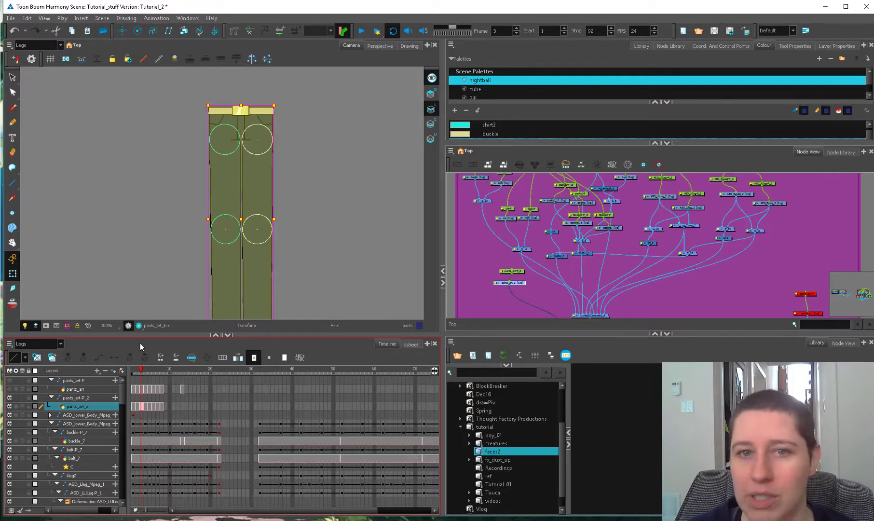
{"action": "key", "text": "2"}
{"action": "left_click_drag", "start_coordinate": [309, 158], "coordinate": [304, 219]}
{"action": "key", "text": "2"}
{"action": "key", "text": "2"}
{"action": "key", "text": "2"}
{"action": "key", "text": "2"}
- Select the ASD_Pelvis_2 node and inspect how the pelvis drawing tapers beneath the belt, along with its neighbouring nodes
{"action": "left_click_drag", "start_coordinate": [591, 243], "coordinate": [581, 276]}
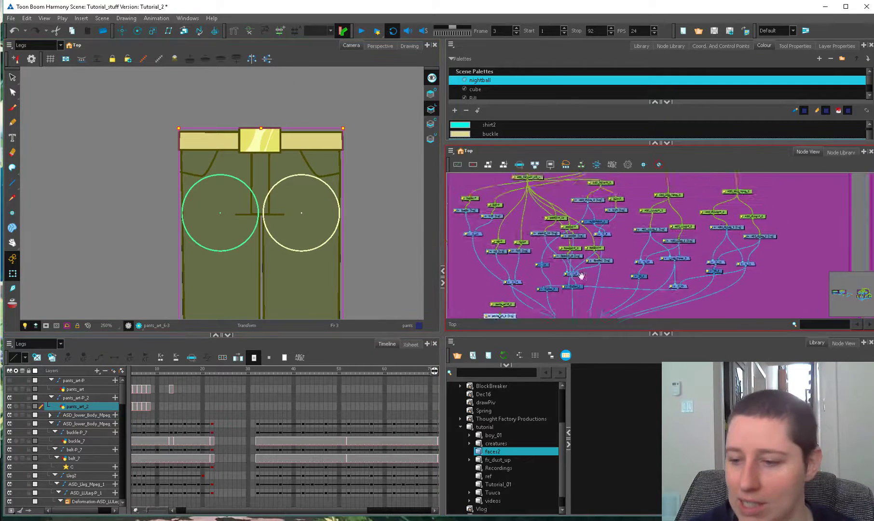
{"action": "scroll", "coordinate": [581, 275], "scroll_direction": "up", "scroll_amount": 2}
{"action": "left_click", "coordinate": [554, 206]}
{"action": "scroll", "coordinate": [354, 248], "scroll_direction": "up", "scroll_amount": 1}
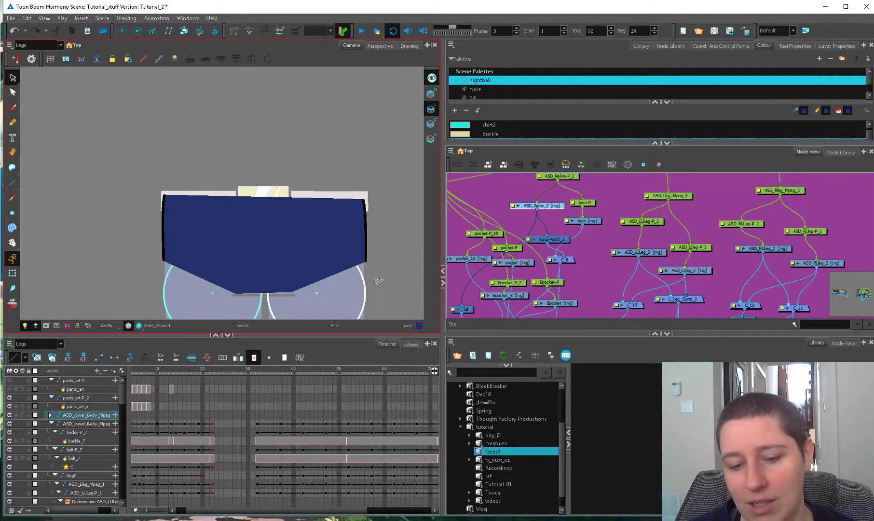
{"action": "left_click", "coordinate": [602, 248]}
{"action": "mouse_move", "coordinate": [598, 260]}
{"action": "left_mouse_down"}
{"action": "mouse_move", "coordinate": [684, 186]}
{"action": "mouse_move", "coordinate": [594, 210]}
{"action": "left_mouse_up"}
- Select both hip circles on the Overlay art of pants_art_2 and nudge them up towards the belt at frame 3
{"action": "left_click", "coordinate": [511, 263]}
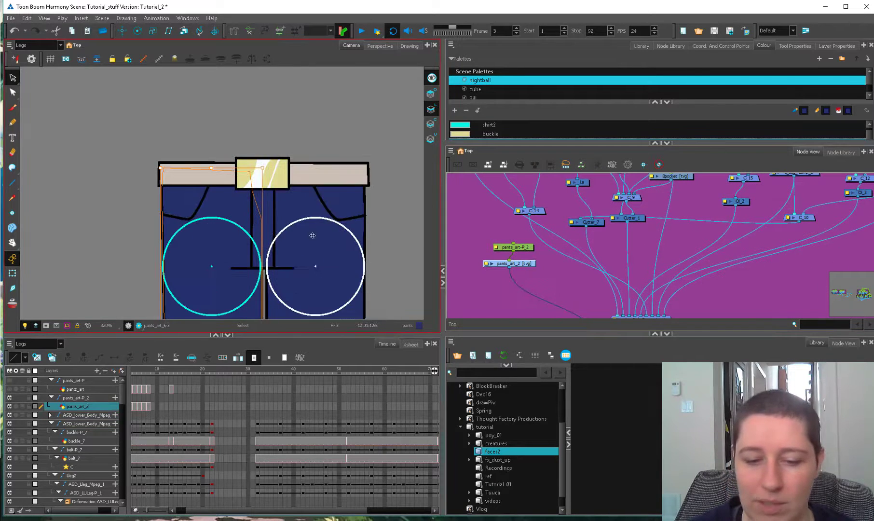
{"action": "left_click", "coordinate": [349, 230]}
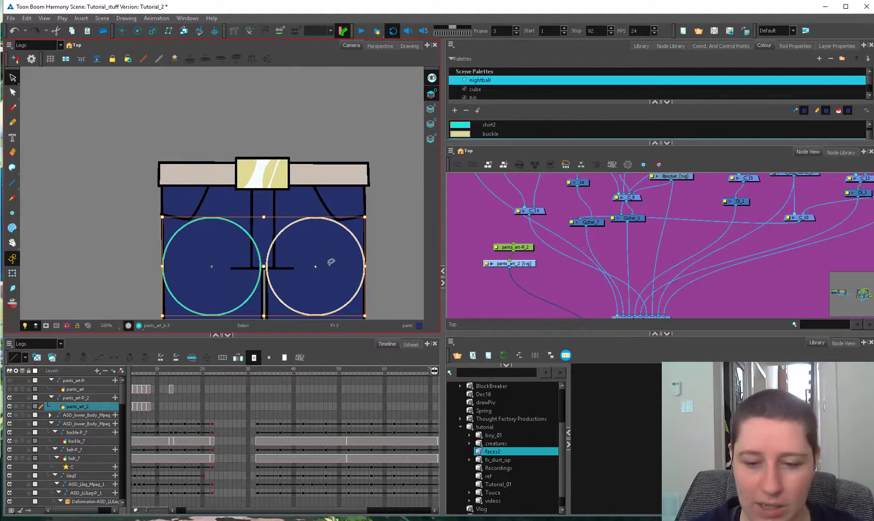
{"action": "key", "text": "Up"}
{"action": "key", "text": "Up"}
{"action": "key", "text": "Up"}
{"action": "key", "text": "Up"}
{"action": "key", "text": "Up"}
{"action": "key", "text": "Up"}
{"action": "key", "text": "Up"}
{"action": "key", "text": "Up"}
{"action": "key", "text": "Up"}
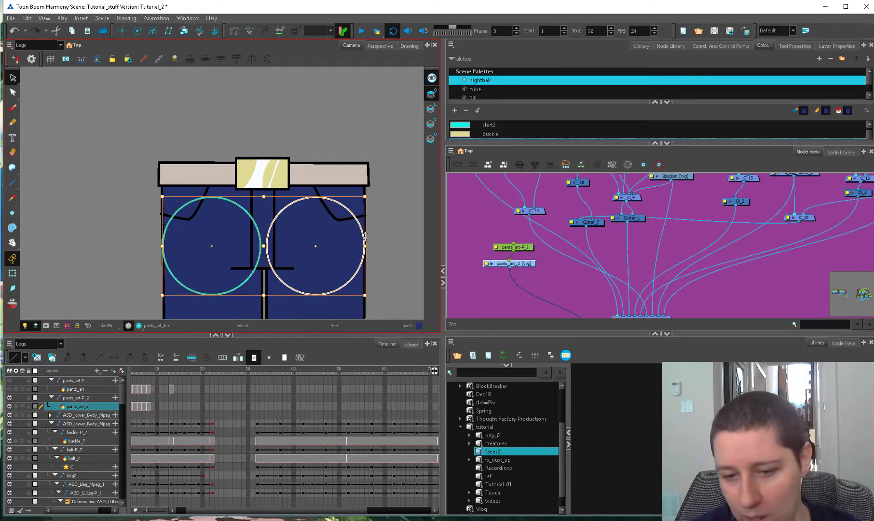
{"action": "key", "text": "Up"}
{"action": "key", "text": "Up"}
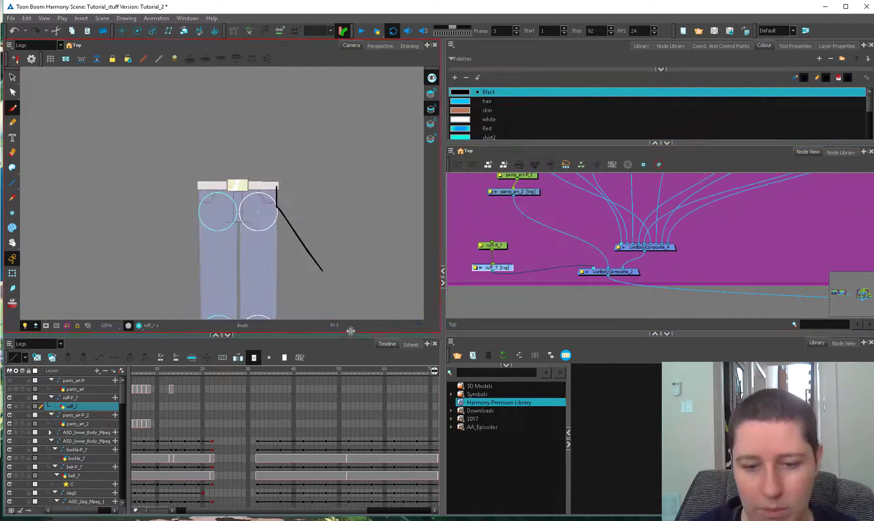
- Brush rough black leg-bend guide lines over the hips on the ruff_7 drawing, at frame 3 and at frame 2
{"action": "mouse_move", "coordinate": [278, 202]}
{"action": "left_mouse_down"}
{"action": "mouse_move", "coordinate": [240, 223]}
{"action": "mouse_move", "coordinate": [285, 305]}
{"action": "left_mouse_up"}
{"action": "left_click_drag", "start_coordinate": [150, 371], "coordinate": [127, 372]}
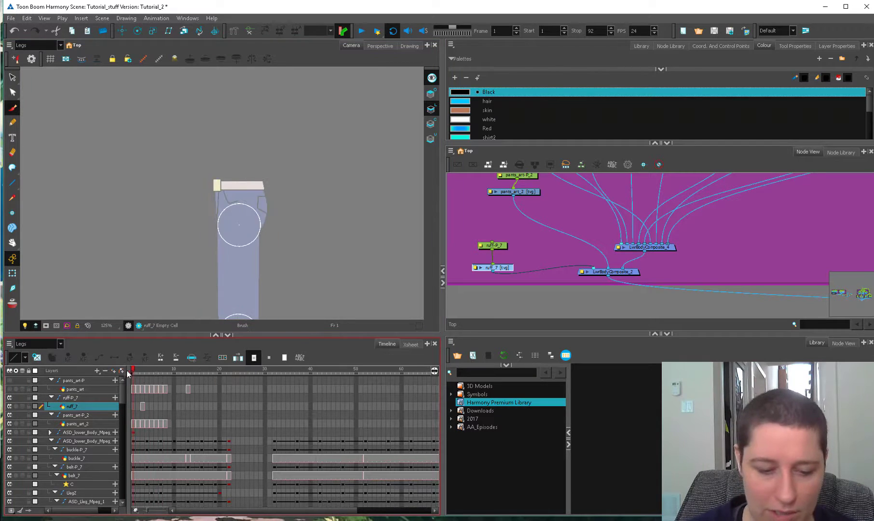
{"action": "left_click", "coordinate": [138, 371]}
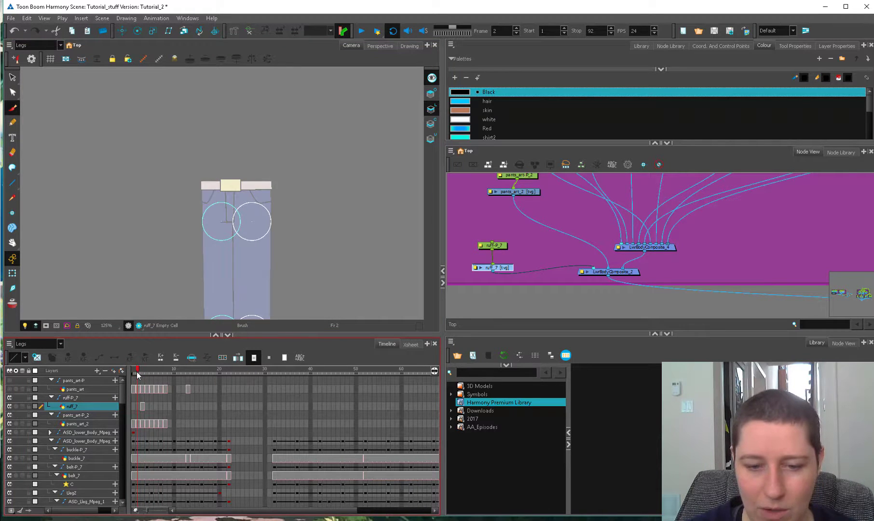
{"action": "key", "text": "2"}
{"action": "mouse_move", "coordinate": [242, 187]}
{"action": "left_mouse_down"}
{"action": "mouse_move", "coordinate": [238, 244]}
{"action": "mouse_move", "coordinate": [176, 293]}
{"action": "left_mouse_up"}
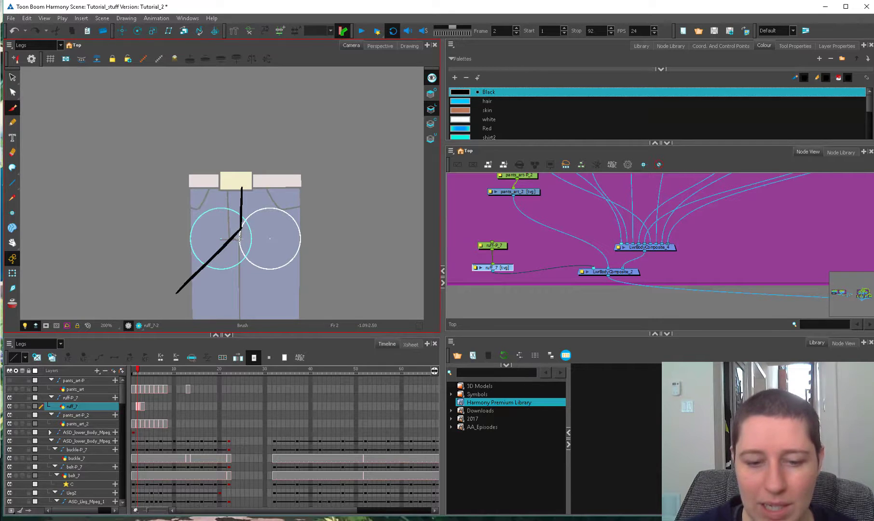
{"action": "scroll", "coordinate": [240, 236], "scroll_direction": "up", "scroll_amount": 1}
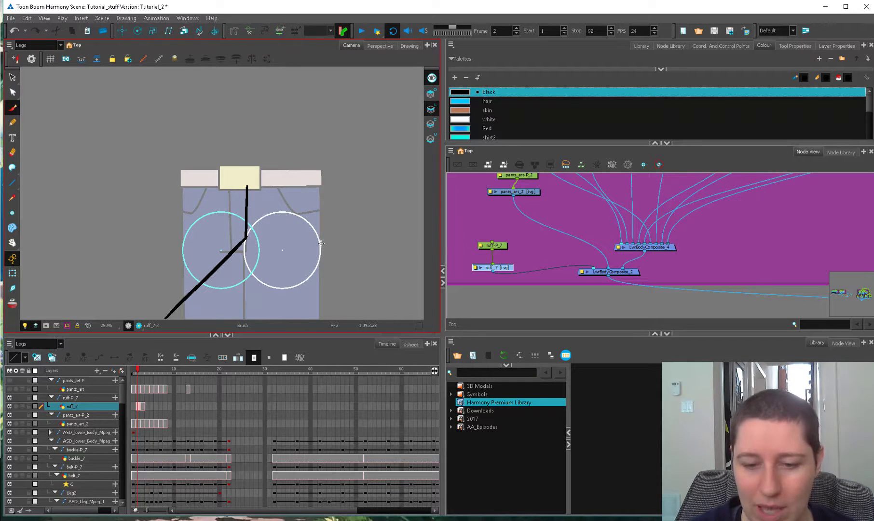
{"action": "left_click_drag", "start_coordinate": [245, 237], "coordinate": [320, 234]}
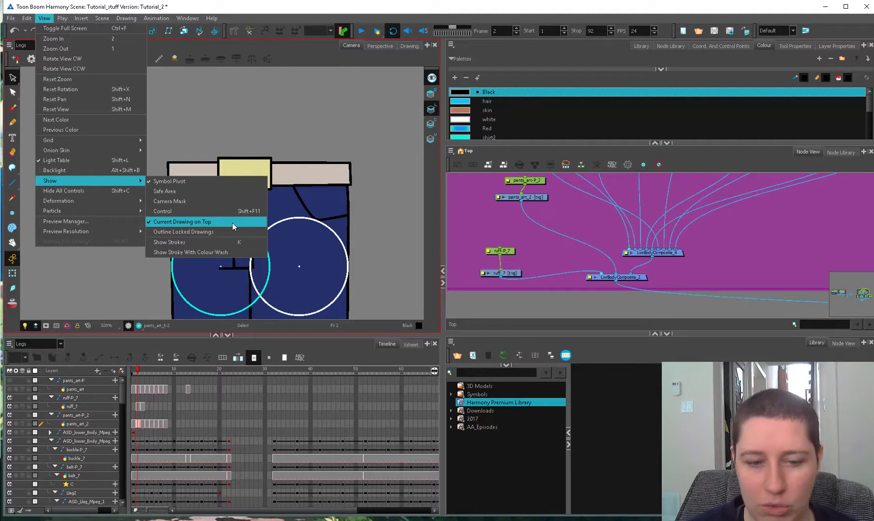
- Turn off Current Drawing on Top and raise both hip circles in pants_art_2's Overlay art at frame 2
{"action": "left_click", "coordinate": [232, 222]}
{"action": "left_click_drag", "start_coordinate": [516, 275], "coordinate": [511, 272]}
{"action": "left_click", "coordinate": [540, 199]}
{"action": "mouse_move", "coordinate": [211, 218]}
{"action": "left_mouse_down"}
{"action": "mouse_move", "coordinate": [224, 261]}
{"action": "mouse_move", "coordinate": [250, 232]}
{"action": "left_mouse_up"}
{"action": "left_click", "coordinate": [431, 94]}
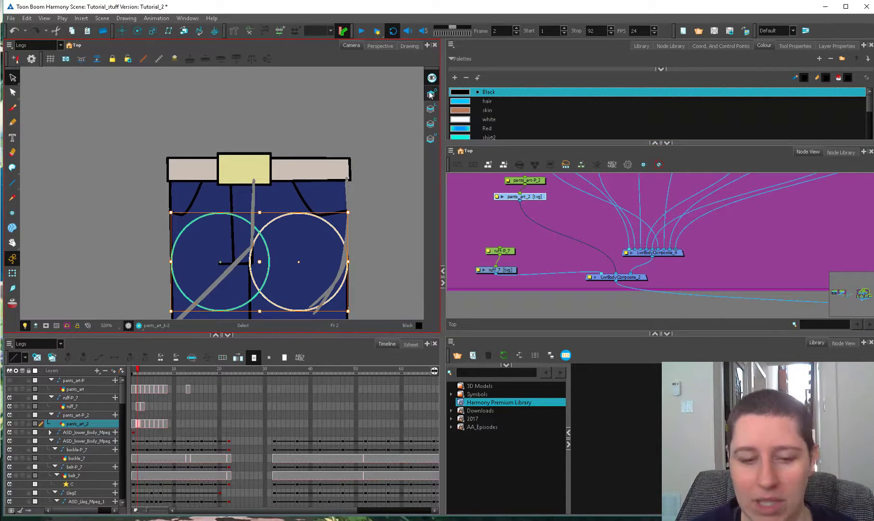
{"action": "left_click_drag", "start_coordinate": [327, 303], "coordinate": [326, 295]}
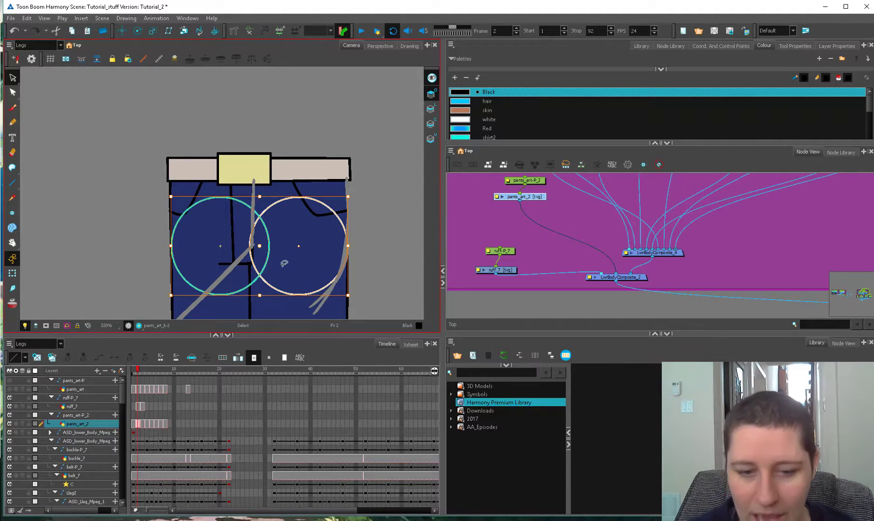
{"action": "left_click", "coordinate": [380, 228]}
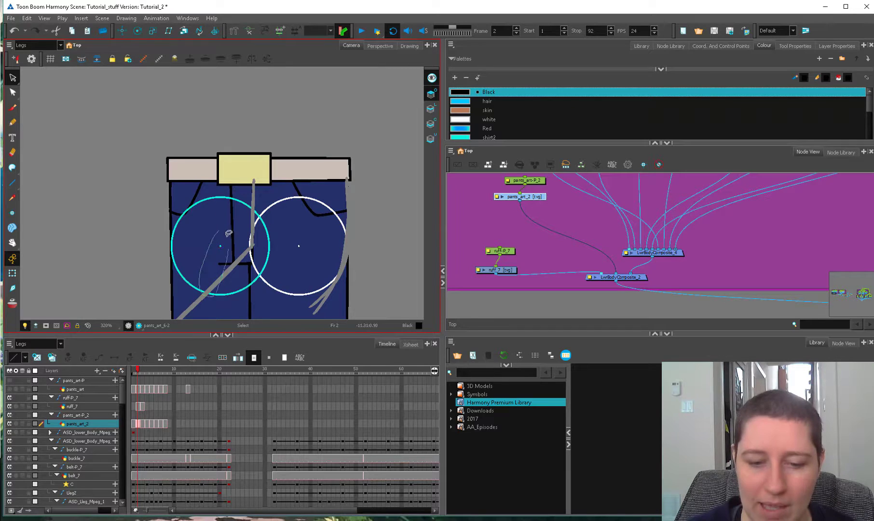
{"action": "left_click", "coordinate": [203, 289]}
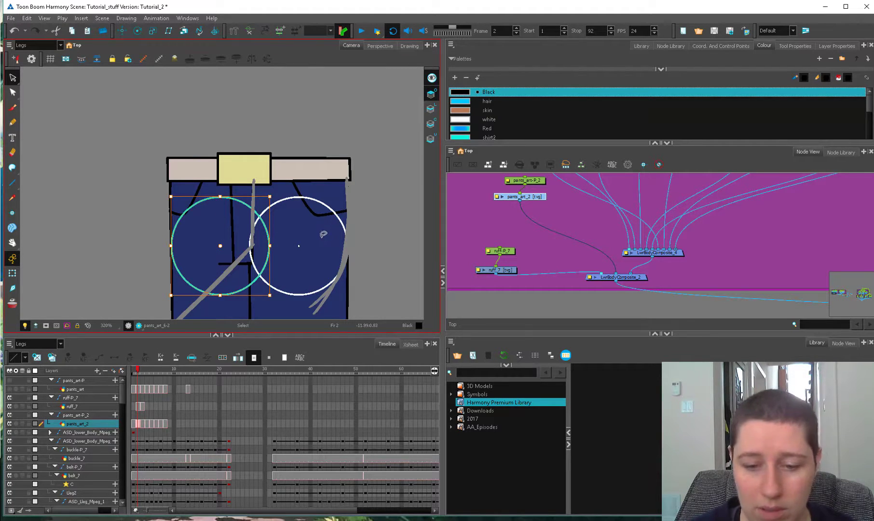
- Brush a diagonal guide line on ruff_7 from the outer edge of the cyan hip circle at frame 2, undoing stray strokes
{"action": "key", "text": "alt+b"}
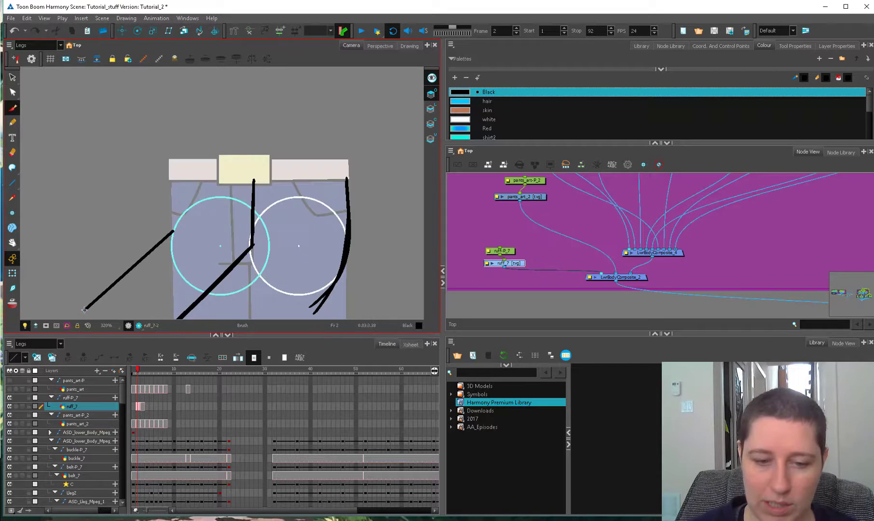
{"action": "key", "text": "ctrl+z"}
{"action": "left_click_drag", "start_coordinate": [171, 245], "coordinate": [53, 317]}
{"action": "key", "text": "1"}
{"action": "key", "text": "1"}
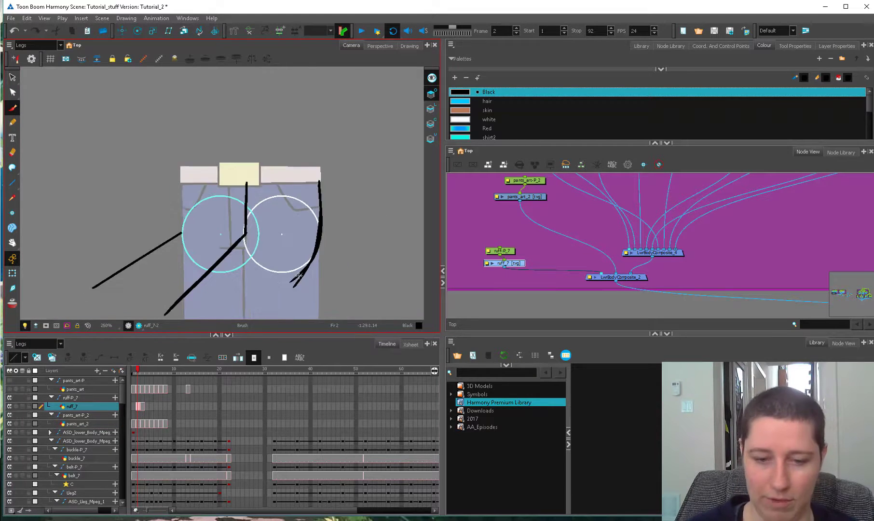
{"action": "left_click_drag", "start_coordinate": [306, 273], "coordinate": [325, 250]}
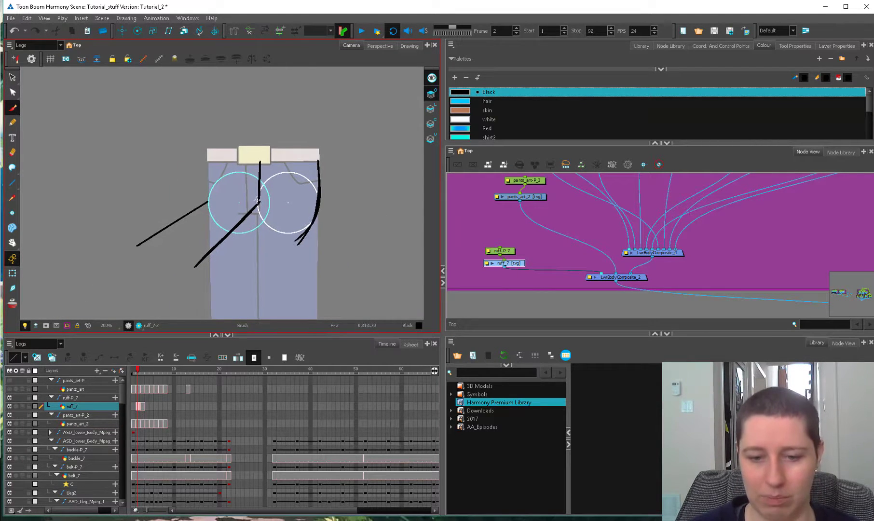
{"action": "left_click_drag", "start_coordinate": [258, 200], "coordinate": [127, 215]}
{"action": "key", "text": "ctrl+z"}
{"action": "key", "text": "2"}
{"action": "key", "text": "2"}
{"action": "left_click_drag", "start_coordinate": [258, 214], "coordinate": [251, 239]}
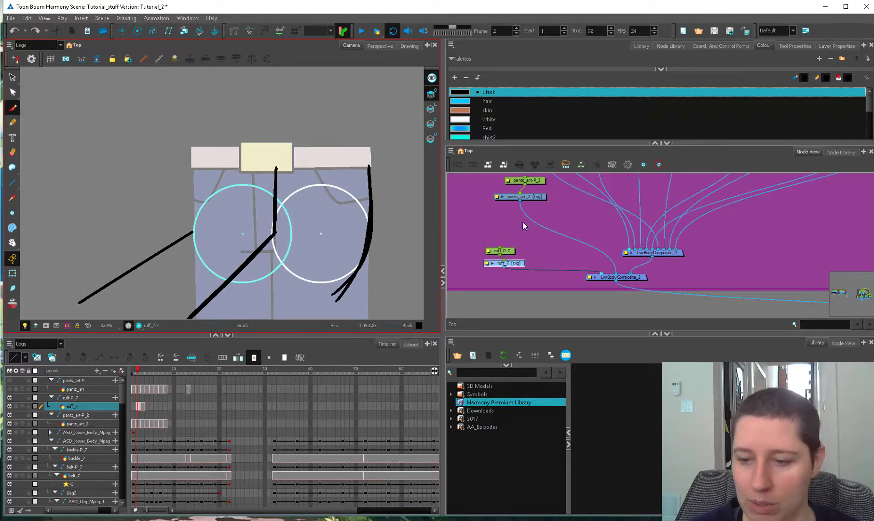
- Select the cyan hip circle in pants_art_2 at frame 2 and nudge it slightly up
{"action": "left_click", "coordinate": [520, 197]}
{"action": "key", "text": "alt+s"}
{"action": "left_click", "coordinate": [270, 210]}
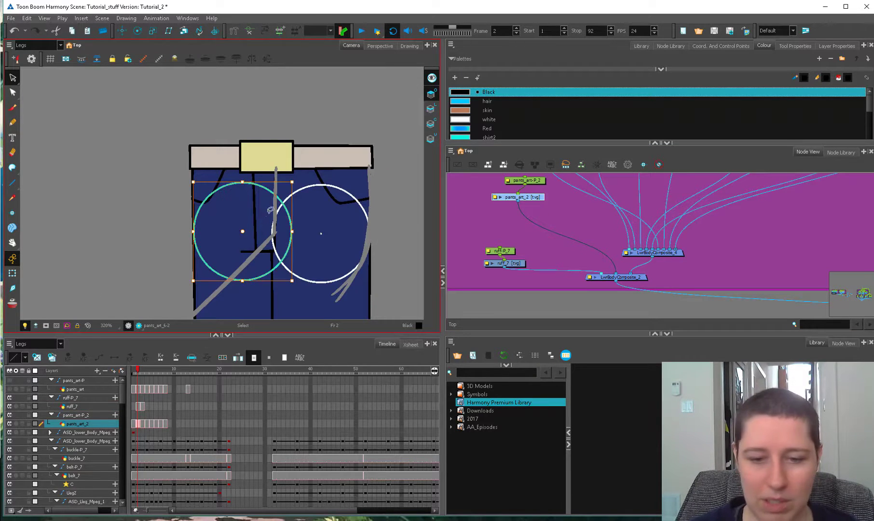
{"action": "key", "text": "Up"}
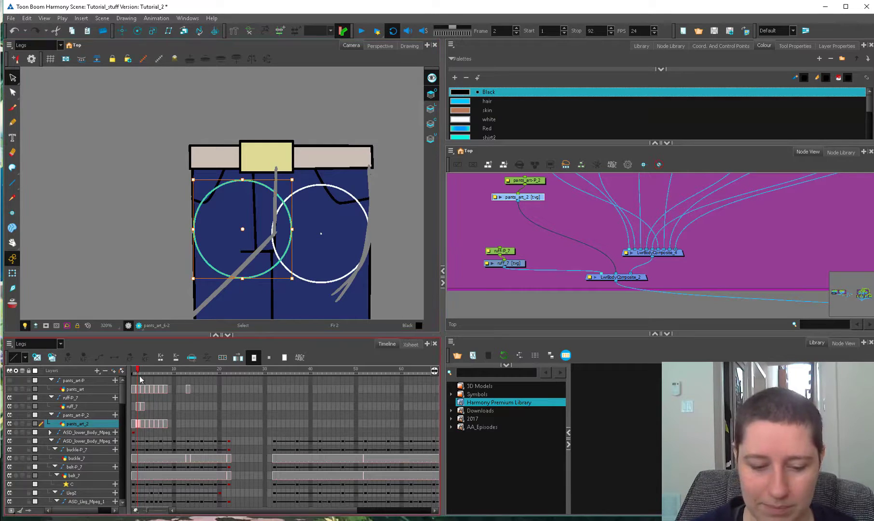
- Lower the side-view hip circle in pants_art_2 at frame 1 and nudge it slightly left to line up with the leg edges
{"action": "key", "text": "comma"}
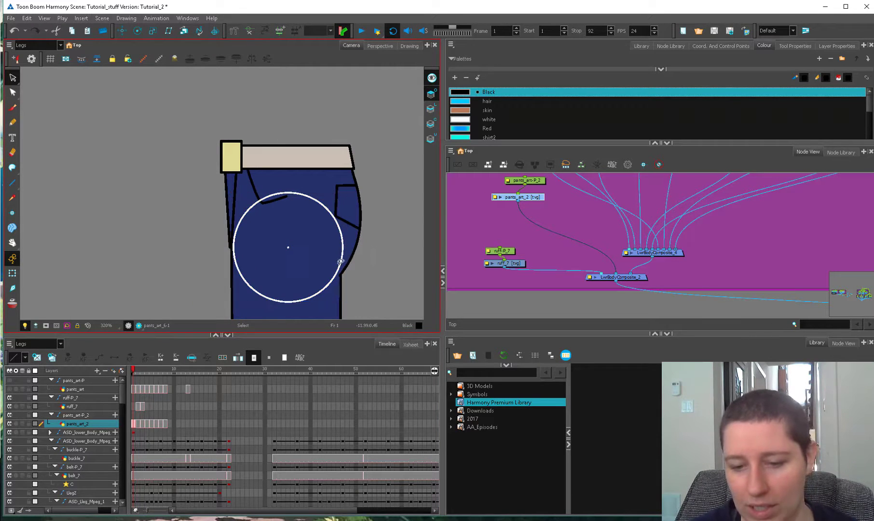
{"action": "left_click_drag", "start_coordinate": [340, 262], "coordinate": [358, 201]}
{"action": "mouse_move", "coordinate": [322, 159]}
{"action": "left_mouse_down"}
{"action": "mouse_move", "coordinate": [348, 256]}
{"action": "mouse_move", "coordinate": [363, 208]}
{"action": "left_mouse_up"}
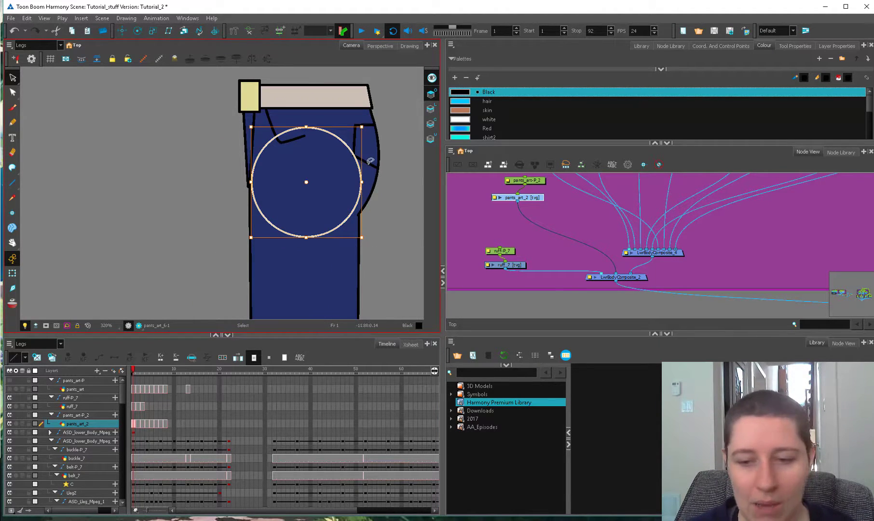
{"action": "key", "text": "Down"}
{"action": "key", "text": "Down"}
{"action": "key", "text": "Down"}
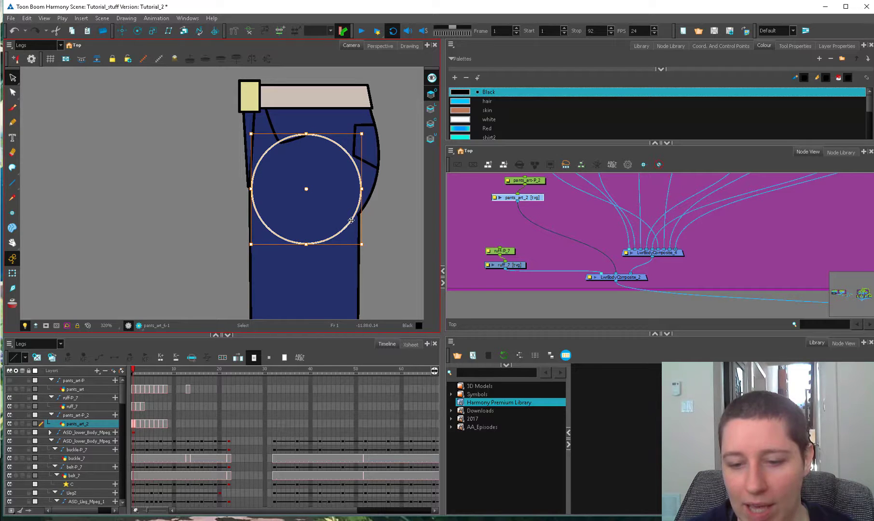
{"action": "left_click_drag", "start_coordinate": [361, 188], "coordinate": [367, 186]}
{"action": "key", "text": "ctrl+z"}
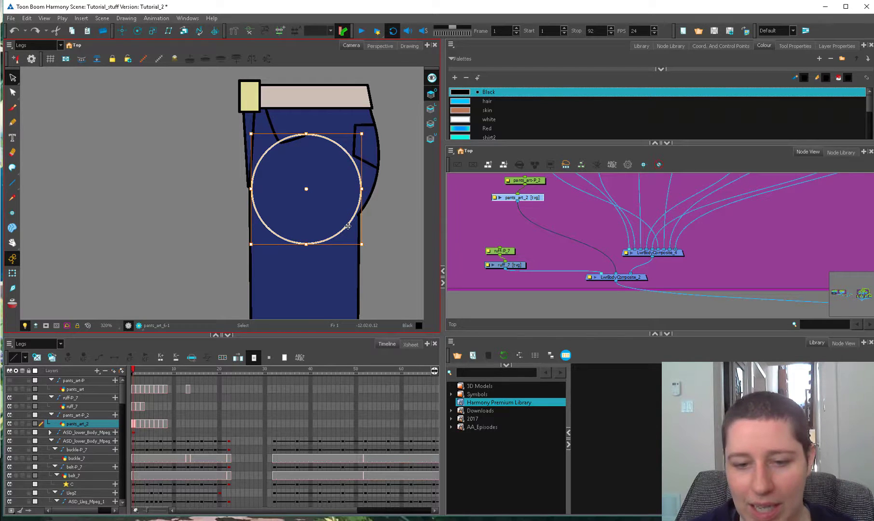
{"action": "key", "text": "Down"}
{"action": "key", "text": "Down"}
{"action": "key", "text": "Down"}
{"action": "key", "text": "Down"}
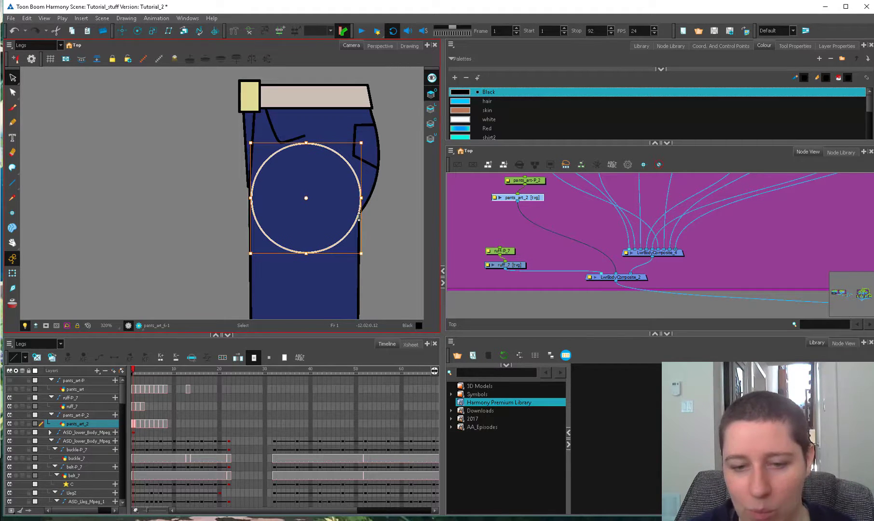
{"action": "key", "text": "Left"}
{"action": "key", "text": "Down"}
{"action": "key", "text": "Left"}
{"action": "key", "text": "Left"}
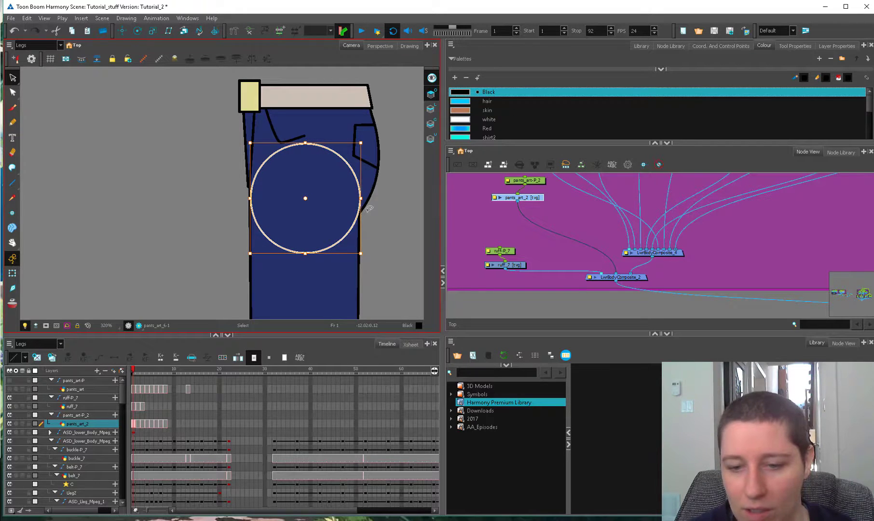
- Try a brush stroke on ruff_7 along the back of the side-view hip circle, and delete its stray end
{"action": "left_click", "coordinate": [369, 209]}
{"action": "left_click_drag", "start_coordinate": [364, 206], "coordinate": [358, 210]}
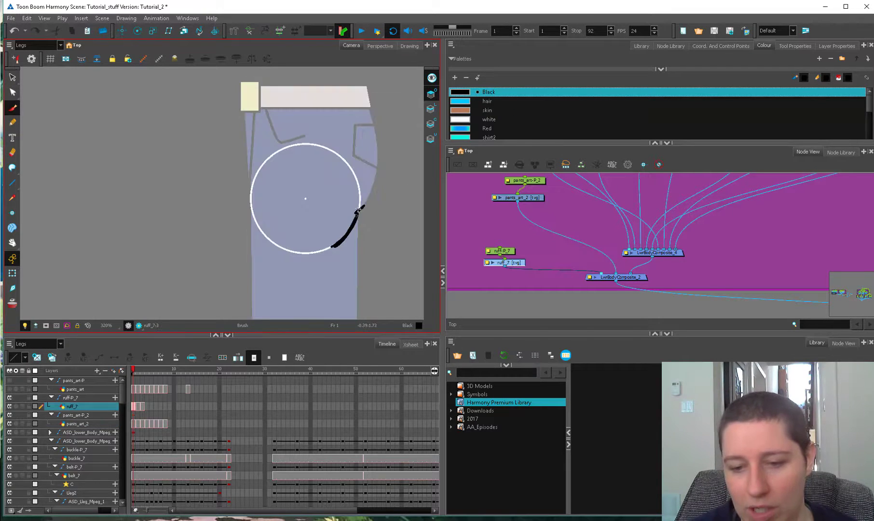
{"action": "left_click", "coordinate": [368, 198]}
{"action": "key", "text": "Delete"}
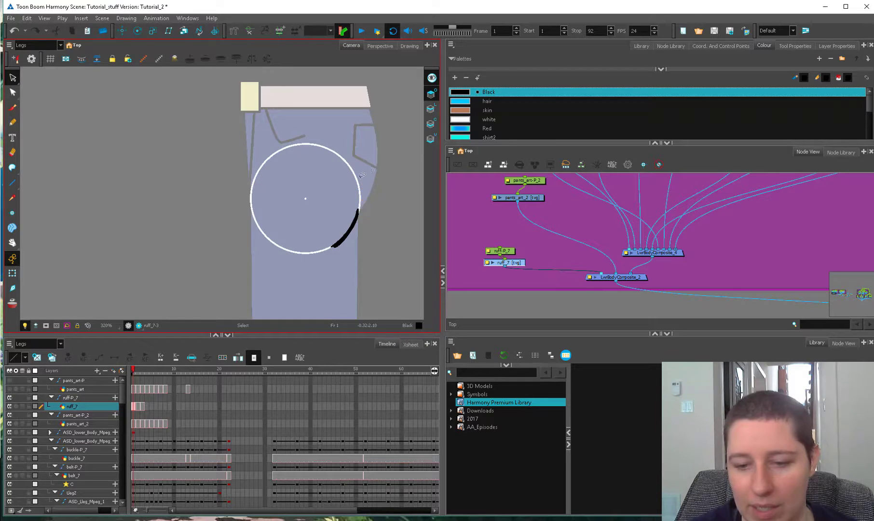
- Clear the trial stroke from ruff_7 and raise the side-view hip circle in pants_art_2 slightly at frame 1
{"action": "key", "text": "shift+t"}
{"action": "left_click", "coordinate": [371, 194]}
{"action": "left_click", "coordinate": [519, 265]}
{"action": "key", "text": "alt+b"}
{"action": "left_click", "coordinate": [374, 263]}
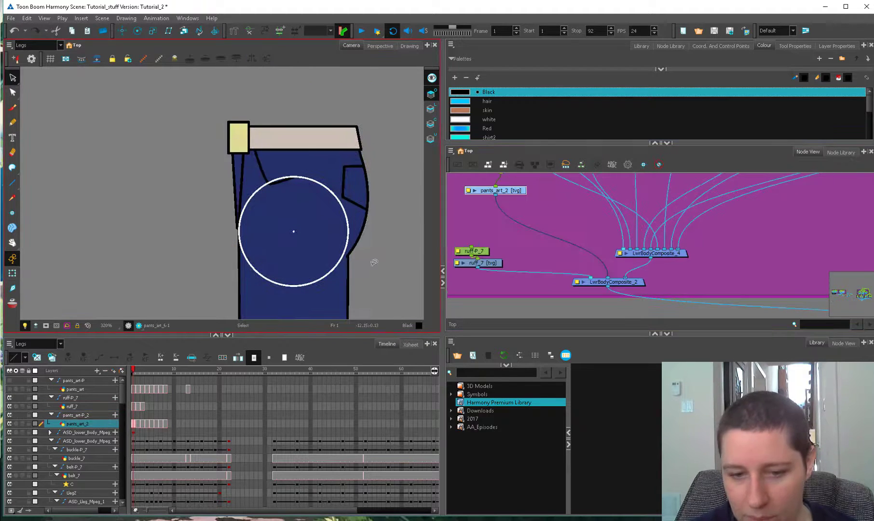
- Brush two leg-bend guide lines on ruff_7 at frame 1, from the front and the back of the side-view hip circle
{"action": "key", "text": "alt+b"}
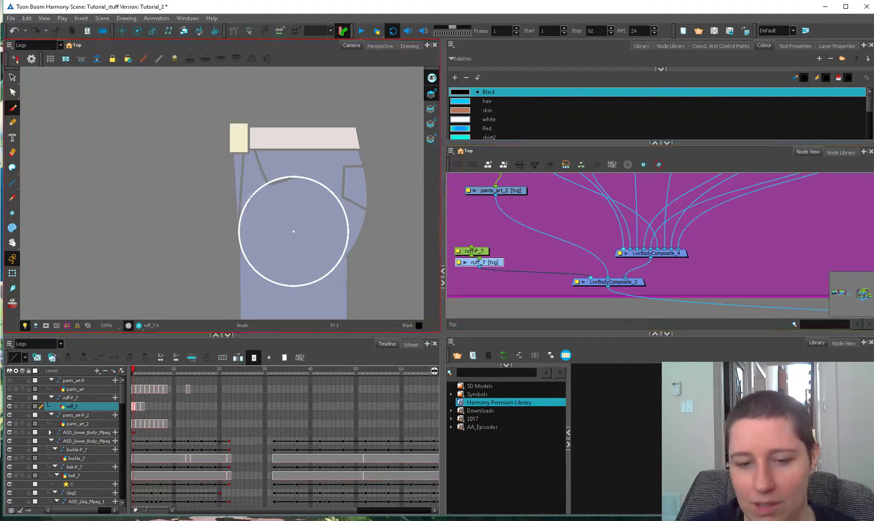
{"action": "mouse_move", "coordinate": [174, 249]}
{"action": "left_mouse_down"}
{"action": "mouse_move", "coordinate": [258, 188]}
{"action": "mouse_move", "coordinate": [182, 243]}
{"action": "left_mouse_up"}
{"action": "left_click_drag", "start_coordinate": [345, 249], "coordinate": [295, 314]}
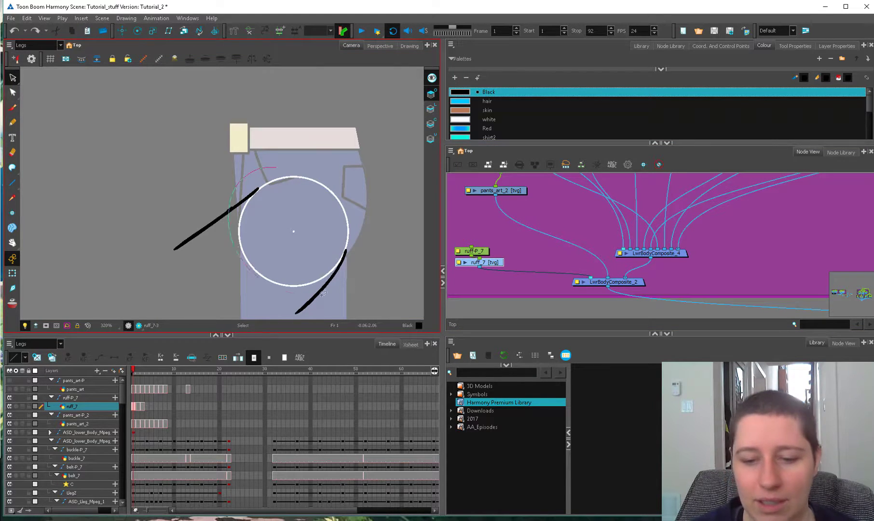
- Undo the leg-bend guide strokes on ruff_7 and return to the side view at frame 1
{"action": "key", "text": "ctrl+z"}
{"action": "key", "text": "ctrl+z"}
{"action": "key", "text": "ctrl+z"}
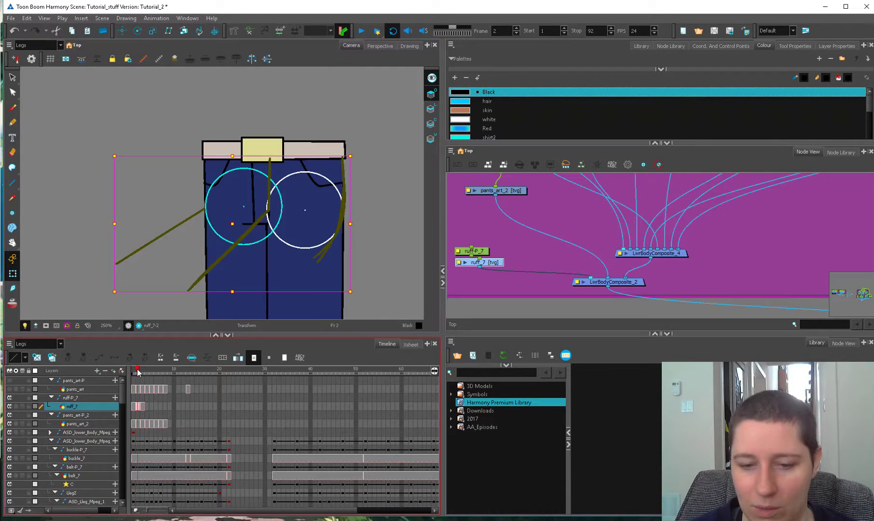
{"action": "left_click", "coordinate": [135, 371]}
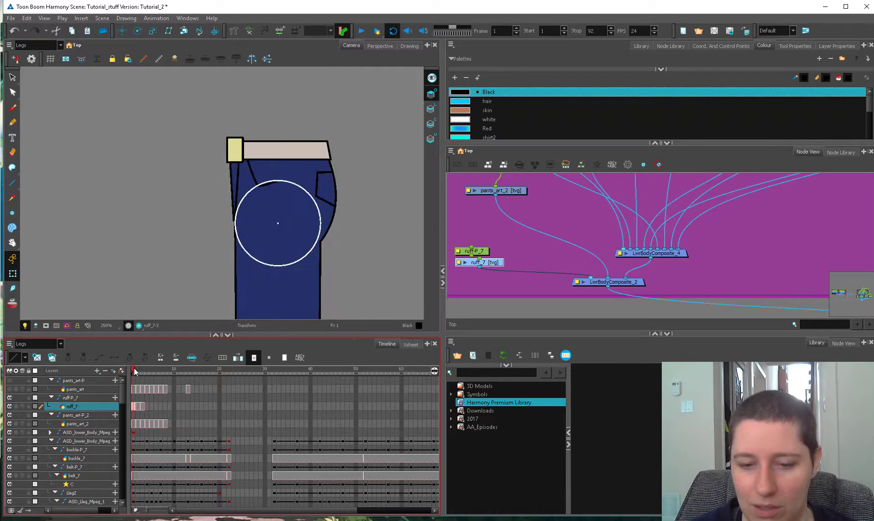
- Enlarge the side-view hip circle in pants_art_2 at frame 1 and raise it to fit the back curve of the hip
{"action": "key", "text": "alt+s"}
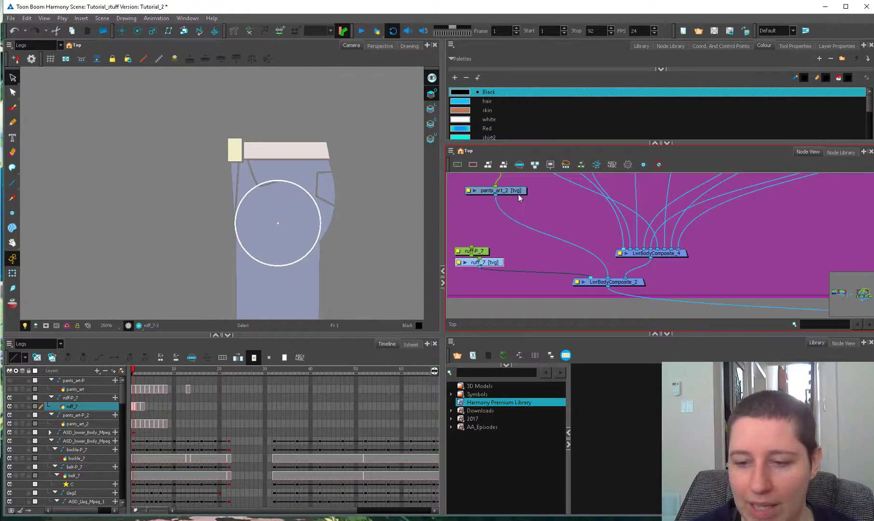
{"action": "left_click", "coordinate": [518, 193]}
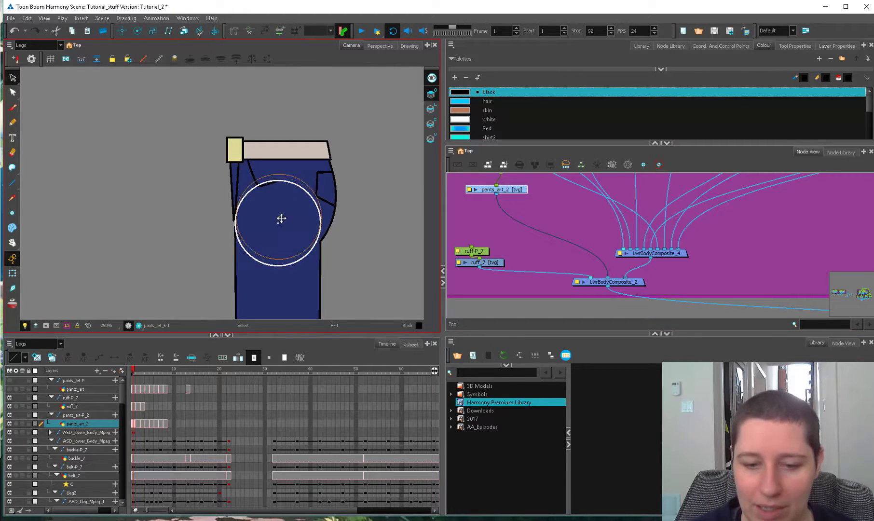
{"action": "mouse_move", "coordinate": [281, 218]}
{"action": "left_mouse_down"}
{"action": "mouse_move", "coordinate": [279, 209]}
{"action": "mouse_move", "coordinate": [292, 211]}
{"action": "left_mouse_up"}
{"action": "left_click_drag", "start_coordinate": [333, 162], "coordinate": [332, 163]}
{"action": "left_click_drag", "start_coordinate": [284, 216], "coordinate": [284, 214]}
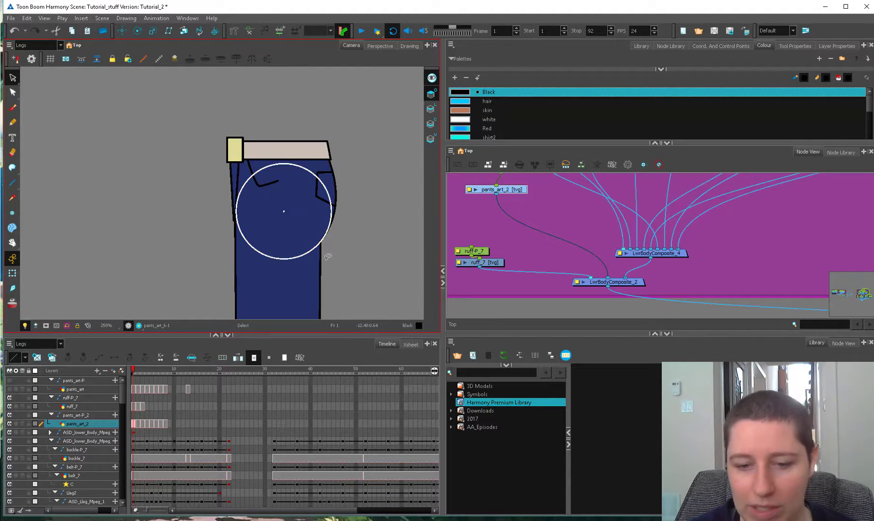
{"action": "key", "text": "2"}
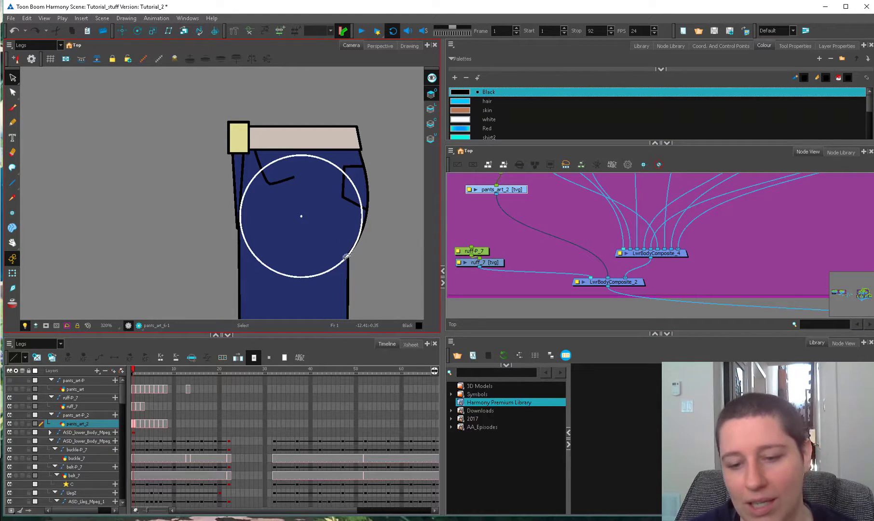
- Examine how the enlarged side-view hip circle fits the waist, hip and straight leg at frame 1
{"action": "key", "text": "1"}
{"action": "key", "text": "1"}
{"action": "key", "text": "1"}
{"action": "key", "text": "alt+b"}
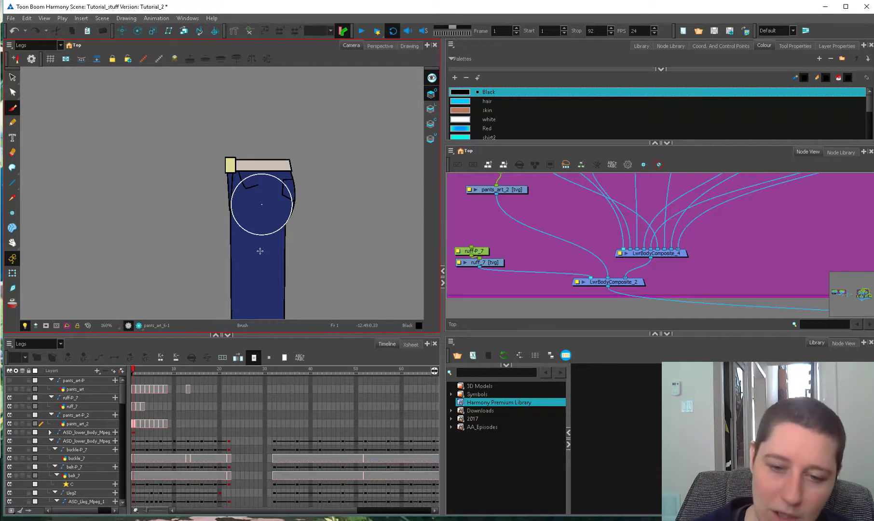
{"action": "key", "text": "2"}
{"action": "key", "text": "2"}
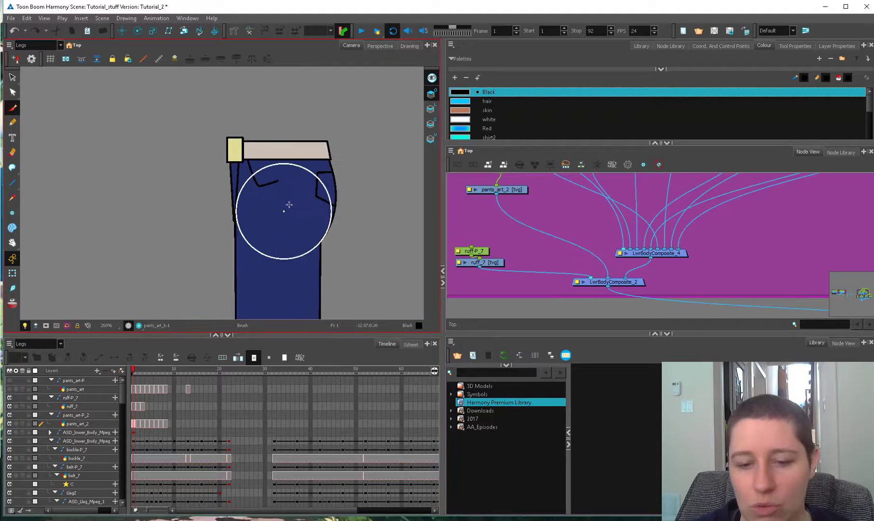
{"action": "key", "text": "alt+s"}
{"action": "left_click", "coordinate": [302, 245]}
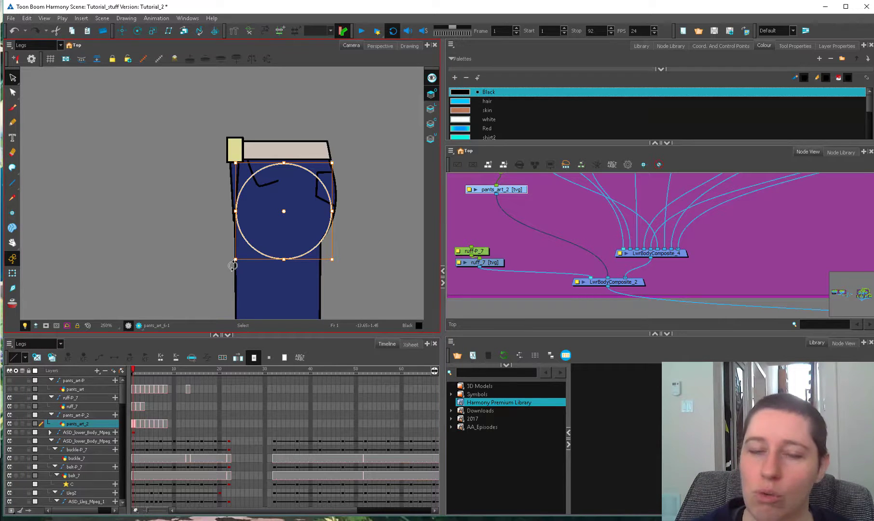
- Raise both hip circles in pants_art_2 at frame 4, and adjust the side-view hip circle at frame 5
{"action": "left_click", "coordinate": [147, 373]}
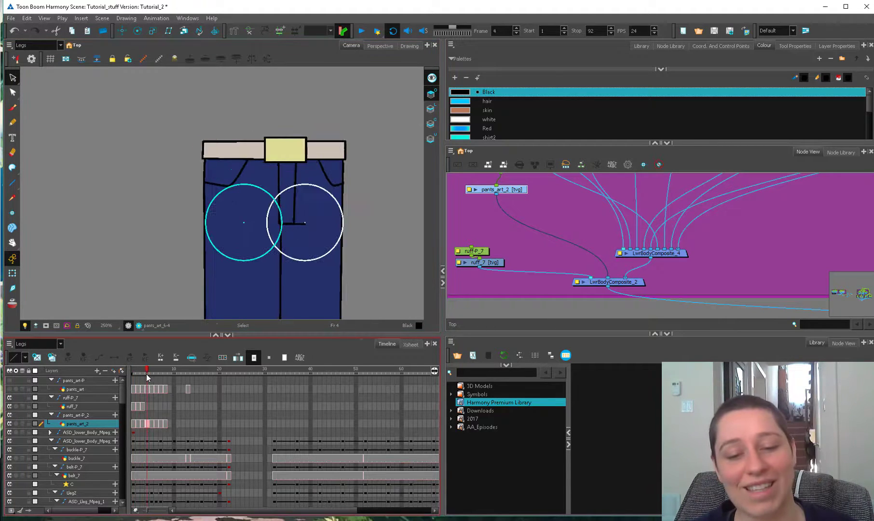
{"action": "key", "text": "ctrl+z"}
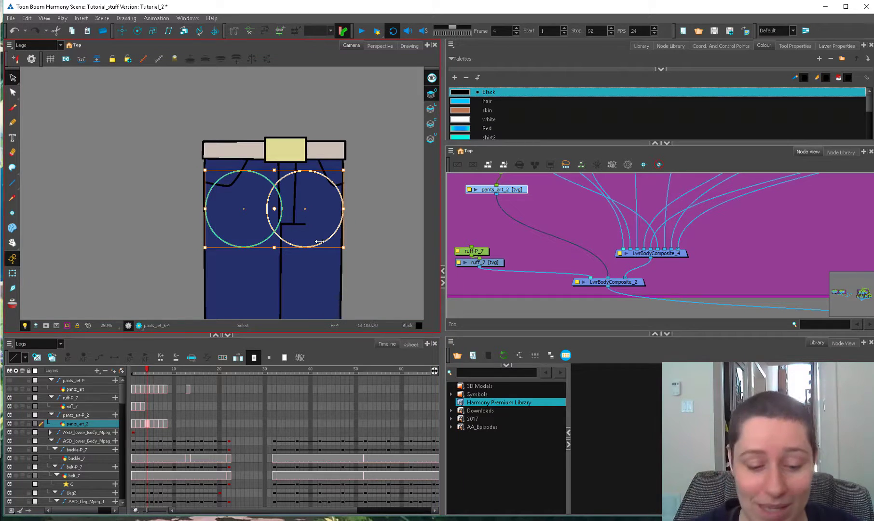
{"action": "left_click", "coordinate": [144, 372]}
{"action": "mouse_move", "coordinate": [145, 372]}
{"action": "left_mouse_down"}
{"action": "mouse_move", "coordinate": [133, 373]}
{"action": "mouse_move", "coordinate": [150, 379]}
{"action": "left_mouse_up"}
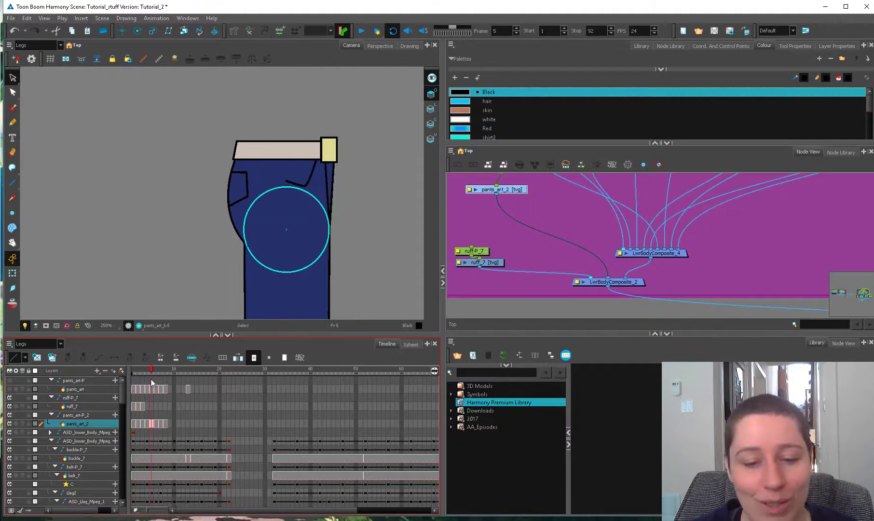
{"action": "mouse_move", "coordinate": [289, 210]}
{"action": "left_mouse_down"}
{"action": "mouse_move", "coordinate": [322, 267]}
{"action": "mouse_move", "coordinate": [245, 229]}
{"action": "mouse_move", "coordinate": [254, 255]}
{"action": "left_mouse_up"}
- Nudge the white hip circle in pants_art_2 slightly lower at frame 6
{"action": "key", "text": "period"}
{"action": "left_click", "coordinate": [242, 247]}
{"action": "key", "text": "2"}
{"action": "key", "text": "2"}
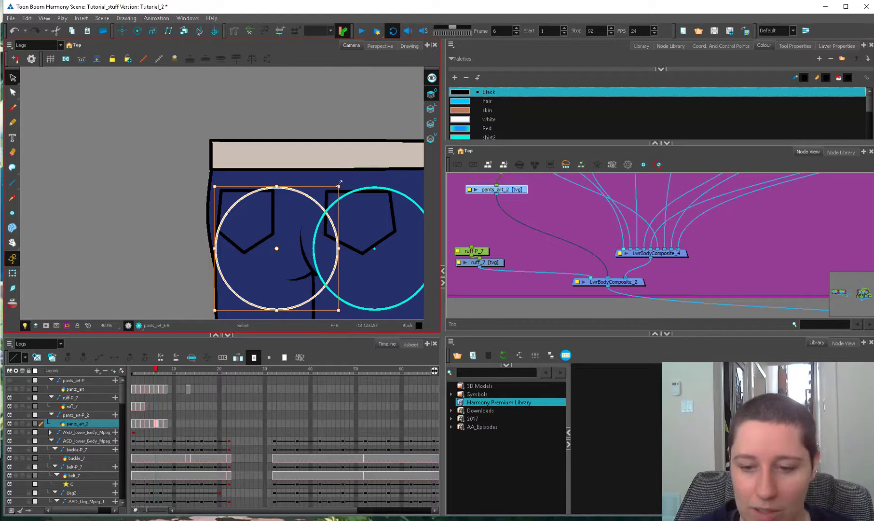
{"action": "key", "text": "ctrl+z"}
{"action": "key", "text": "Down"}
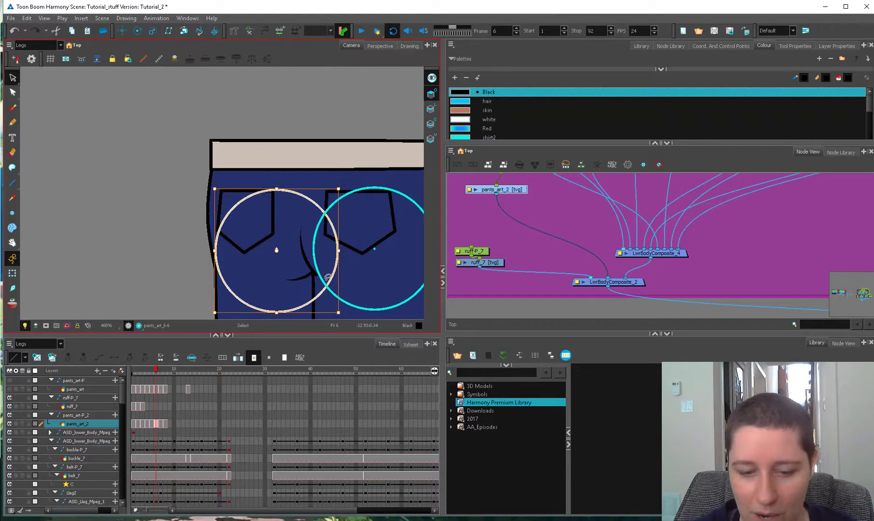
{"action": "key", "text": "Left"}
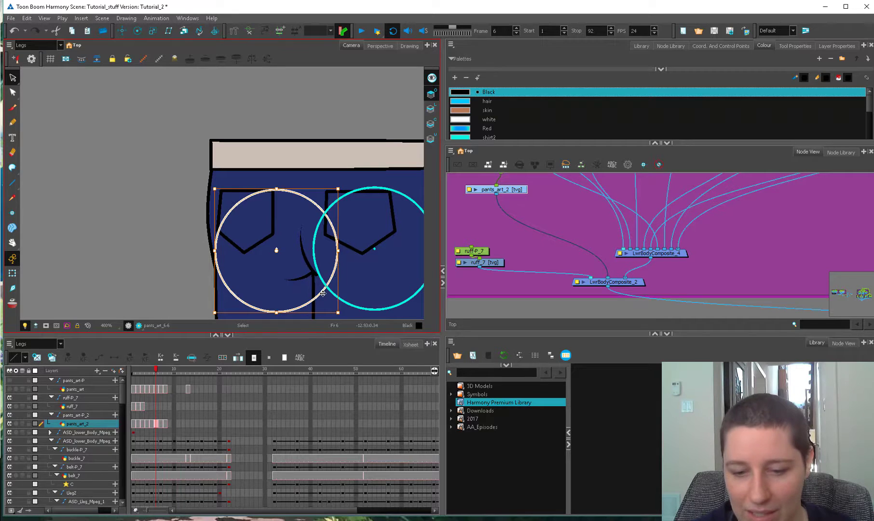
{"action": "key", "text": "space"}
{"action": "left_click_drag", "start_coordinate": [377, 267], "coordinate": [299, 258]}
{"action": "key", "text": "2"}
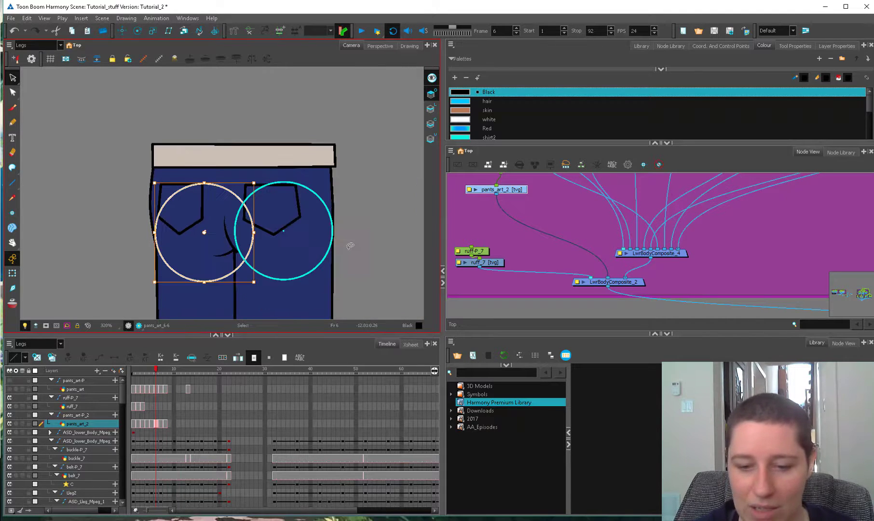
{"action": "left_click", "coordinate": [349, 235]}
- Raise both hip circles together in pants_art_2 on the back view at frame 7
{"action": "left_click_drag", "start_coordinate": [160, 369], "coordinate": [161, 369]}
{"action": "left_click_drag", "start_coordinate": [183, 272], "coordinate": [217, 274]}
{"action": "left_click_drag", "start_coordinate": [315, 242], "coordinate": [335, 281]}
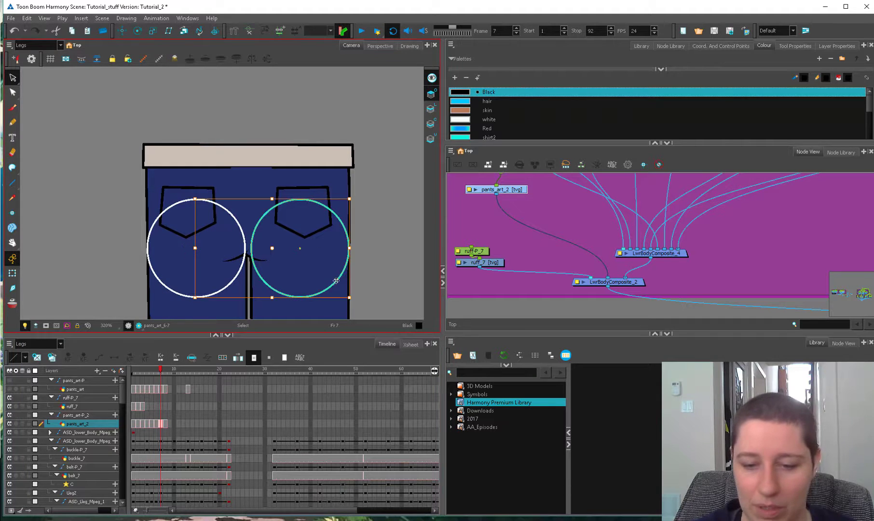
{"action": "key", "text": "ctrl+a"}
{"action": "key", "text": "Up"}
{"action": "key", "text": "Up"}
{"action": "key", "text": "Up"}
{"action": "key", "text": "Up"}
{"action": "key", "text": "Up"}
{"action": "key", "text": "Up"}
{"action": "key", "text": "Up"}
{"action": "key", "text": "Up"}
{"action": "key", "text": "Up"}
{"action": "key", "text": "Up"}
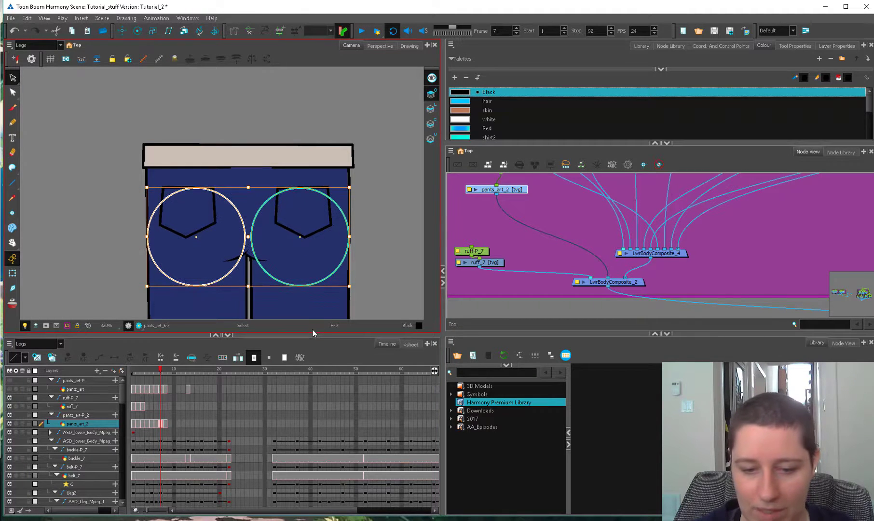
{"action": "key", "text": "Up"}
{"action": "key", "text": "Up"}
{"action": "key", "text": "Up"}
{"action": "key", "text": "Up"}
{"action": "key", "text": "Up"}
{"action": "key", "text": "Up"}
{"action": "key", "text": "Up"}
- Examine the hip circles on the three-quarter back view at frame 8 beside the neighbouring curved-leg pants rig
{"action": "key", "text": "period"}
{"action": "key", "text": "1"}
{"action": "key", "text": "1"}
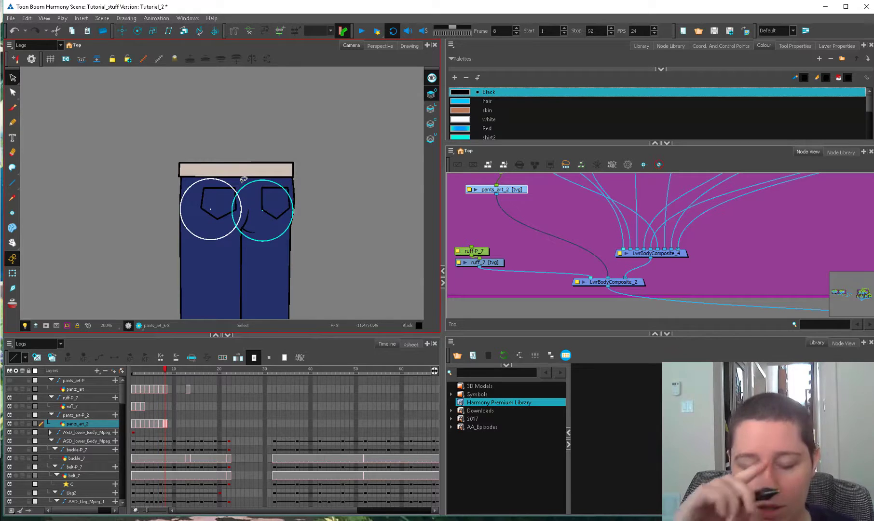
{"action": "scroll", "coordinate": [243, 179], "scroll_direction": "up", "scroll_amount": 1}
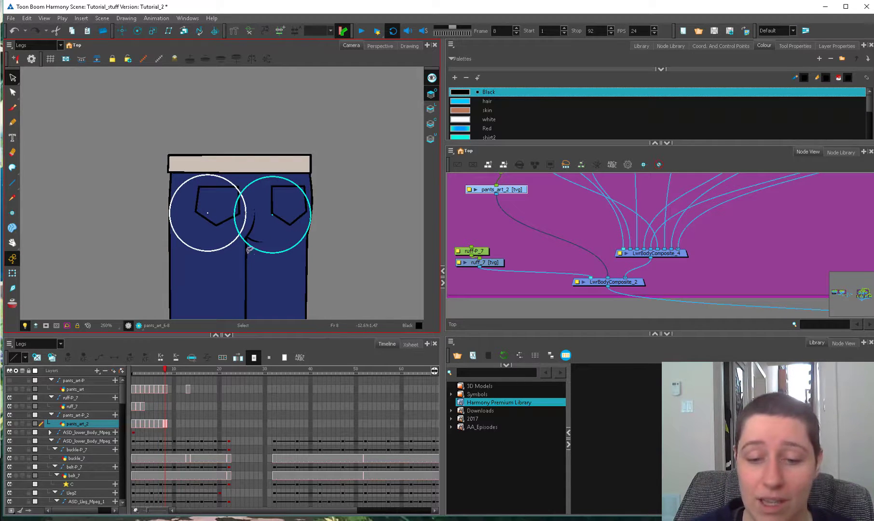
{"action": "left_click", "coordinate": [12, 273]}
{"action": "left_click", "coordinate": [529, 235]}
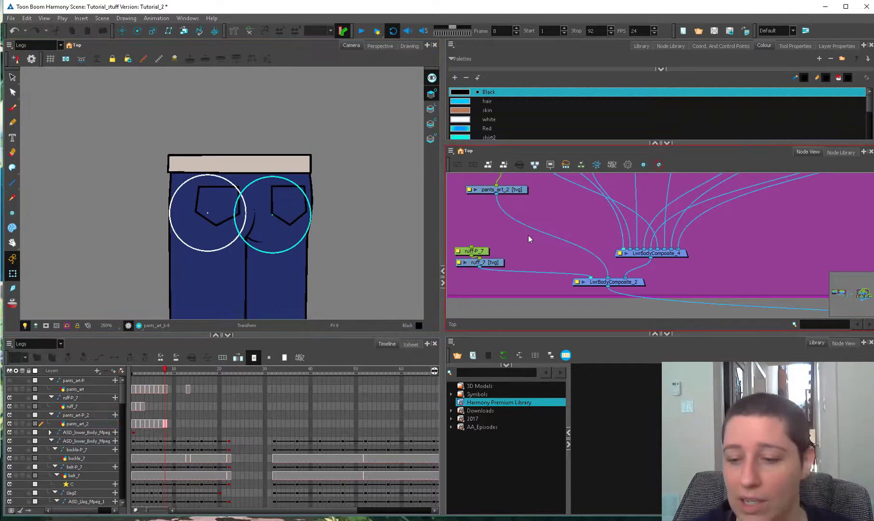
{"action": "key", "text": "1"}
{"action": "key", "text": "1"}
{"action": "key", "text": "1"}
{"action": "key", "text": "1"}
{"action": "key", "text": "1"}
{"action": "key", "text": "1"}
{"action": "key", "text": "1"}
{"action": "left_click_drag", "start_coordinate": [354, 247], "coordinate": [557, 252]}
{"action": "key", "text": "2"}
{"action": "key", "text": "2"}
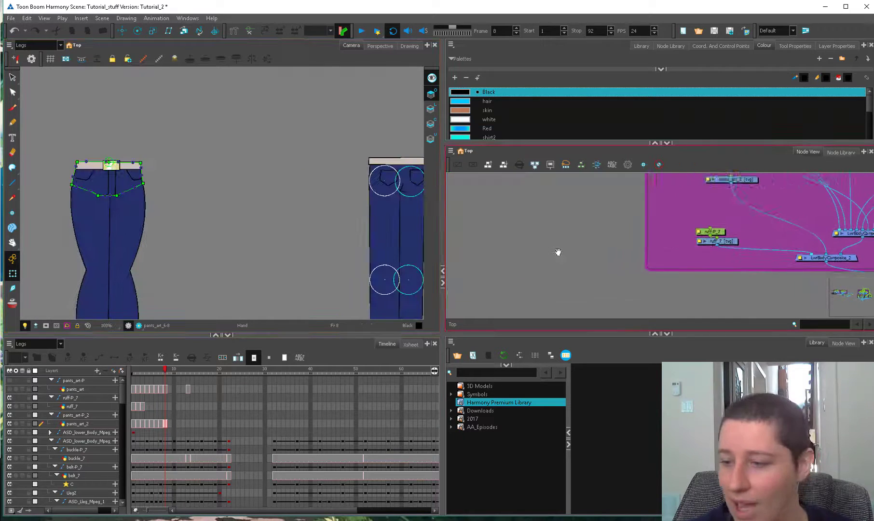
- Enable the pants_art node and examine its hip circles up close at frame 8
{"action": "key", "text": "1"}
{"action": "left_click_drag", "start_coordinate": [817, 242], "coordinate": [531, 208]}
{"action": "left_click_drag", "start_coordinate": [671, 190], "coordinate": [536, 278]}
{"action": "key", "text": "a"}
{"action": "left_click", "coordinate": [592, 245]}
{"action": "left_click", "coordinate": [564, 264]}
{"action": "key", "text": "alt+s"}
{"action": "left_click_drag", "start_coordinate": [261, 259], "coordinate": [331, 242]}
{"action": "key", "text": "2"}
{"action": "key", "text": "2"}
{"action": "key", "text": "2"}
{"action": "key", "text": "2"}
{"action": "key", "text": "2"}
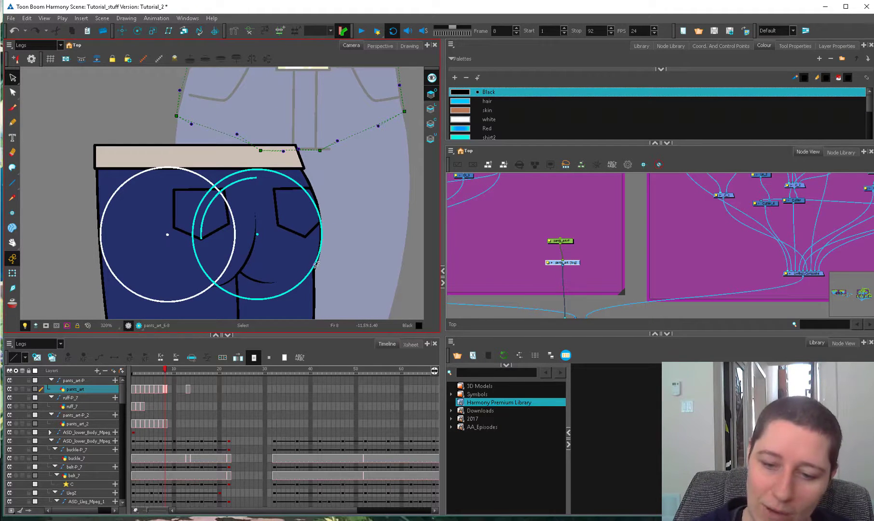
- Test the leg bend on the curved-leg rig at frame 16 by swinging the legs to both sides of the hips
{"action": "left_click", "coordinate": [201, 370]}
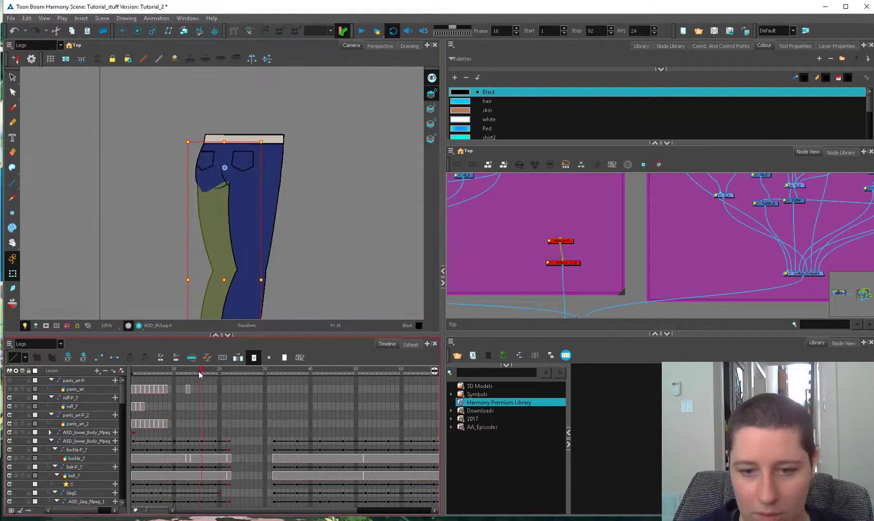
{"action": "left_click_drag", "start_coordinate": [201, 374], "coordinate": [201, 374]}
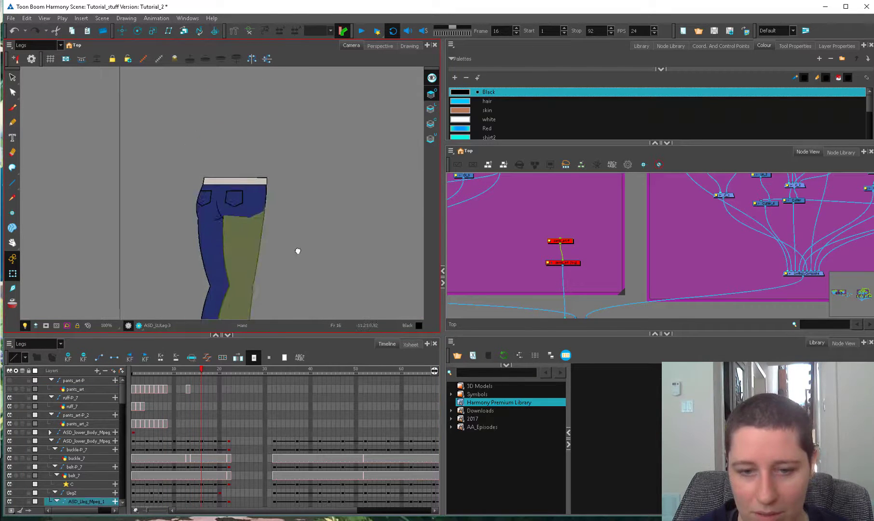
{"action": "left_click_drag", "start_coordinate": [275, 180], "coordinate": [291, 237]}
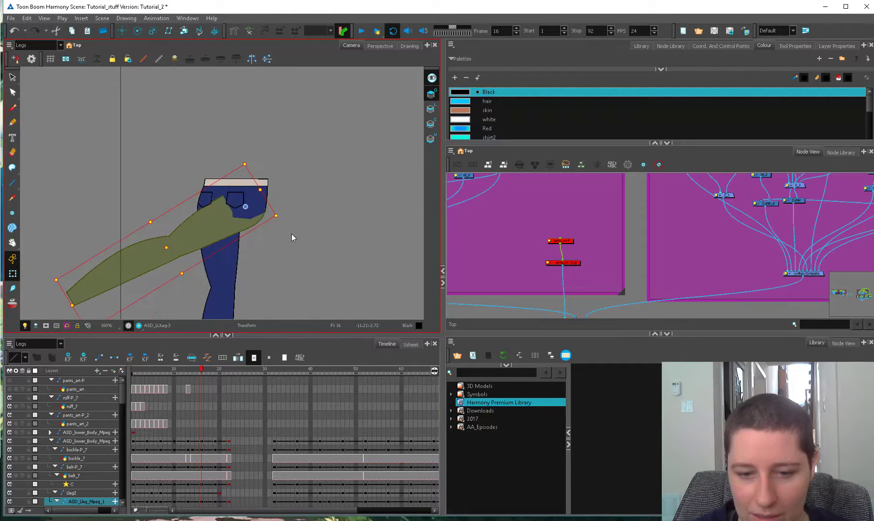
{"action": "left_click", "coordinate": [297, 240]}
{"action": "key", "text": "2"}
{"action": "key", "text": "2"}
{"action": "key", "text": "2"}
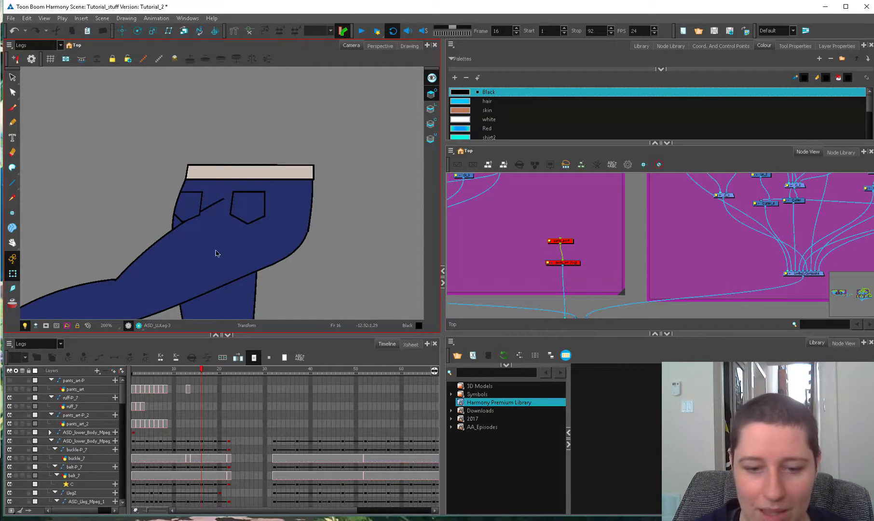
{"action": "left_click", "coordinate": [316, 239]}
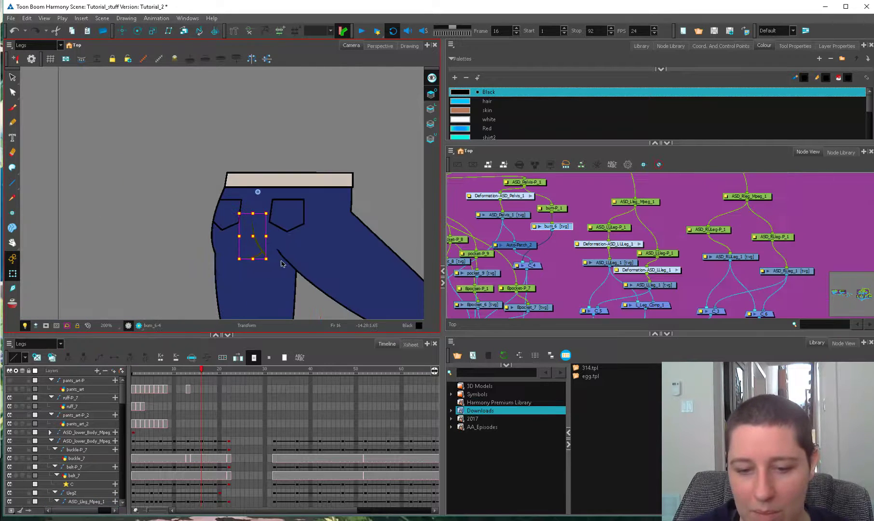
{"action": "left_click", "coordinate": [300, 275]}
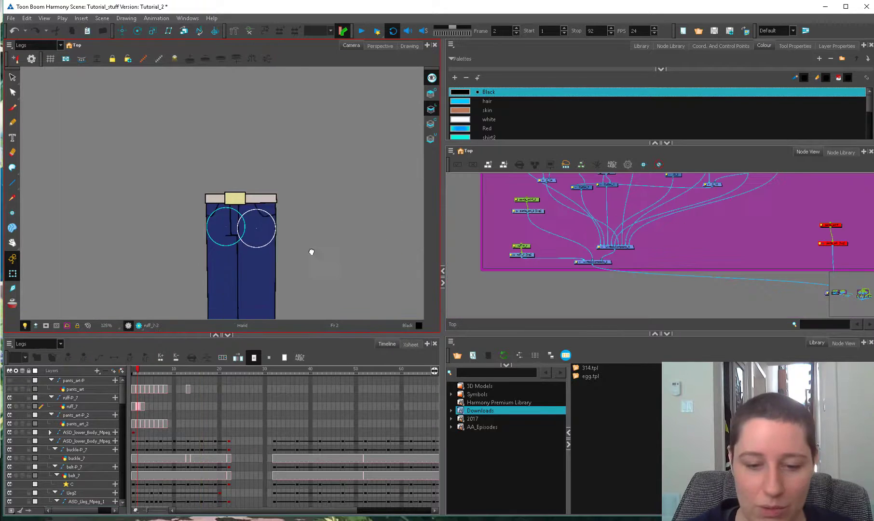
- Set the left-leg peg pivots in the Lowerbody group on the centre of the cyan hip circle at frame 3
{"action": "scroll", "coordinate": [310, 250], "scroll_direction": "down", "scroll_amount": 2}
{"action": "left_click_drag", "start_coordinate": [137, 370], "coordinate": [161, 371]}
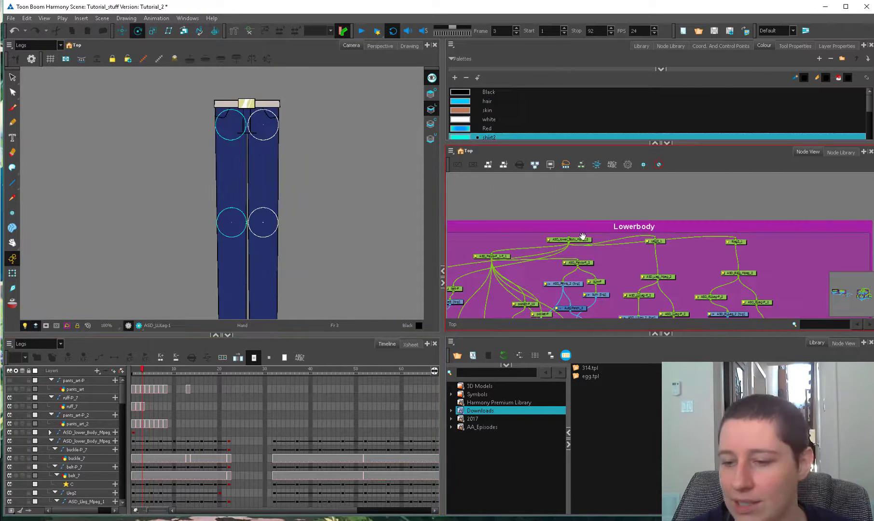
{"action": "left_click", "coordinate": [582, 238]}
{"action": "scroll", "coordinate": [332, 209], "scroll_direction": "down", "scroll_amount": 3}
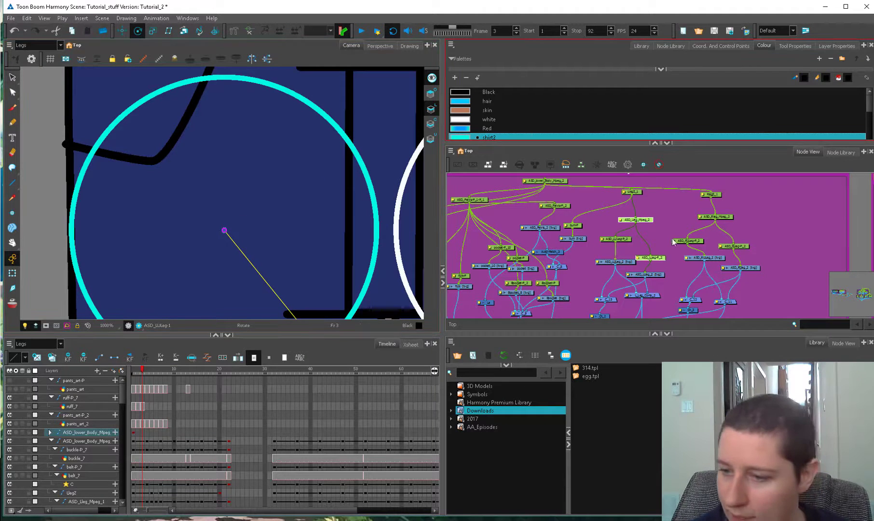
- Select the right leg's master peg and a leg peg below it, and place their pivot on the white hip circle's centre
{"action": "left_click", "coordinate": [727, 218]}
{"action": "left_click", "coordinate": [742, 248], "text": "shift"}
{"action": "scroll", "coordinate": [743, 249], "scroll_direction": "down", "scroll_amount": 1}
{"action": "scroll", "coordinate": [362, 270], "scroll_direction": "down", "scroll_amount": 6}
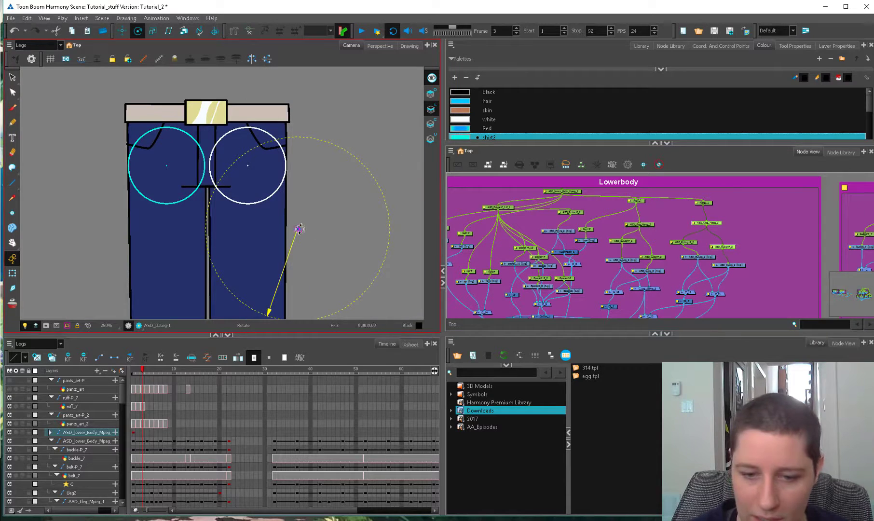
{"action": "scroll", "coordinate": [300, 222], "scroll_direction": "up", "scroll_amount": 4}
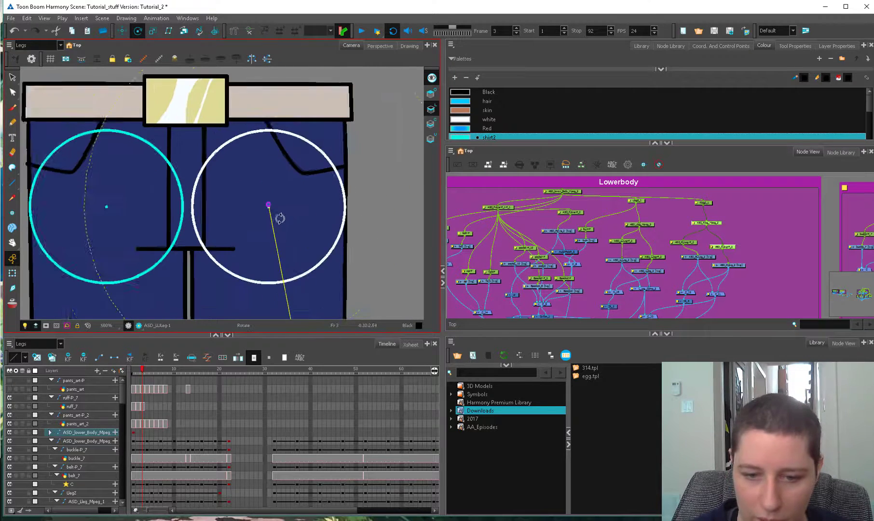
- Place the pivot of the remaining left-leg peg inside the cyan knee circle, near its centre, at frame 3
{"action": "scroll", "coordinate": [299, 214], "scroll_direction": "down", "scroll_amount": 6}
{"action": "scroll", "coordinate": [312, 192], "scroll_direction": "up", "scroll_amount": 2}
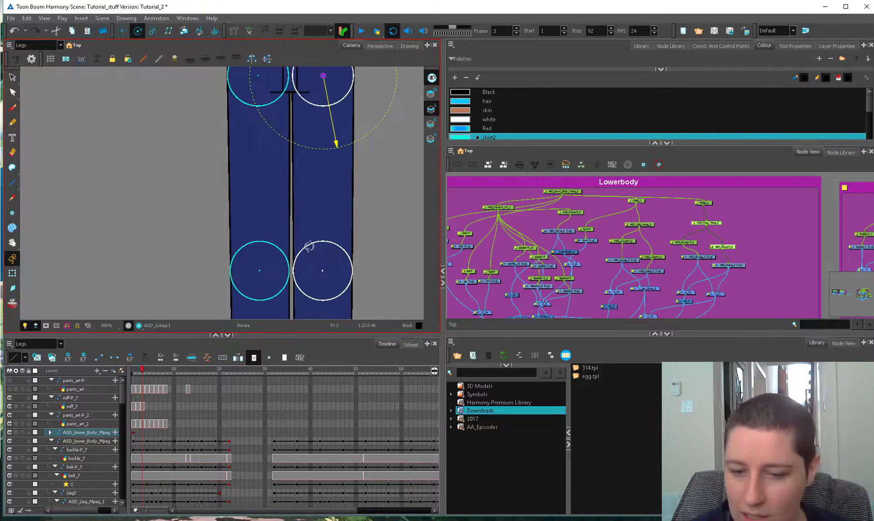
{"action": "left_click", "coordinate": [676, 269]}
{"action": "left_click", "coordinate": [630, 242]}
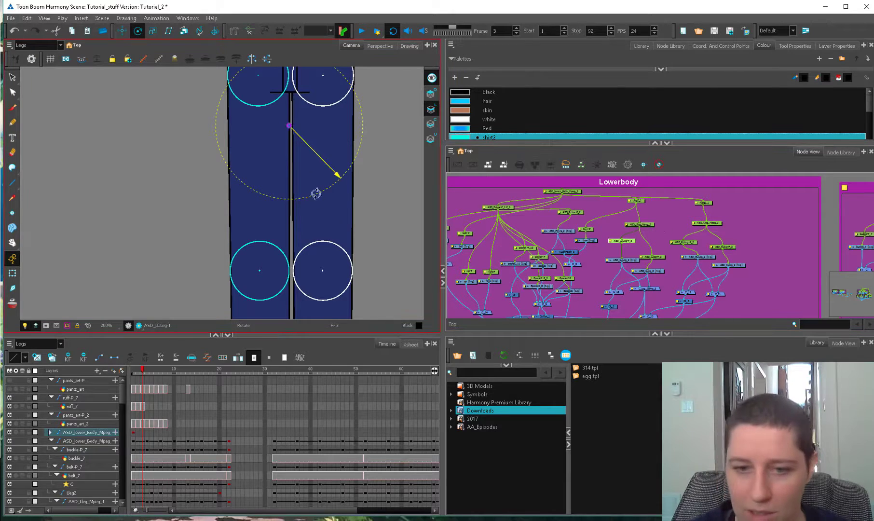
{"action": "left_click_drag", "start_coordinate": [270, 197], "coordinate": [263, 267]}
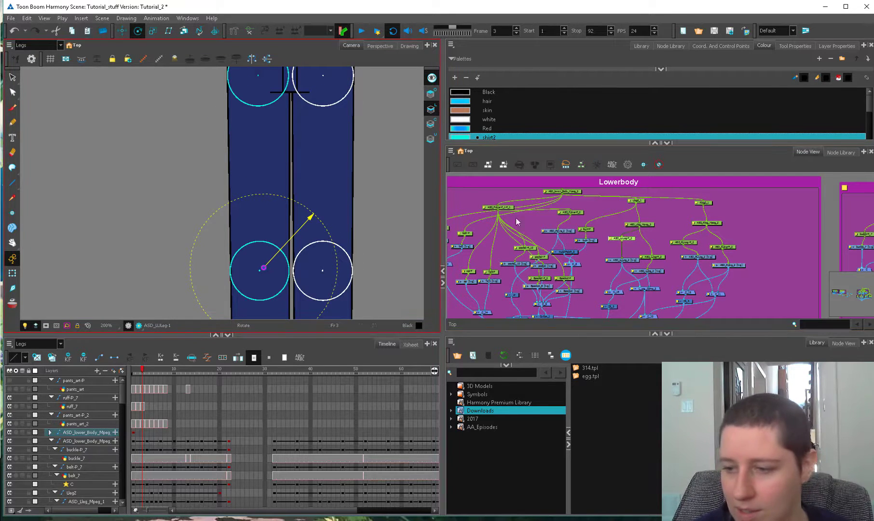
- Place the pivot of the matching right-leg peg exactly on the white knee circle's centre at frame 3
{"action": "left_click", "coordinate": [692, 243]}
{"action": "left_click_drag", "start_coordinate": [360, 128], "coordinate": [291, 201]}
{"action": "scroll", "coordinate": [318, 207], "scroll_direction": "up", "scroll_amount": 4}
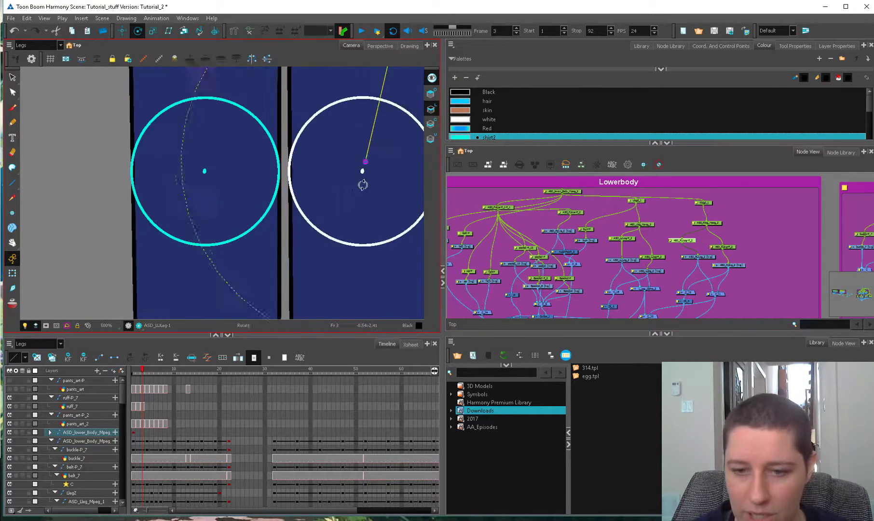
{"action": "left_click_drag", "start_coordinate": [362, 185], "coordinate": [319, 233]}
{"action": "scroll", "coordinate": [319, 233], "scroll_direction": "up", "scroll_amount": 1}
{"action": "left_click_drag", "start_coordinate": [381, 220], "coordinate": [376, 235]}
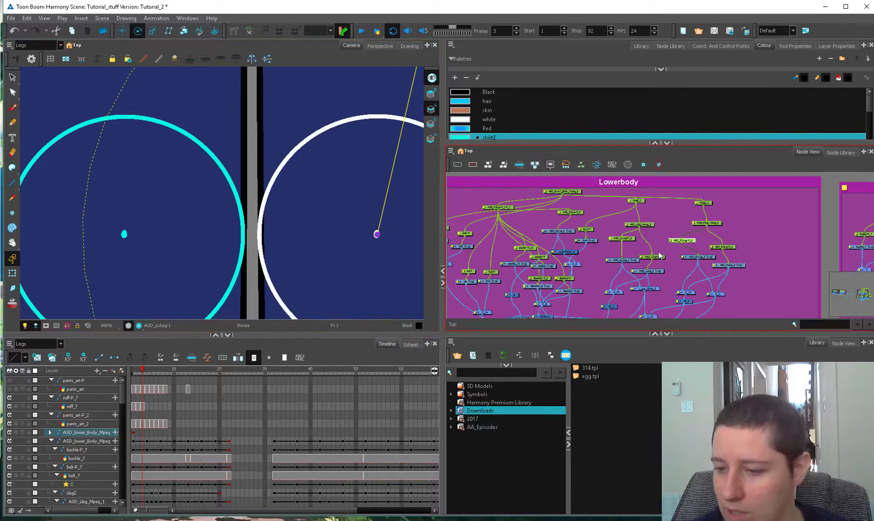
{"action": "left_click_drag", "start_coordinate": [626, 239], "coordinate": [625, 245]}
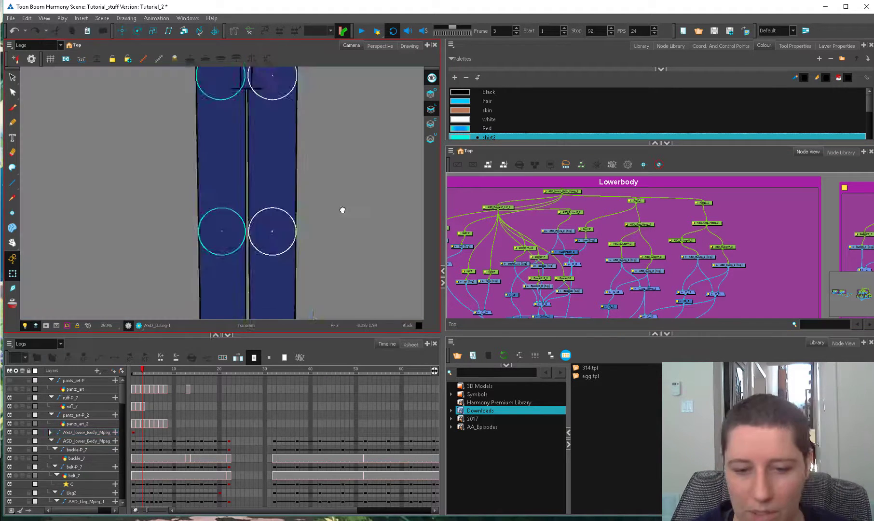
- Select the lower-body master peg and set its pivot position along the belt to match the turned buckle at frames 1 and 2
{"action": "scroll", "coordinate": [344, 211], "scroll_direction": "up", "scroll_amount": 2}
{"action": "scroll", "coordinate": [348, 209], "scroll_direction": "down", "scroll_amount": 3}
{"action": "mouse_move", "coordinate": [143, 370]}
{"action": "left_mouse_down"}
{"action": "mouse_move", "coordinate": [155, 373]}
{"action": "mouse_move", "coordinate": [133, 371]}
{"action": "left_mouse_up"}
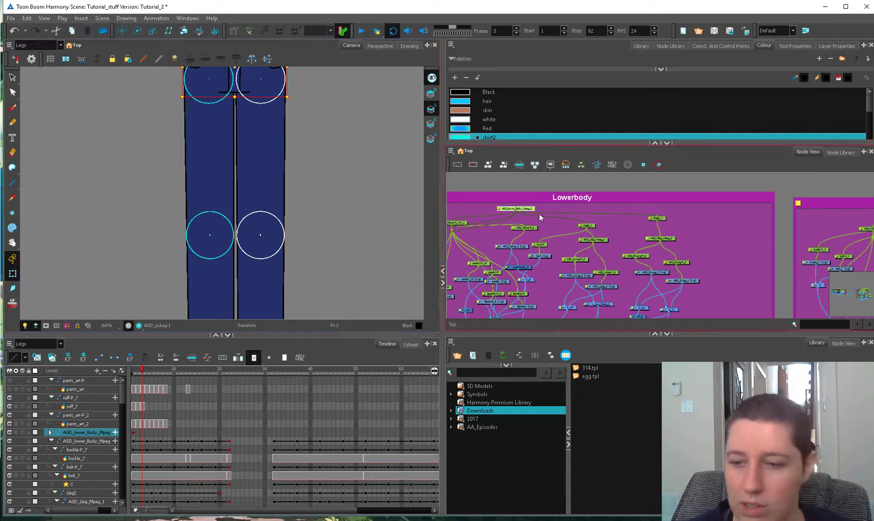
{"action": "left_click_drag", "start_coordinate": [539, 214], "coordinate": [500, 207]}
{"action": "left_click_drag", "start_coordinate": [326, 189], "coordinate": [327, 307]}
{"action": "scroll", "coordinate": [339, 246], "scroll_direction": "up", "scroll_amount": 2}
{"action": "left_click_drag", "start_coordinate": [342, 240], "coordinate": [346, 286]}
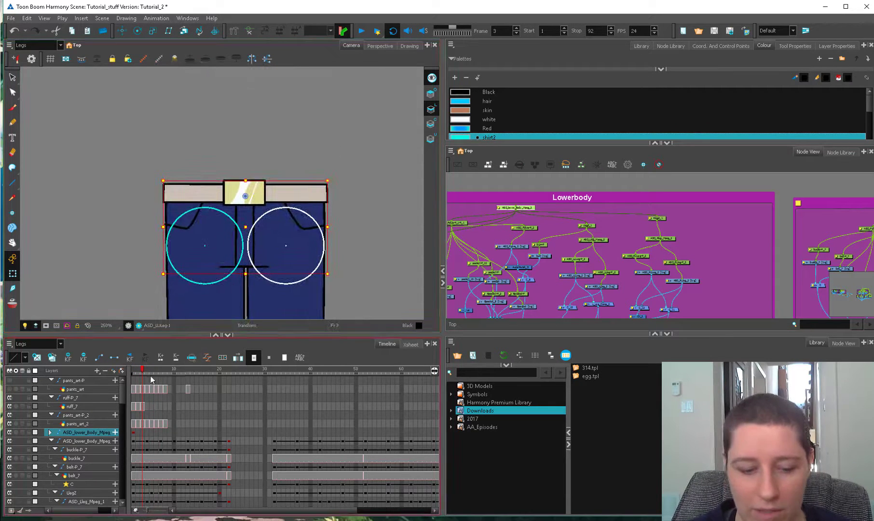
{"action": "left_click_drag", "start_coordinate": [141, 371], "coordinate": [138, 371]}
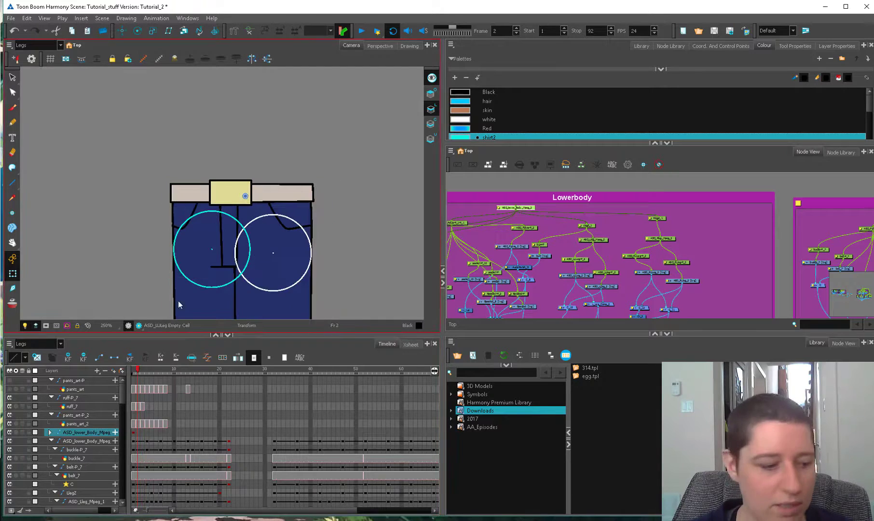
{"action": "key", "text": "comma"}
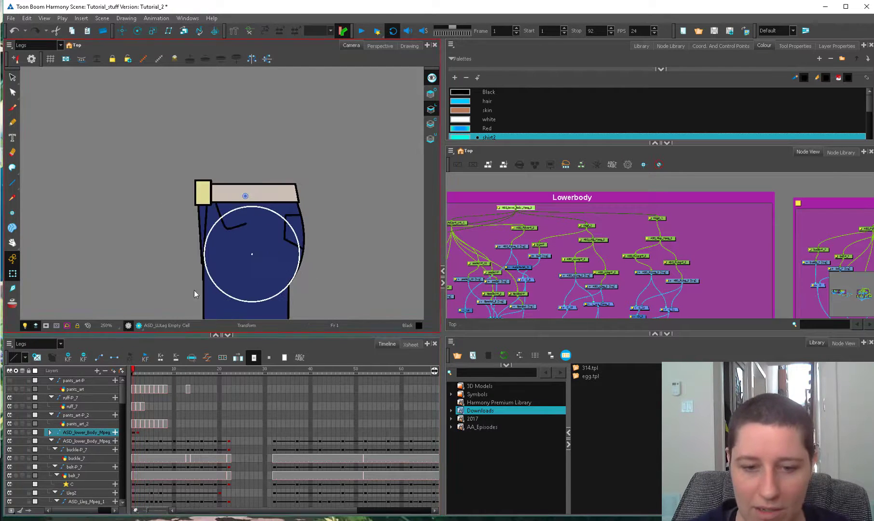
{"action": "left_click", "coordinate": [163, 377]}
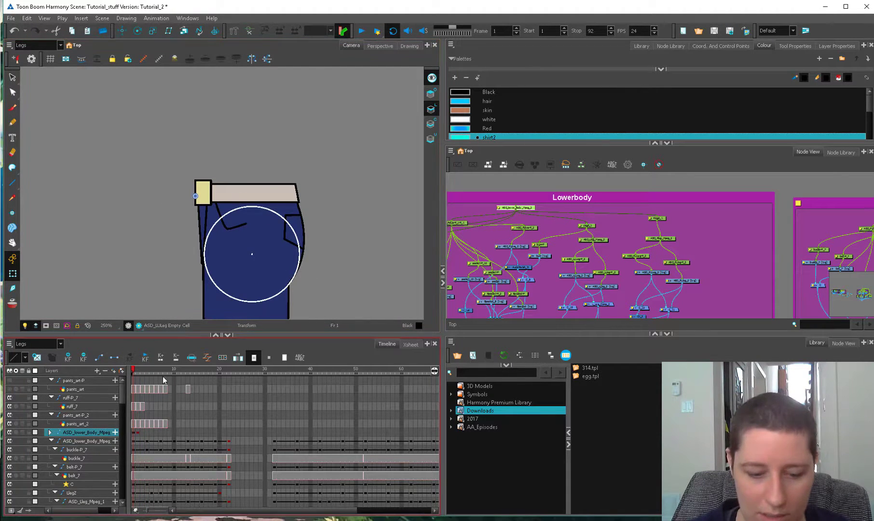
- Set the lower-body master peg's pivot position along the belt on the remaining turnaround views from frame 4 to frame 8
{"action": "left_click_drag", "start_coordinate": [135, 371], "coordinate": [143, 371]}
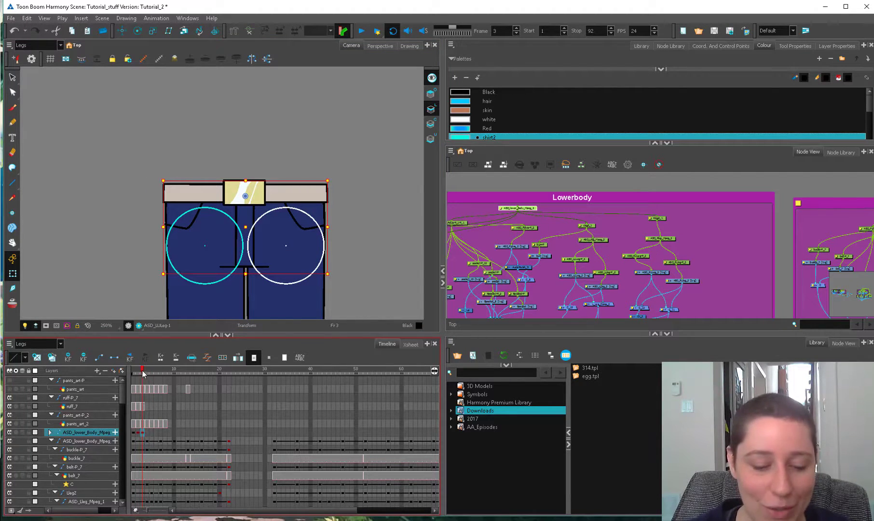
{"action": "left_click_drag", "start_coordinate": [143, 372], "coordinate": [147, 371]}
{"action": "left_click", "coordinate": [287, 285]}
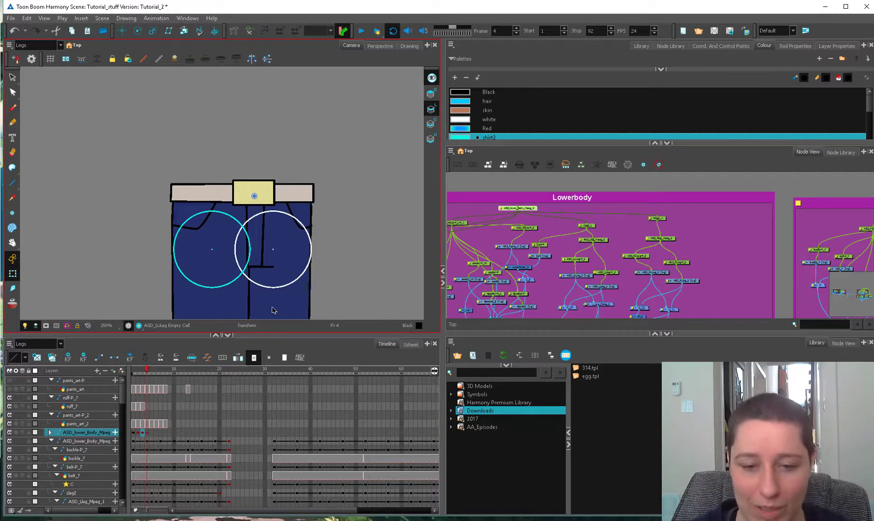
{"action": "key", "text": "period"}
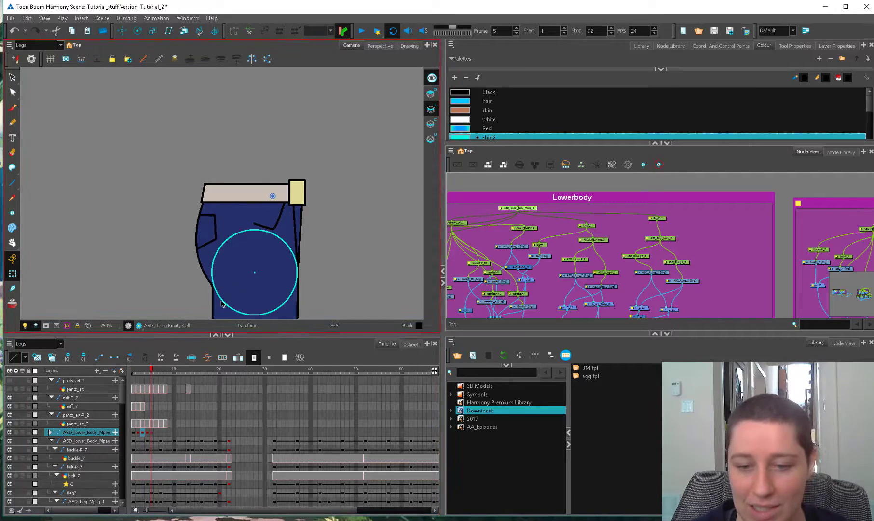
{"action": "left_click", "coordinate": [159, 370]}
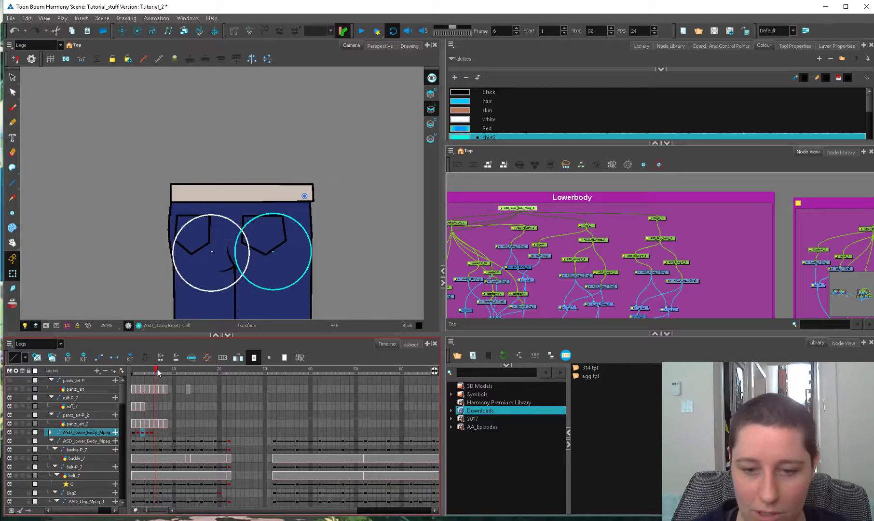
{"action": "left_click_drag", "start_coordinate": [305, 195], "coordinate": [254, 196]}
{"action": "left_click", "coordinate": [164, 370]}
- Fit the pivots of the pelvis peg and a front detail peg below it to the pants artwork on the front and side views
{"action": "left_click", "coordinate": [462, 224]}
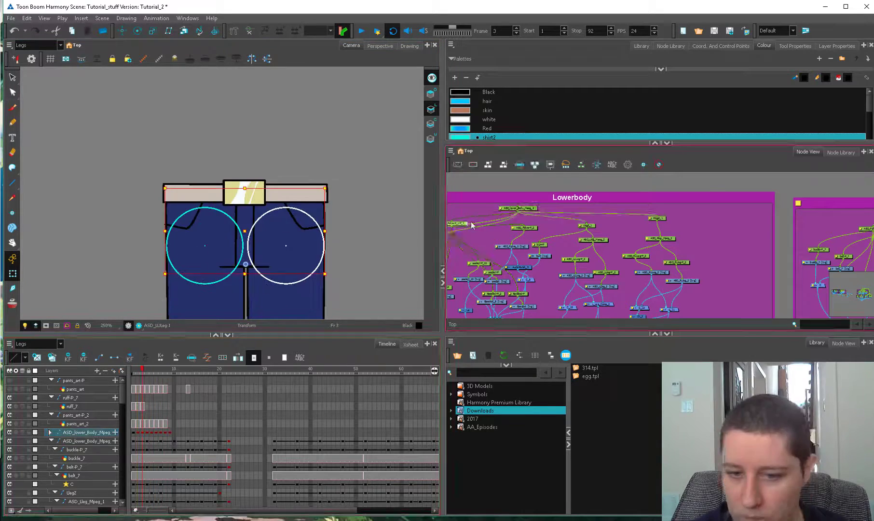
{"action": "left_click_drag", "start_coordinate": [471, 225], "coordinate": [542, 196]}
{"action": "left_click_drag", "start_coordinate": [143, 372], "coordinate": [147, 373]}
{"action": "left_click", "coordinate": [550, 235]}
{"action": "key", "text": "period"}
{"action": "key", "text": "comma"}
{"action": "key", "text": "comma"}
{"action": "key", "text": "comma"}
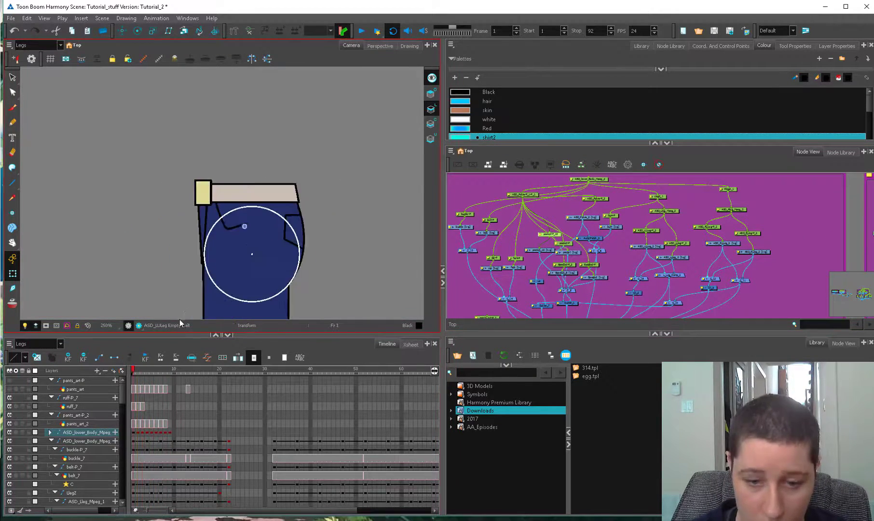
{"action": "key", "text": "period"}
{"action": "key", "text": "period"}
- Select the detail peg for the back view and fit its pivot to the seat crease from frame 6 to frame 8
{"action": "left_click", "coordinate": [156, 373]}
{"action": "left_click", "coordinate": [588, 214]}
{"action": "mouse_move", "coordinate": [156, 373]}
{"action": "left_mouse_down"}
{"action": "mouse_move", "coordinate": [133, 373]}
{"action": "mouse_move", "coordinate": [155, 372]}
{"action": "left_mouse_up"}
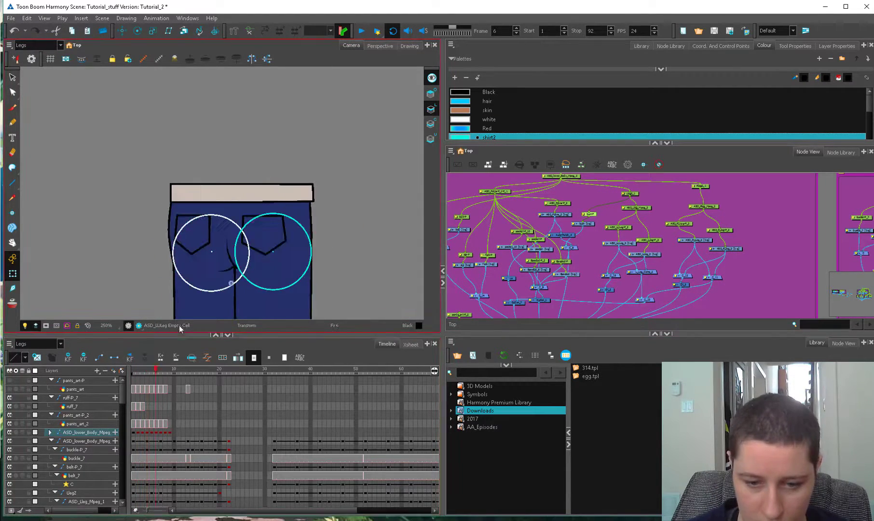
{"action": "key", "text": "alt+s"}
{"action": "left_click", "coordinate": [253, 247]}
{"action": "key", "text": "alt+q"}
{"action": "key", "text": "shift+t"}
{"action": "left_click", "coordinate": [200, 304]}
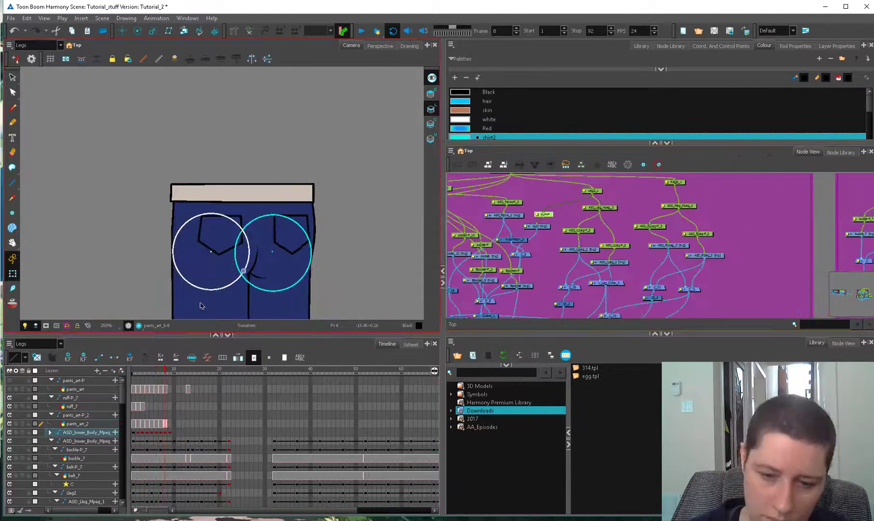
- Bring up the pants_art_2 drawing at frame 3 and select its left-leg artwork
{"action": "left_click", "coordinate": [133, 373]}
{"action": "left_click", "coordinate": [619, 203]}
{"action": "left_click_drag", "start_coordinate": [620, 202], "coordinate": [648, 213]}
{"action": "left_click_drag", "start_coordinate": [135, 373], "coordinate": [162, 362]}
{"action": "left_click_drag", "start_coordinate": [530, 309], "coordinate": [578, 198]}
{"action": "left_click", "coordinate": [497, 239]}
{"action": "key", "text": "alt+s"}
{"action": "key", "text": "1"}
{"action": "key", "text": "1"}
{"action": "left_click_drag", "start_coordinate": [207, 220], "coordinate": [232, 172]}
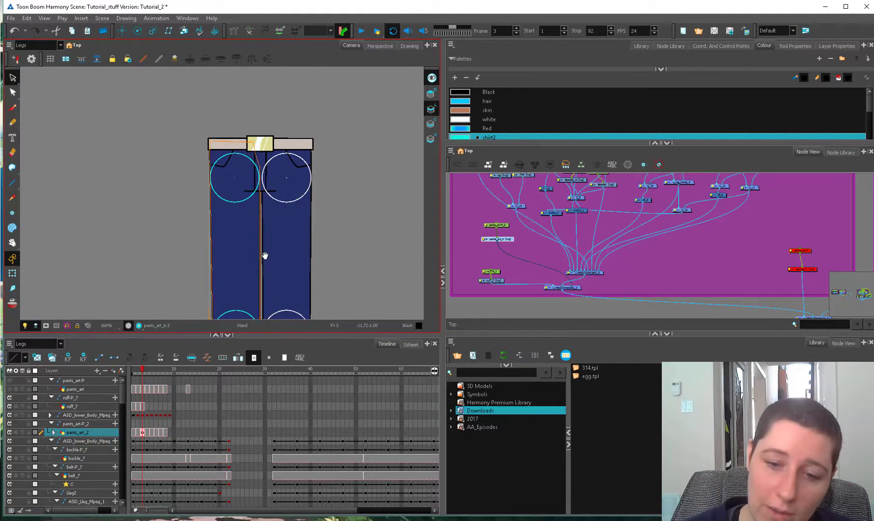
{"action": "left_click_drag", "start_coordinate": [265, 255], "coordinate": [258, 221]}
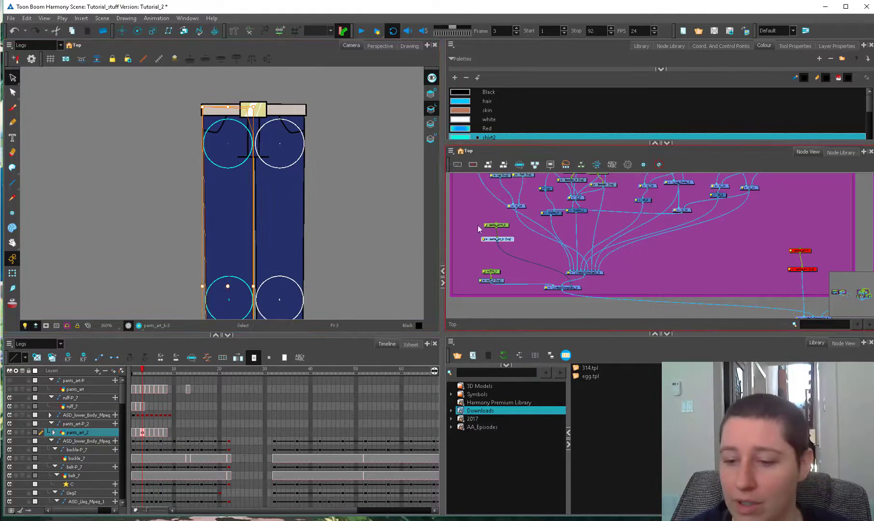
- Select the cyan hip and knee circles together in the pants_art_2 drawing to examine how they mark the left thigh
{"action": "left_click", "coordinate": [515, 230]}
{"action": "left_click_drag", "start_coordinate": [509, 241], "coordinate": [509, 237]}
{"action": "mouse_move", "coordinate": [228, 128]}
{"action": "left_mouse_down"}
{"action": "mouse_move", "coordinate": [245, 268]}
{"action": "mouse_move", "coordinate": [248, 255]}
{"action": "left_mouse_up"}
{"action": "mouse_move", "coordinate": [251, 283]}
{"action": "left_mouse_down"}
{"action": "mouse_move", "coordinate": [261, 93]}
{"action": "mouse_move", "coordinate": [236, 297]}
{"action": "left_mouse_up"}
{"action": "left_click_drag", "start_coordinate": [259, 220], "coordinate": [268, 114]}
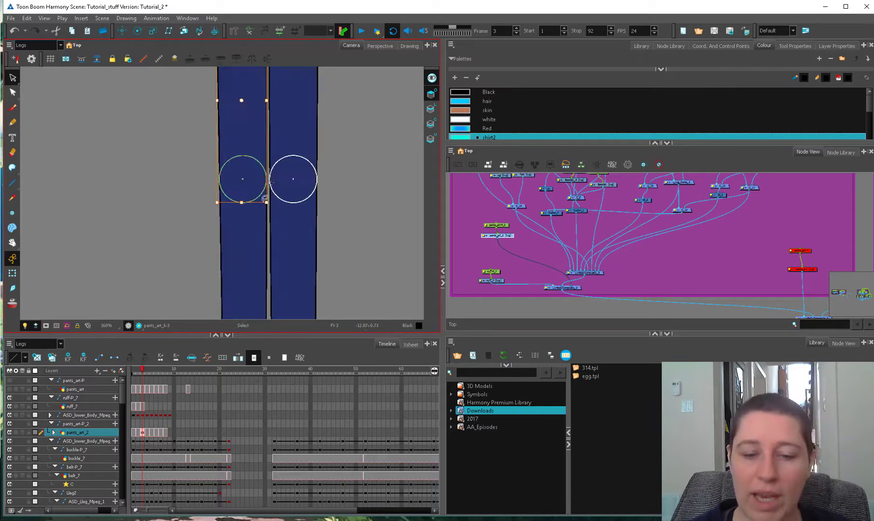
{"action": "key", "text": "1"}
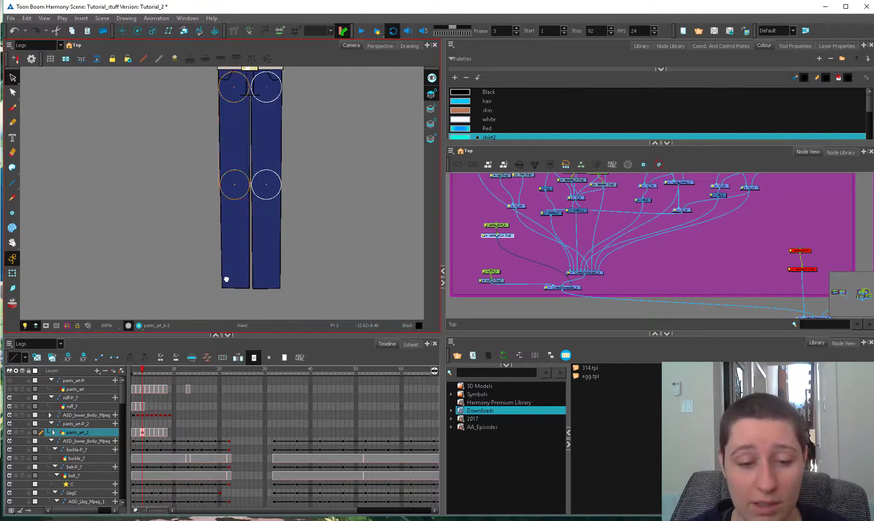
{"action": "left_click_drag", "start_coordinate": [225, 278], "coordinate": [412, 241]}
{"action": "key", "text": "1"}
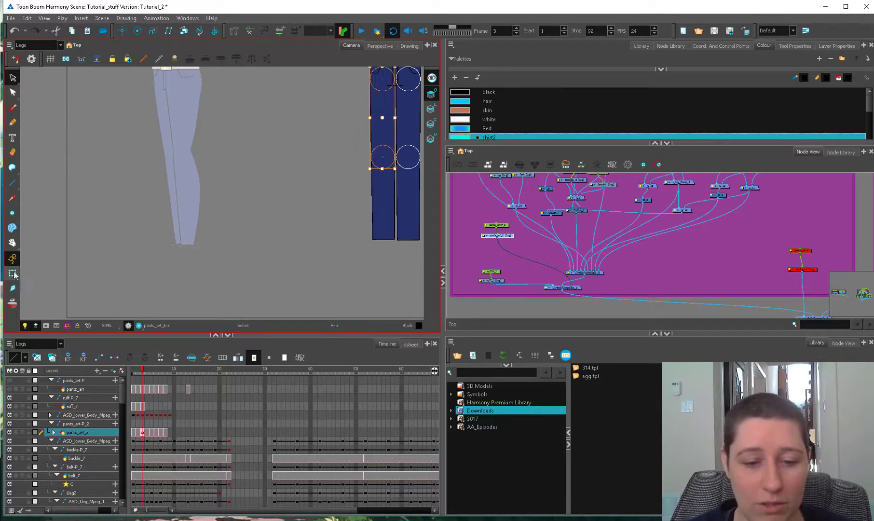
- Enable the pants_art node and compare its curved legs and knee circles with the straight pants at frames 3 and 4
{"action": "left_click", "coordinate": [12, 274]}
{"action": "left_click", "coordinate": [143, 371]}
{"action": "left_click_drag", "start_coordinate": [135, 374], "coordinate": [143, 373]}
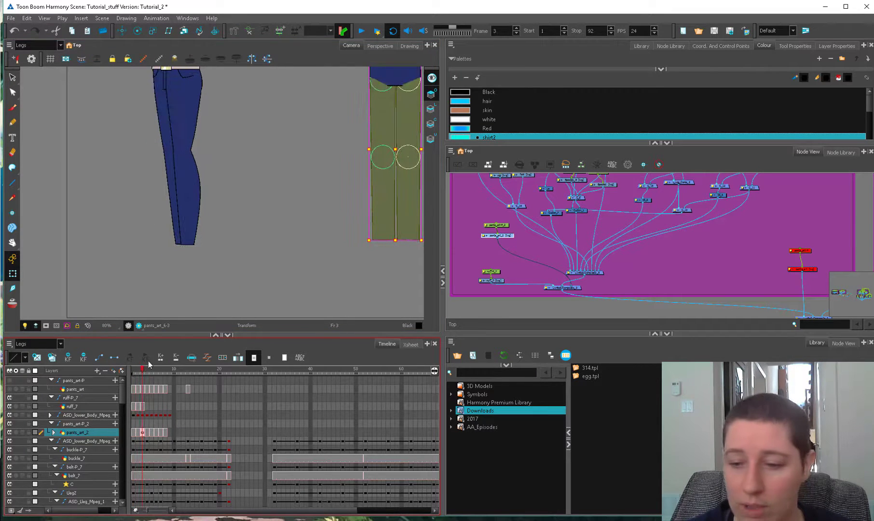
{"action": "mouse_move", "coordinate": [573, 259]}
{"action": "left_mouse_down"}
{"action": "mouse_move", "coordinate": [628, 259]}
{"action": "mouse_move", "coordinate": [393, 251]}
{"action": "mouse_move", "coordinate": [424, 249]}
{"action": "left_mouse_up"}
{"action": "left_click_drag", "start_coordinate": [671, 233], "coordinate": [644, 263]}
{"action": "key", "text": "a"}
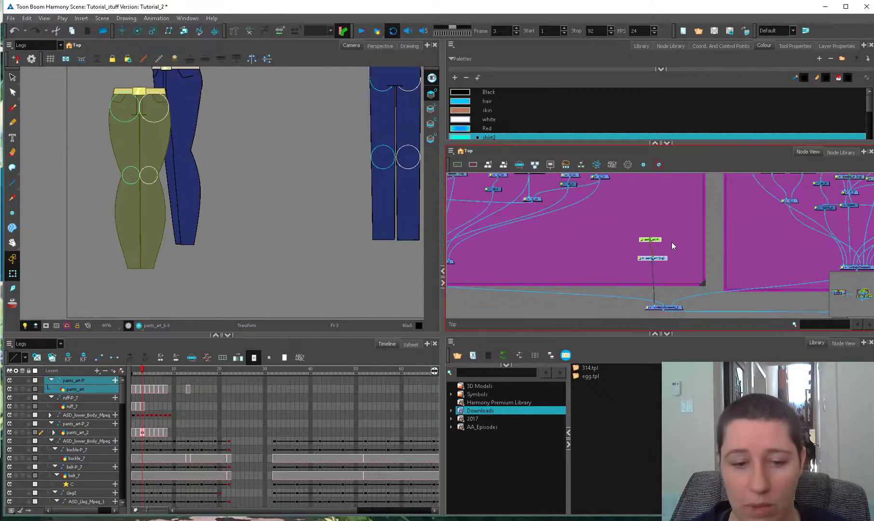
{"action": "left_click_drag", "start_coordinate": [143, 371], "coordinate": [144, 367]}
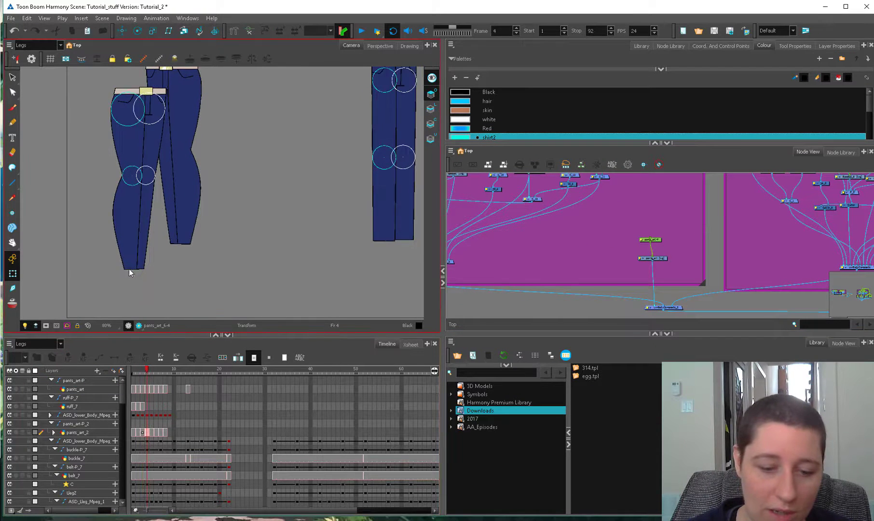
{"action": "scroll", "coordinate": [226, 267], "scroll_direction": "up", "scroll_amount": 2}
{"action": "left_click", "coordinate": [147, 370]}
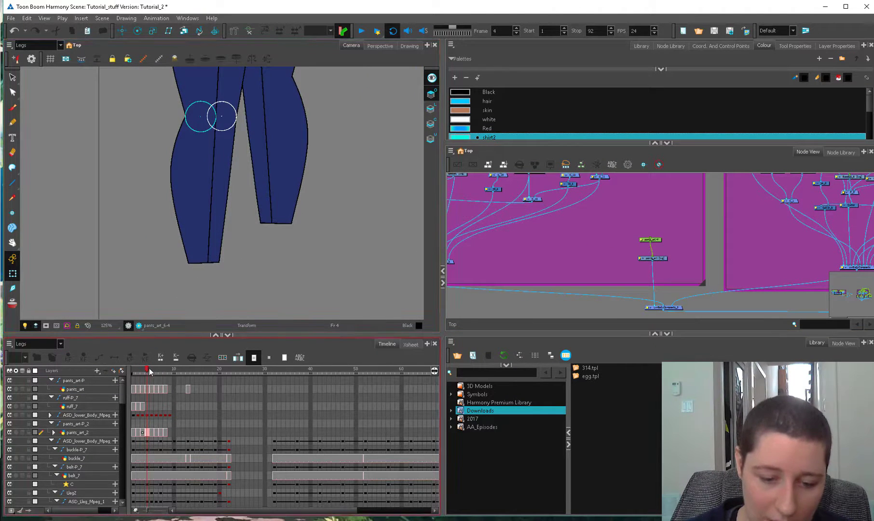
- Extend the exposure of the upper and lower left-leg drawings across frames 1 to 8
{"action": "left_click", "coordinate": [143, 382]}
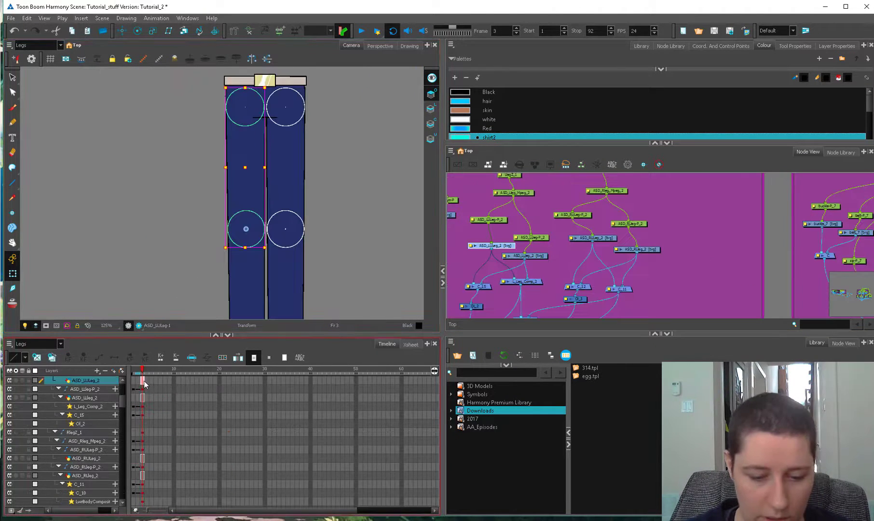
{"action": "mouse_move", "coordinate": [136, 380]}
{"action": "left_mouse_down"}
{"action": "mouse_move", "coordinate": [172, 373]}
{"action": "mouse_move", "coordinate": [134, 398]}
{"action": "left_mouse_up"}
{"action": "left_click", "coordinate": [166, 380]}
{"action": "key", "text": "F5"}
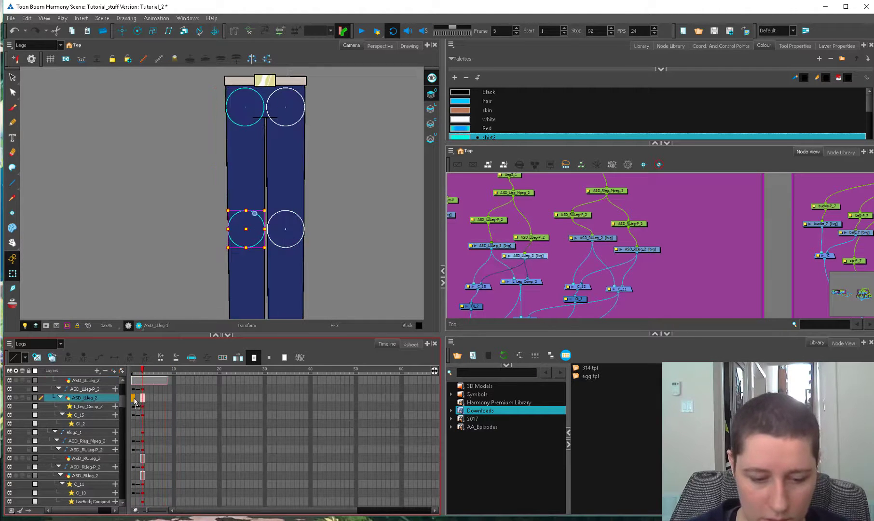
{"action": "left_click", "coordinate": [165, 397]}
{"action": "key", "text": "F5"}
- Extend the exposure of the upper and lower right-leg drawings across frames 1 to 8
{"action": "left_click", "coordinate": [607, 237]}
{"action": "left_click_drag", "start_coordinate": [142, 458], "coordinate": [134, 458]}
{"action": "left_click", "coordinate": [168, 458]}
{"action": "left_click", "coordinate": [167, 459]}
{"action": "key", "text": "F5"}
- At frame 2, move the left leg's master peg to line its circles up with the cyan hip, knee and ankle circles
{"action": "left_click", "coordinate": [142, 370]}
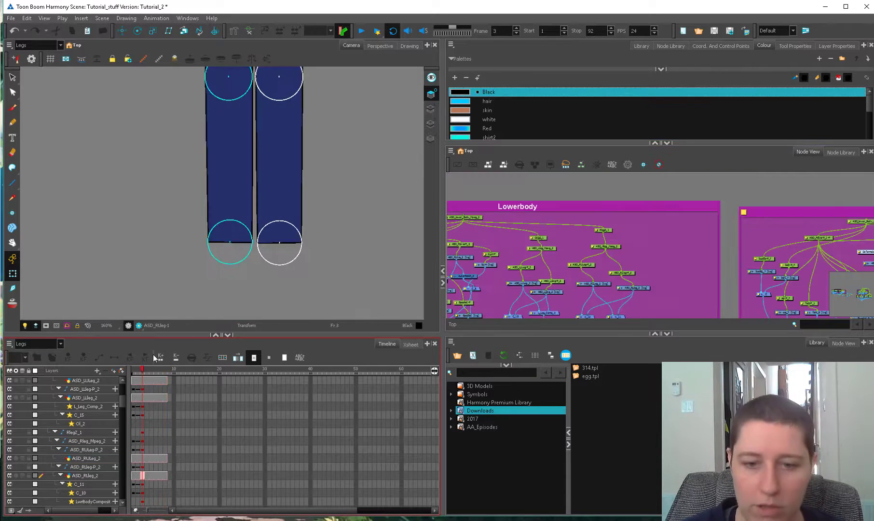
{"action": "left_click_drag", "start_coordinate": [354, 209], "coordinate": [349, 228]}
{"action": "left_click_drag", "start_coordinate": [137, 371], "coordinate": [138, 371]}
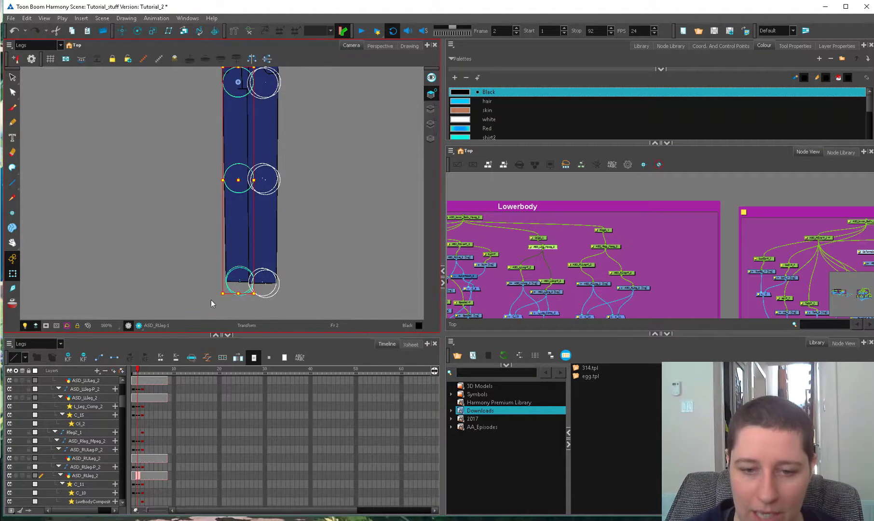
{"action": "key", "text": "2"}
{"action": "key", "text": "2"}
{"action": "left_click_drag", "start_coordinate": [314, 305], "coordinate": [310, 220]}
{"action": "key", "text": "2"}
{"action": "key", "text": "2"}
{"action": "left_click", "coordinate": [280, 255]}
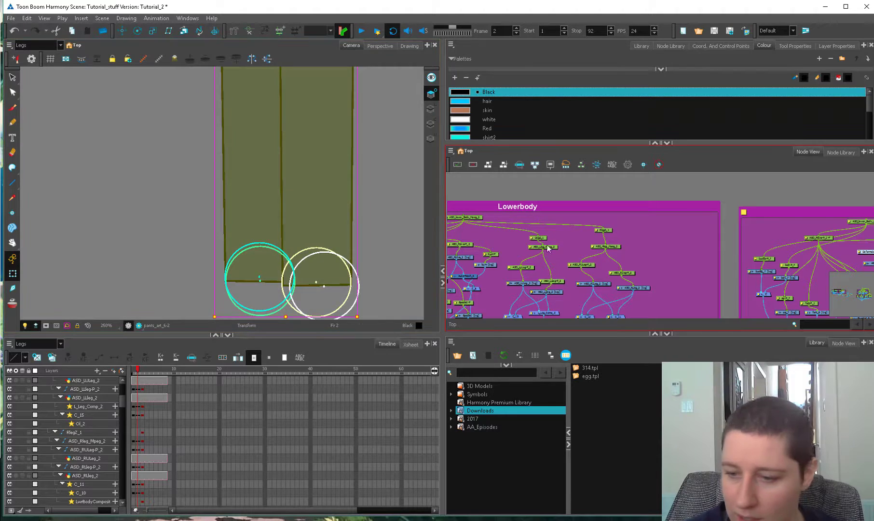
- Examine how the left leg's hip and ankle circles line up with the cyan circles at frame 2
{"action": "left_click", "coordinate": [543, 247]}
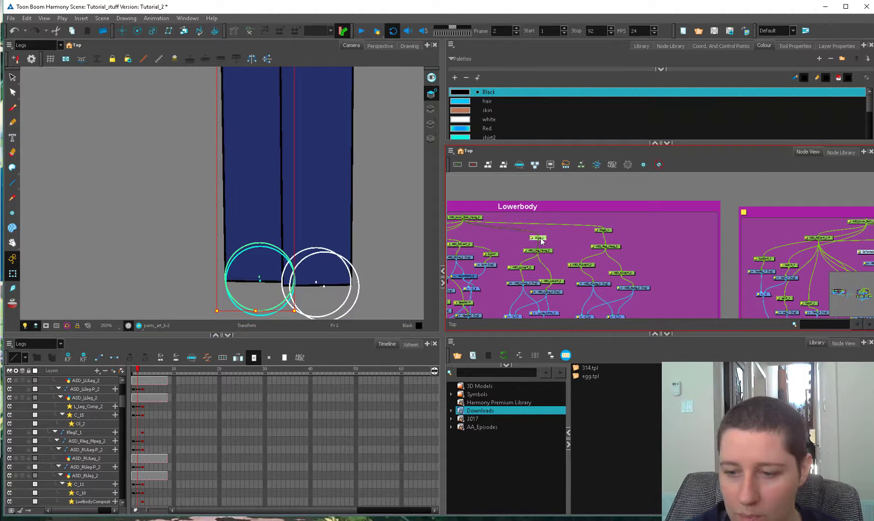
{"action": "key", "text": "2"}
{"action": "key", "text": "2"}
{"action": "key", "text": "2"}
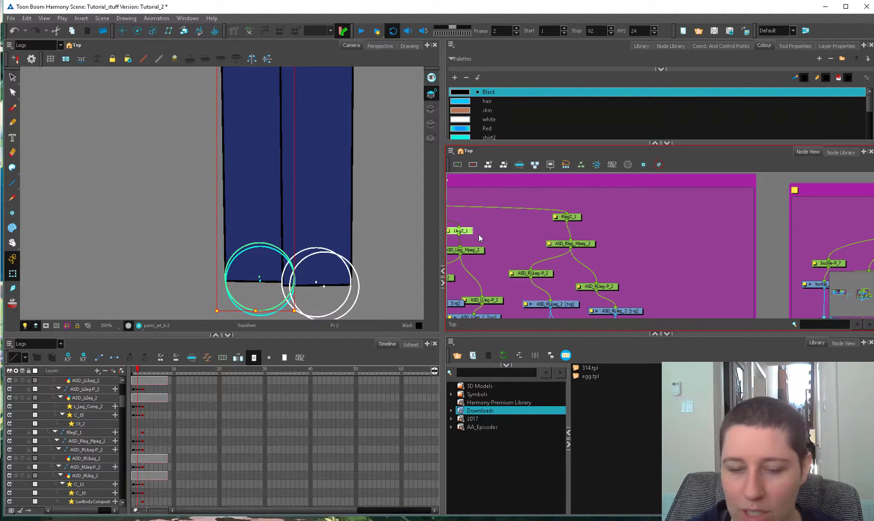
{"action": "left_click_drag", "start_coordinate": [503, 228], "coordinate": [564, 243]}
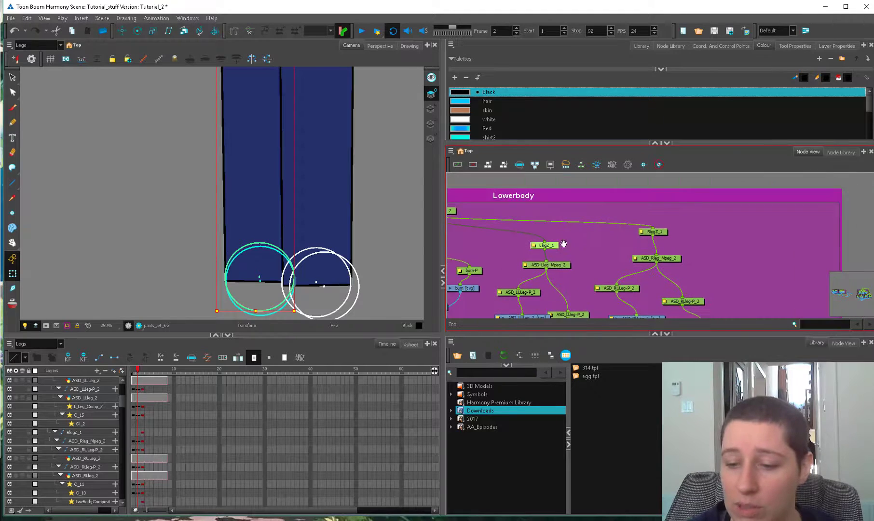
{"action": "left_click", "coordinate": [562, 268]}
{"action": "left_click_drag", "start_coordinate": [138, 372], "coordinate": [140, 374]}
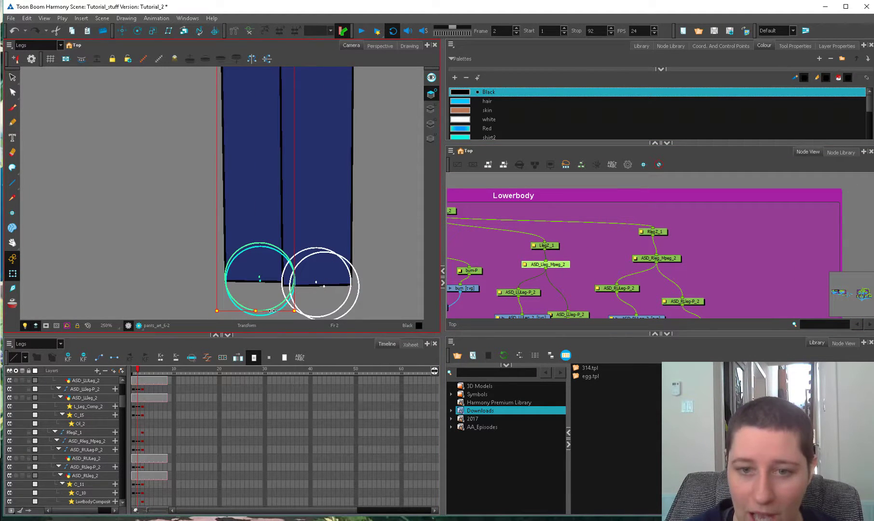
{"action": "key", "text": "1"}
{"action": "left_click_drag", "start_coordinate": [289, 92], "coordinate": [300, 308]}
{"action": "key", "text": "2"}
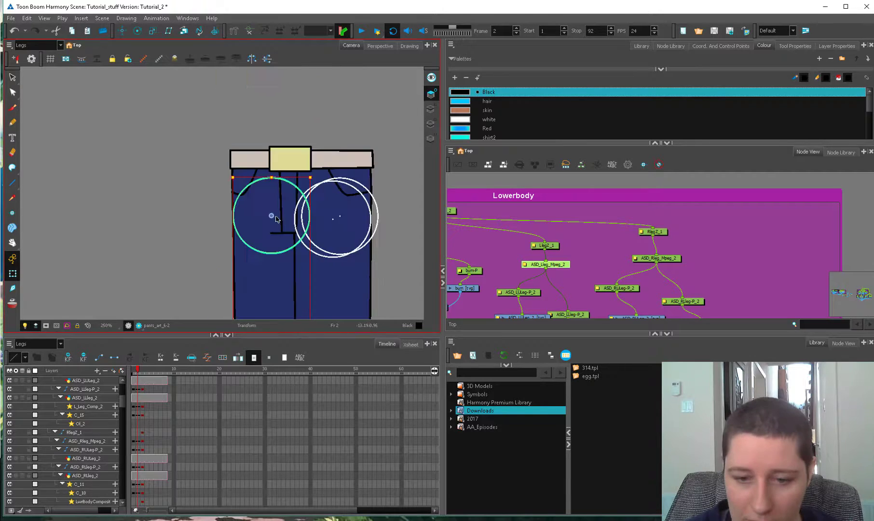
{"action": "key", "text": "1"}
{"action": "key", "text": "1"}
{"action": "left_click_drag", "start_coordinate": [330, 246], "coordinate": [325, 79]}
{"action": "left_click_drag", "start_coordinate": [294, 285], "coordinate": [308, 144]}
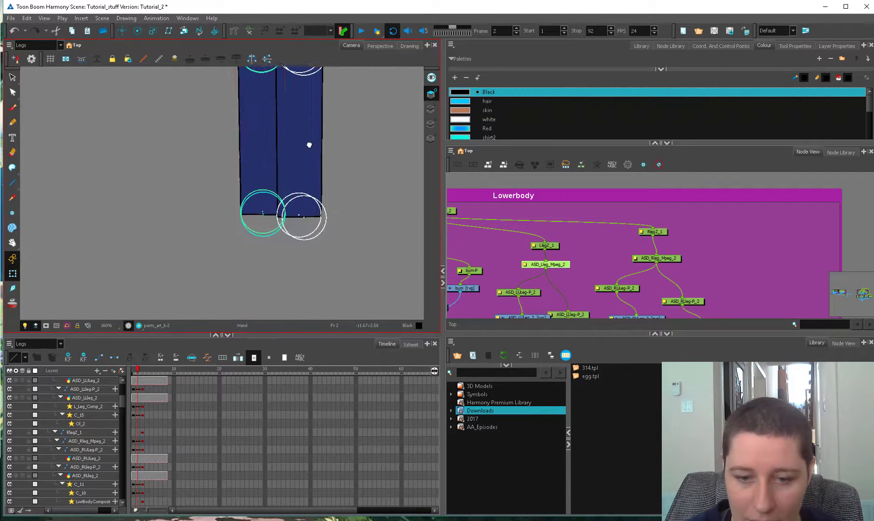
{"action": "left_click_drag", "start_coordinate": [303, 177], "coordinate": [294, 196]}
{"action": "key", "text": "2"}
{"action": "key", "text": "2"}
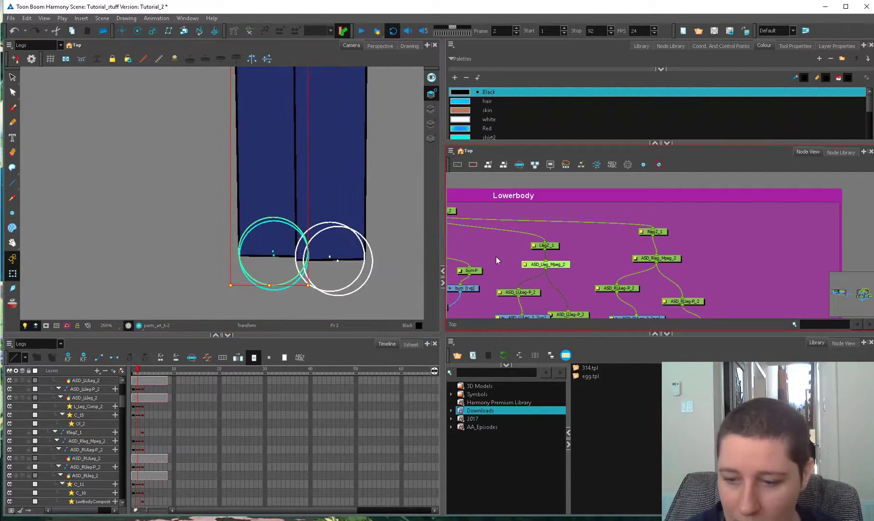
- At frame 2, stretch the lower left-leg peg to bring its ankle circle onto the cyan ankle circle
{"action": "scroll", "coordinate": [547, 299], "scroll_direction": "down", "scroll_amount": 2}
{"action": "left_click_drag", "start_coordinate": [568, 279], "coordinate": [564, 267]}
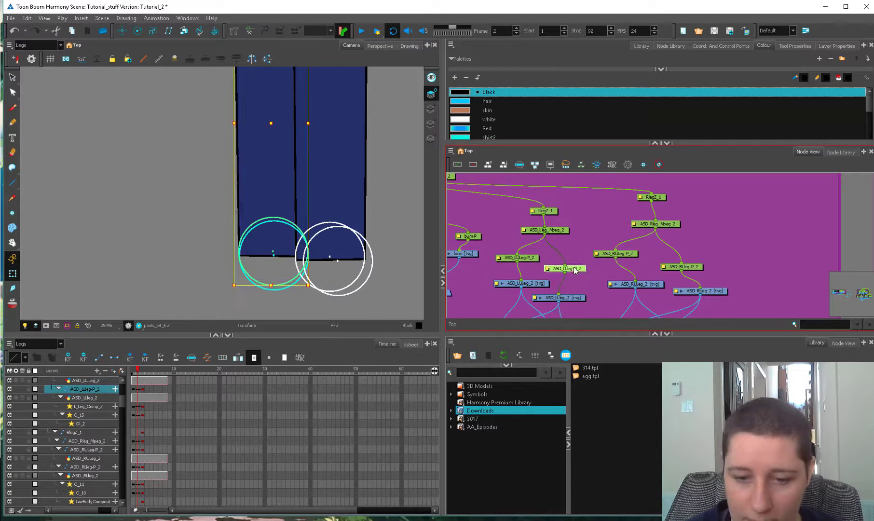
{"action": "left_click_drag", "start_coordinate": [271, 285], "coordinate": [272, 288]}
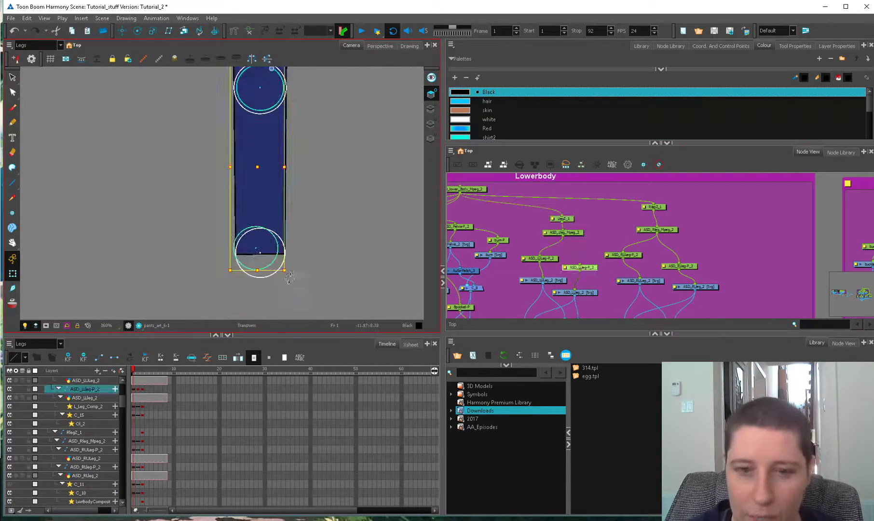
- At frame 5, scale the left leg's master peg to the knee circle and stretch the lower-leg peg down to the ankle circle
{"action": "scroll", "coordinate": [339, 308], "scroll_direction": "up", "scroll_amount": 3}
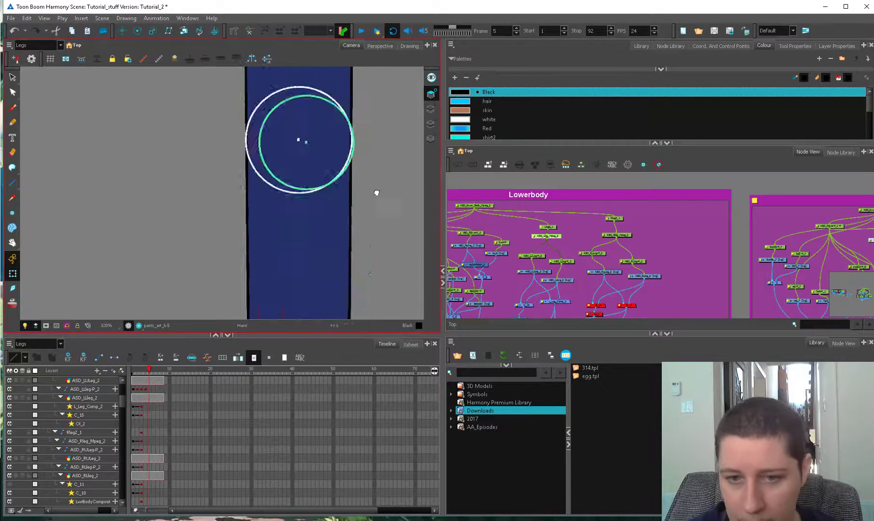
{"action": "scroll", "coordinate": [362, 239], "scroll_direction": "down", "scroll_amount": 1}
{"action": "left_click", "coordinate": [150, 371]}
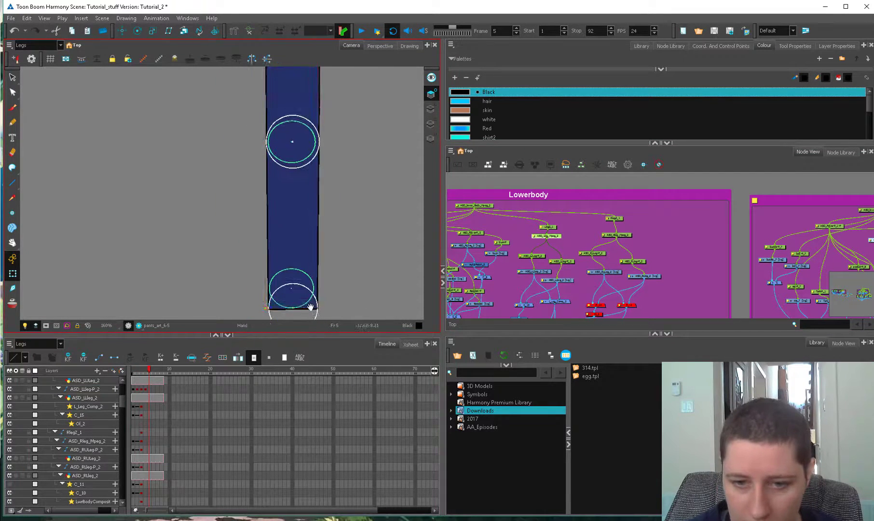
{"action": "mouse_move", "coordinate": [308, 308]}
{"action": "left_mouse_down"}
{"action": "mouse_move", "coordinate": [296, 330]}
{"action": "mouse_move", "coordinate": [298, 287]}
{"action": "mouse_move", "coordinate": [289, 309]}
{"action": "left_mouse_up"}
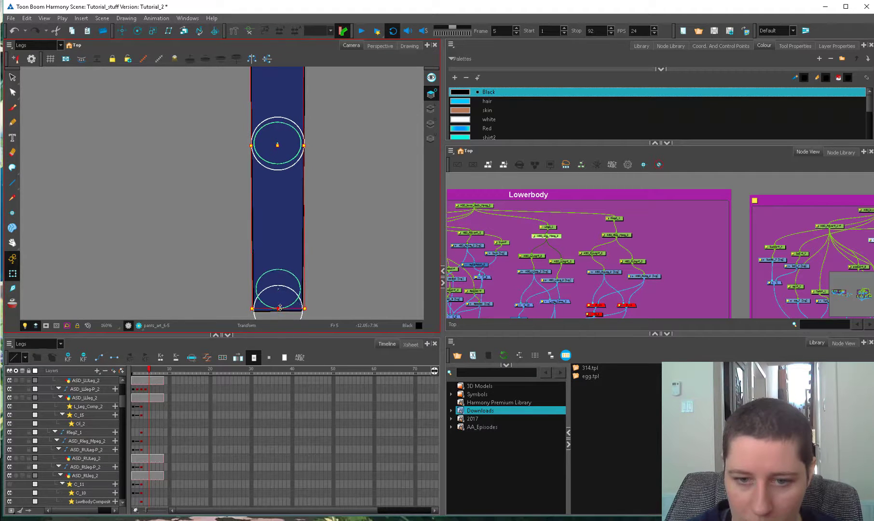
{"action": "left_click_drag", "start_coordinate": [286, 310], "coordinate": [286, 309]}
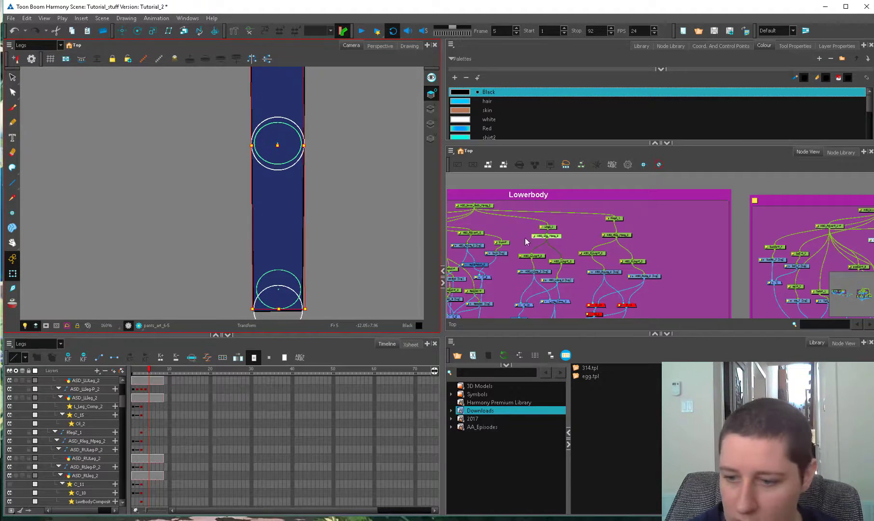
{"action": "left_click", "coordinate": [258, 140]}
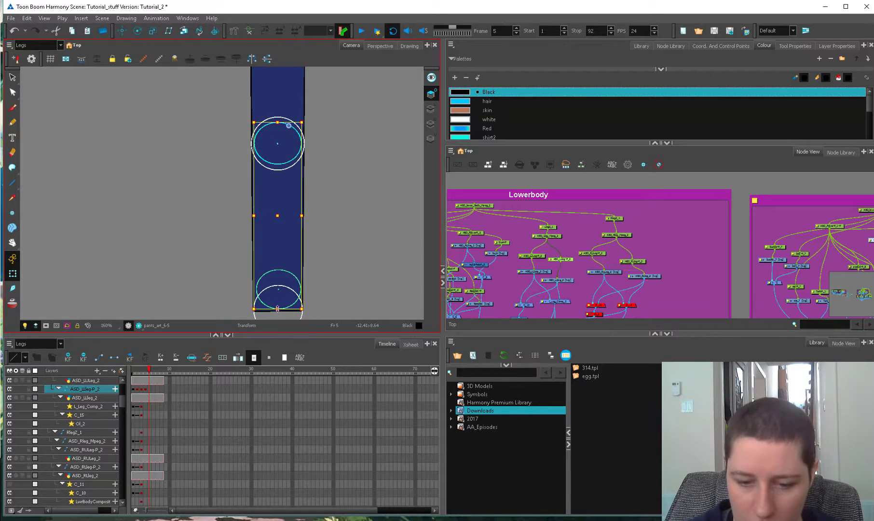
{"action": "left_click_drag", "start_coordinate": [277, 308], "coordinate": [277, 327]}
- At frame 6, move the left leg's master peg across so its hip circle sits on the cyan hip circle
{"action": "left_click", "coordinate": [551, 239]}
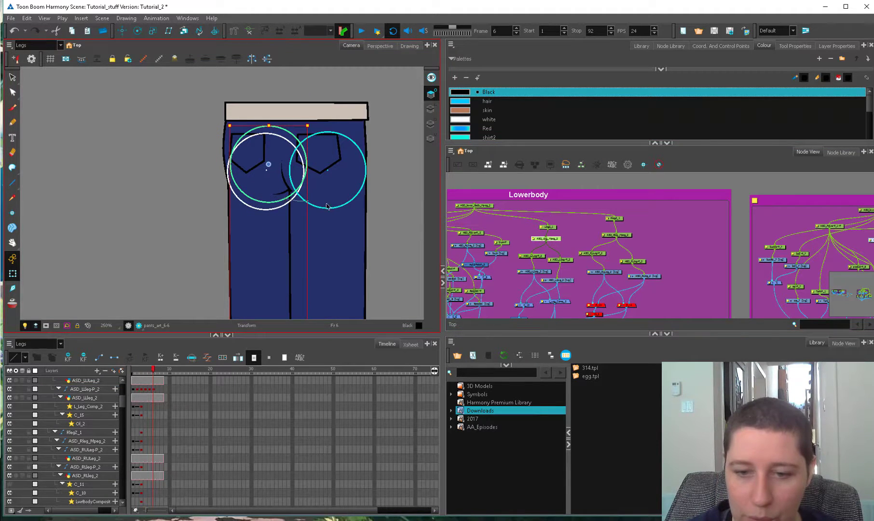
{"action": "scroll", "coordinate": [355, 235], "scroll_direction": "up", "scroll_amount": 1}
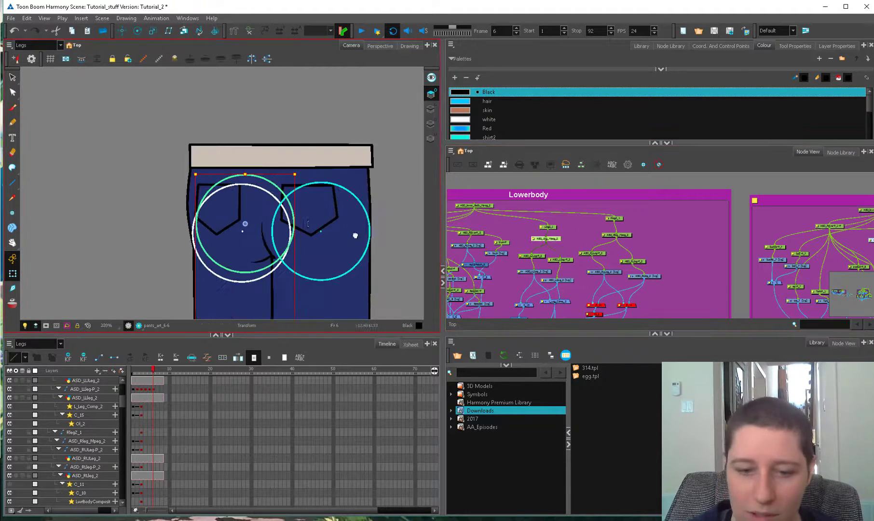
{"action": "scroll", "coordinate": [355, 235], "scroll_direction": "up", "scroll_amount": 1}
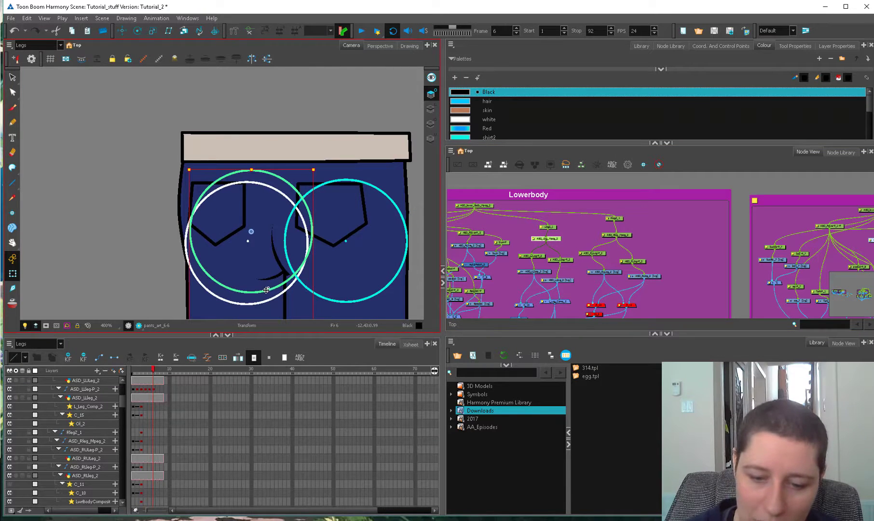
{"action": "left_click_drag", "start_coordinate": [266, 289], "coordinate": [362, 299]}
{"action": "key", "text": "Left"}
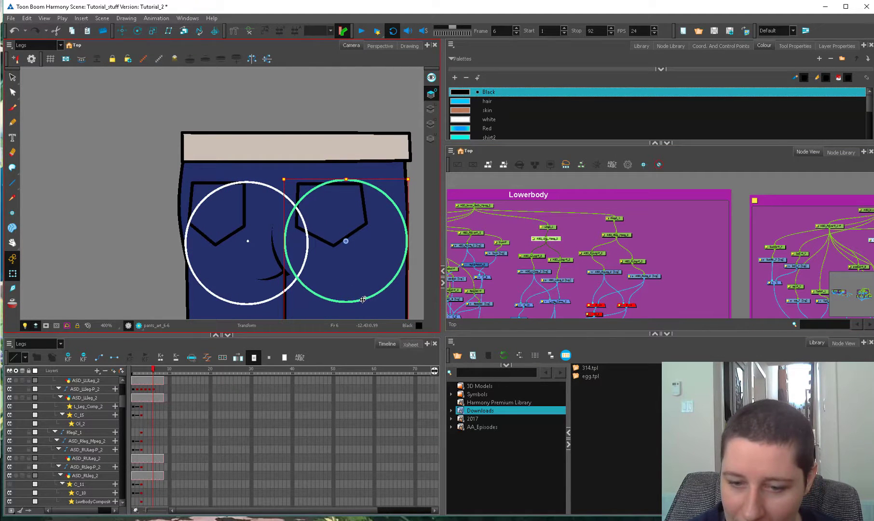
- At frame 6, shorten the left leg's master peg slightly to fit its circles to the cyan knee and ankle circles
{"action": "mouse_move", "coordinate": [152, 374]}
{"action": "left_mouse_down"}
{"action": "mouse_move", "coordinate": [133, 375]}
{"action": "mouse_move", "coordinate": [153, 375]}
{"action": "left_mouse_up"}
{"action": "key", "text": "1"}
{"action": "key", "text": "1"}
{"action": "key", "text": "1"}
{"action": "key", "text": "1"}
{"action": "left_click_drag", "start_coordinate": [341, 308], "coordinate": [338, 217]}
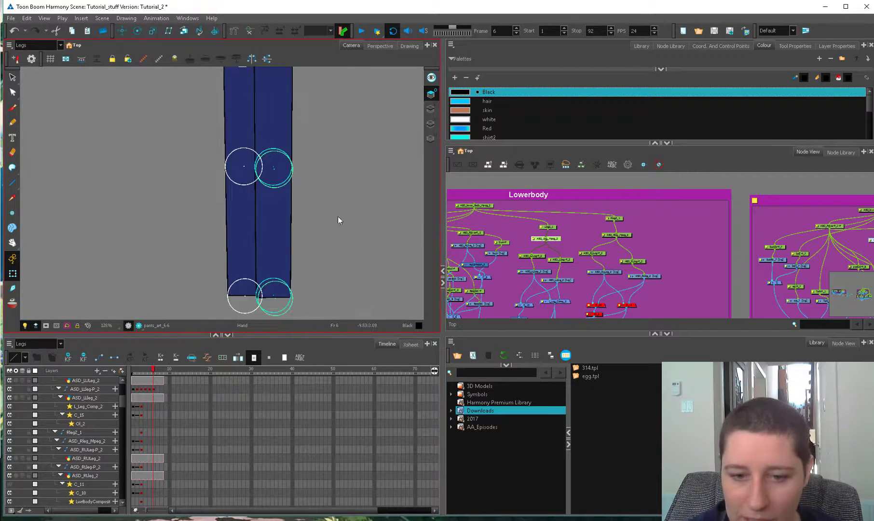
{"action": "key", "text": "2"}
{"action": "left_click_drag", "start_coordinate": [328, 266], "coordinate": [323, 216]}
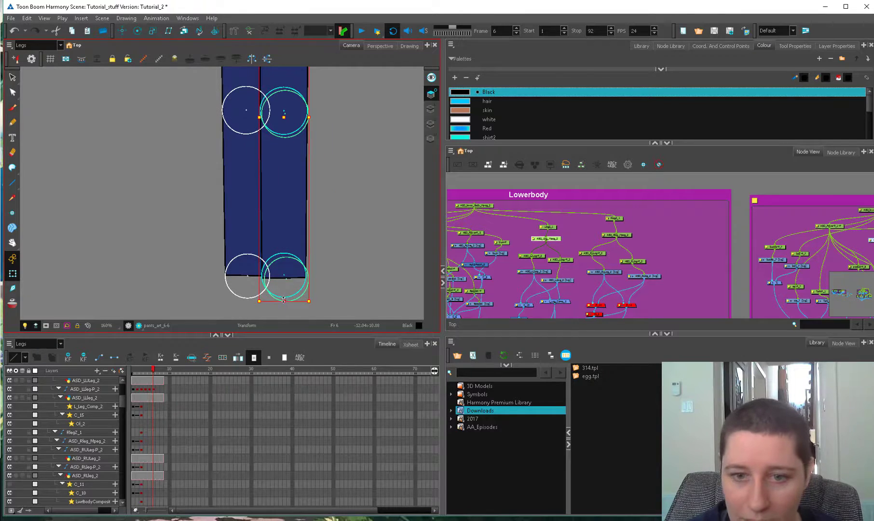
{"action": "left_click_drag", "start_coordinate": [283, 300], "coordinate": [283, 295]}
{"action": "left_click", "coordinate": [290, 202]}
- At frame 7, adjust the left leg's length to fit its circles to the knee and ankle circles
{"action": "key", "text": "period"}
{"action": "key", "text": "b"}
{"action": "left_click_drag", "start_coordinate": [343, 116], "coordinate": [337, 244]}
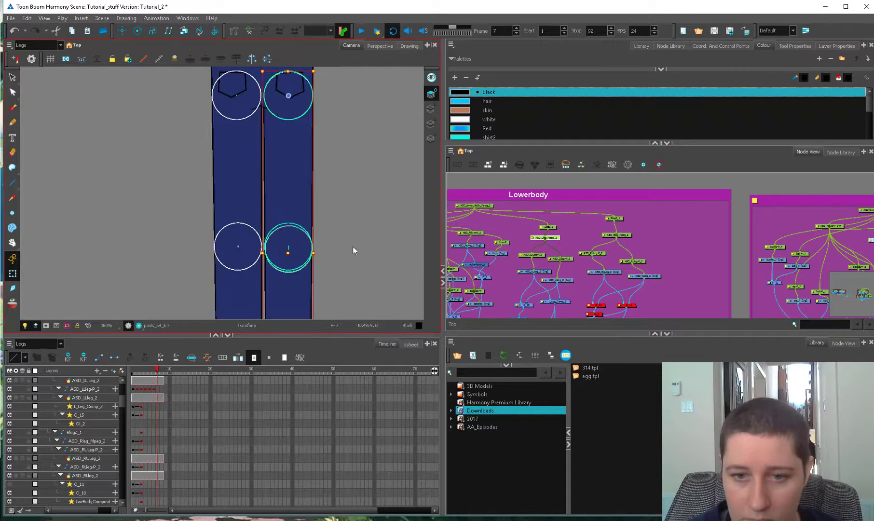
{"action": "left_click_drag", "start_coordinate": [324, 316], "coordinate": [329, 197]}
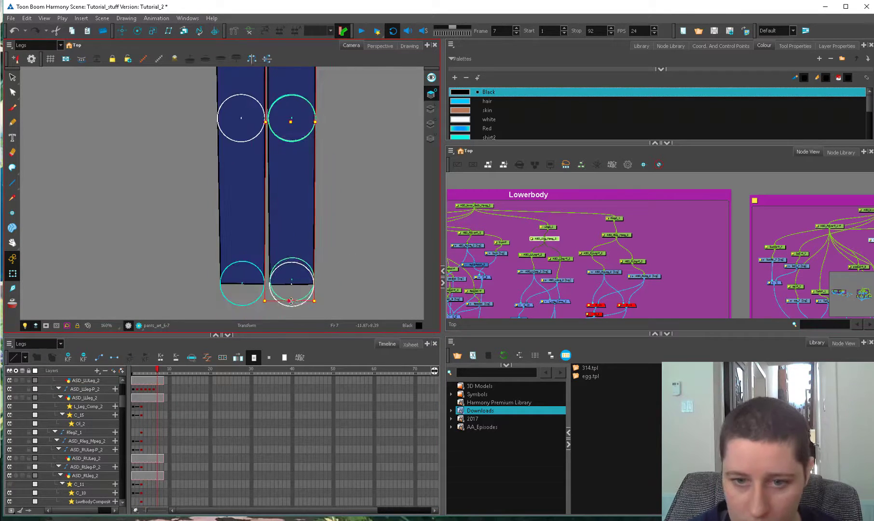
{"action": "key", "text": "2"}
{"action": "key", "text": "2"}
{"action": "left_click", "coordinate": [315, 222]}
{"action": "left_click_drag", "start_coordinate": [319, 294], "coordinate": [319, 301]}
- At frame 8, move the left leg's master peg onto the cyan hip circle and scale it to the knee circle
{"action": "key", "text": "period"}
{"action": "key", "text": "b"}
{"action": "left_click_drag", "start_coordinate": [357, 82], "coordinate": [370, 274]}
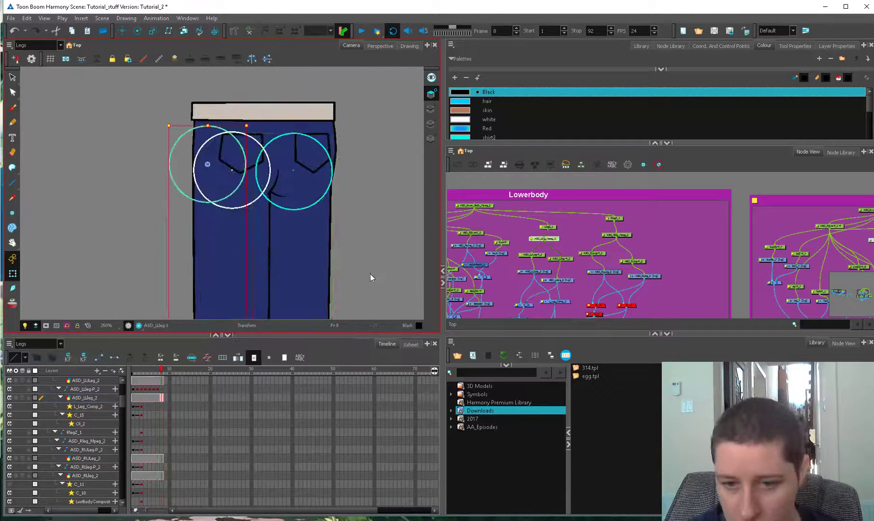
{"action": "left_click_drag", "start_coordinate": [209, 164], "coordinate": [297, 169]}
{"action": "left_click_drag", "start_coordinate": [333, 313], "coordinate": [345, 240]}
{"action": "scroll", "coordinate": [326, 255], "scroll_direction": "down", "scroll_amount": 1}
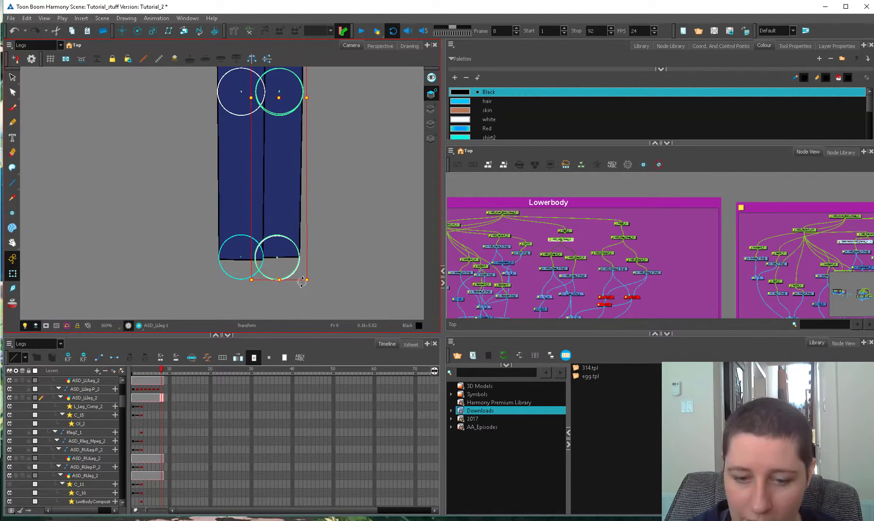
{"action": "mouse_move", "coordinate": [279, 281]}
{"action": "left_mouse_down"}
{"action": "mouse_move", "coordinate": [280, 173]}
{"action": "mouse_move", "coordinate": [280, 272]}
{"action": "left_mouse_up"}
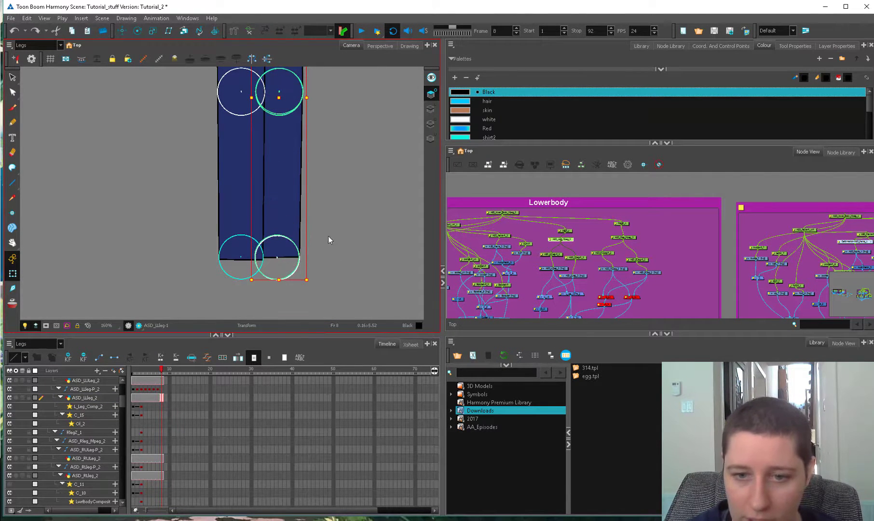
- At frame 8, fit the lower left-leg peg to its matching ankle circle
{"action": "mouse_move", "coordinate": [329, 237]}
{"action": "left_mouse_down"}
{"action": "mouse_move", "coordinate": [326, 275]}
{"action": "mouse_move", "coordinate": [338, 239]}
{"action": "left_mouse_up"}
{"action": "key", "text": "shift+b"}
{"action": "left_click_drag", "start_coordinate": [300, 292], "coordinate": [312, 355]}
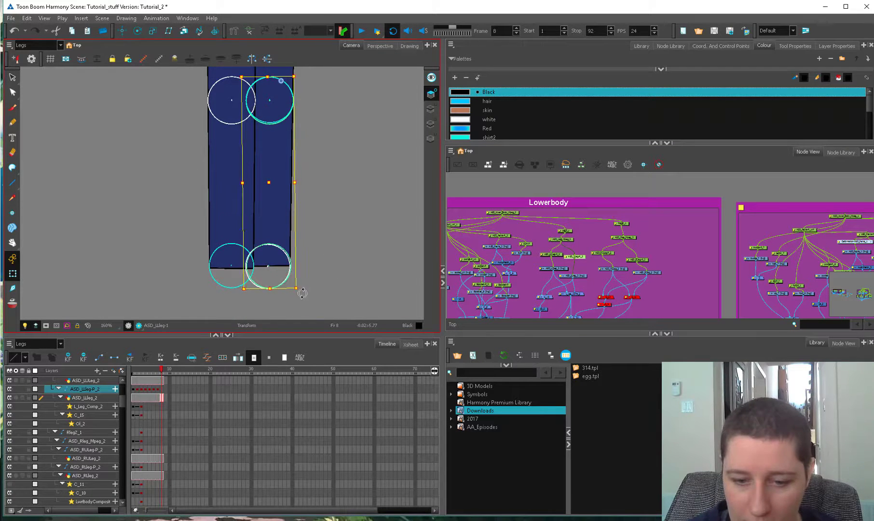
- At frame 8, fine-tune the left leg's master and lower-leg pegs to line up the knee and ankle circles
{"action": "left_click", "coordinate": [562, 239]}
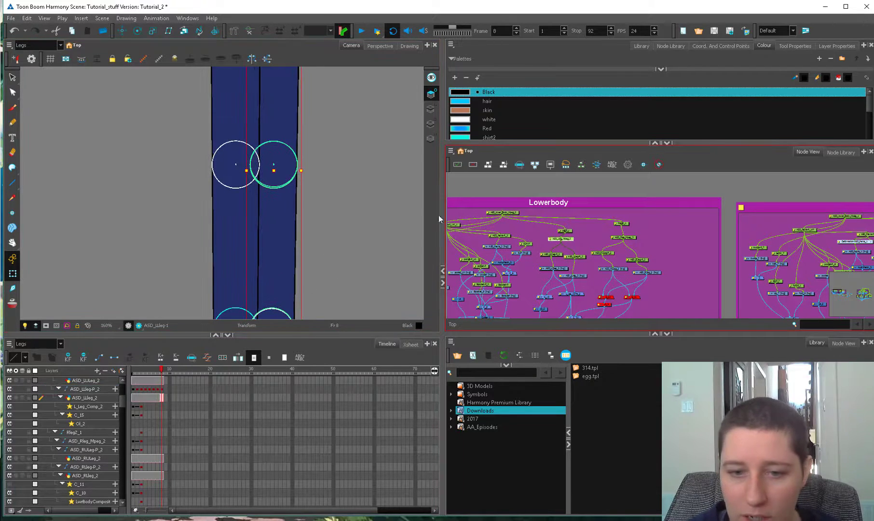
{"action": "left_click_drag", "start_coordinate": [295, 247], "coordinate": [296, 203]}
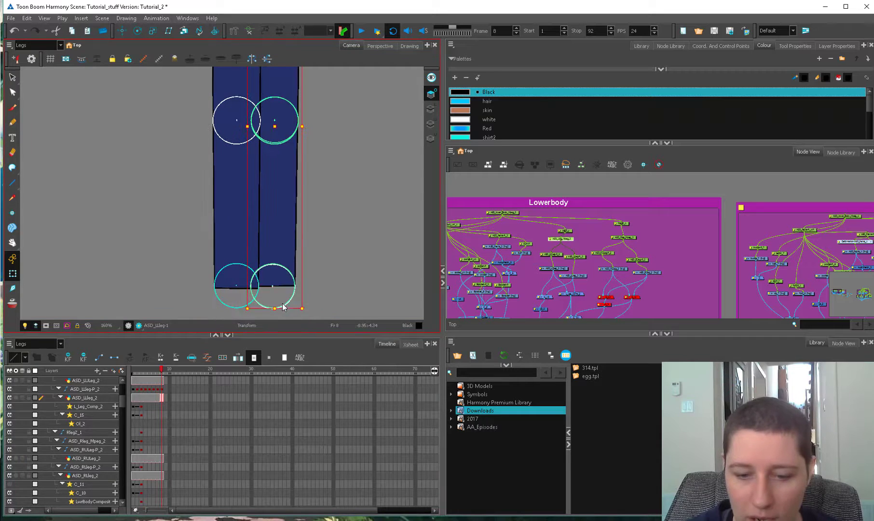
{"action": "mouse_move", "coordinate": [302, 306]}
{"action": "left_mouse_down"}
{"action": "mouse_move", "coordinate": [335, 306]}
{"action": "mouse_move", "coordinate": [298, 305]}
{"action": "left_mouse_up"}
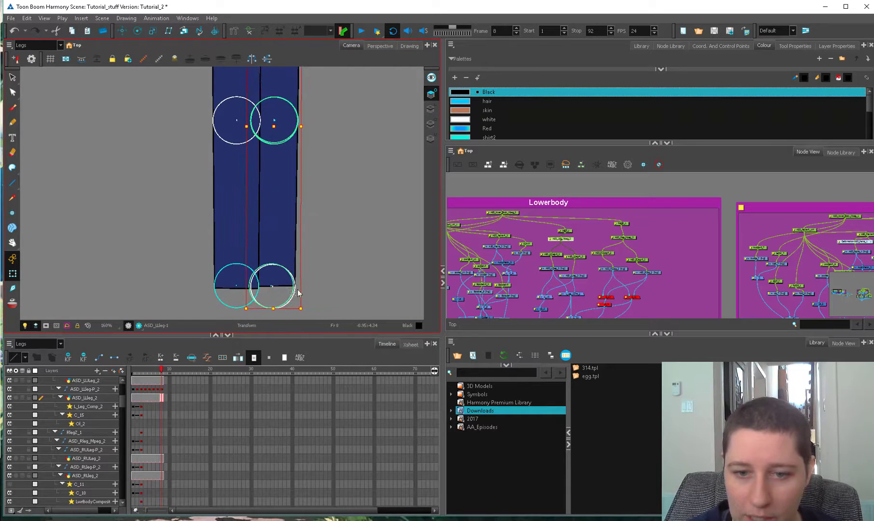
{"action": "left_click", "coordinate": [322, 287]}
{"action": "left_click", "coordinate": [292, 296]}
{"action": "key", "text": "b"}
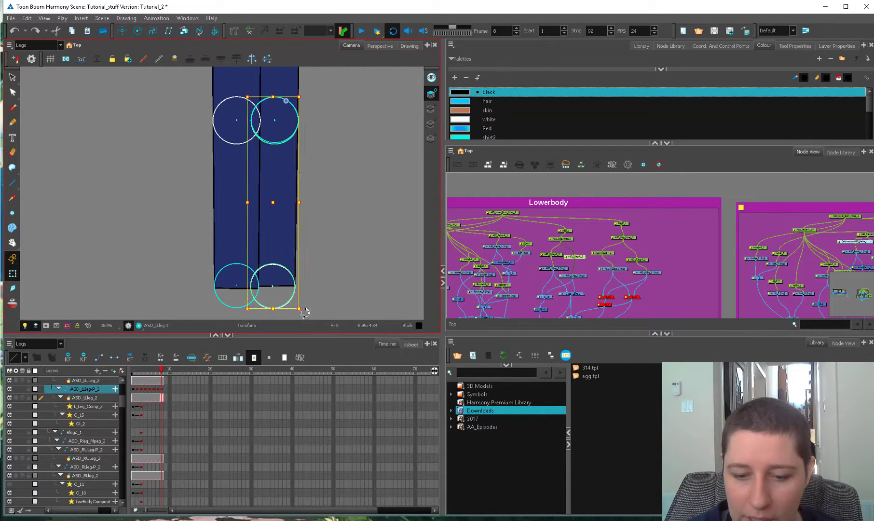
{"action": "key", "text": "b"}
{"action": "mouse_move", "coordinate": [303, 313]}
{"action": "left_mouse_down"}
{"action": "mouse_move", "coordinate": [286, 309]}
{"action": "mouse_move", "coordinate": [319, 303]}
{"action": "mouse_move", "coordinate": [305, 300]}
{"action": "left_mouse_up"}
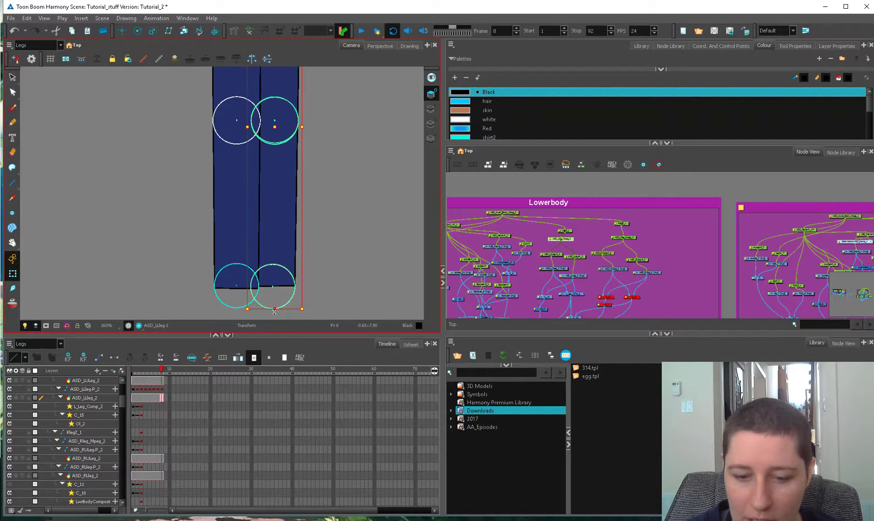
{"action": "left_click", "coordinate": [568, 263]}
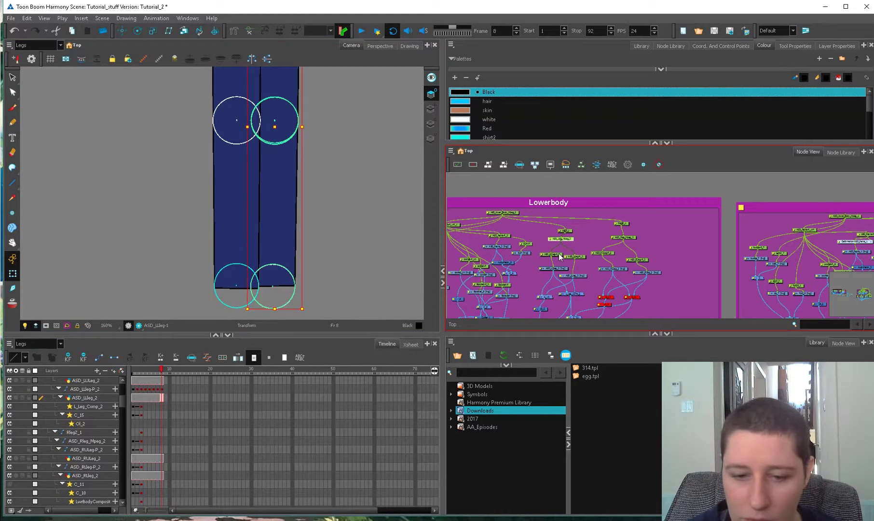
{"action": "left_click", "coordinate": [575, 259]}
{"action": "mouse_move", "coordinate": [304, 313]}
{"action": "left_mouse_down"}
{"action": "mouse_move", "coordinate": [340, 298]}
{"action": "mouse_move", "coordinate": [303, 313]}
{"action": "left_mouse_up"}
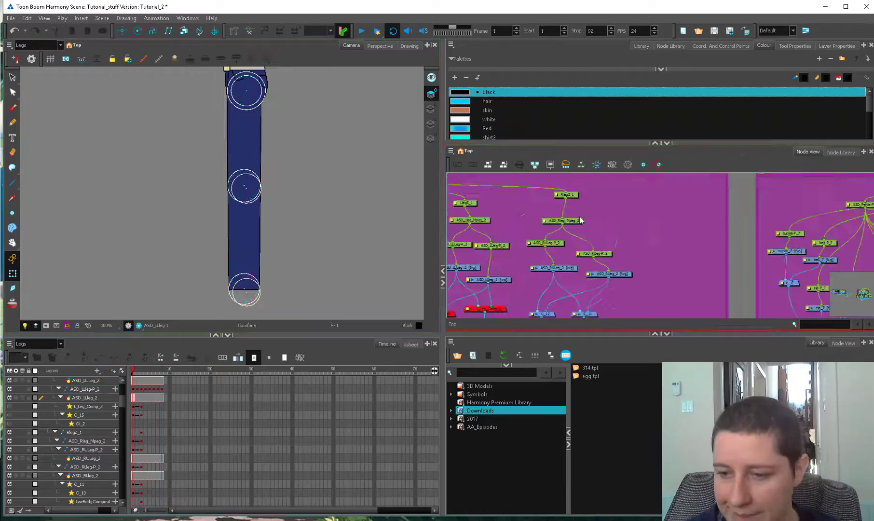
- Fit the right leg's master and lower-leg pegs to the white hip, knee and ankle circles, starting at frame 1
{"action": "left_click", "coordinate": [563, 237]}
{"action": "left_click", "coordinate": [133, 370]}
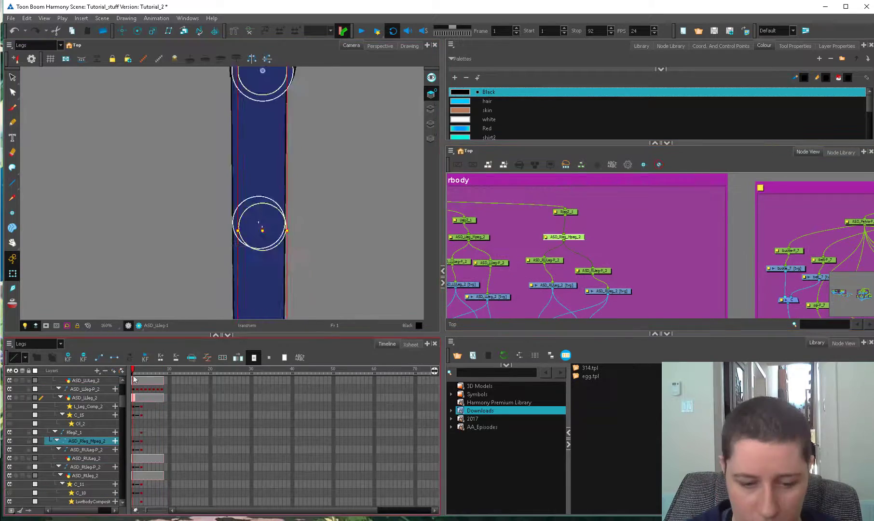
{"action": "key", "text": "."}
{"action": "left_click", "coordinate": [592, 271]}
{"action": "left_click", "coordinate": [564, 237]}
{"action": "left_click", "coordinate": [133, 370]}
{"action": "left_click_drag", "start_coordinate": [304, 260], "coordinate": [308, 162]}
{"action": "left_click", "coordinate": [276, 227]}
- At frame 4, rotate the lower right-leg peg slightly to align its ankle circle with the white ankle circle
{"action": "key", "text": "."}
{"action": "key", "text": "."}
{"action": "key", "text": "."}
{"action": "key", "text": "b"}
{"action": "scroll", "coordinate": [382, 179], "scroll_direction": "up", "scroll_amount": 1}
{"action": "left_click", "coordinate": [311, 241]}
{"action": "left_click_drag", "start_coordinate": [339, 313], "coordinate": [337, 314]}
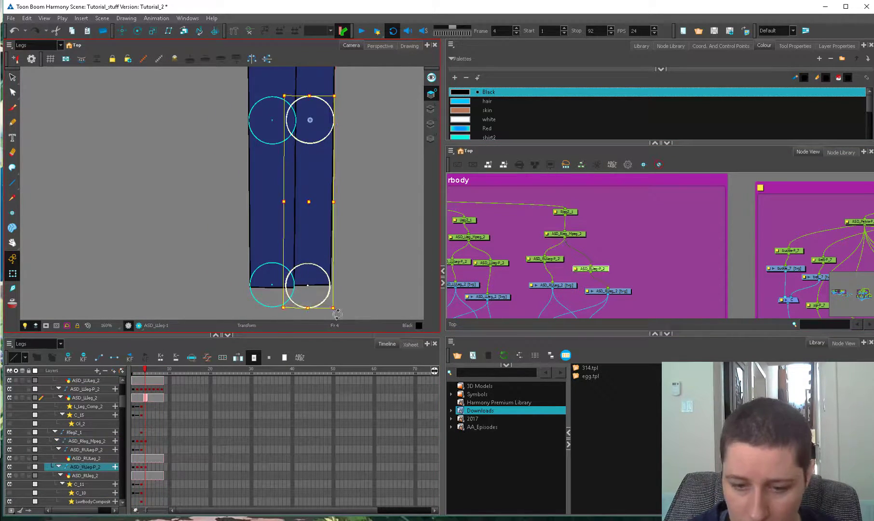
- Fit the right leg's master and lower-leg pegs to the white circles in the remaining turnaround frames
{"action": "key", "text": "."}
{"action": "key", "text": "b"}
{"action": "left_click", "coordinate": [602, 270]}
{"action": "key", "text": "b"}
{"action": "left_click_drag", "start_coordinate": [369, 280], "coordinate": [359, 356]}
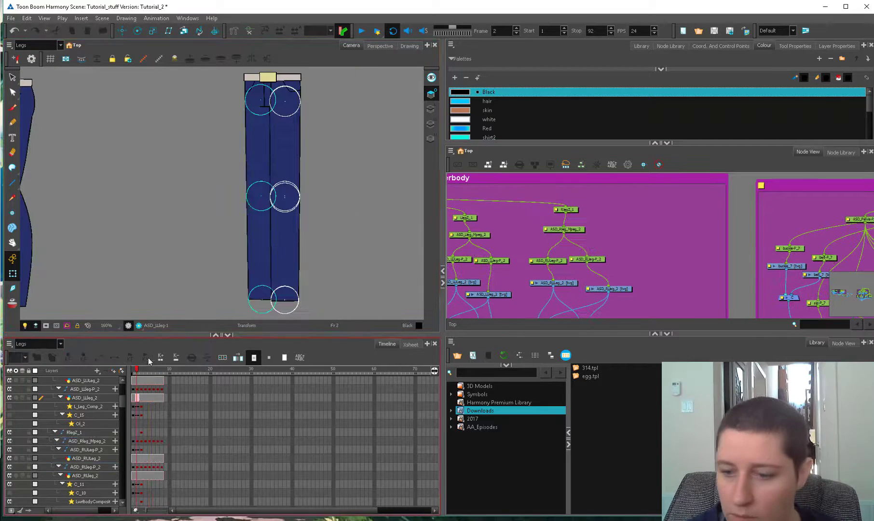
- Disable the pants_art reference nodes and scrub through the turnaround frames to inspect the leg circles on their own
{"action": "scroll", "coordinate": [542, 263], "scroll_direction": "down", "scroll_amount": 2}
{"action": "left_click_drag", "start_coordinate": [542, 262], "coordinate": [646, 188]}
{"action": "mouse_move", "coordinate": [628, 218]}
{"action": "left_mouse_down"}
{"action": "mouse_move", "coordinate": [556, 262]}
{"action": "mouse_move", "coordinate": [561, 248]}
{"action": "mouse_move", "coordinate": [650, 190]}
{"action": "left_mouse_up"}
{"action": "key", "text": "a"}
{"action": "left_click_drag", "start_coordinate": [536, 246], "coordinate": [504, 268]}
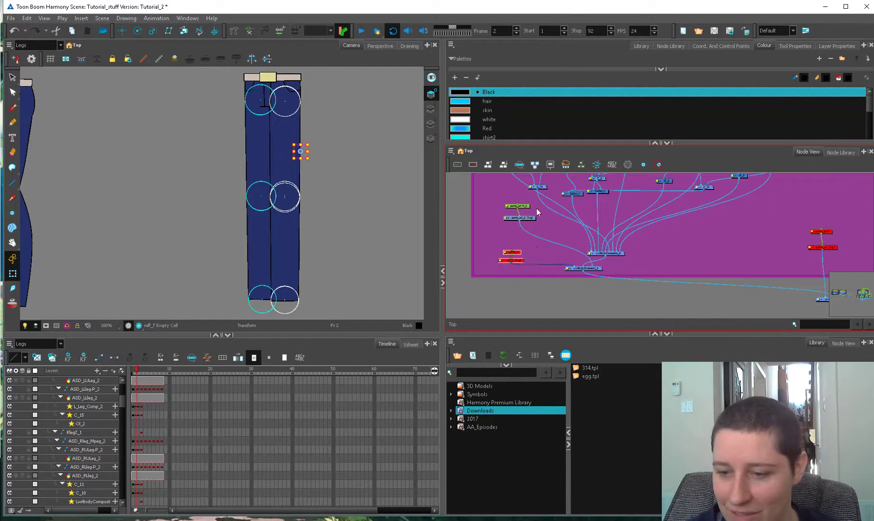
{"action": "left_click", "coordinate": [527, 218]}
{"action": "left_click", "coordinate": [141, 375]}
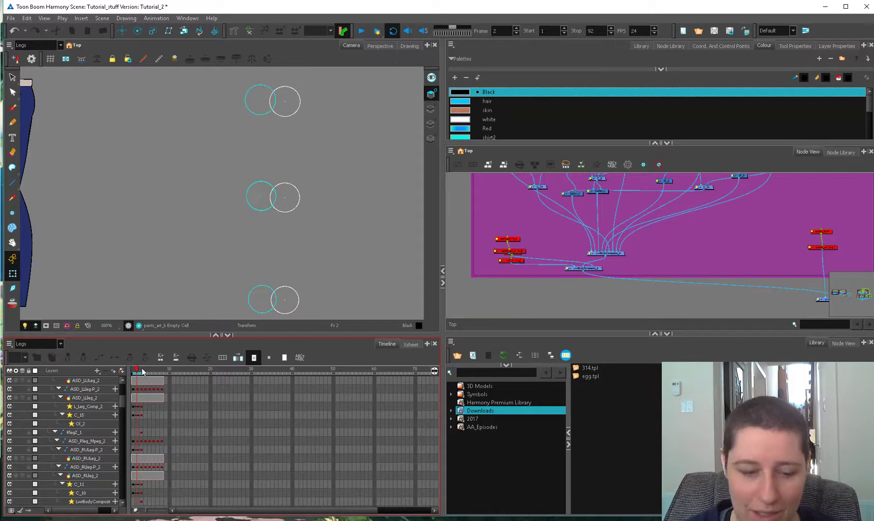
{"action": "left_click_drag", "start_coordinate": [143, 371], "coordinate": [164, 369]}
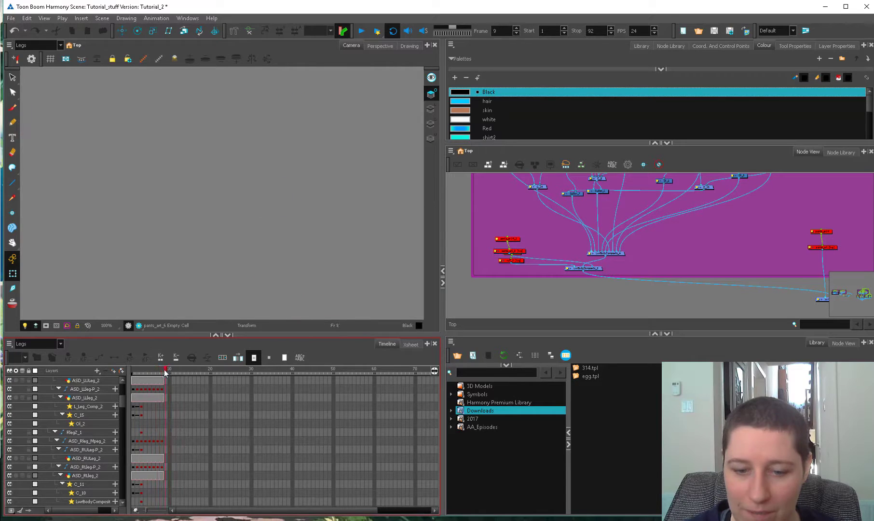
{"action": "left_click_drag", "start_coordinate": [164, 369], "coordinate": [154, 370]}
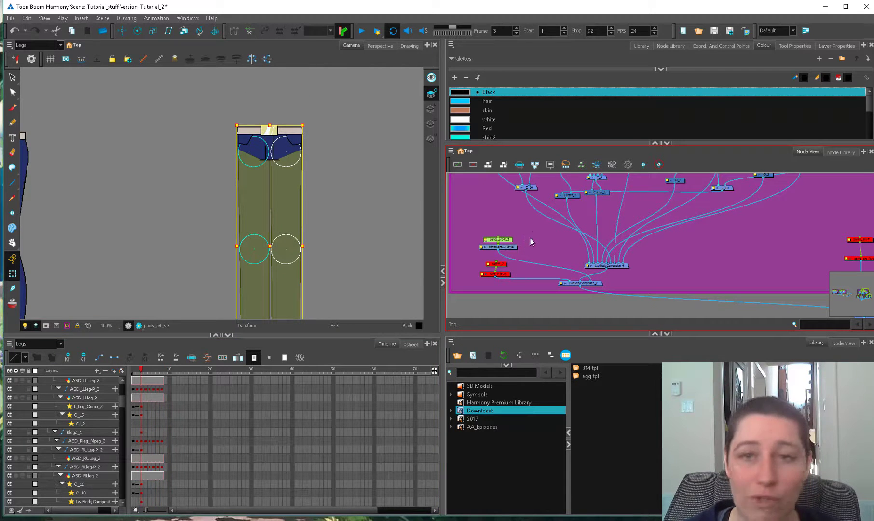
- At frame 3, select the pants artwork on the line art layer of the pants_art drawing for copying to the legs
{"action": "left_click", "coordinate": [514, 247]}
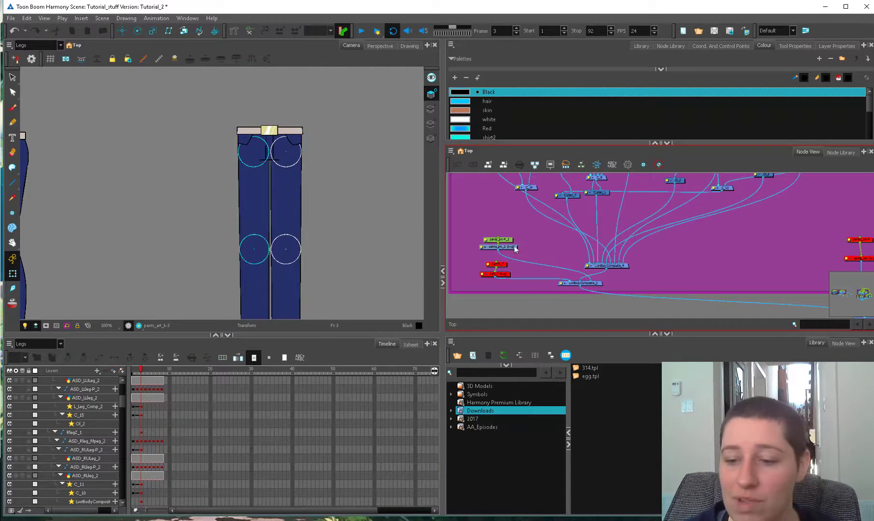
{"action": "key", "text": "alt+s"}
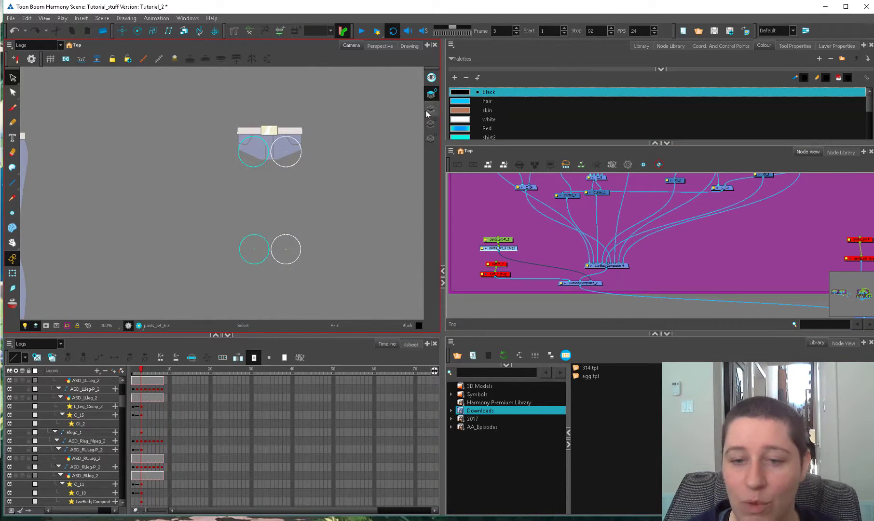
{"action": "key", "text": "d"}
{"action": "key", "text": "d"}
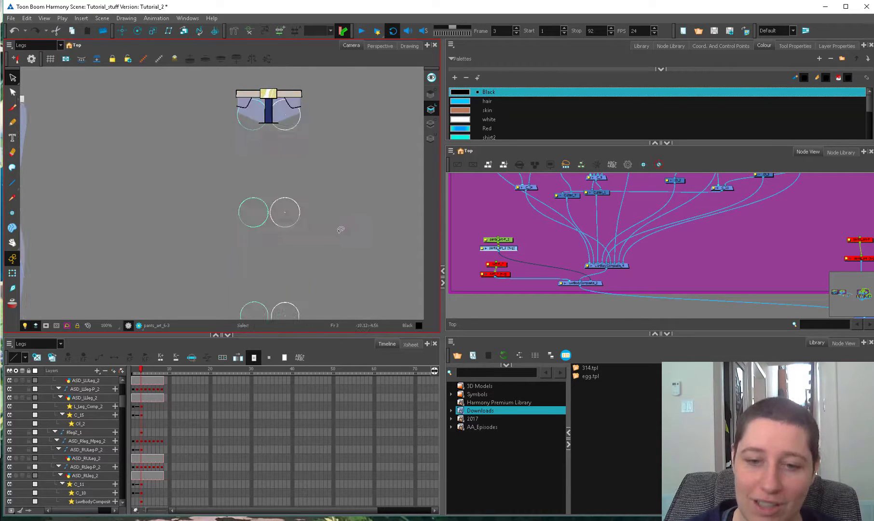
{"action": "key", "text": "d"}
{"action": "left_click_drag", "start_coordinate": [717, 229], "coordinate": [636, 293]}
{"action": "left_click_drag", "start_coordinate": [661, 227], "coordinate": [618, 280]}
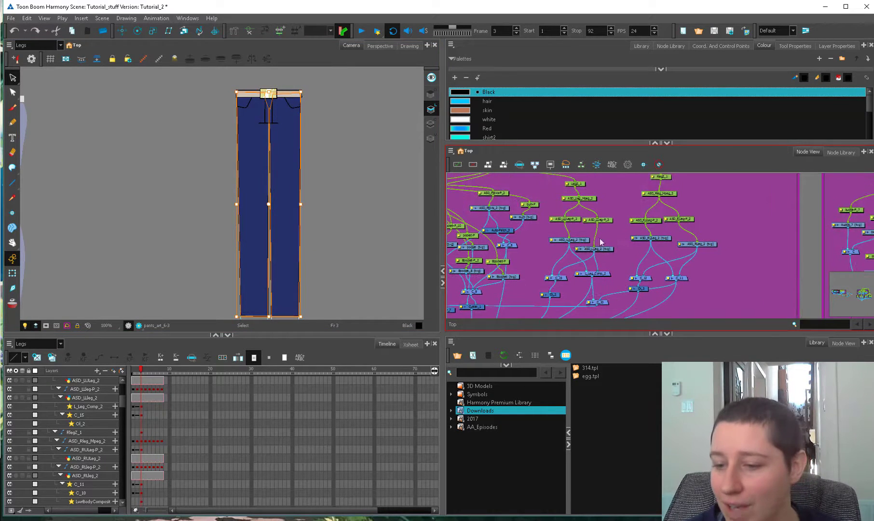
- Copy the left and right pants legs into the ASD_LULeg and ASD_RULeg drawings at frame 3
{"action": "left_click", "coordinate": [581, 239]}
{"action": "left_click", "coordinate": [596, 249]}
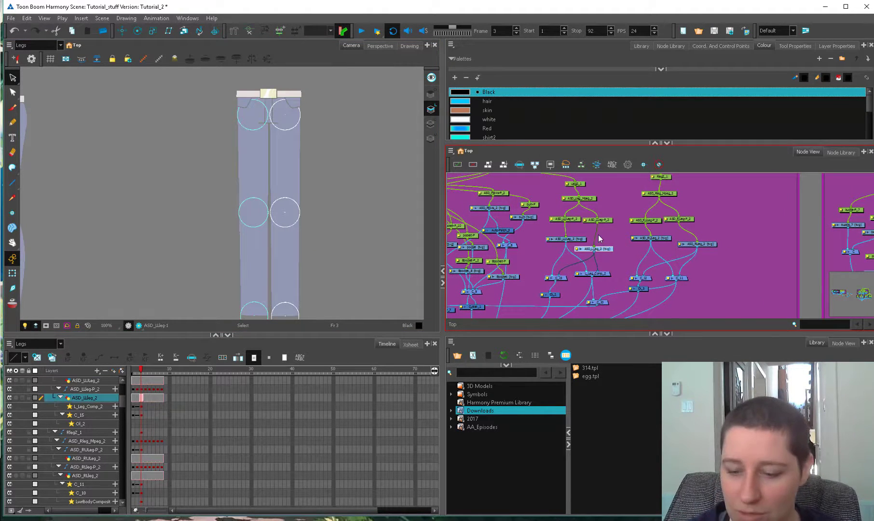
{"action": "left_click", "coordinate": [576, 239]}
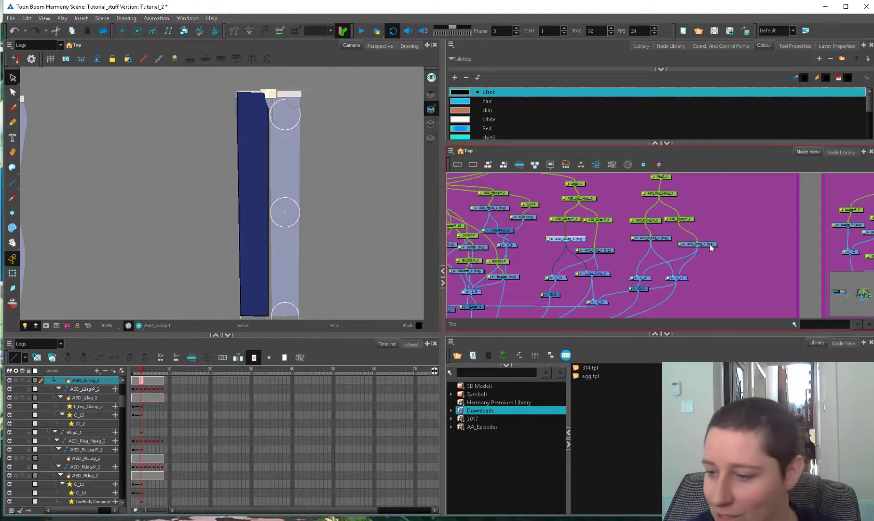
{"action": "left_click_drag", "start_coordinate": [706, 244], "coordinate": [687, 251]}
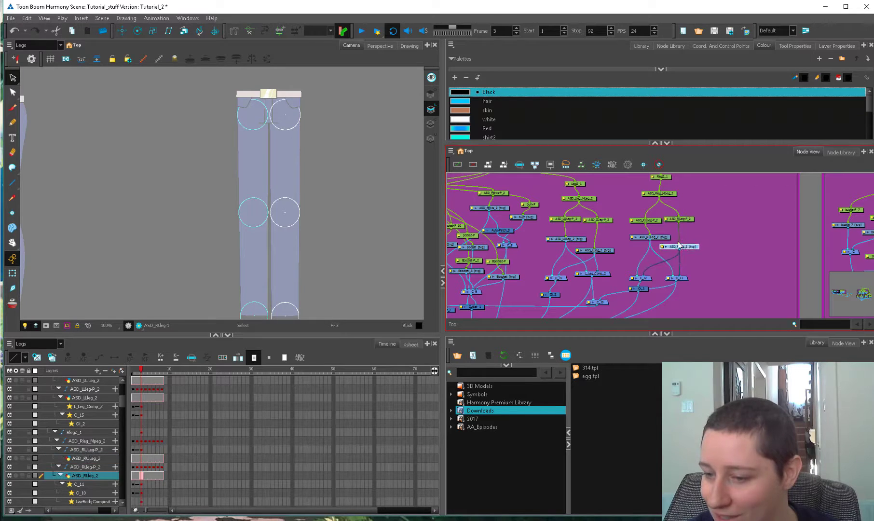
{"action": "left_click", "coordinate": [664, 240]}
{"action": "scroll", "coordinate": [691, 245], "scroll_direction": "up", "scroll_amount": 2}
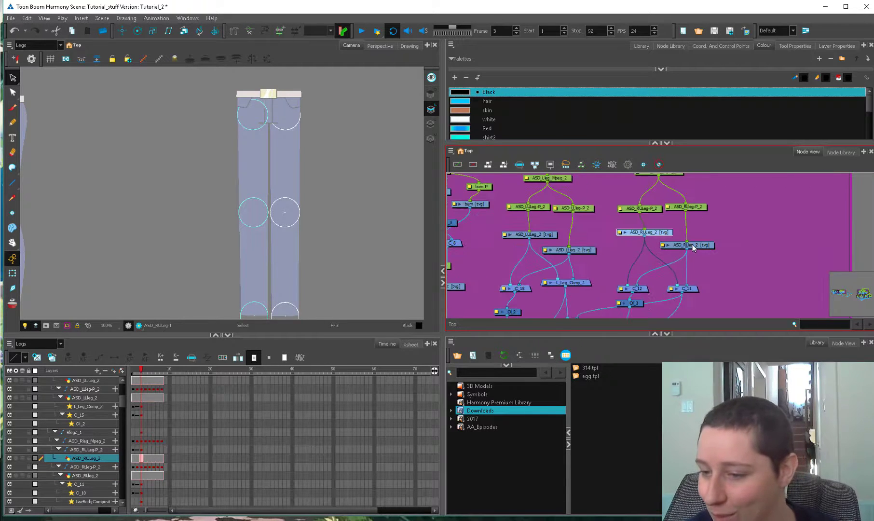
- Cut both upper-leg drawings at the knee-circle centre and move each lower half into the matching lower-leg drawing
{"action": "left_click", "coordinate": [530, 235]}
{"action": "left_click_drag", "start_coordinate": [303, 264], "coordinate": [308, 248]}
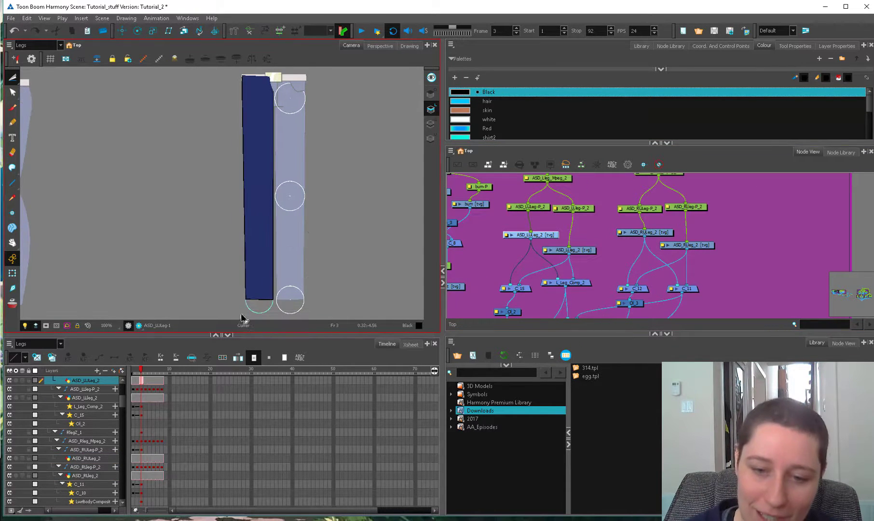
{"action": "left_click_drag", "start_coordinate": [315, 196], "coordinate": [316, 195]}
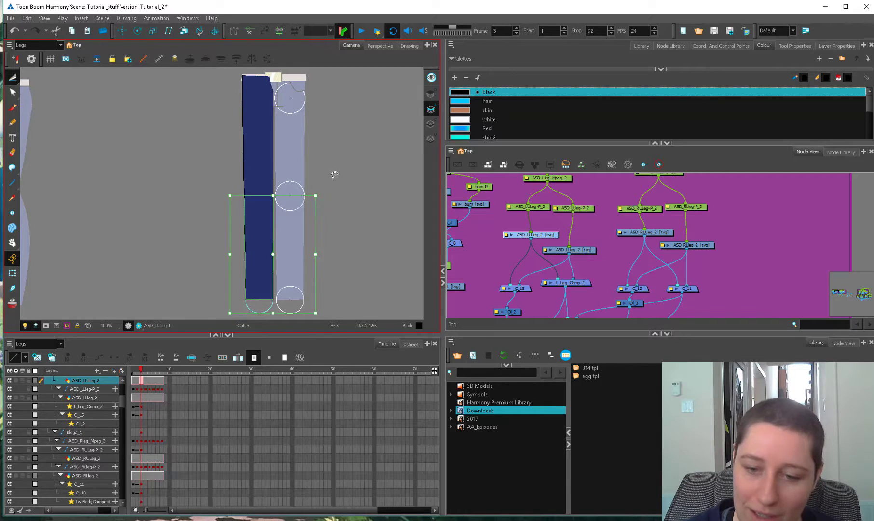
{"action": "key", "text": "Delete"}
{"action": "left_click", "coordinate": [581, 250]}
{"action": "key", "text": "ctrl+z"}
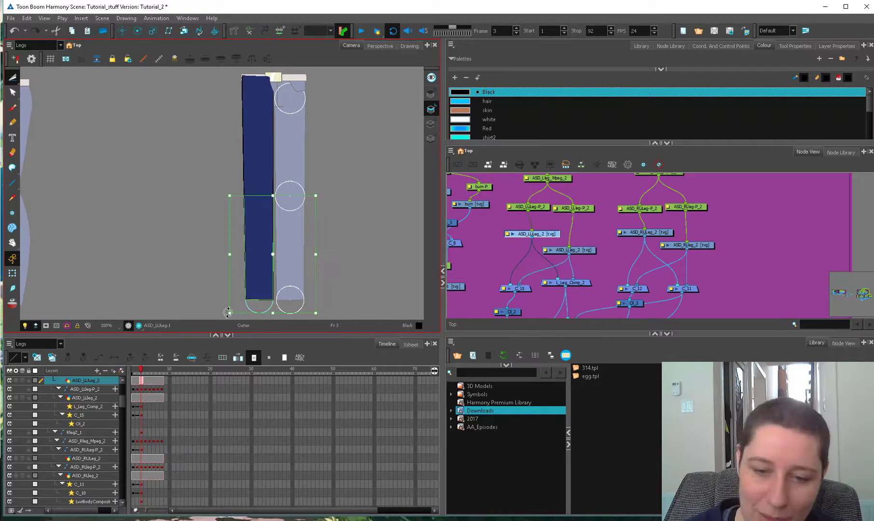
{"action": "left_click", "coordinate": [567, 249]}
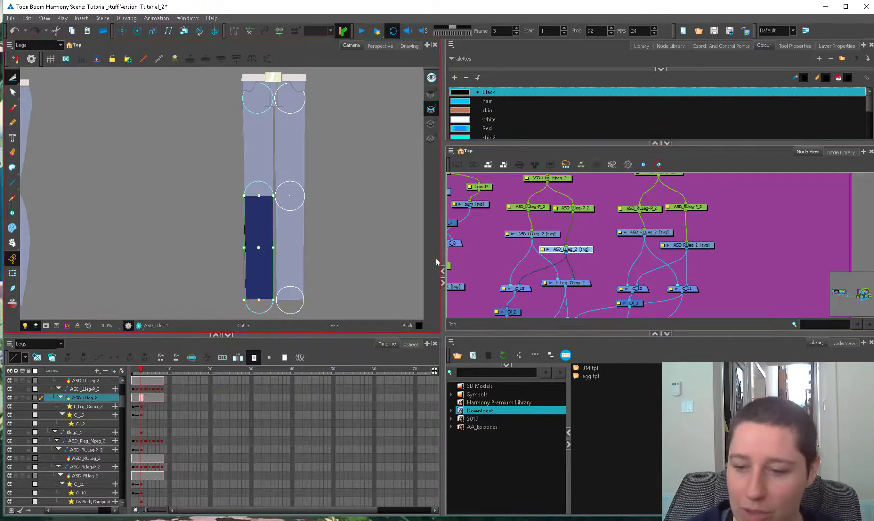
{"action": "left_click", "coordinate": [654, 235]}
{"action": "left_click_drag", "start_coordinate": [222, 317], "coordinate": [363, 199]}
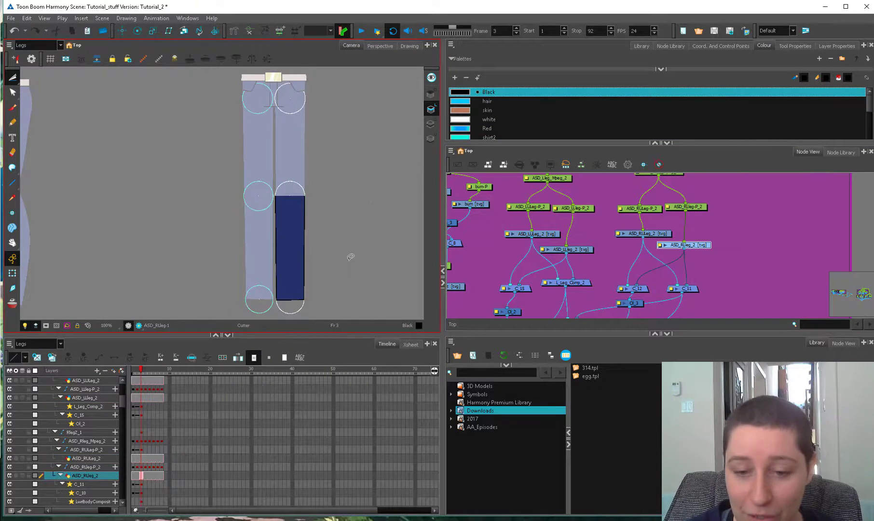
- Recolour the knee circle in the lower left-leg drawing with the Black swatch
{"action": "left_click", "coordinate": [609, 250]}
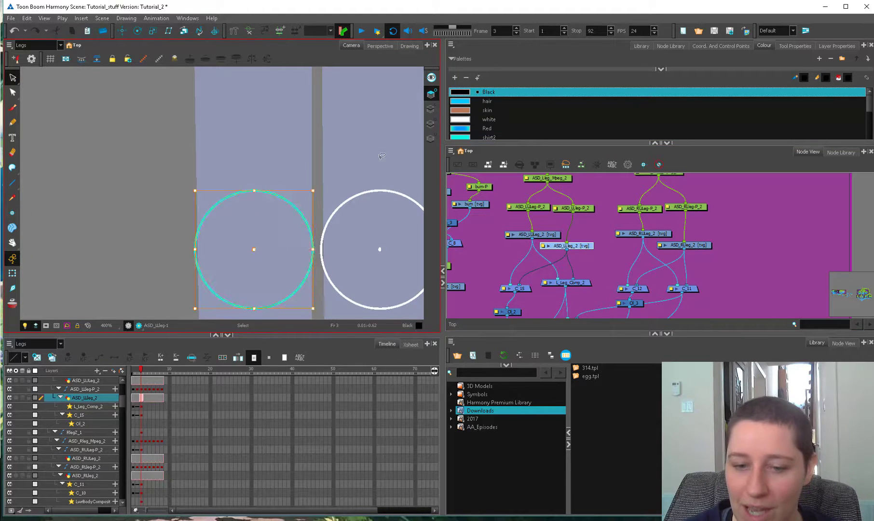
{"action": "left_click_drag", "start_coordinate": [247, 270], "coordinate": [291, 260]}
{"action": "left_click", "coordinate": [462, 93]}
{"action": "left_click", "coordinate": [567, 245]}
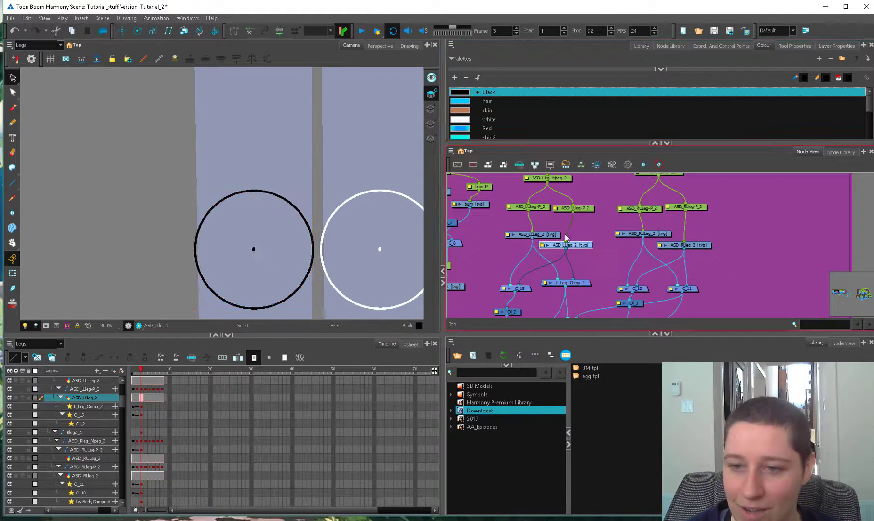
- Adjust the left side of the black knee circle's line with the Pencil Editor to match the lower leg's outline
{"action": "left_click", "coordinate": [433, 79]}
{"action": "key", "text": "2"}
{"action": "mouse_move", "coordinate": [335, 213]}
{"action": "left_mouse_down"}
{"action": "mouse_move", "coordinate": [343, 184]}
{"action": "mouse_move", "coordinate": [358, 196]}
{"action": "mouse_move", "coordinate": [342, 193]}
{"action": "left_mouse_up"}
{"action": "key", "text": "ctrl+a"}
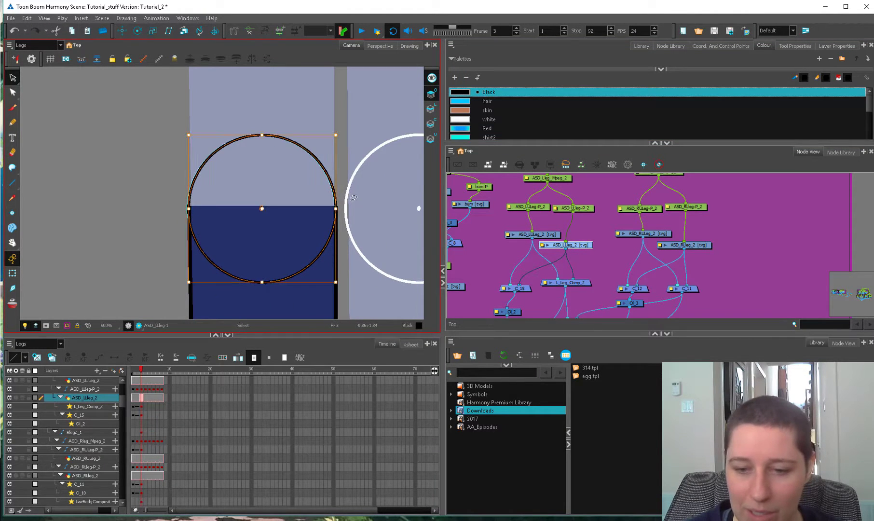
{"action": "key", "text": "2"}
{"action": "key", "text": "2"}
{"action": "key", "text": "2"}
{"action": "key", "text": "alt+a"}
{"action": "scroll", "coordinate": [225, 247], "scroll_direction": "up", "scroll_amount": 2}
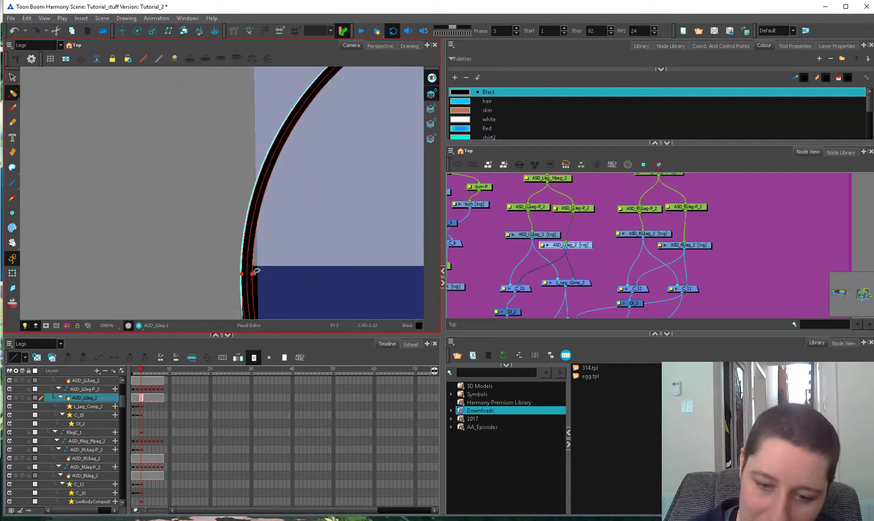
{"action": "left_click_drag", "start_coordinate": [253, 274], "coordinate": [258, 275]}
{"action": "key", "text": "1"}
- Adjust the right side of the black knee circle's line to match the lower leg's outline
{"action": "left_click_drag", "start_coordinate": [400, 231], "coordinate": [250, 236]}
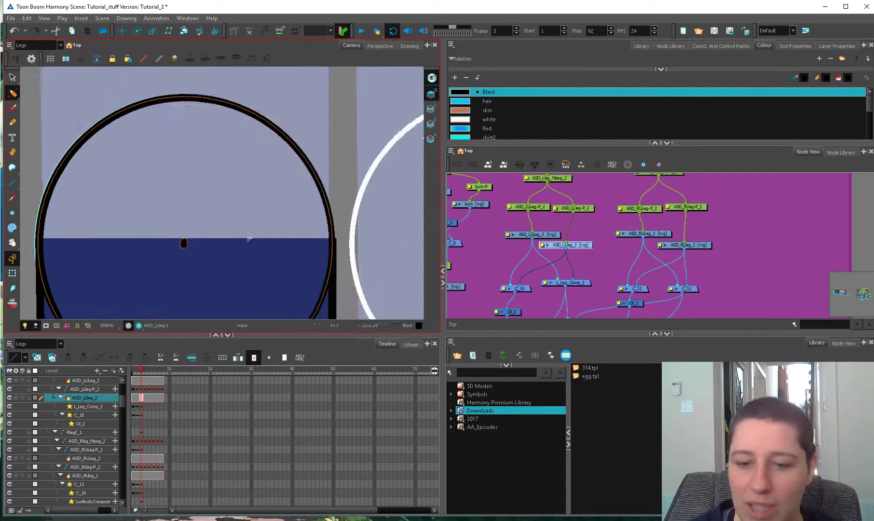
{"action": "key", "text": "2"}
{"action": "scroll", "coordinate": [346, 240], "scroll_direction": "up", "scroll_amount": 2}
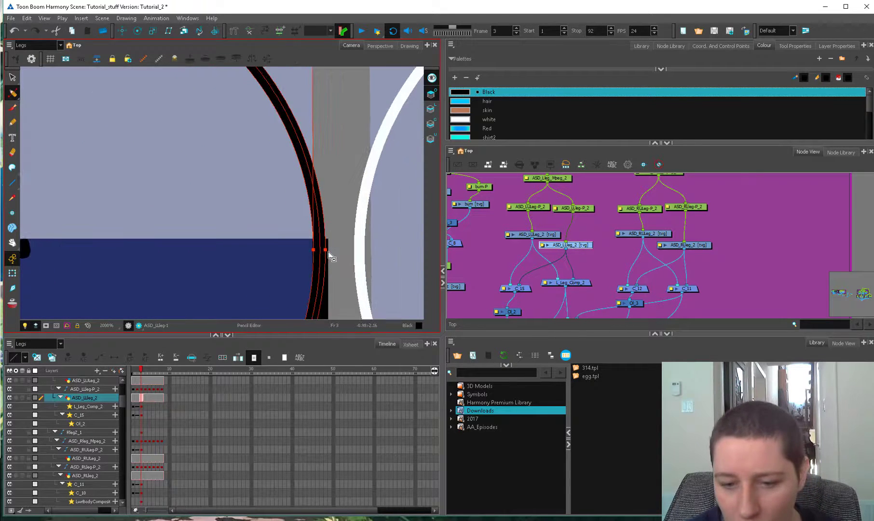
{"action": "left_click_drag", "start_coordinate": [329, 252], "coordinate": [311, 250]}
{"action": "scroll", "coordinate": [329, 249], "scroll_direction": "down", "scroll_amount": 5}
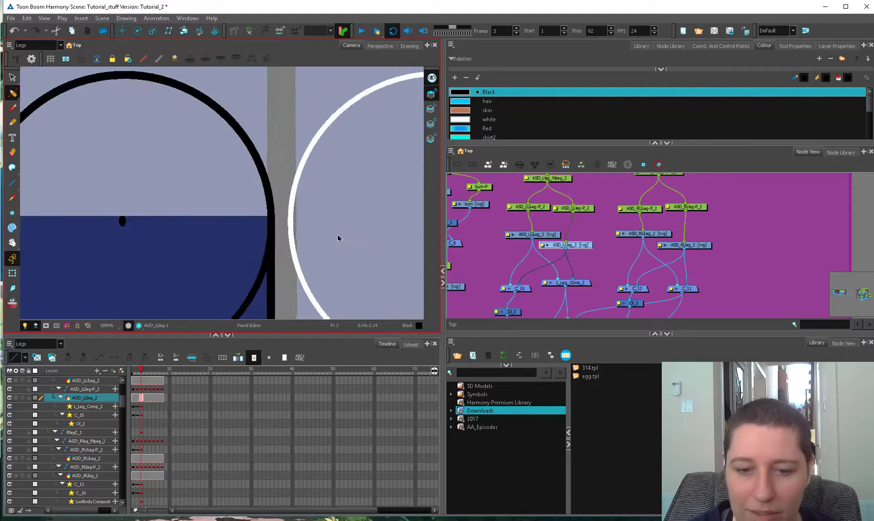
- Try to cut away the lower half of the black knee circle in the lower left-leg drawing
{"action": "mouse_move", "coordinate": [247, 247]}
{"action": "left_mouse_down"}
{"action": "mouse_move", "coordinate": [348, 260]}
{"action": "mouse_move", "coordinate": [331, 283]}
{"action": "mouse_move", "coordinate": [337, 290]}
{"action": "left_mouse_up"}
{"action": "left_click", "coordinate": [342, 273]}
{"action": "key", "text": "alt+s"}
{"action": "left_click", "coordinate": [358, 231]}
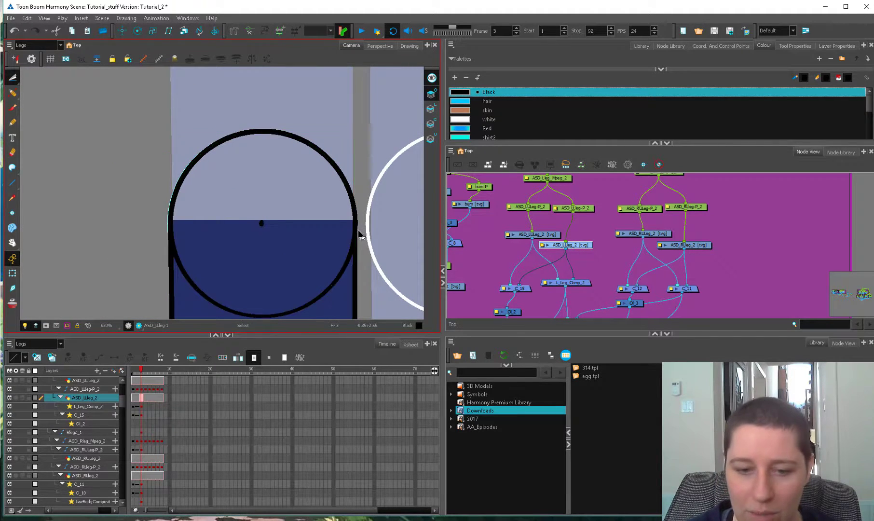
{"action": "left_click", "coordinate": [348, 253]}
{"action": "key", "text": "Delete"}
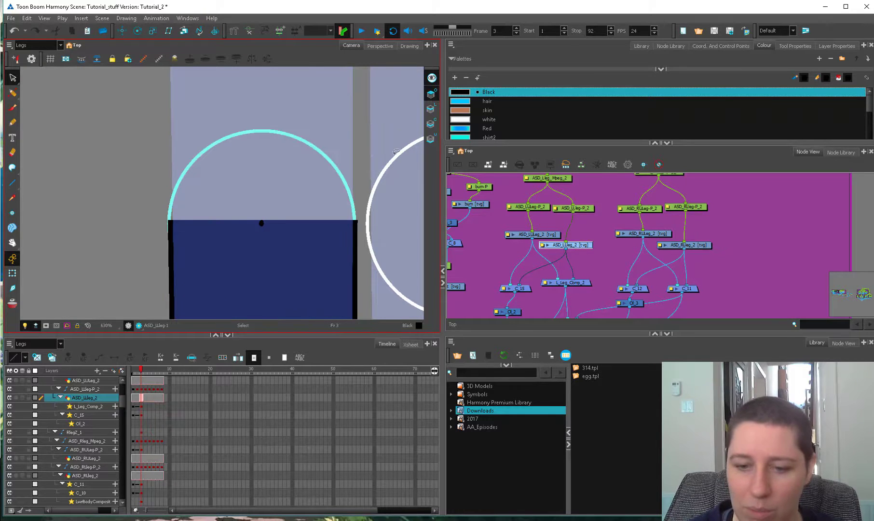
{"action": "key", "text": "ctrl+z"}
- Erase the lower arc of the black knee circle, leaving only the rounded top of the lower left leg
{"action": "key", "text": "alt+e"}
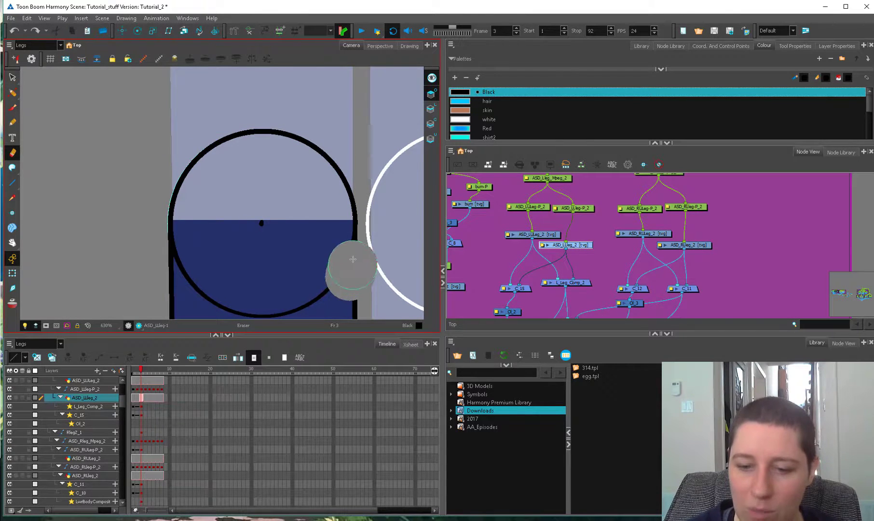
{"action": "left_click_drag", "start_coordinate": [351, 250], "coordinate": [335, 292]}
{"action": "mouse_move", "coordinate": [168, 253]}
{"action": "left_mouse_down"}
{"action": "mouse_move", "coordinate": [266, 308]}
{"action": "mouse_move", "coordinate": [333, 290]}
{"action": "left_mouse_up"}
- Reshape the top edge of the lower left leg's blue fill with the Contour Editor to fill the knee arc
{"action": "key", "text": "alt+q"}
{"action": "left_click", "coordinate": [430, 109]}
{"action": "left_click_drag", "start_coordinate": [277, 221], "coordinate": [280, 256]}
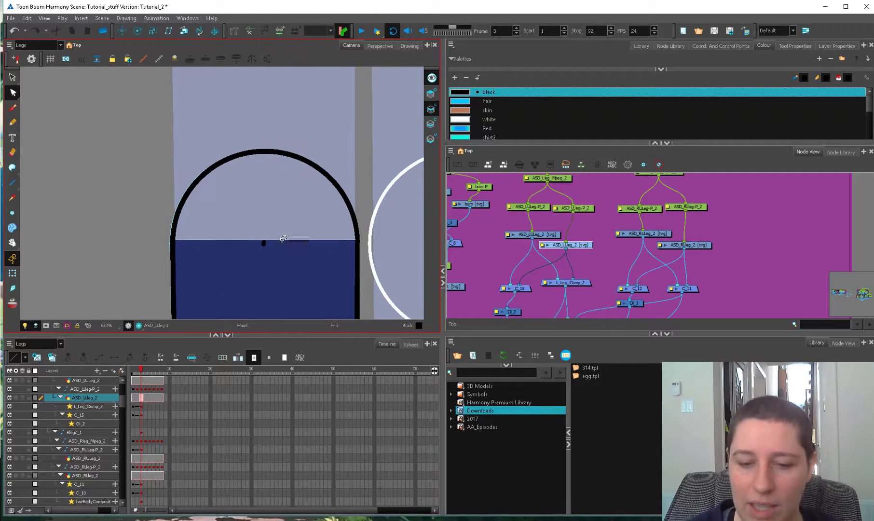
{"action": "left_click_drag", "start_coordinate": [273, 169], "coordinate": [340, 168]}
{"action": "key", "text": "1"}
{"action": "key", "text": "1"}
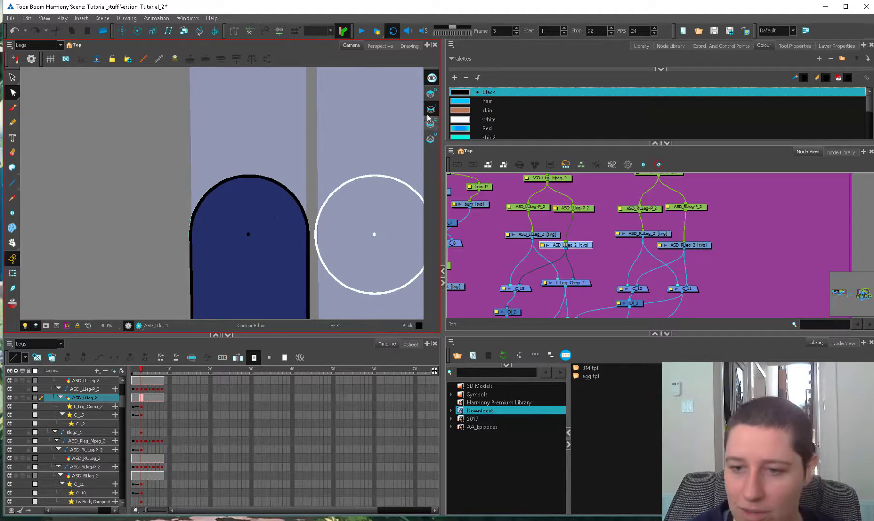
- Remove the leftover centre dot from the lower left leg's rounded knee
{"action": "left_click", "coordinate": [533, 235]}
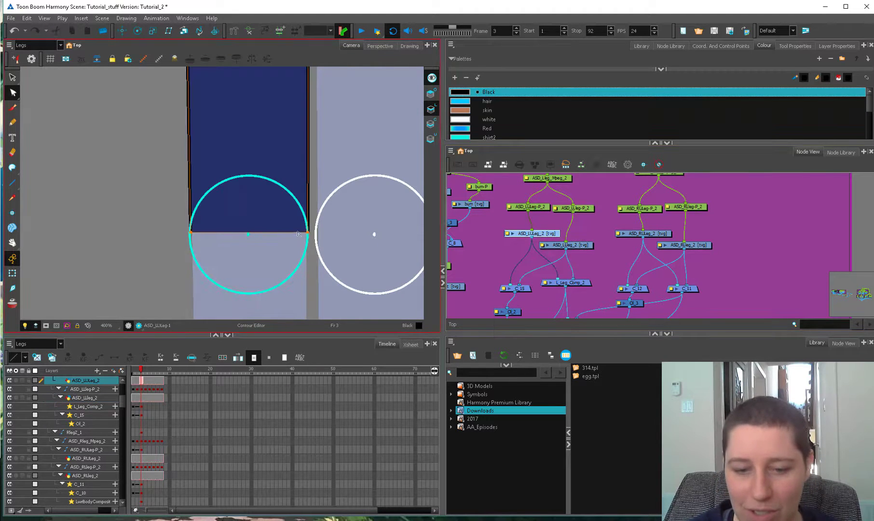
{"action": "scroll", "coordinate": [298, 234], "scroll_direction": "up", "scroll_amount": 1}
{"action": "left_click", "coordinate": [275, 232]}
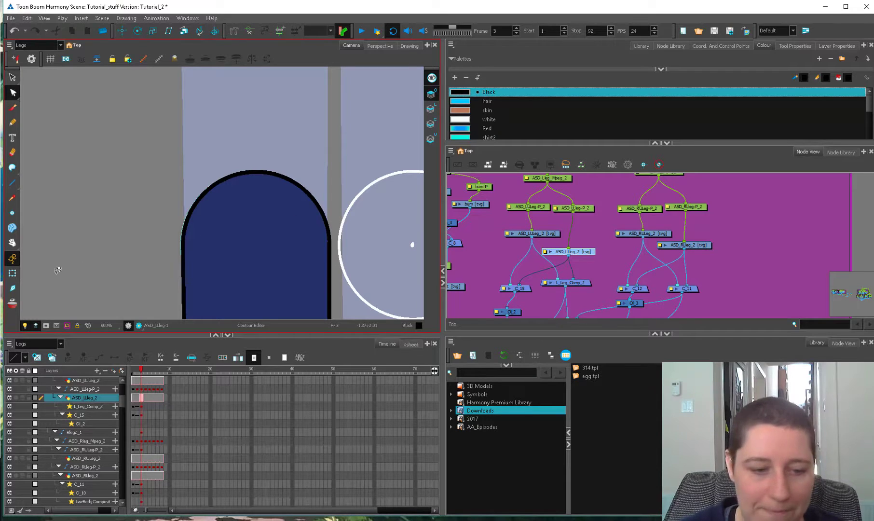
- Cut and paste the knee circle in place in the upper left-leg drawing and recolour it black
{"action": "key", "text": "shift+t"}
{"action": "left_click", "coordinate": [321, 193]}
{"action": "key", "text": "alt+s"}
{"action": "left_click_drag", "start_coordinate": [263, 164], "coordinate": [251, 177]}
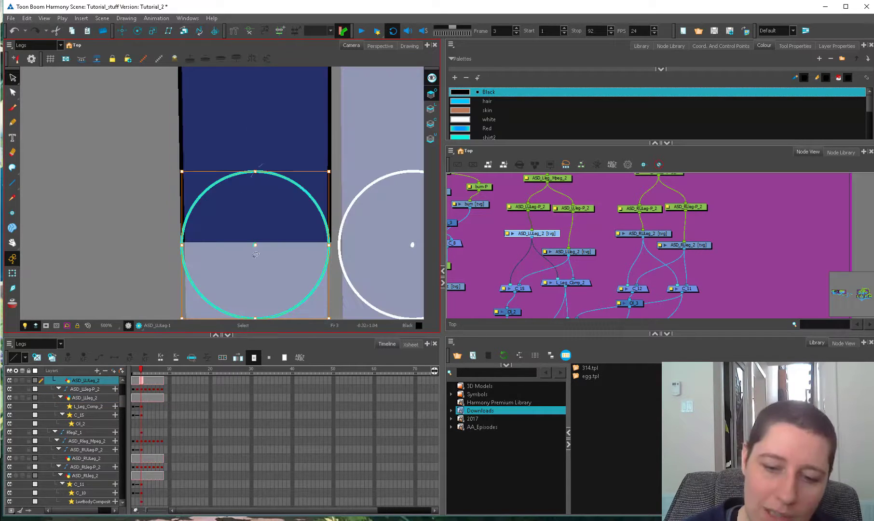
{"action": "key", "text": "ctrl+x"}
{"action": "key", "text": "ctrl+v"}
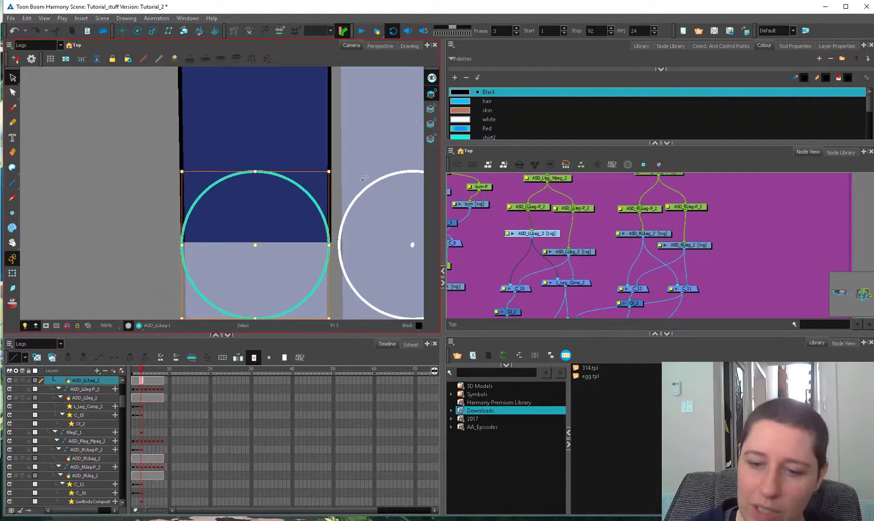
{"action": "left_click", "coordinate": [364, 176]}
- Pull the bottom edge of the upper left leg's blue fill down to the bottom of the knee circle with the Contour Editor
{"action": "key", "text": "alt+q"}
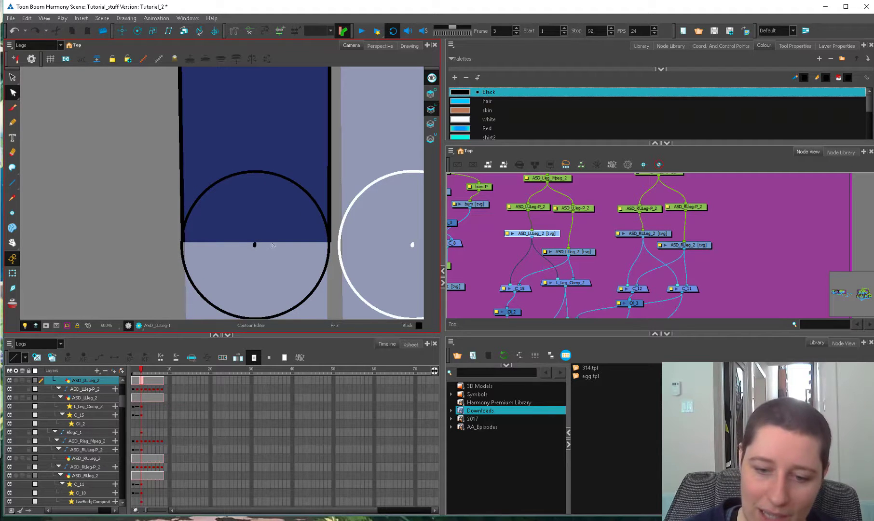
{"action": "left_click", "coordinate": [271, 245]}
{"action": "left_click_drag", "start_coordinate": [252, 319], "coordinate": [252, 321]}
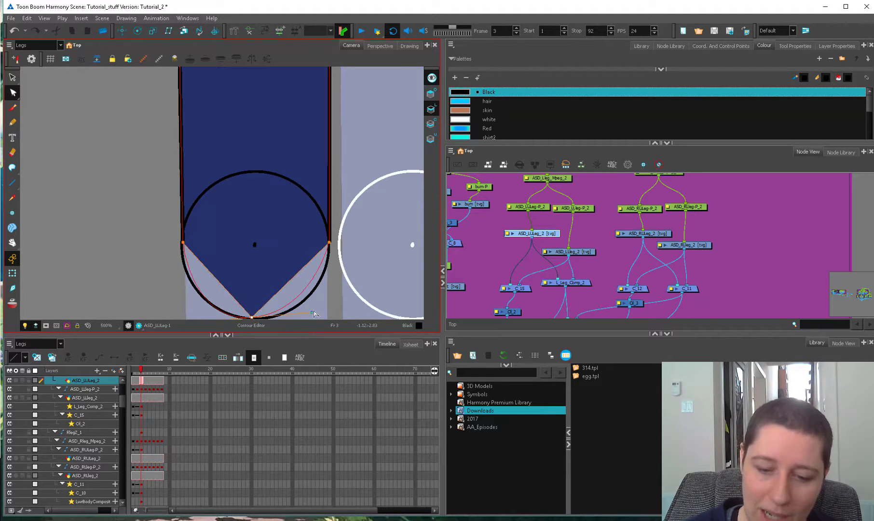
- Curve the bottom edge of the left upper leg's fill so it follows the lower half of the knee circle
{"action": "left_click_drag", "start_coordinate": [324, 321], "coordinate": [325, 322]}
{"action": "mouse_move", "coordinate": [268, 293]}
{"action": "left_mouse_down"}
{"action": "mouse_move", "coordinate": [278, 260]}
{"action": "mouse_move", "coordinate": [271, 309]}
{"action": "left_mouse_up"}
{"action": "key", "text": "2"}
{"action": "left_click_drag", "start_coordinate": [179, 304], "coordinate": [183, 304]}
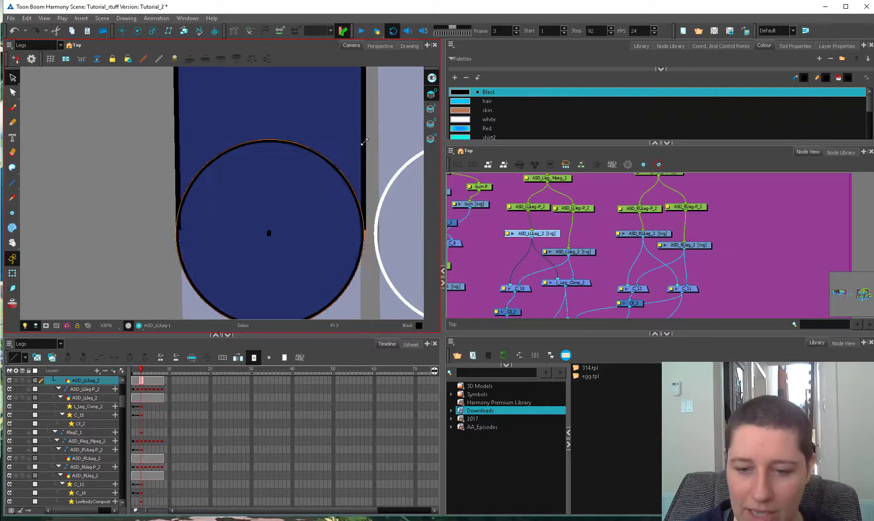
{"action": "left_click_drag", "start_coordinate": [362, 141], "coordinate": [363, 139]}
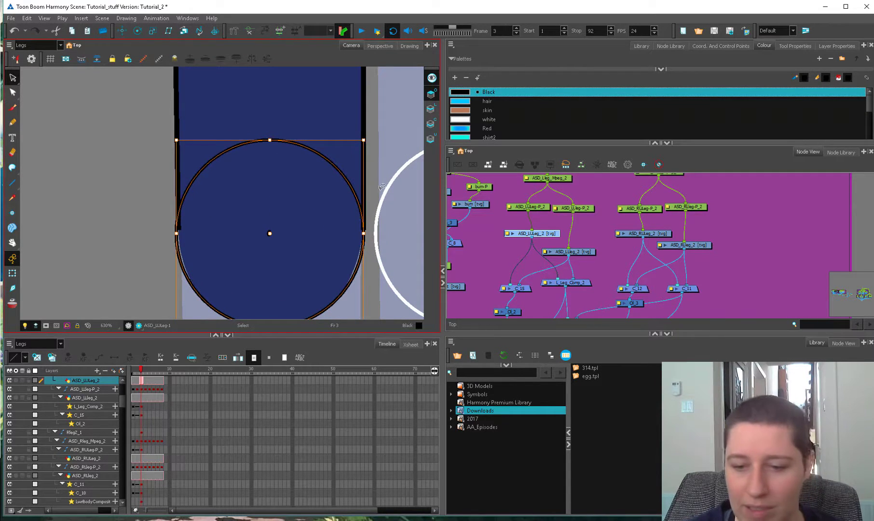
{"action": "key", "text": "ctrl+z"}
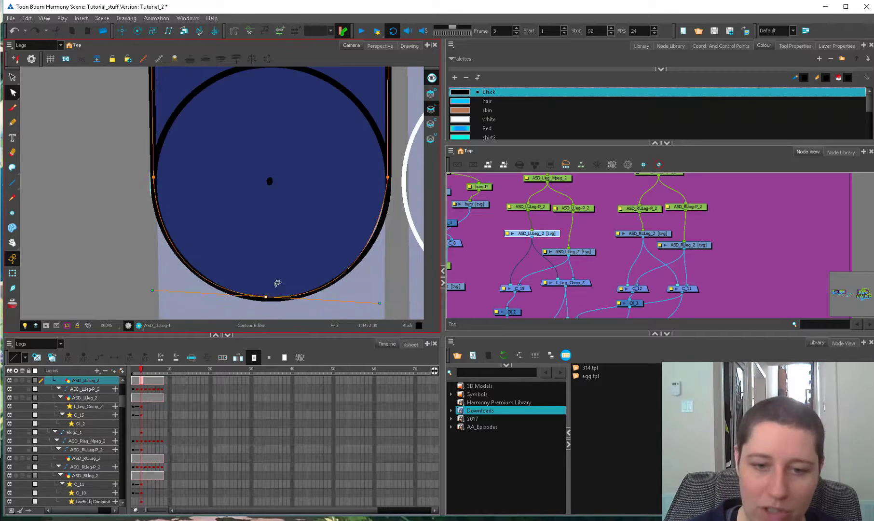
- Fine-tune the lowest contour point of the left upper leg's fill to sit on the knee circle's line
{"action": "key", "text": "1"}
{"action": "key", "text": "1"}
{"action": "left_click_drag", "start_coordinate": [299, 255], "coordinate": [296, 282]}
{"action": "key", "text": "2"}
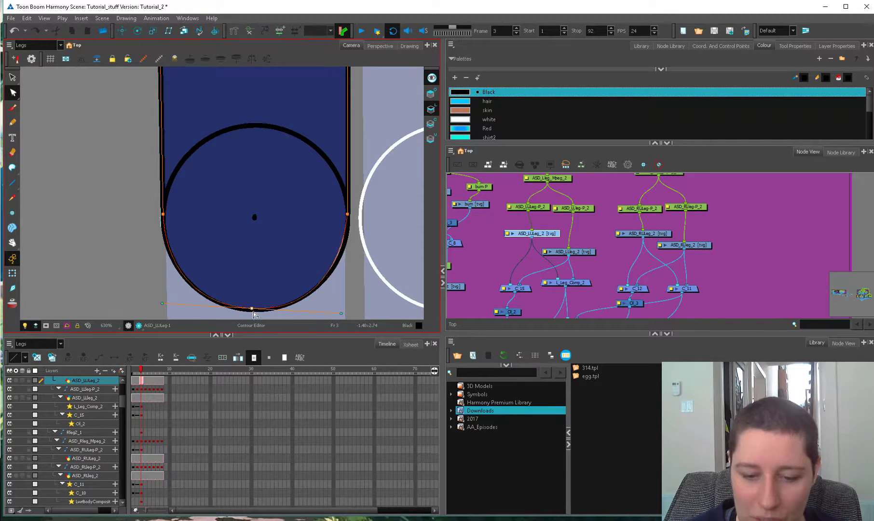
{"action": "left_click_drag", "start_coordinate": [253, 312], "coordinate": [254, 313]}
{"action": "left_click", "coordinate": [396, 177]}
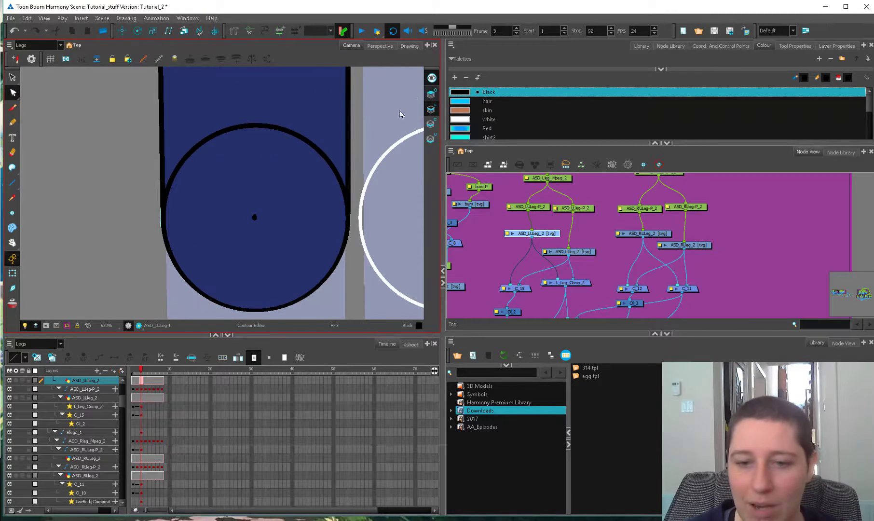
- Use the Cutter on the knee circle to trim its line where it crosses inside the left upper leg
{"action": "key", "text": "alt+t"}
{"action": "left_click", "coordinate": [309, 139]}
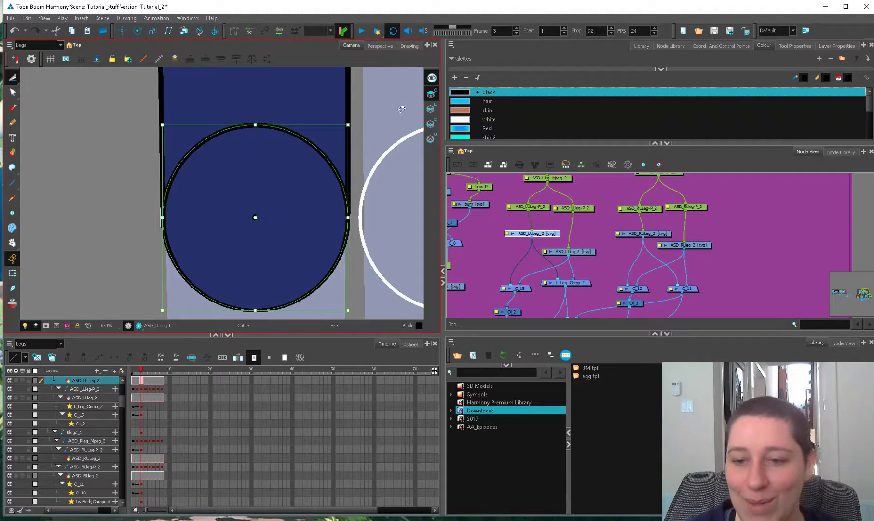
{"action": "key", "text": "alt+s"}
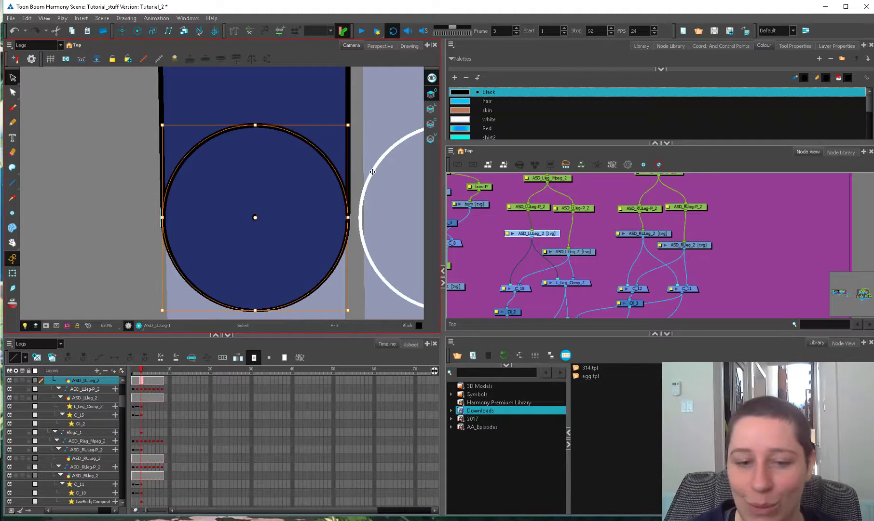
{"action": "key", "text": "alt+t"}
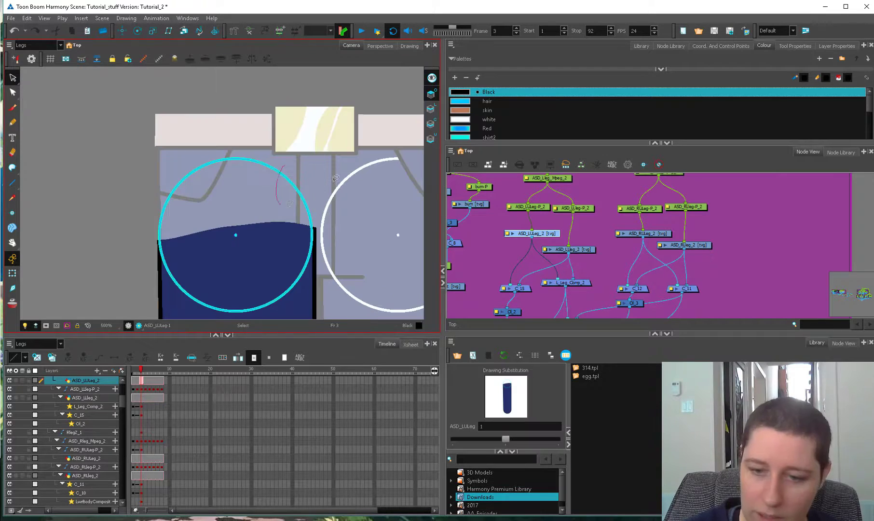
- Recolour the left upper leg's hip circle Black and scale it up slightly to match the leg's width
{"action": "left_click", "coordinate": [460, 95]}
{"action": "left_click_drag", "start_coordinate": [333, 204], "coordinate": [327, 190]}
{"action": "scroll", "coordinate": [329, 183], "scroll_direction": "up", "scroll_amount": 1}
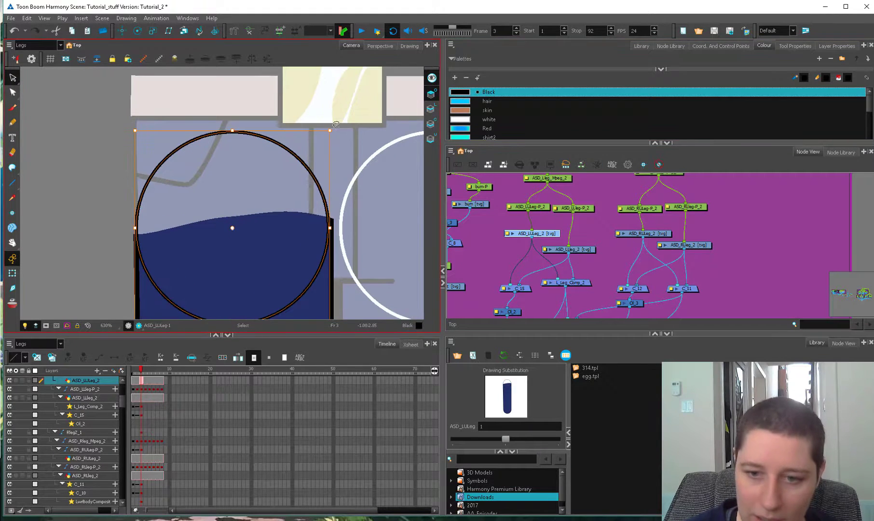
{"action": "left_click_drag", "start_coordinate": [330, 130], "coordinate": [331, 130]}
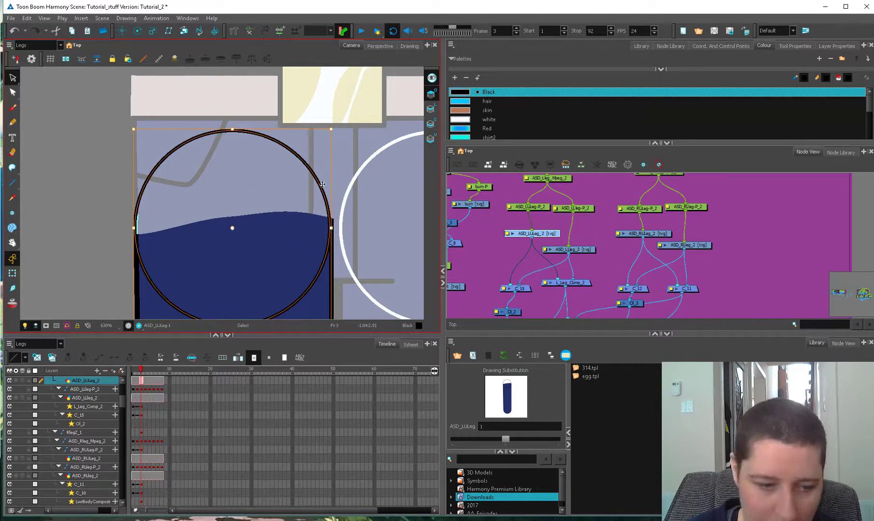
- Adjust the left upper leg's side outlines with the Pencil Editor so they meet the hip circle
{"action": "key", "text": "alt+q"}
{"action": "scroll", "coordinate": [130, 236], "scroll_direction": "up", "scroll_amount": 6}
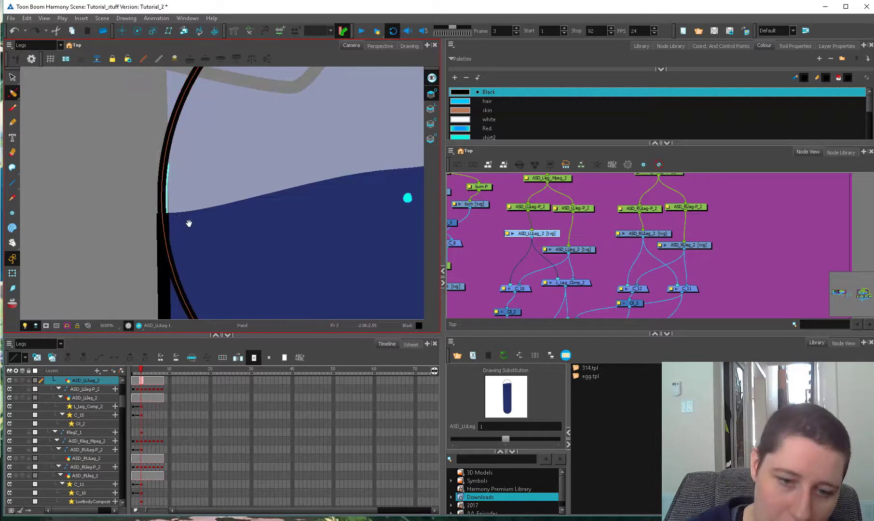
{"action": "left_click", "coordinate": [172, 246]}
{"action": "left_click_drag", "start_coordinate": [178, 248], "coordinate": [167, 253]}
{"action": "scroll", "coordinate": [163, 251], "scroll_direction": "down", "scroll_amount": 3}
{"action": "scroll", "coordinate": [270, 260], "scroll_direction": "up", "scroll_amount": 1}
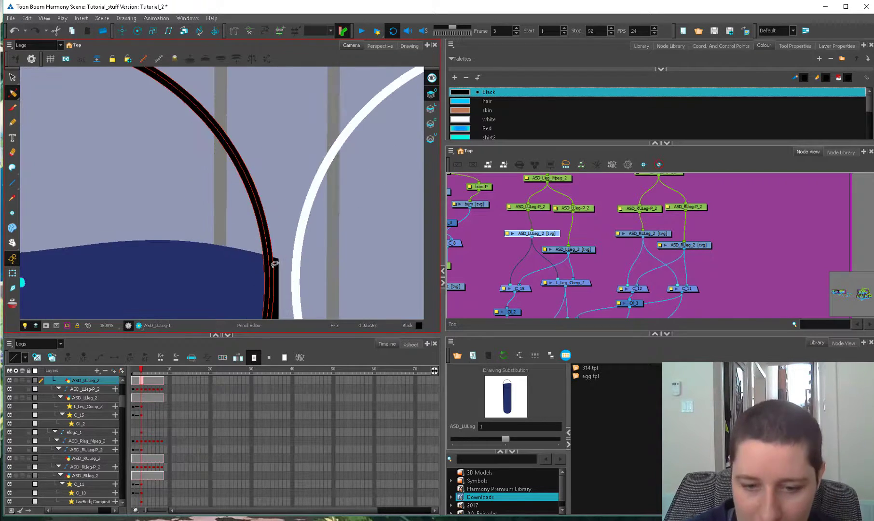
{"action": "scroll", "coordinate": [279, 273], "scroll_direction": "down", "scroll_amount": 3}
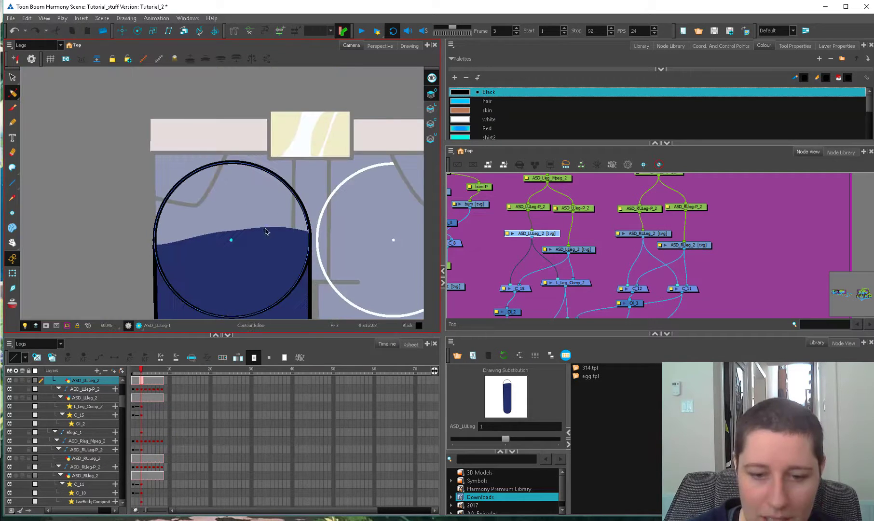
- Delete the extra contour points on the left upper leg's top edge and bend the fill up to the hip circle
{"action": "key", "text": "alt+q"}
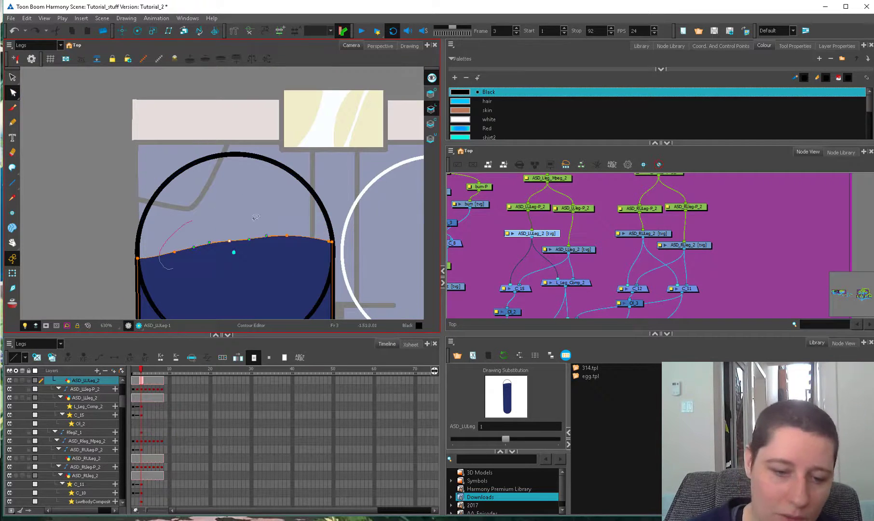
{"action": "key", "text": "Delete"}
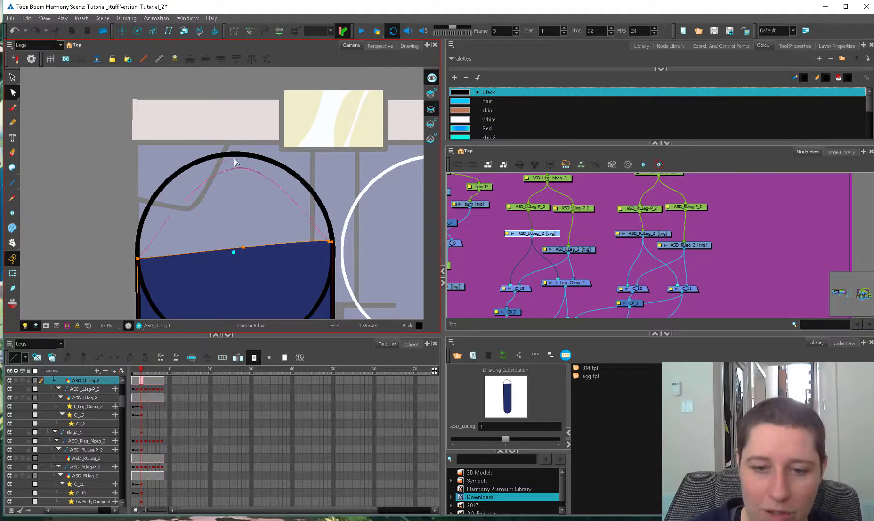
{"action": "left_click_drag", "start_coordinate": [234, 159], "coordinate": [235, 156]}
{"action": "left_click_drag", "start_coordinate": [145, 242], "coordinate": [138, 227]}
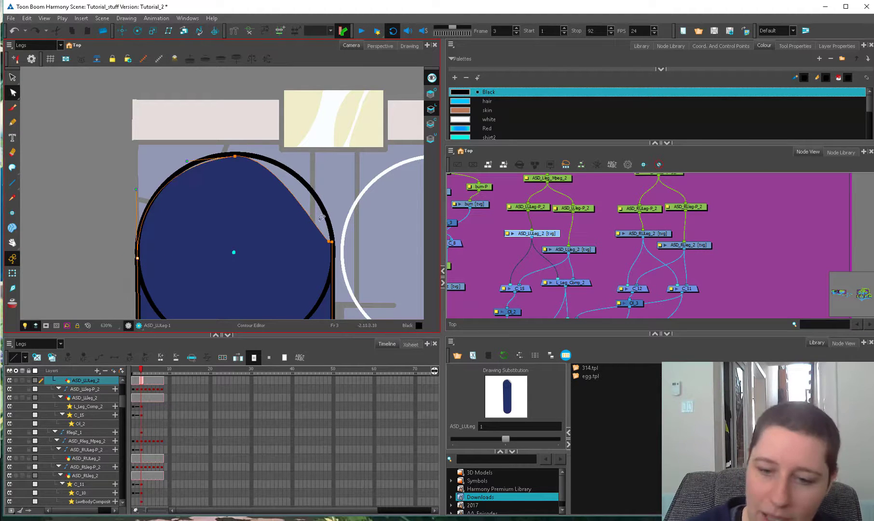
{"action": "mouse_move", "coordinate": [328, 240]}
{"action": "left_mouse_down"}
{"action": "mouse_move", "coordinate": [323, 181]}
{"action": "mouse_move", "coordinate": [334, 192]}
{"action": "mouse_move", "coordinate": [334, 267]}
{"action": "mouse_move", "coordinate": [209, 268]}
{"action": "left_mouse_up"}
- Select the right upper leg drawing and line up its side outline with the hip circle using the Pencil Editor
{"action": "key", "text": "alt+s"}
{"action": "key", "text": "1"}
{"action": "key", "text": "1"}
{"action": "left_click", "coordinate": [274, 241]}
{"action": "key", "text": "2"}
{"action": "key", "text": "2"}
{"action": "key", "text": "2"}
{"action": "key", "text": "alt+q"}
{"action": "key", "text": "2"}
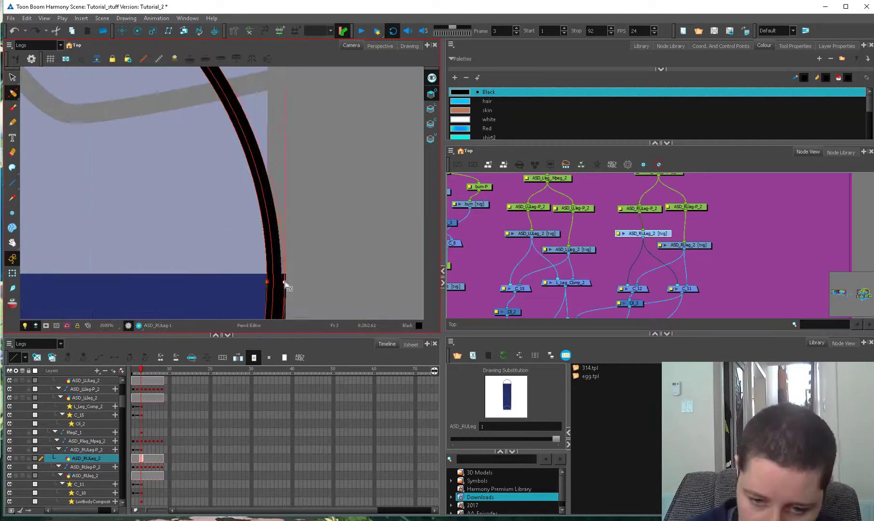
- Round the top of the right upper leg's fill to the hip circle and trim the circle's inner line
{"action": "scroll", "coordinate": [287, 286], "scroll_direction": "down", "scroll_amount": 10}
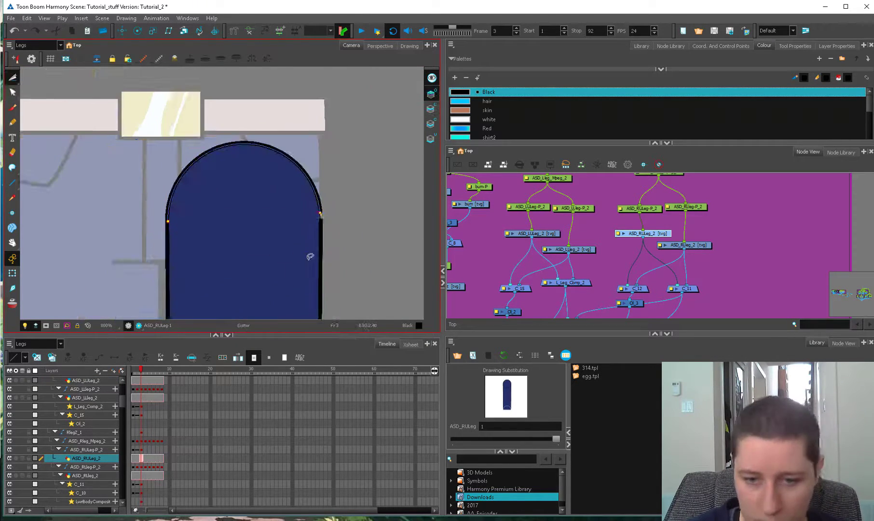
{"action": "left_click", "coordinate": [307, 257]}
{"action": "scroll", "coordinate": [288, 265], "scroll_direction": "up", "scroll_amount": 6}
{"action": "scroll", "coordinate": [288, 265], "scroll_direction": "down", "scroll_amount": 6}
{"action": "left_click", "coordinate": [299, 250]}
- Line up the right lower leg's side outlines with the white joint circle using the Pencil Editor
{"action": "key", "text": "alt+q"}
{"action": "scroll", "coordinate": [189, 250], "scroll_direction": "up", "scroll_amount": 4}
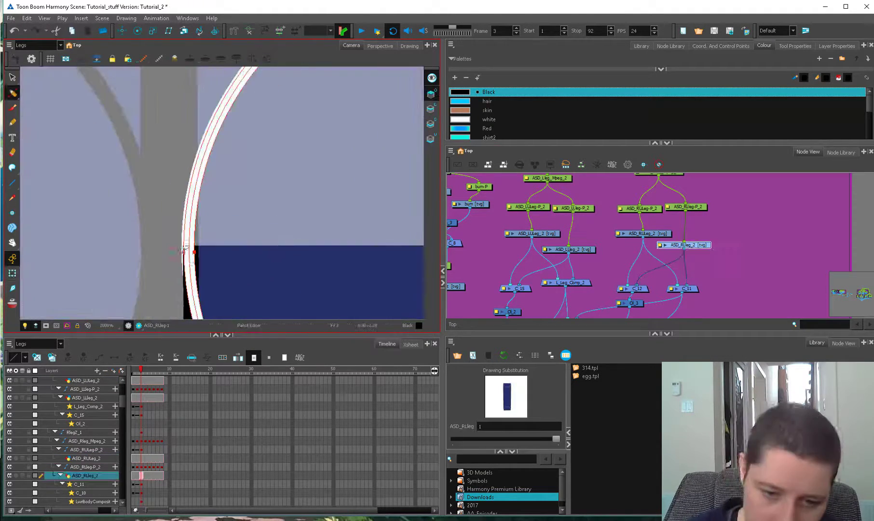
{"action": "left_click_drag", "start_coordinate": [385, 260], "coordinate": [292, 282]}
{"action": "scroll", "coordinate": [292, 283], "scroll_direction": "down", "scroll_amount": 4}
{"action": "key", "text": "alt+e"}
{"action": "left_click", "coordinate": [430, 93]}
{"action": "key", "text": "alt+q"}
{"action": "scroll", "coordinate": [253, 170], "scroll_direction": "down", "scroll_amount": 3}
{"action": "key", "text": "alt+s"}
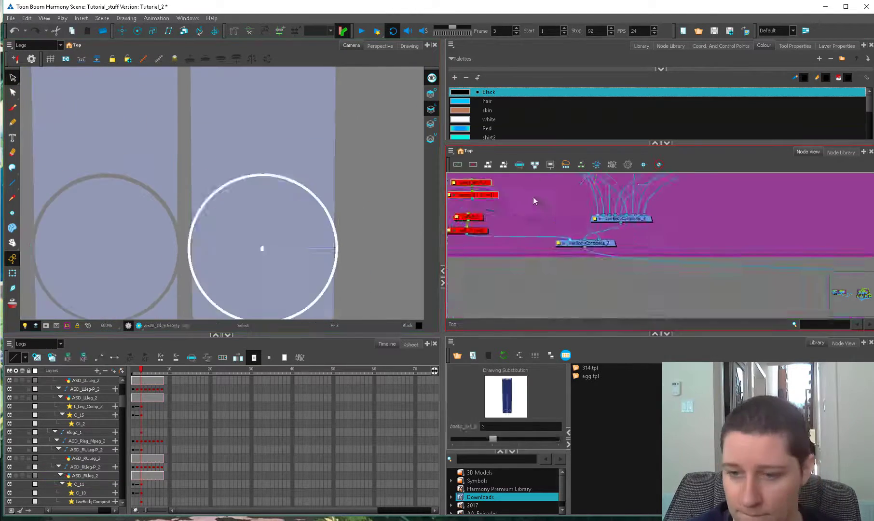
- Curve the bottom of the right upper leg's fill to the knee circle and clean up the circle's line art
{"action": "left_click", "coordinate": [663, 187]}
{"action": "scroll", "coordinate": [269, 217], "scroll_direction": "up", "scroll_amount": 3}
{"action": "left_click", "coordinate": [430, 110]}
{"action": "scroll", "coordinate": [123, 203], "scroll_direction": "up", "scroll_amount": 5}
{"action": "scroll", "coordinate": [182, 236], "scroll_direction": "down", "scroll_amount": 6}
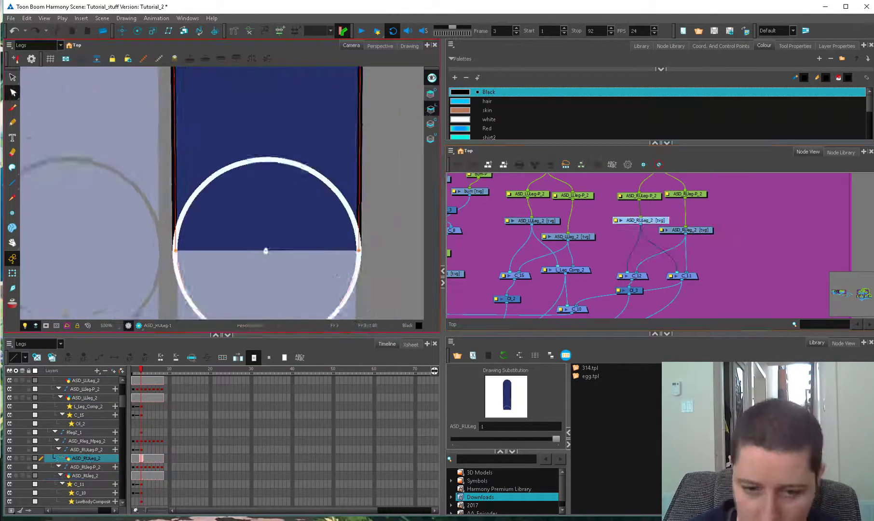
{"action": "left_click", "coordinate": [431, 95]}
{"action": "scroll", "coordinate": [241, 217], "scroll_direction": "down", "scroll_amount": 3}
{"action": "left_click", "coordinate": [226, 261]}
{"action": "left_click", "coordinate": [251, 193]}
{"action": "key", "text": "shift+t"}
{"action": "scroll", "coordinate": [272, 308], "scroll_direction": "down", "scroll_amount": 3}
- On frame 1, fit the left upper leg's outline to its joint circle at the knee
{"action": "left_click", "coordinate": [136, 381]}
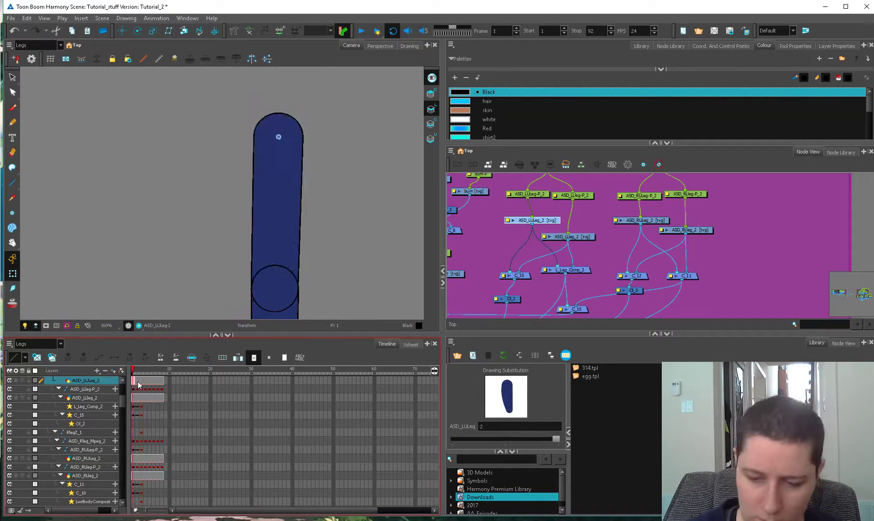
{"action": "left_click", "coordinate": [133, 380]}
{"action": "scroll", "coordinate": [273, 310], "scroll_direction": "up", "scroll_amount": 3}
{"action": "key", "text": "alt+q"}
{"action": "left_click", "coordinate": [316, 291]}
- On frame 1, match the left lower leg's outline to the circle at its end
{"action": "left_click", "coordinate": [164, 398]}
{"action": "left_click", "coordinate": [134, 398]}
{"action": "scroll", "coordinate": [282, 234], "scroll_direction": "up", "scroll_amount": 3}
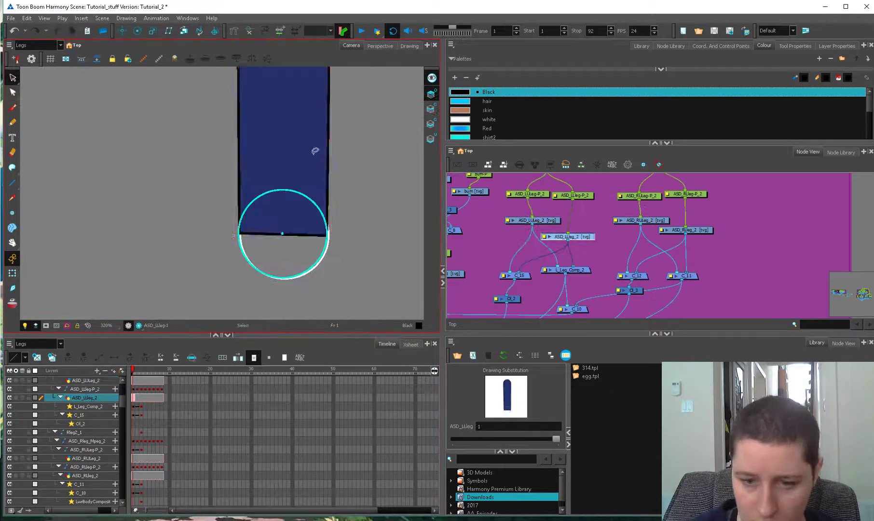
{"action": "left_click", "coordinate": [313, 150]}
{"action": "key", "text": "alt+q"}
- On frame 1, clean up the right upper and lower leg drawings, deleting the leftover joint line
{"action": "left_click", "coordinate": [134, 459]}
{"action": "scroll", "coordinate": [268, 263], "scroll_direction": "up", "scroll_amount": 3}
{"action": "left_click", "coordinate": [228, 285]}
{"action": "left_click", "coordinate": [133, 475]}
{"action": "key", "text": "alt+s"}
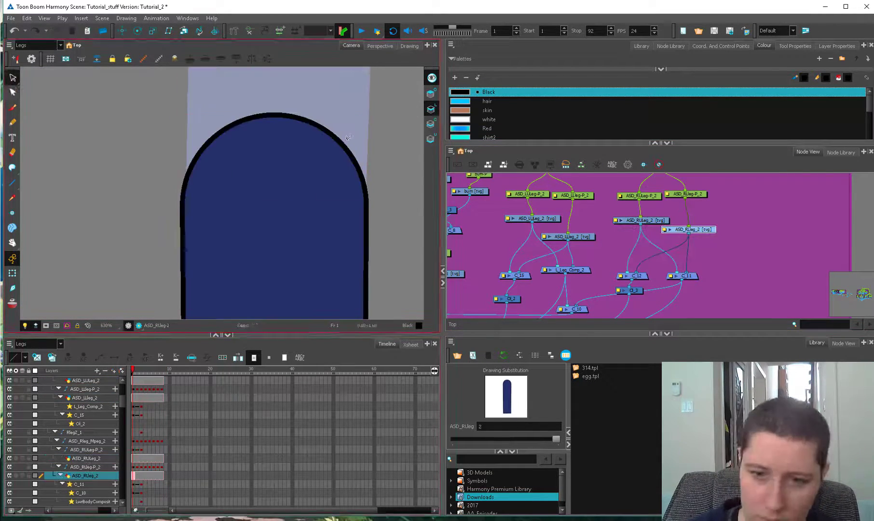
{"action": "key", "text": "Delete"}
- On frame 3, select the pelvis drawing and adjust its side outline to meet the right upper leg
{"action": "left_click", "coordinate": [571, 236]}
{"action": "key", "text": "ctrl+a"}
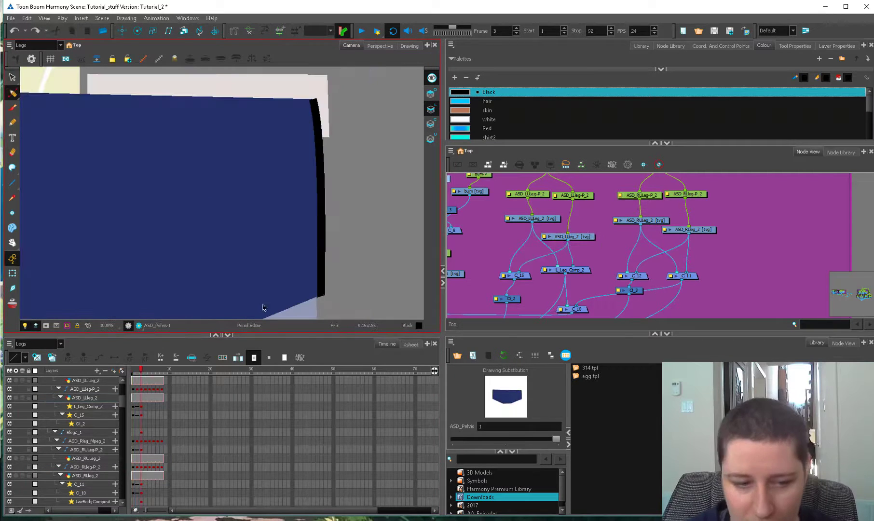
{"action": "left_click", "coordinate": [12, 274]}
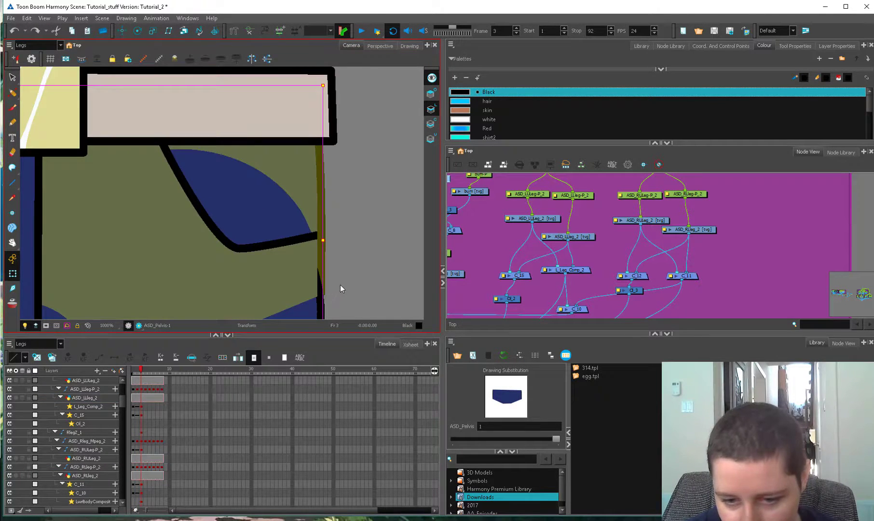
{"action": "key", "text": "alt+q"}
{"action": "mouse_move", "coordinate": [337, 285]}
{"action": "left_mouse_down"}
{"action": "mouse_move", "coordinate": [310, 301]}
{"action": "mouse_move", "coordinate": [356, 291]}
{"action": "left_mouse_up"}
{"action": "scroll", "coordinate": [354, 291], "scroll_direction": "up", "scroll_amount": 1}
- Turn off the Light Table for editing the pelvis outline
{"action": "right_click", "coordinate": [328, 252]}
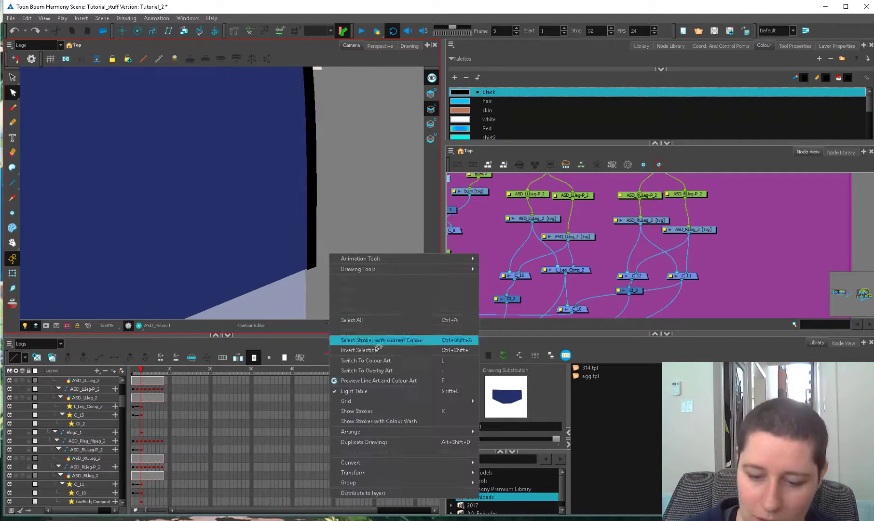
{"action": "left_click", "coordinate": [399, 390]}
{"action": "key", "text": "2"}
{"action": "right_click", "coordinate": [347, 263]}
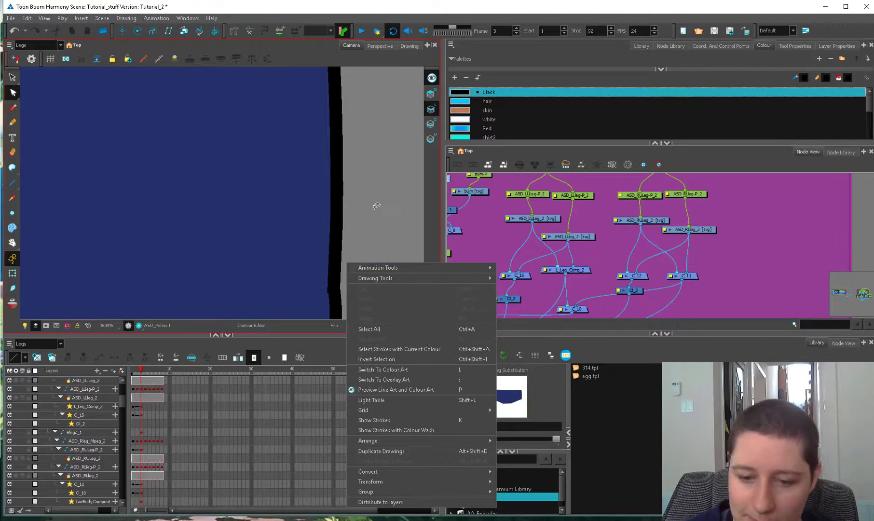
{"action": "left_click", "coordinate": [453, 400]}
- Try reshaping the contour of the pelvis's side outline and undo the changes
{"action": "scroll", "coordinate": [357, 248], "scroll_direction": "down", "scroll_amount": 4}
{"action": "key", "text": "ctrl+z"}
{"action": "scroll", "coordinate": [269, 190], "scroll_direction": "up", "scroll_amount": 2}
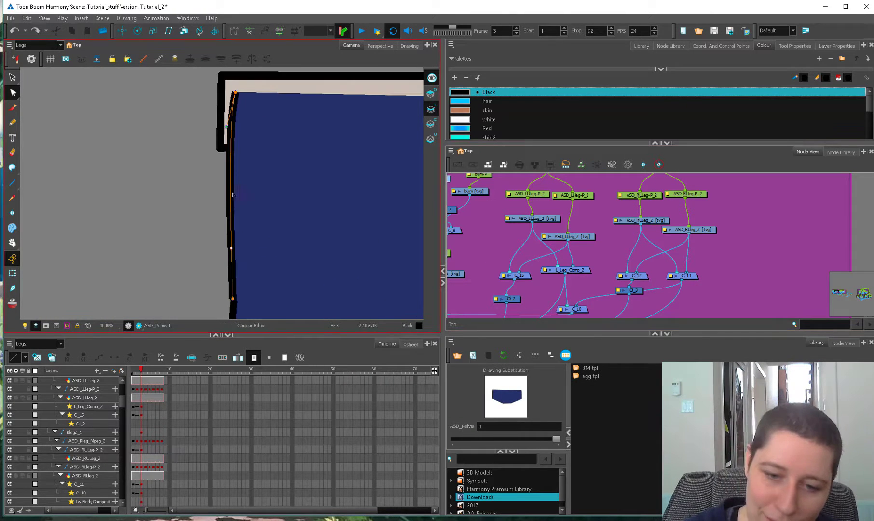
{"action": "key", "text": "ctrl+z"}
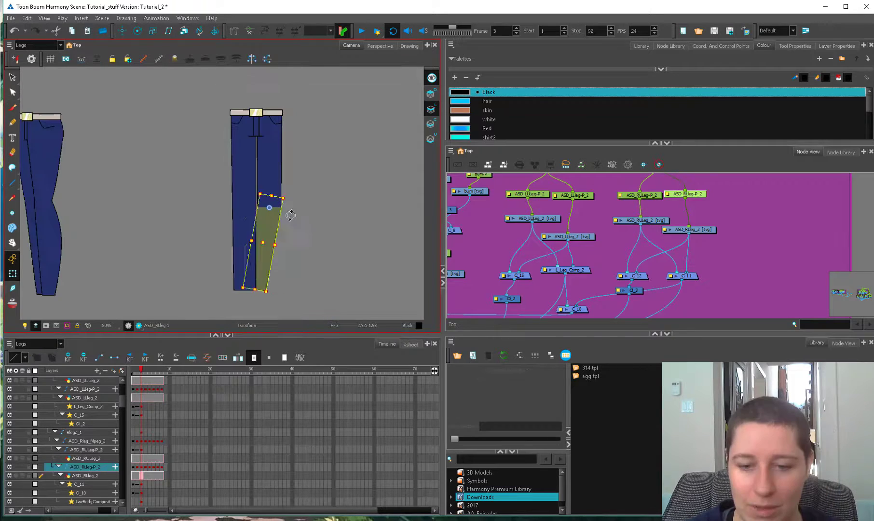
- Try rotating the right leg outward to test how its joints overlap, and undo the rotation
{"action": "left_click_drag", "start_coordinate": [289, 226], "coordinate": [359, 150]}
{"action": "scroll", "coordinate": [276, 254], "scroll_direction": "up", "scroll_amount": 5}
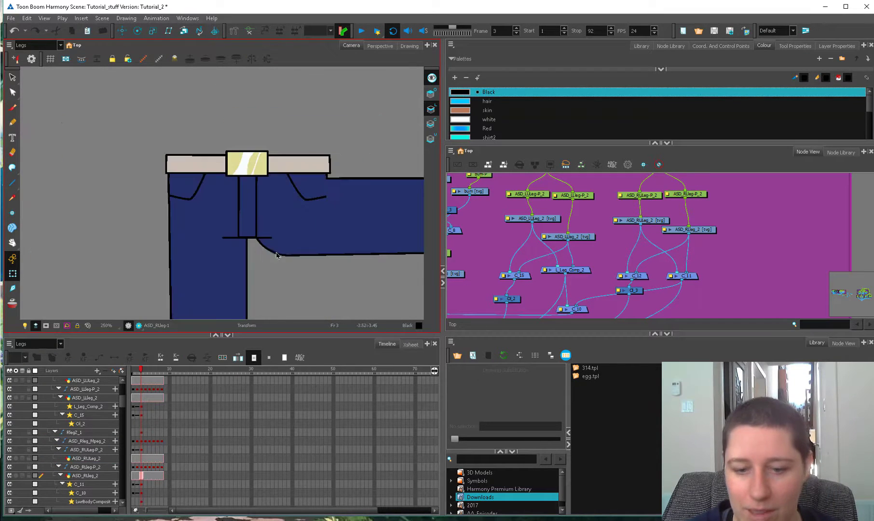
{"action": "scroll", "coordinate": [283, 282], "scroll_direction": "down", "scroll_amount": 3}
{"action": "key", "text": "ctrl+z"}
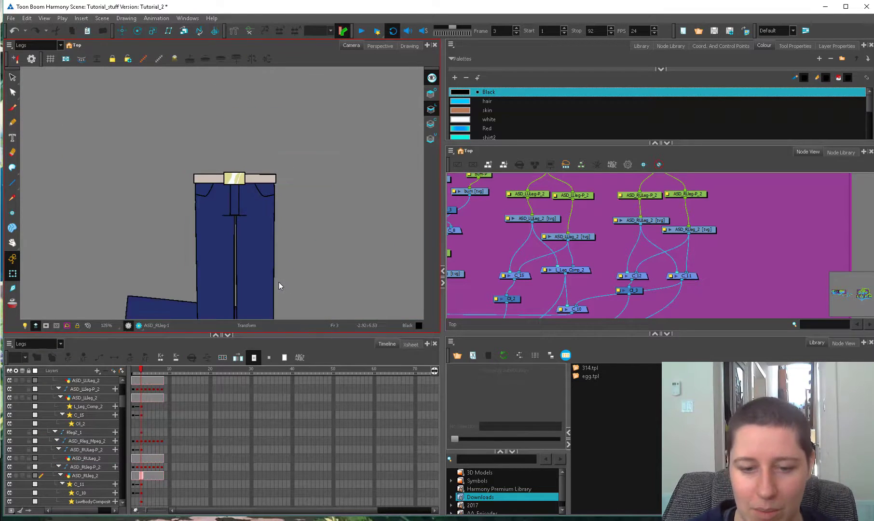
- Examine the right leg raised sideways with its knee bent, and select the upper leg drawing
{"action": "scroll", "coordinate": [270, 282], "scroll_direction": "down", "scroll_amount": 1}
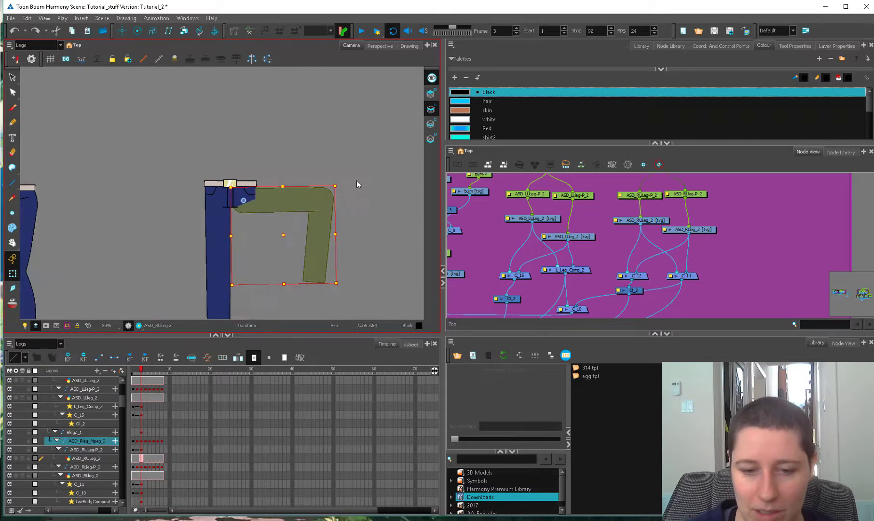
{"action": "left_click", "coordinate": [356, 182]}
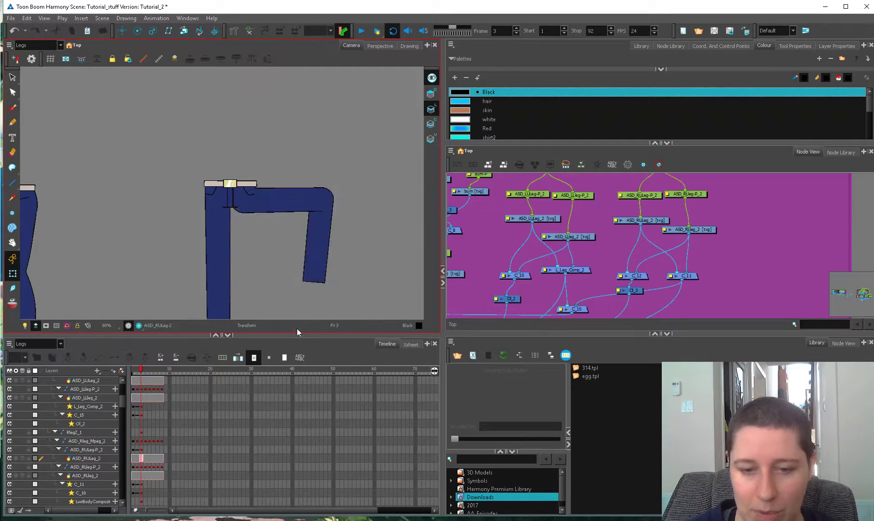
{"action": "left_click", "coordinate": [254, 207]}
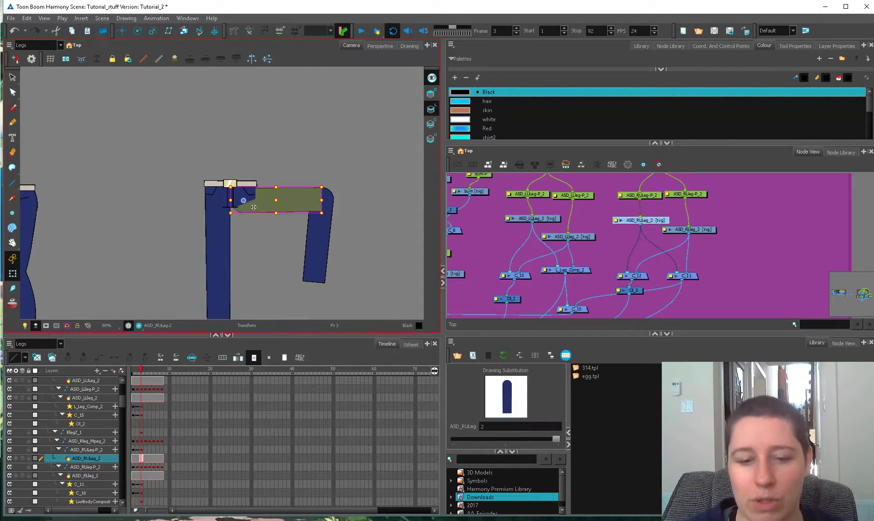
- Undo the right upper leg's test rotations while checking how its hip overlaps the pelvis in the front view
{"action": "key", "text": "ctrl+z"}
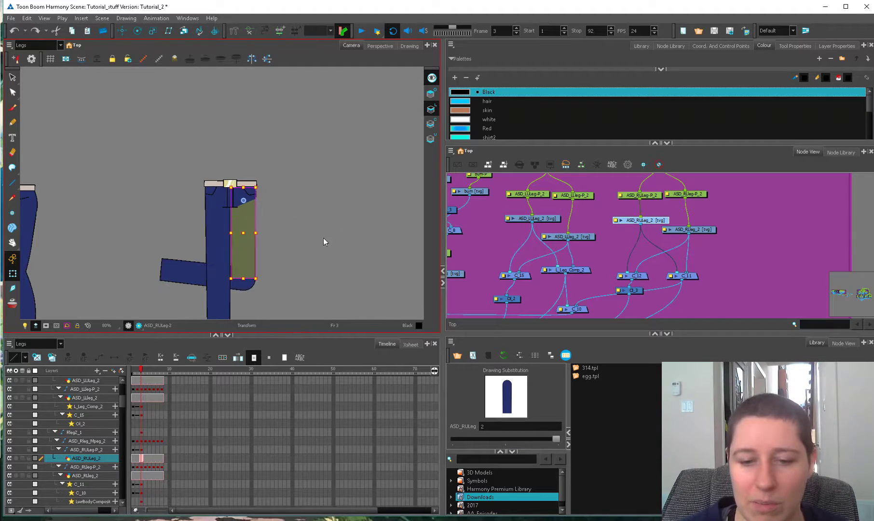
{"action": "key", "text": "ctrl+shift+z"}
{"action": "key", "text": "1"}
{"action": "key", "text": "1"}
{"action": "key", "text": "1"}
{"action": "key", "text": "1"}
{"action": "key", "text": "1"}
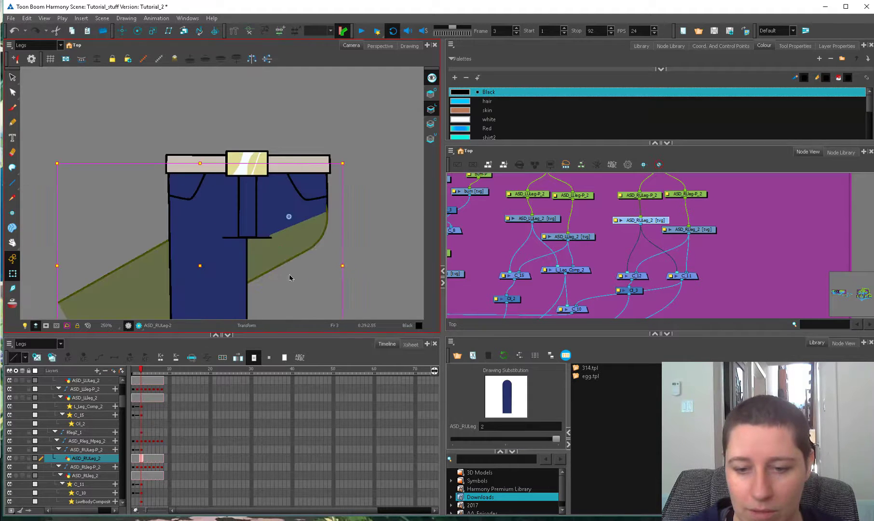
{"action": "key", "text": "ctrl+z"}
{"action": "key", "text": "2"}
{"action": "key", "text": "2"}
- Undo the bend at the right knee and select the whole right leg through its master peg
{"action": "mouse_move", "coordinate": [304, 181]}
{"action": "left_mouse_down"}
{"action": "mouse_move", "coordinate": [297, 232]}
{"action": "mouse_move", "coordinate": [317, 264]}
{"action": "mouse_move", "coordinate": [315, 186]}
{"action": "left_mouse_up"}
{"action": "left_click", "coordinate": [321, 316]}
{"action": "key", "text": "ctrl+z"}
{"action": "left_click", "coordinate": [275, 258]}
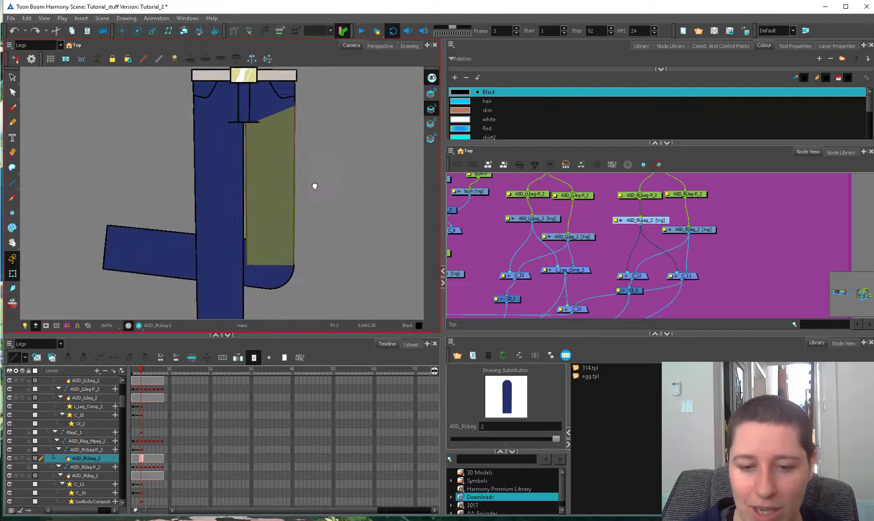
{"action": "left_click", "coordinate": [282, 283]}
{"action": "key", "text": "ctrl+z"}
{"action": "left_click_drag", "start_coordinate": [309, 263], "coordinate": [312, 369]}
{"action": "left_click", "coordinate": [287, 282]}
{"action": "key", "text": "2"}
{"action": "key", "text": "2"}
{"action": "left_click_drag", "start_coordinate": [291, 319], "coordinate": [291, 228]}
{"action": "left_click", "coordinate": [278, 263]}
{"action": "key", "text": "b"}
{"action": "key", "text": "b"}
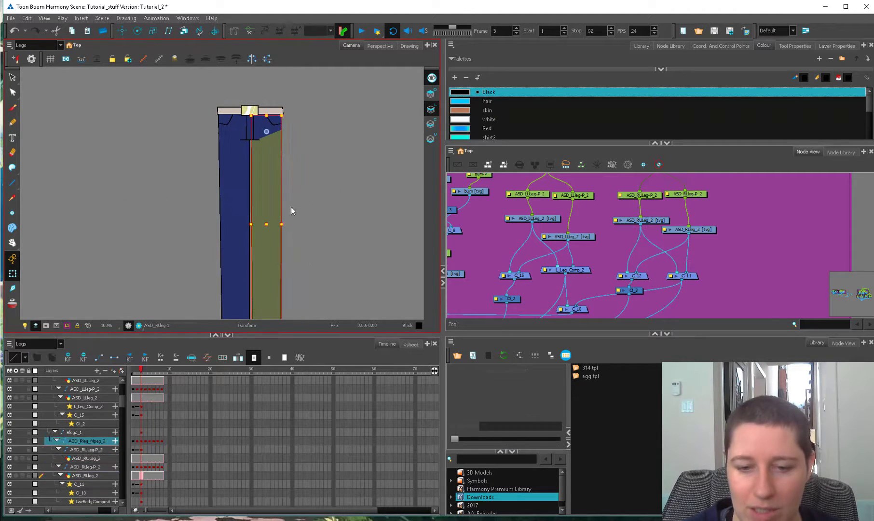
- Try rotating the whole right leg outward and then the left lower leg, undoing each rotation
{"action": "key", "text": "1"}
{"action": "left_click_drag", "start_coordinate": [273, 311], "coordinate": [351, 202]}
{"action": "key", "text": "ctrl+z"}
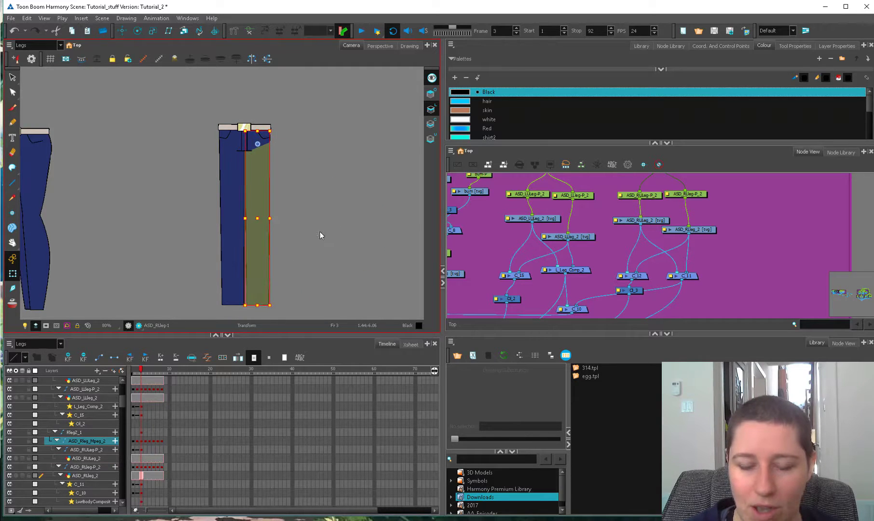
{"action": "left_click", "coordinate": [237, 258]}
{"action": "left_click_drag", "start_coordinate": [246, 207], "coordinate": [256, 280]}
{"action": "key", "text": "ctrl+z"}
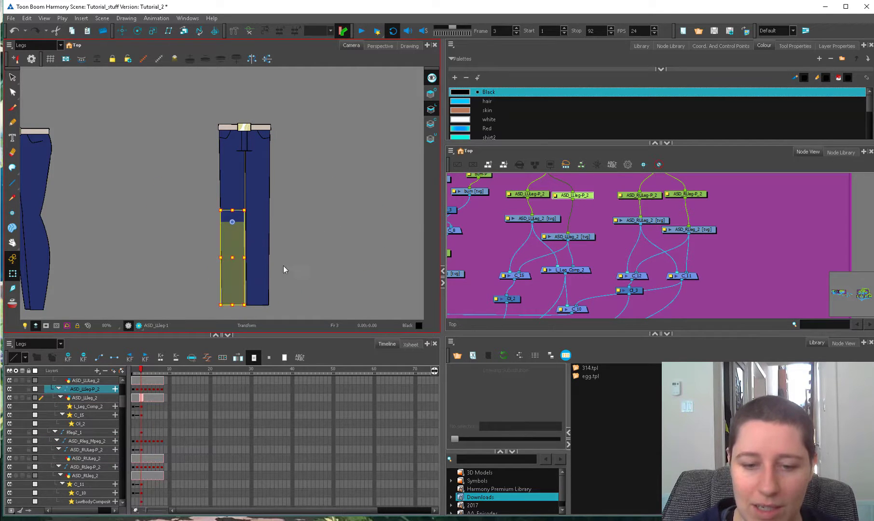
- Try bending the side view's lower leg backward at the knee, undo the rotation, and inspect the knee joint closely
{"action": "left_click", "coordinate": [283, 265]}
{"action": "left_click_drag", "start_coordinate": [169, 298], "coordinate": [320, 296]}
{"action": "left_click", "coordinate": [195, 278]}
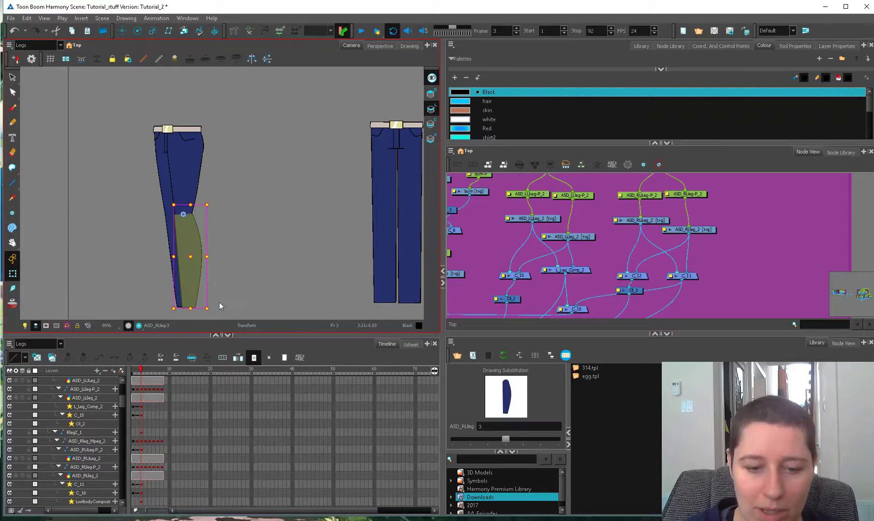
{"action": "left_click_drag", "start_coordinate": [209, 306], "coordinate": [278, 205]}
{"action": "key", "text": "ctrl+z"}
{"action": "left_click_drag", "start_coordinate": [215, 312], "coordinate": [281, 193]}
{"action": "left_click", "coordinate": [264, 316]}
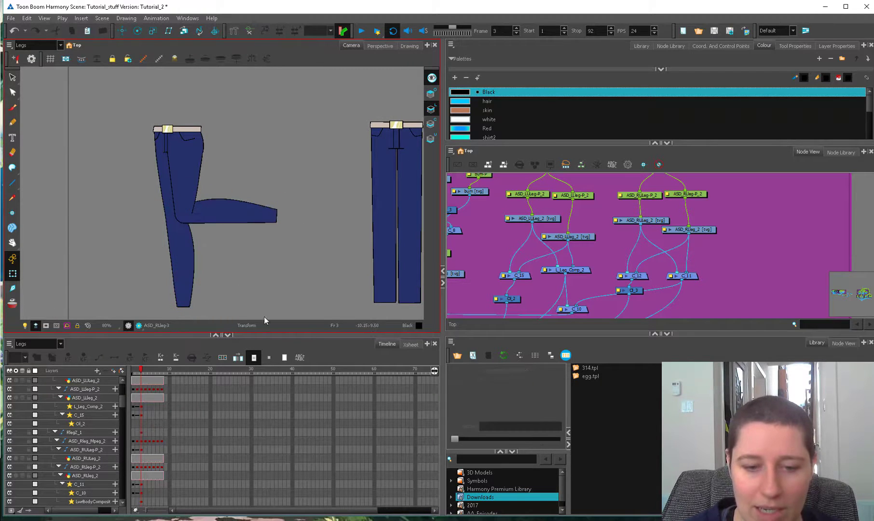
{"action": "left_click", "coordinate": [268, 217]}
{"action": "left_click", "coordinate": [258, 298]}
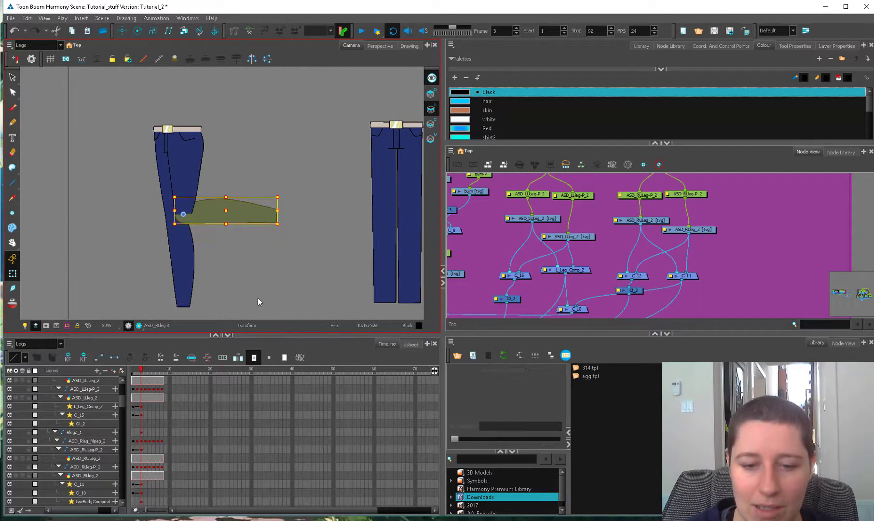
{"action": "key", "text": "ctrl+z"}
{"action": "left_click_drag", "start_coordinate": [176, 217], "coordinate": [238, 238]}
{"action": "scroll", "coordinate": [238, 238], "scroll_direction": "up", "scroll_amount": 4}
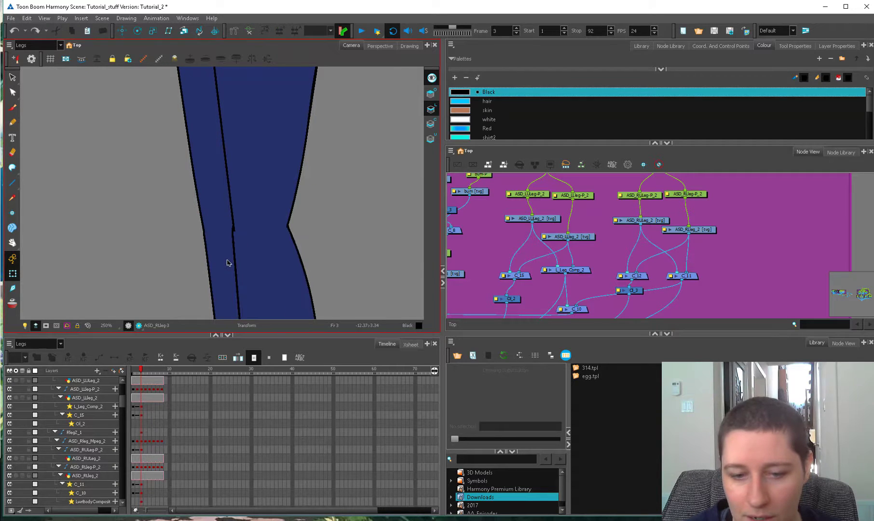
{"action": "left_click", "coordinate": [273, 280]}
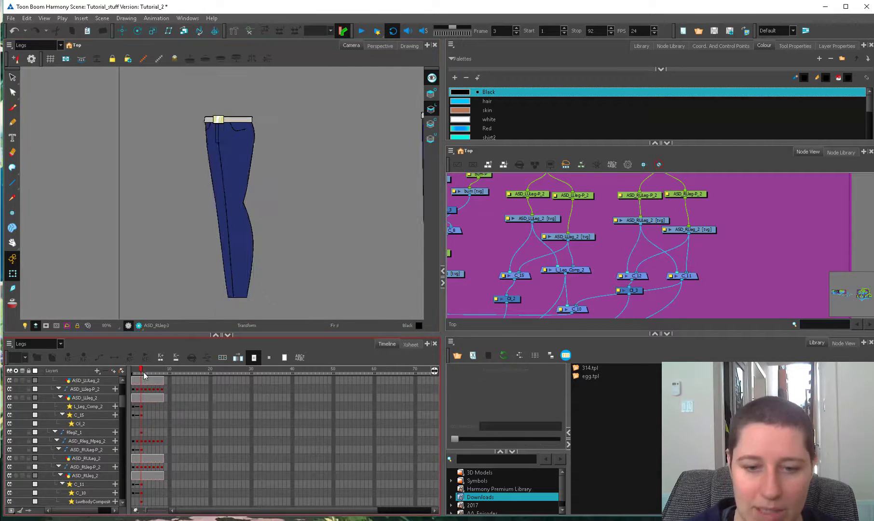
- Try raising the front view's right leg outward from the hip twice on frame 3, and undo the rotations
{"action": "mouse_move", "coordinate": [144, 372]}
{"action": "left_mouse_down"}
{"action": "mouse_move", "coordinate": [153, 377]}
{"action": "mouse_move", "coordinate": [142, 376]}
{"action": "left_mouse_up"}
{"action": "left_click_drag", "start_coordinate": [311, 264], "coordinate": [100, 311]}
{"action": "left_click_drag", "start_coordinate": [286, 276], "coordinate": [314, 248]}
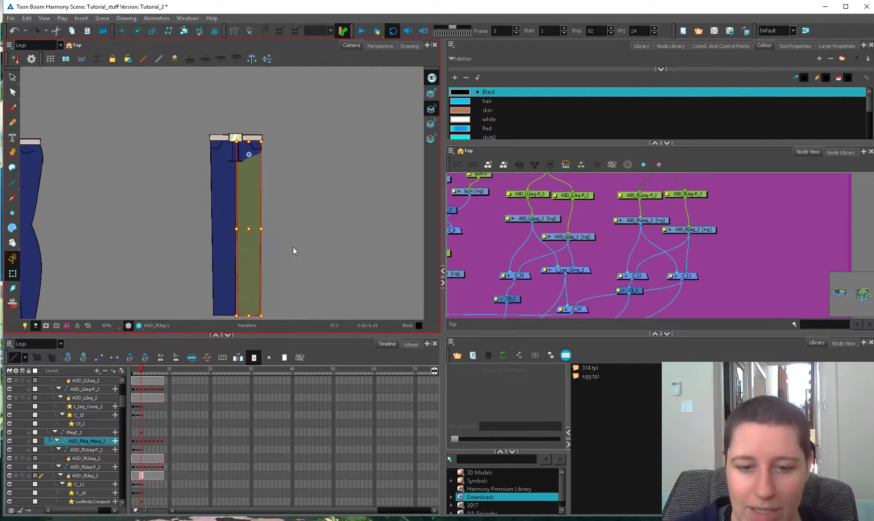
{"action": "left_click_drag", "start_coordinate": [262, 316], "coordinate": [339, 223]}
{"action": "key", "text": "ctrl+z"}
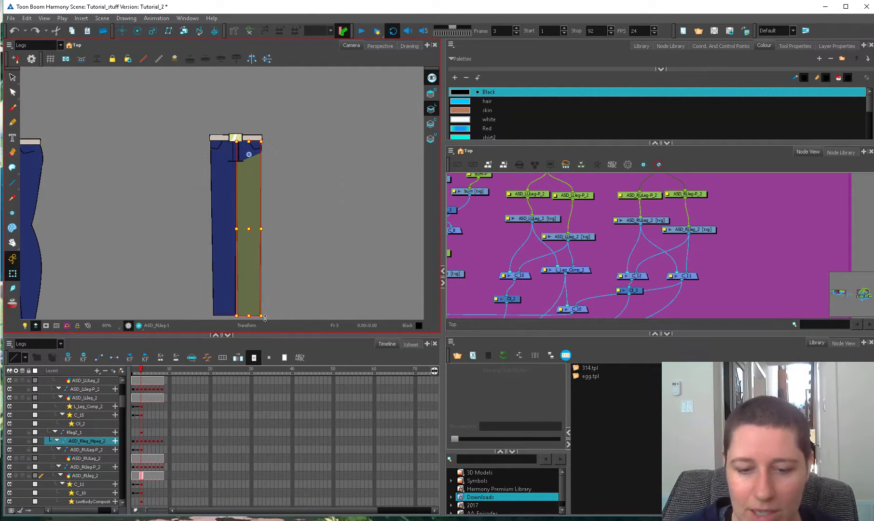
{"action": "left_click_drag", "start_coordinate": [264, 318], "coordinate": [396, 149]}
{"action": "left_click", "coordinate": [280, 285]}
- Disable the pelvis nodes and bring the hip circles from the pants art's overlay into the right upper leg's overlay layer
{"action": "scroll", "coordinate": [291, 244], "scroll_direction": "up", "scroll_amount": 3}
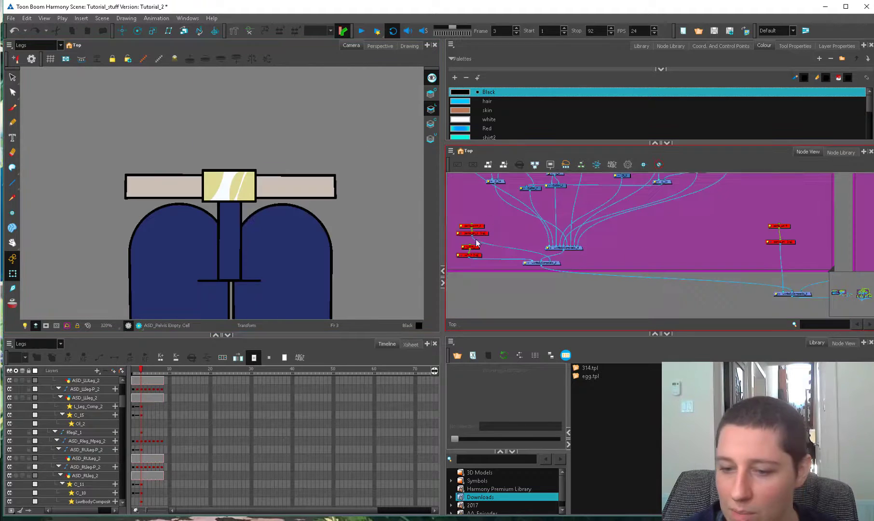
{"action": "left_click_drag", "start_coordinate": [476, 239], "coordinate": [456, 219]}
{"action": "key", "text": "a"}
{"action": "mouse_move", "coordinate": [474, 234]}
{"action": "left_mouse_down"}
{"action": "mouse_move", "coordinate": [762, 184]}
{"action": "mouse_move", "coordinate": [618, 268]}
{"action": "left_mouse_up"}
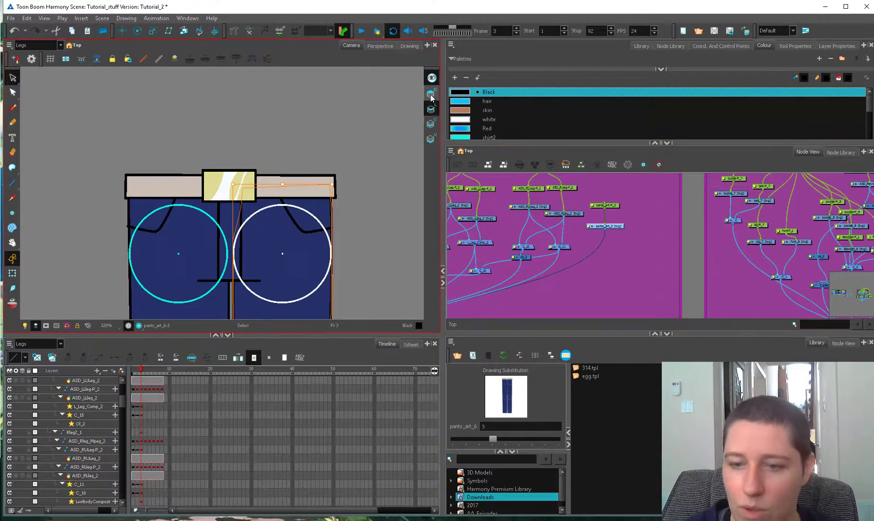
{"action": "left_click", "coordinate": [529, 206]}
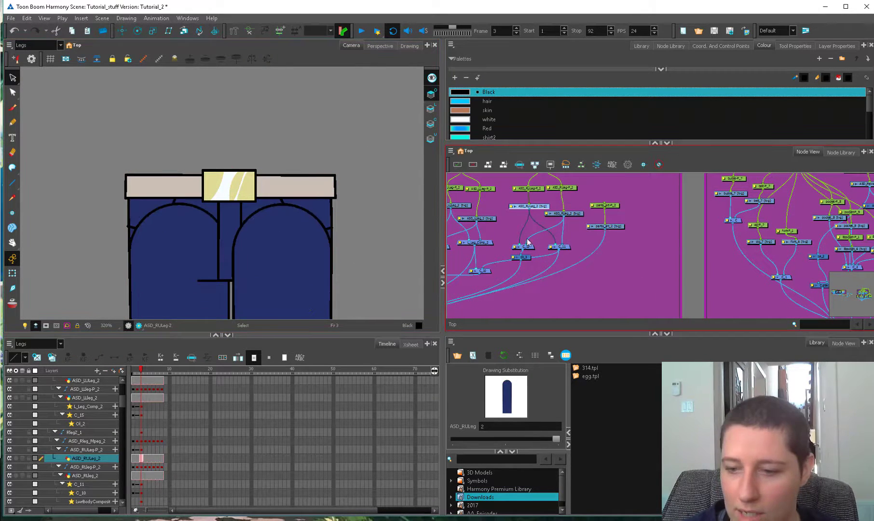
{"action": "left_click", "coordinate": [399, 259]}
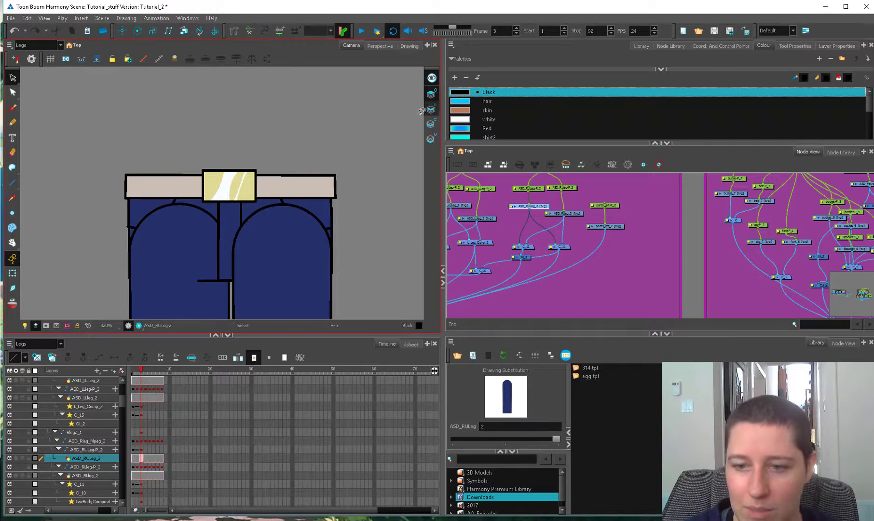
{"action": "left_click", "coordinate": [431, 93]}
- Select the contour of the right upper leg's rounded end together with its joint circle, and nudge them up
{"action": "left_click_drag", "start_coordinate": [307, 159], "coordinate": [261, 300]}
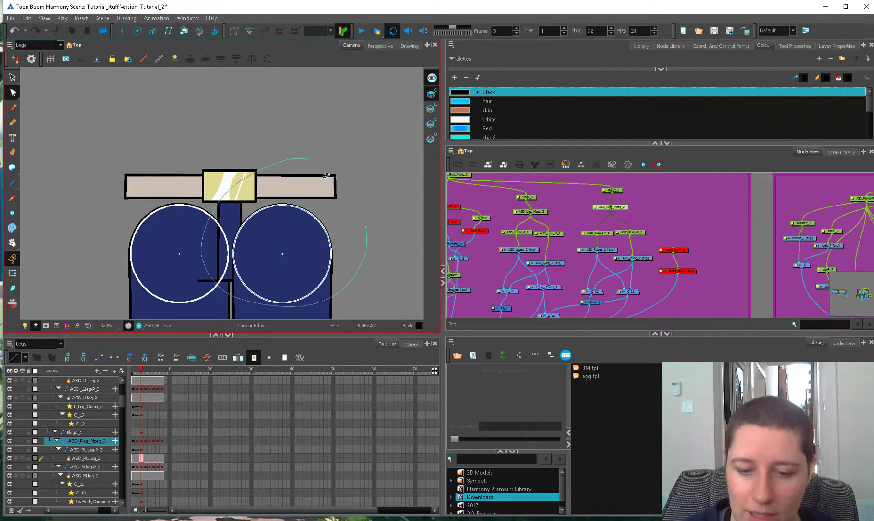
{"action": "left_click_drag", "start_coordinate": [326, 176], "coordinate": [309, 172]}
{"action": "left_click_drag", "start_coordinate": [367, 241], "coordinate": [348, 196]}
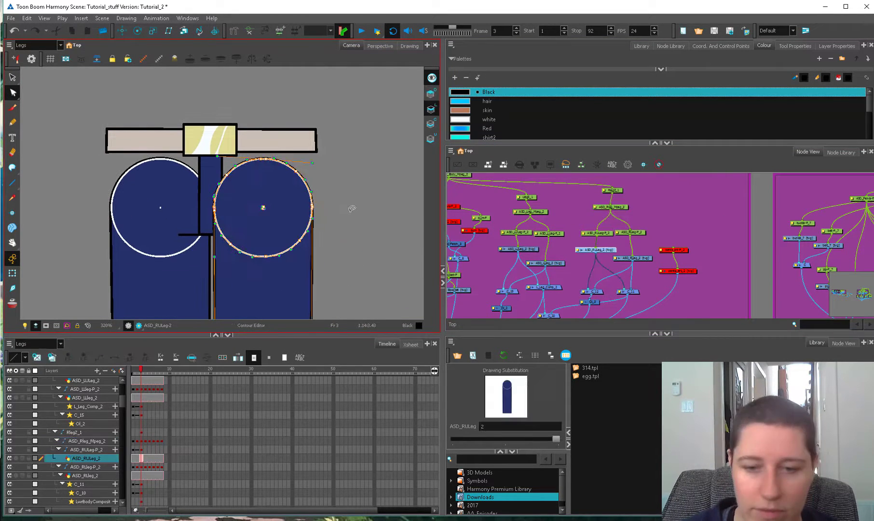
{"action": "key", "text": "Up"}
{"action": "key", "text": "Up"}
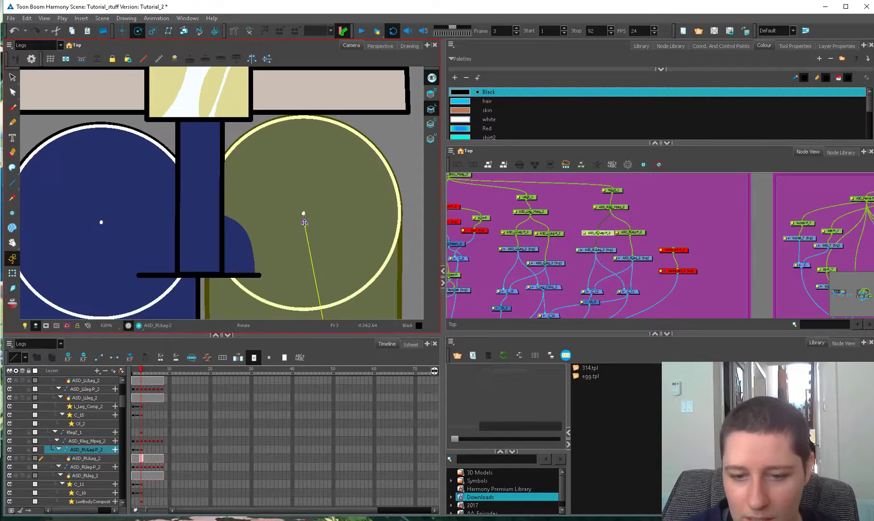
- Align the right upper leg's pivot with its circle's centre, then try transforming the leg and undo the test
{"action": "key", "text": "2"}
{"action": "key", "text": "2"}
{"action": "key", "text": "shift+t"}
{"action": "key", "text": "2"}
{"action": "key", "text": "2"}
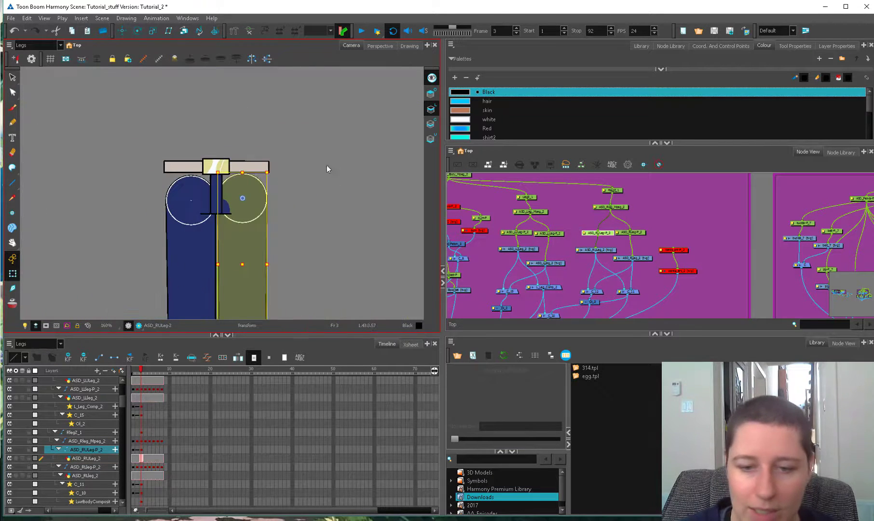
{"action": "left_click_drag", "start_coordinate": [271, 168], "coordinate": [271, 312]}
{"action": "key", "text": "ctrl+z"}
{"action": "key", "text": "2"}
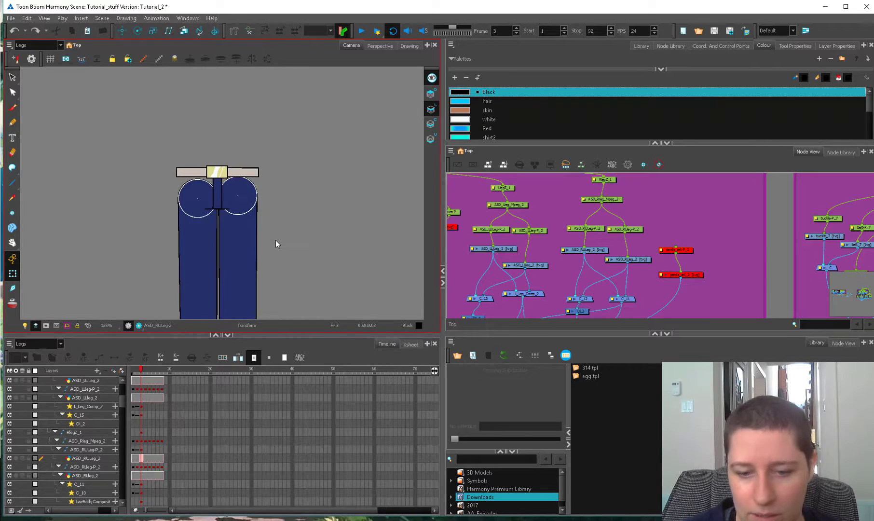
- On frame 1, nudge the contour of the right upper leg drawing upward with the Contour Editor
{"action": "left_click", "coordinate": [136, 370]}
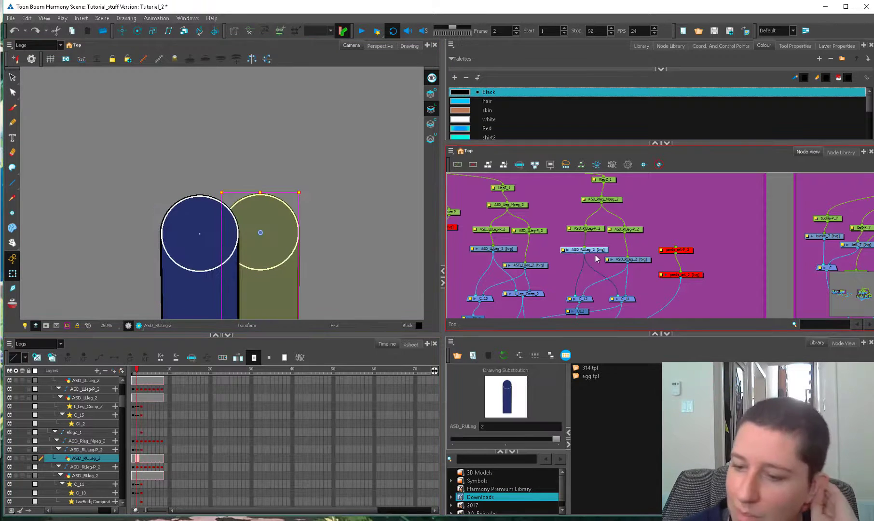
{"action": "left_click_drag", "start_coordinate": [605, 247], "coordinate": [606, 247]}
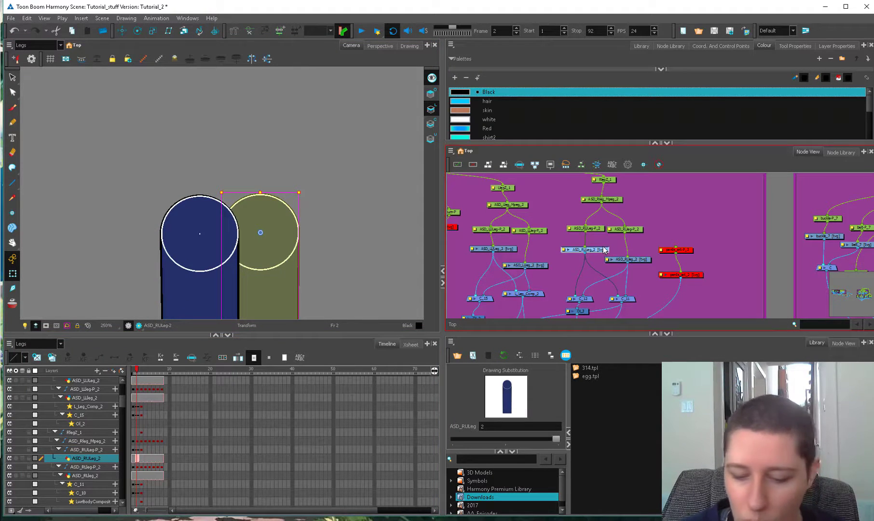
{"action": "left_click", "coordinate": [134, 459]}
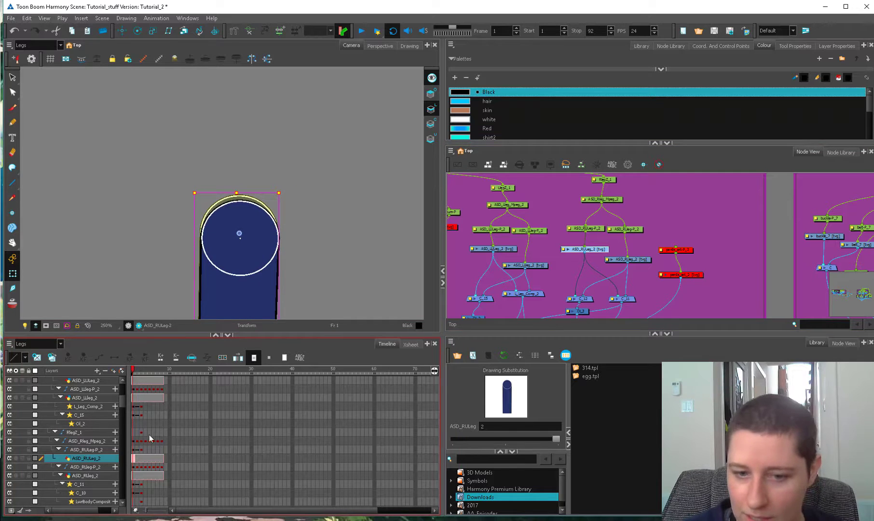
{"action": "key", "text": "1"}
{"action": "key", "text": "alt+q"}
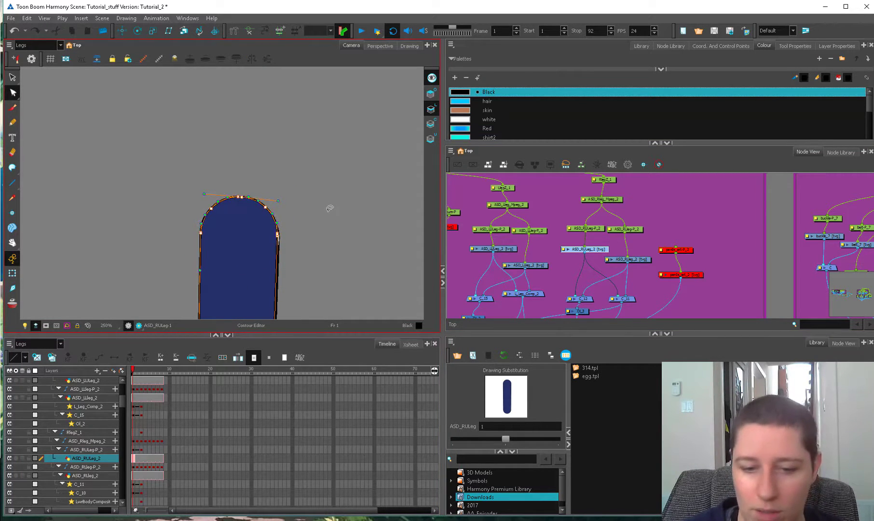
{"action": "key", "text": "Up"}
{"action": "left_click", "coordinate": [228, 259]}
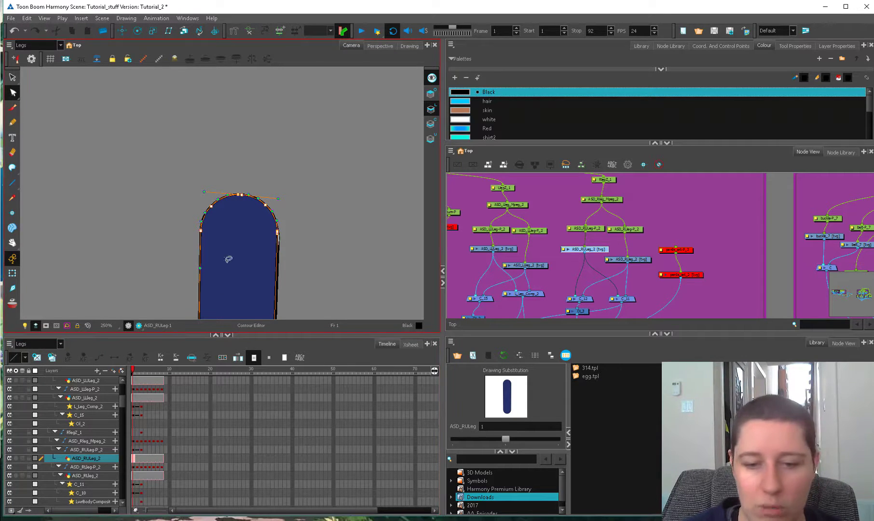
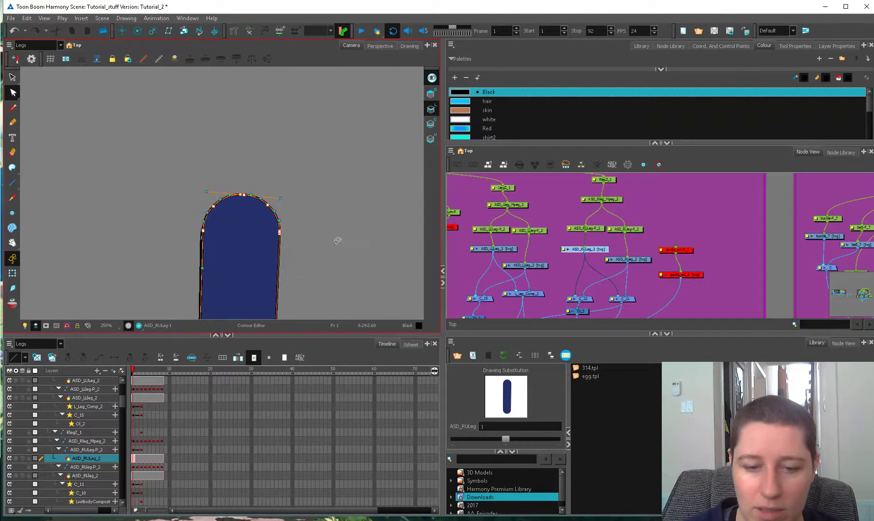
{"action": "left_click", "coordinate": [338, 249]}
{"action": "left_click", "coordinate": [12, 273]}
{"action": "left_click", "coordinate": [321, 249]}
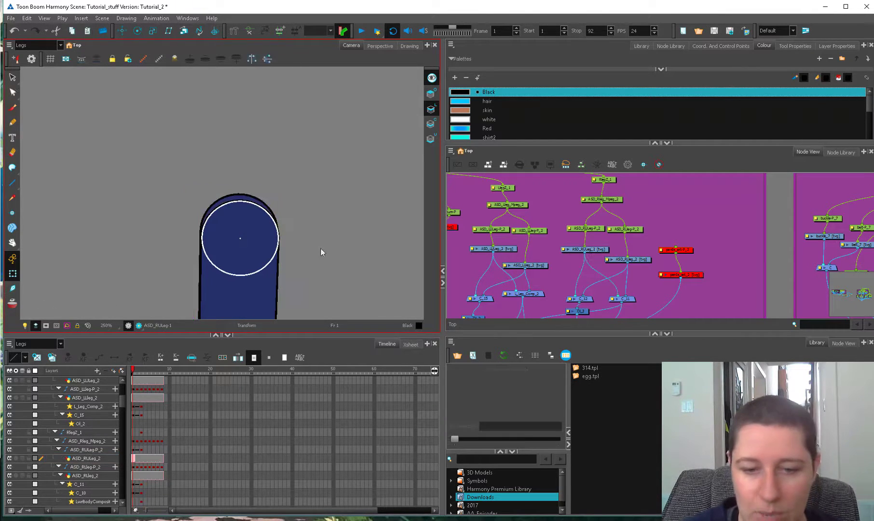
- On frame 3, select the left upper leg's contour and joint circle and nudge them up level with the right leg
{"action": "left_click", "coordinate": [264, 282]}
{"action": "left_click", "coordinate": [140, 369]}
{"action": "key", "text": "alt+q"}
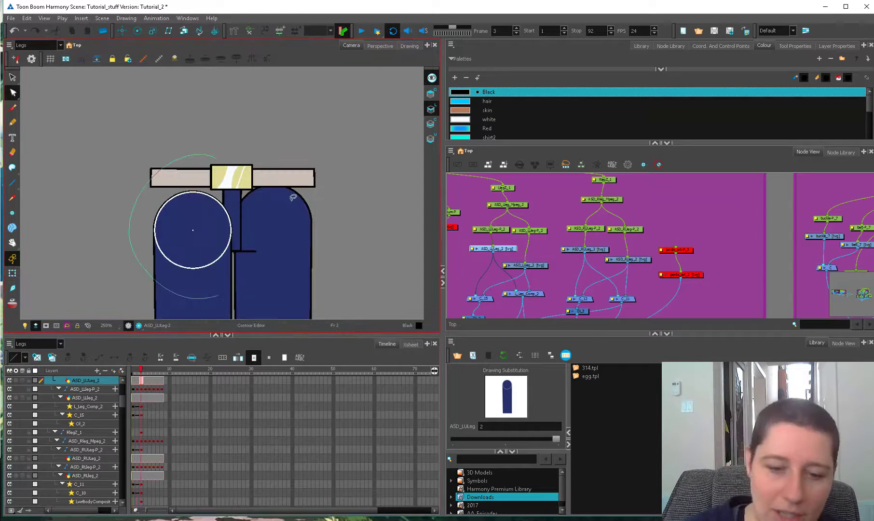
{"action": "key", "text": "ctrl+a"}
{"action": "key", "text": "Up"}
{"action": "key", "text": "Up"}
{"action": "key", "text": "Up"}
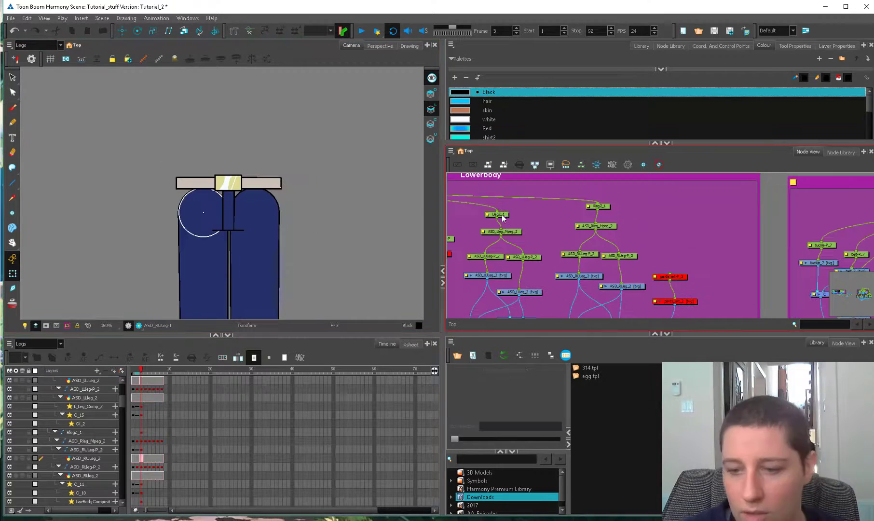
- Rotate both legs outward from their master pegs on frame 3 to test the hip joints
{"action": "left_click", "coordinate": [501, 250]}
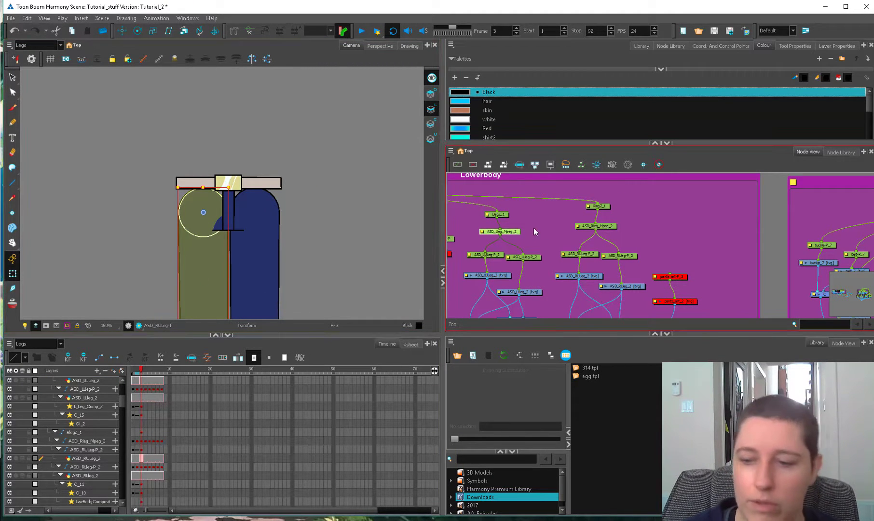
{"action": "left_click", "coordinate": [488, 256]}
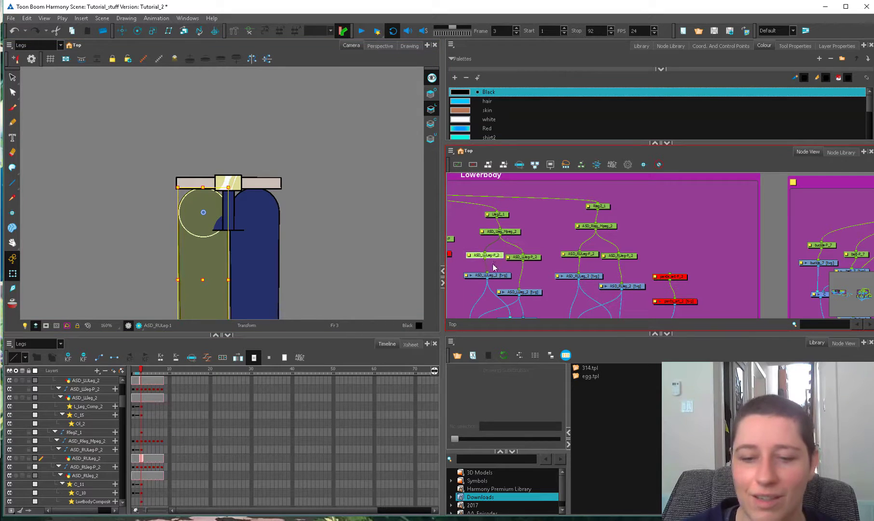
{"action": "left_click", "coordinate": [535, 245]}
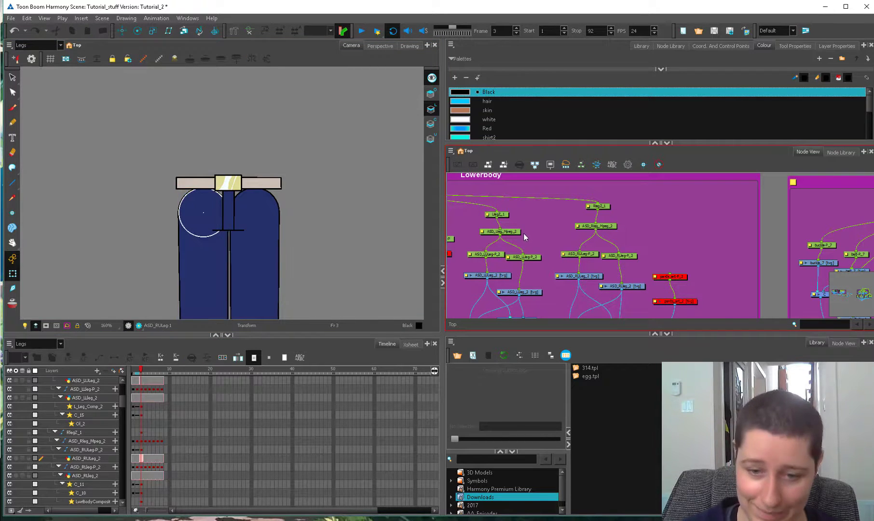
{"action": "left_click", "coordinate": [518, 232]}
{"action": "left_click", "coordinate": [351, 189]}
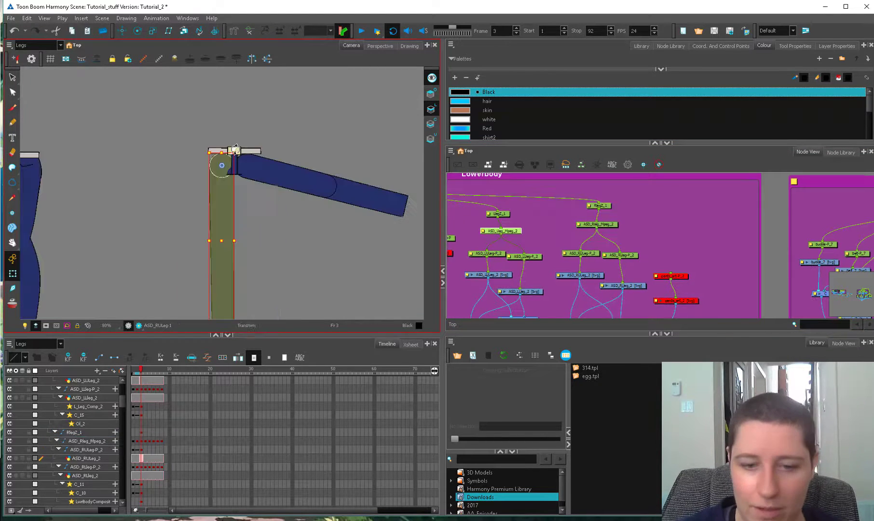
{"action": "left_click_drag", "start_coordinate": [254, 146], "coordinate": [277, 265]}
{"action": "left_click", "coordinate": [323, 211]}
{"action": "key", "text": "2"}
{"action": "key", "text": "2"}
{"action": "key", "text": "2"}
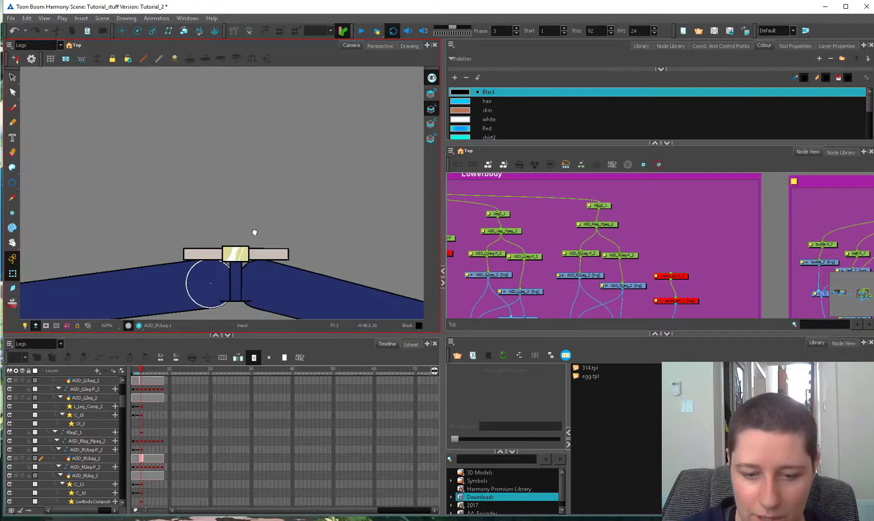
- Try lowering the fork piece slightly beneath the zip, between the two raised legs
{"action": "left_click_drag", "start_coordinate": [255, 232], "coordinate": [272, 143]}
{"action": "key", "text": "2"}
{"action": "key", "text": "2"}
{"action": "left_click", "coordinate": [276, 223]}
{"action": "left_click", "coordinate": [275, 210], "text": "shift"}
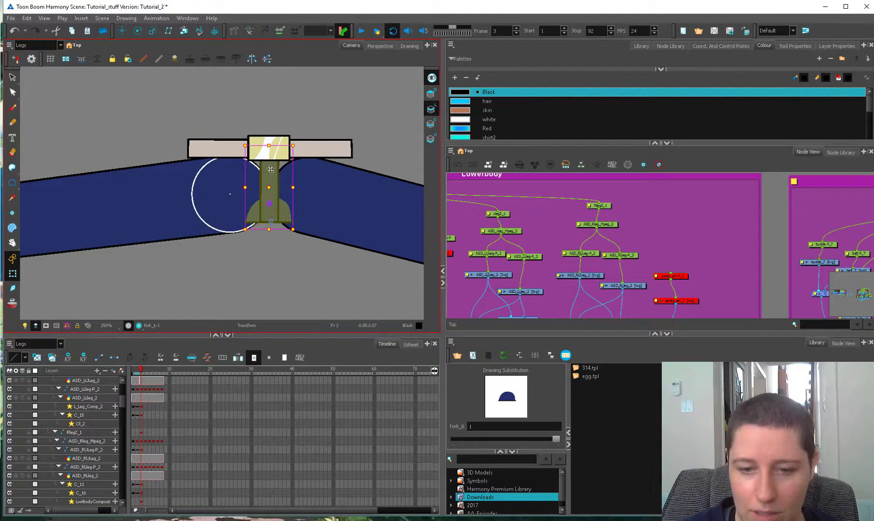
{"action": "left_click_drag", "start_coordinate": [269, 230], "coordinate": [269, 237]}
{"action": "key", "text": "Escape"}
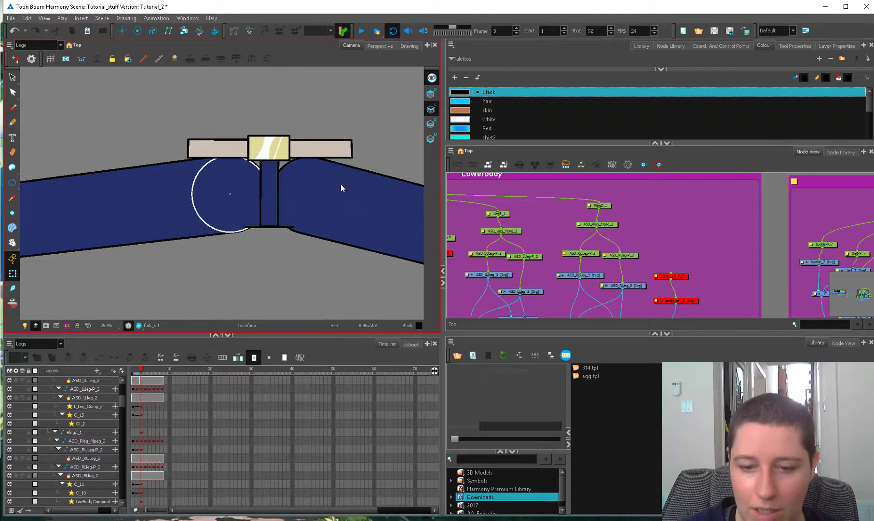
{"action": "key", "text": "1"}
{"action": "key", "text": "1"}
{"action": "key", "text": "2"}
{"action": "key", "text": "2"}
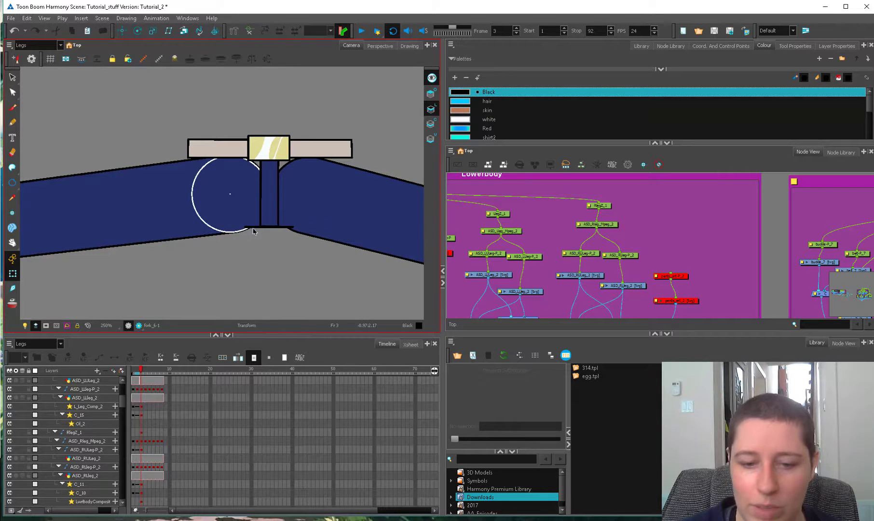
- Undo the last adjustment of the fork piece and clear the selection
{"action": "key", "text": "ctrl+z"}
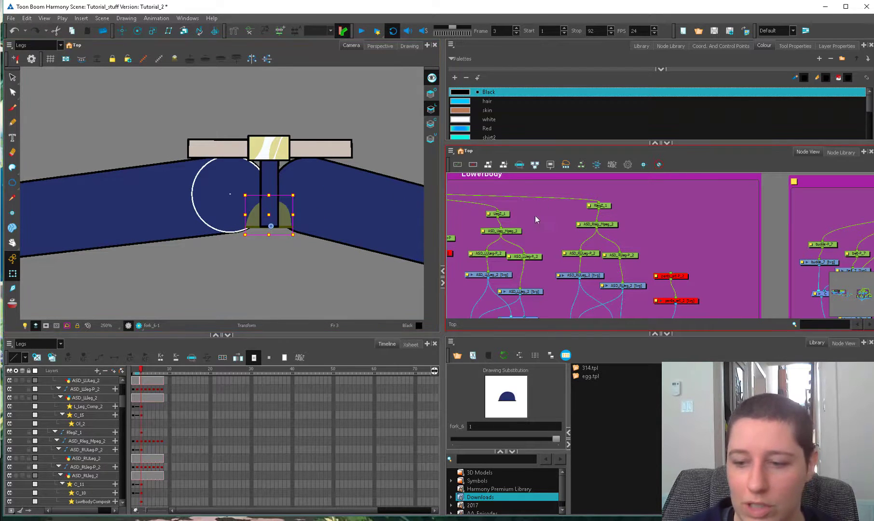
{"action": "left_click", "coordinate": [277, 215]}
{"action": "left_click", "coordinate": [298, 241]}
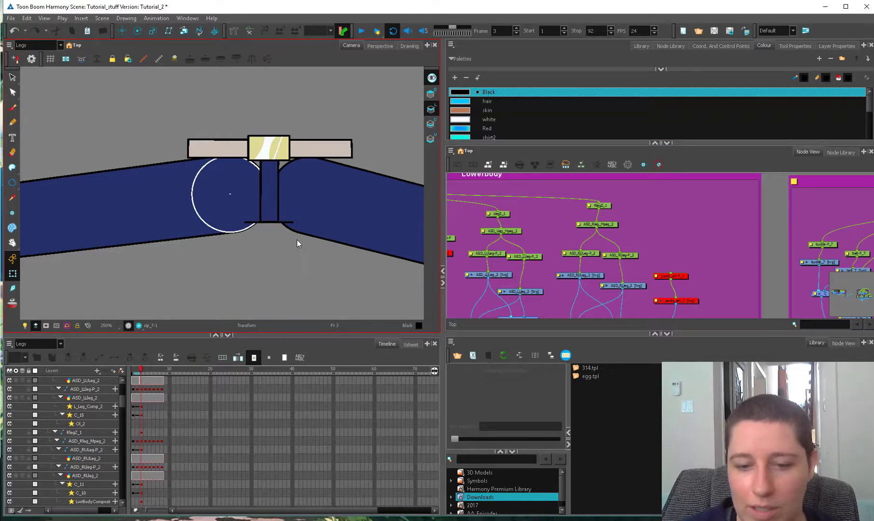
{"action": "key", "text": "1"}
{"action": "key", "text": "1"}
{"action": "key", "text": "1"}
- Reset the test rotations of the right and left leg master pegs so both legs point straight down
{"action": "left_click", "coordinate": [610, 225]}
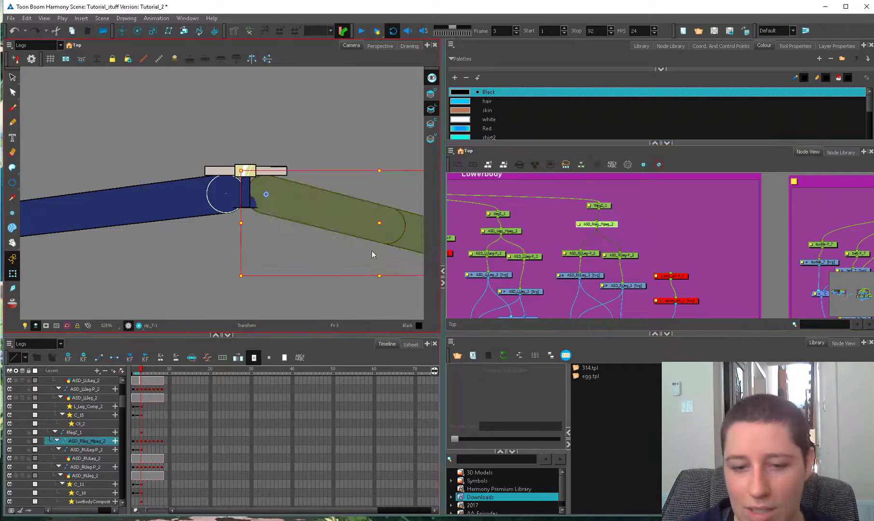
{"action": "key", "text": "shift+r"}
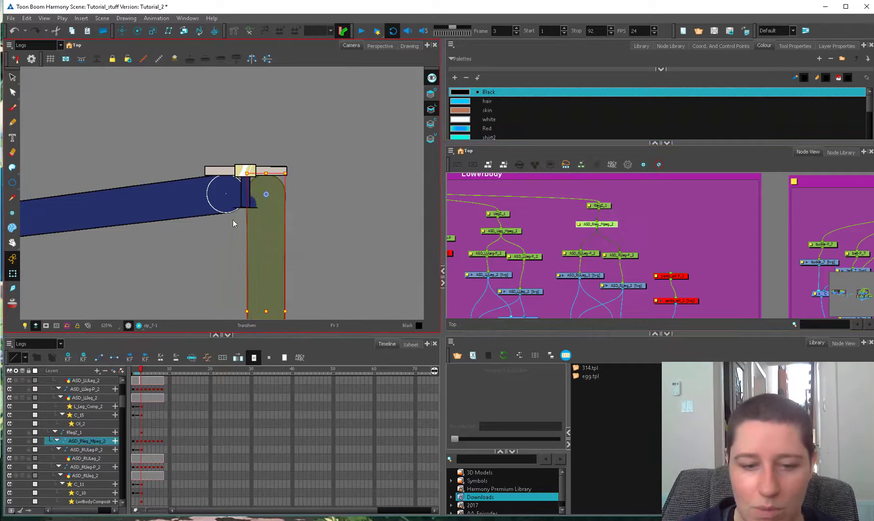
{"action": "left_click", "coordinate": [150, 209]}
{"action": "left_click", "coordinate": [501, 231]}
{"action": "key", "text": "shift+r"}
{"action": "left_click", "coordinate": [282, 250]}
- Shift the pelvis peg and its drawing slightly sideways within the Lowerbody node network
{"action": "key", "text": "1"}
{"action": "key", "text": "1"}
{"action": "key", "text": "1"}
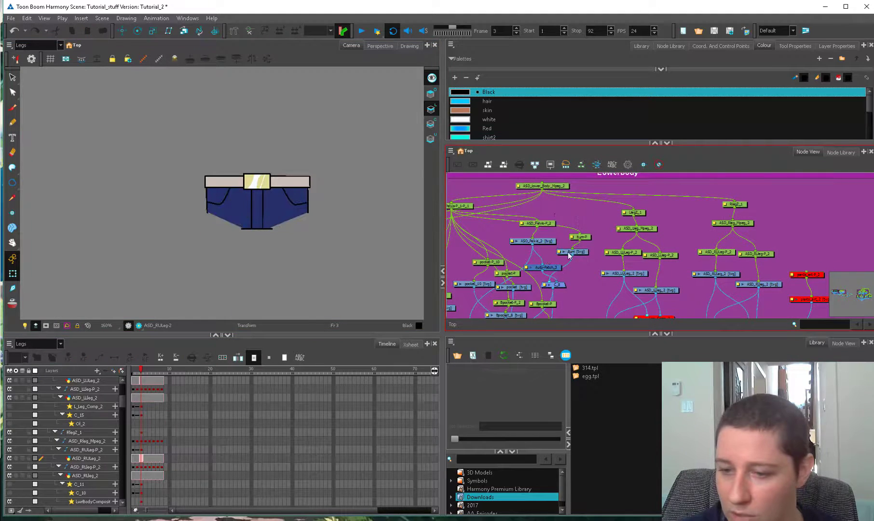
{"action": "left_click_drag", "start_coordinate": [569, 256], "coordinate": [559, 261]}
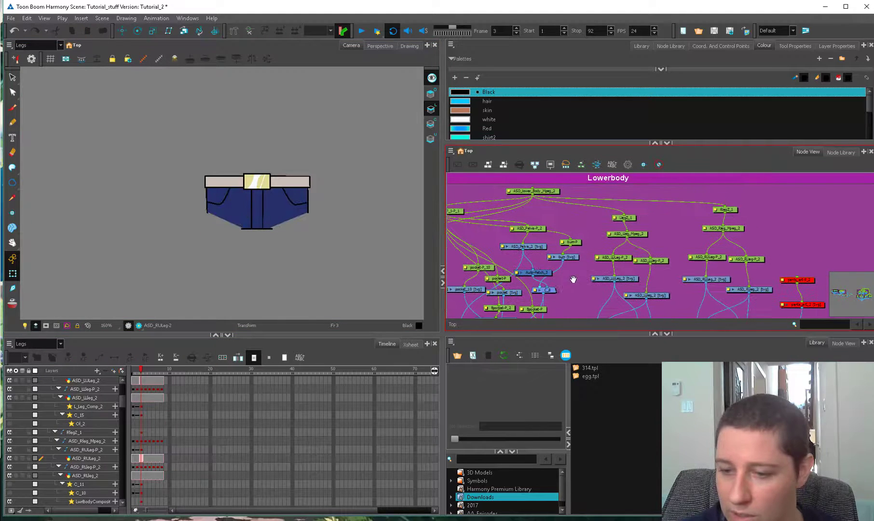
{"action": "left_click_drag", "start_coordinate": [542, 216], "coordinate": [529, 246]}
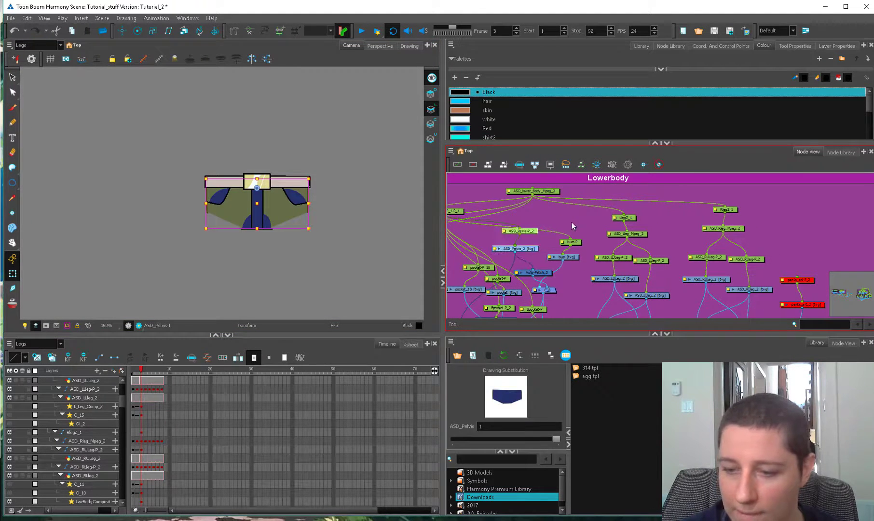
{"action": "left_click", "coordinate": [571, 222]}
- Select the disabled leg composite nodes in the Lowerbody network and enable them
{"action": "left_click_drag", "start_coordinate": [141, 371], "coordinate": [140, 374]}
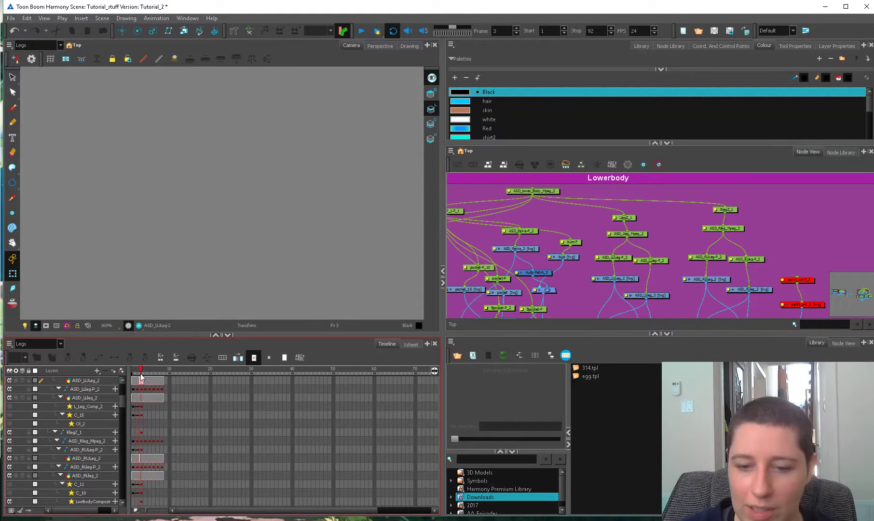
{"action": "left_click_drag", "start_coordinate": [713, 288], "coordinate": [645, 235]}
{"action": "left_click_drag", "start_coordinate": [508, 313], "coordinate": [696, 264]}
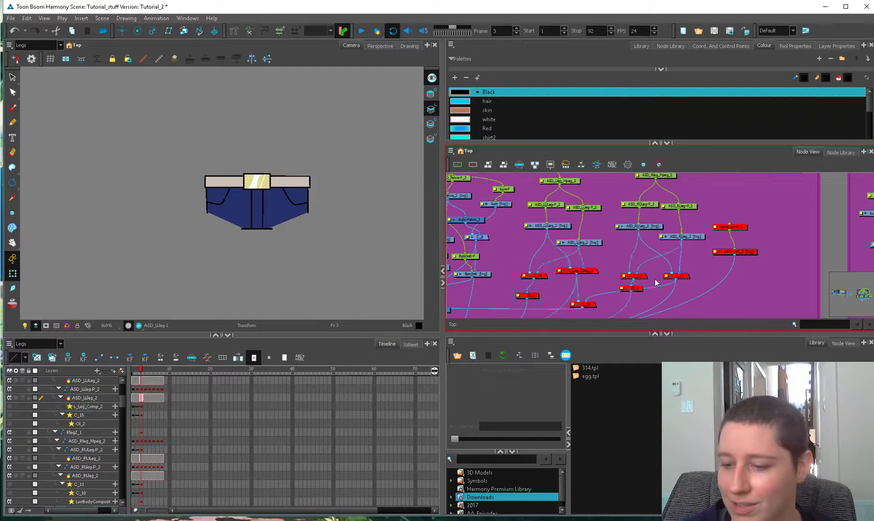
{"action": "key", "text": "a"}
- Examine the straight leg drawings across frames 1 to 4 and try rotating the right lower leg at the knee
{"action": "scroll", "coordinate": [278, 290], "scroll_direction": "down", "scroll_amount": 3}
{"action": "left_click_drag", "start_coordinate": [279, 290], "coordinate": [278, 219]}
{"action": "left_click_drag", "start_coordinate": [141, 372], "coordinate": [145, 375]}
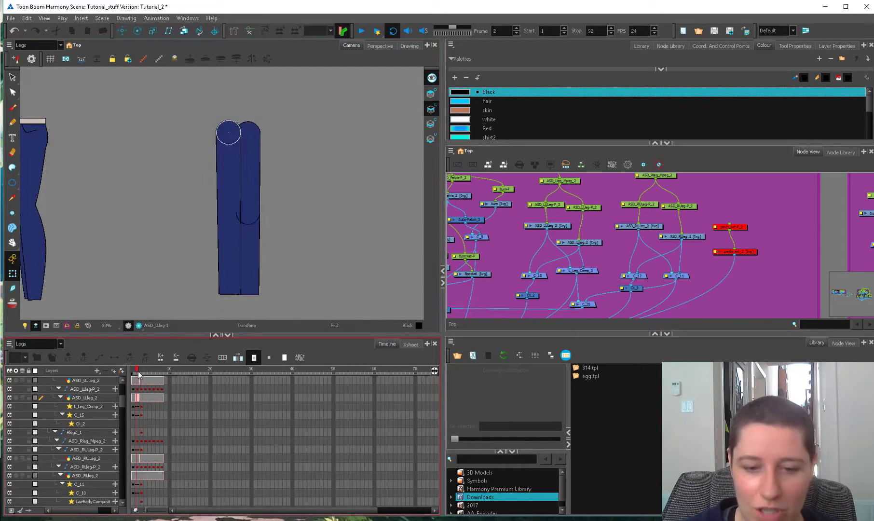
{"action": "left_click", "coordinate": [134, 375]}
{"action": "left_click", "coordinate": [250, 280]}
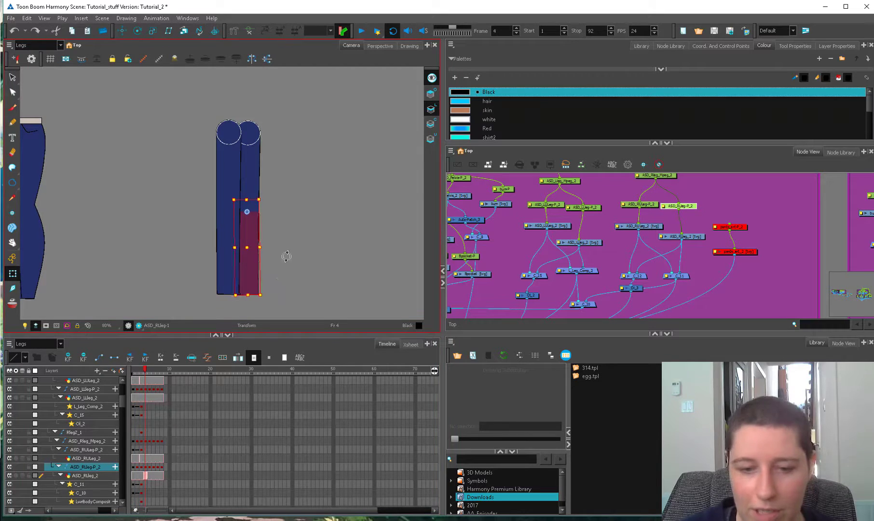
{"action": "left_click_drag", "start_coordinate": [287, 256], "coordinate": [313, 180]}
{"action": "mouse_move", "coordinate": [145, 369]}
{"action": "left_mouse_down"}
{"action": "mouse_move", "coordinate": [171, 369]}
{"action": "mouse_move", "coordinate": [143, 370]}
{"action": "mouse_move", "coordinate": [131, 381]}
{"action": "mouse_move", "coordinate": [157, 374]}
{"action": "mouse_move", "coordinate": [135, 373]}
{"action": "left_mouse_up"}
{"action": "mouse_move", "coordinate": [150, 368]}
{"action": "left_mouse_down"}
{"action": "mouse_move", "coordinate": [166, 368]}
{"action": "mouse_move", "coordinate": [135, 373]}
{"action": "left_mouse_up"}
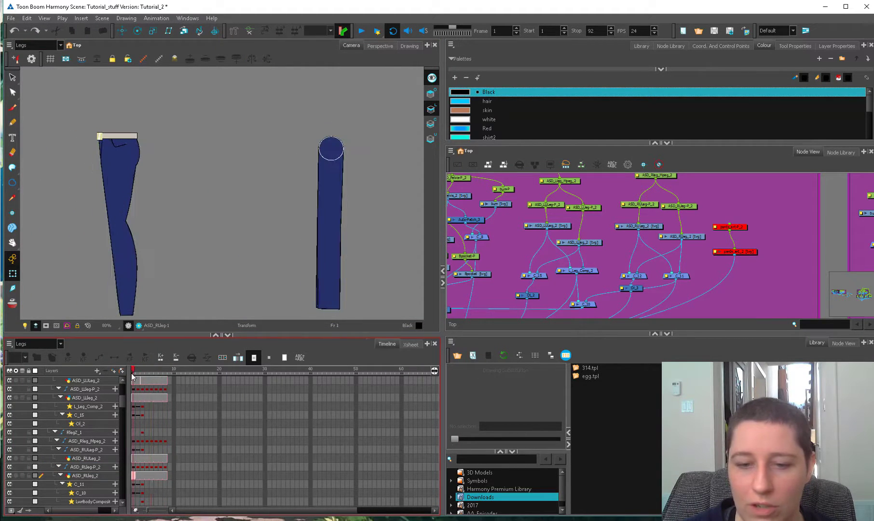
- Examine the finished rig's lower legs and deformation nodes across frames 1 to 9 to compare the knee and calf shapes
{"action": "key", "text": "space"}
{"action": "left_click_drag", "start_coordinate": [196, 225], "coordinate": [292, 202]}
{"action": "key", "text": "2"}
{"action": "key", "text": "2"}
{"action": "left_click", "coordinate": [228, 258]}
{"action": "key", "text": "space"}
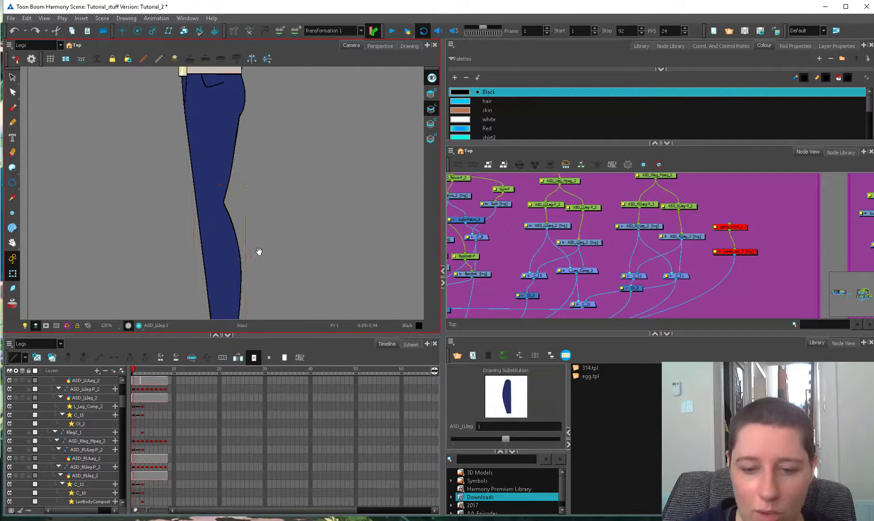
{"action": "left_click_drag", "start_coordinate": [258, 251], "coordinate": [269, 219]}
{"action": "left_click_drag", "start_coordinate": [151, 370], "coordinate": [155, 370]}
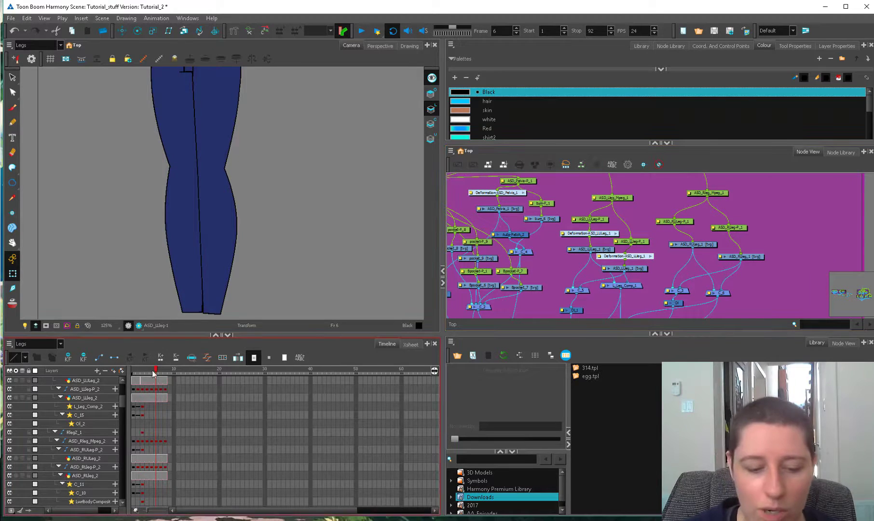
{"action": "left_click_drag", "start_coordinate": [155, 376], "coordinate": [142, 377]}
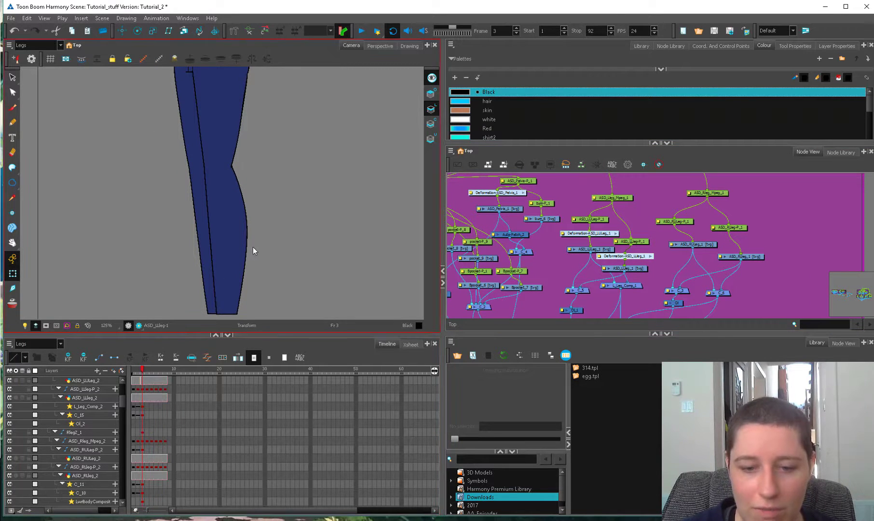
{"action": "left_click", "coordinate": [619, 242]}
{"action": "left_click_drag", "start_coordinate": [638, 257], "coordinate": [638, 256]}
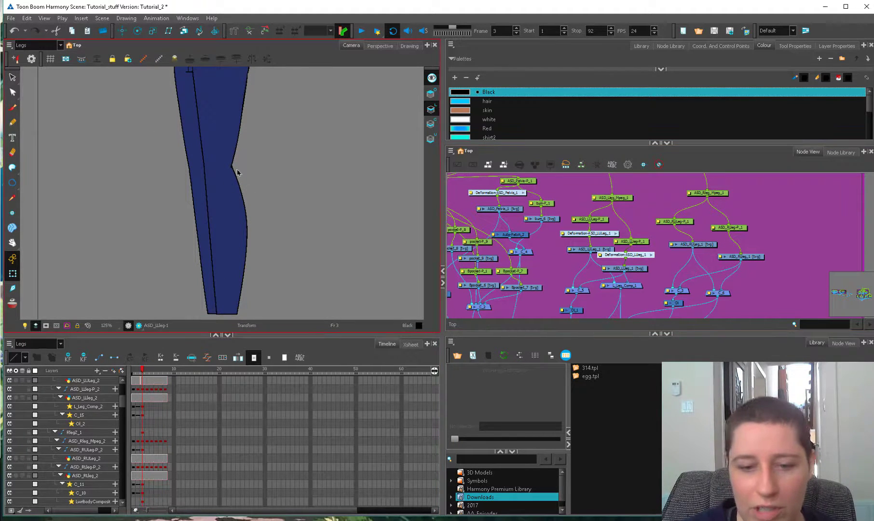
{"action": "left_click", "coordinate": [138, 372]}
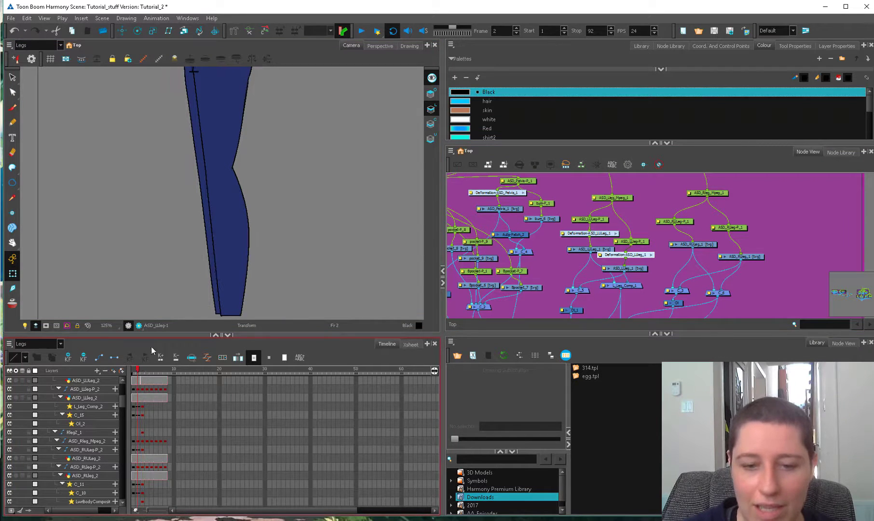
{"action": "key", "text": "comma"}
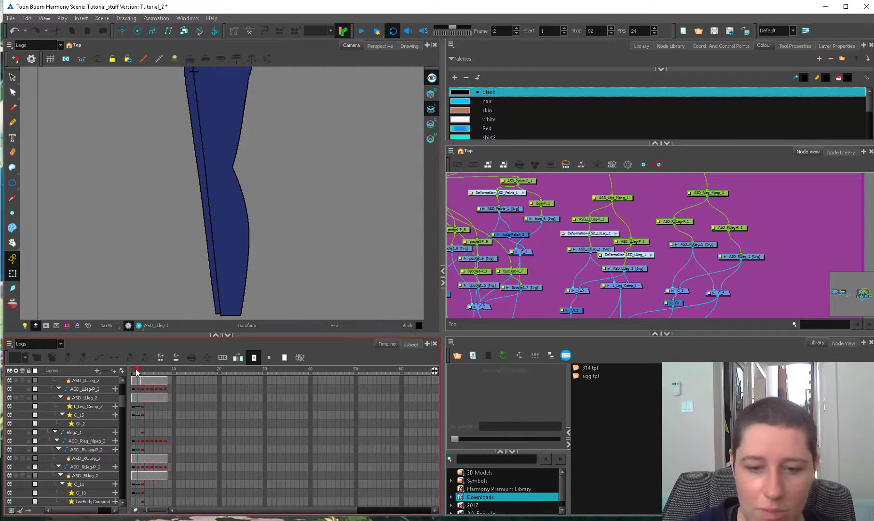
{"action": "mouse_move", "coordinate": [133, 372]}
{"action": "left_mouse_down"}
{"action": "mouse_move", "coordinate": [180, 377]}
{"action": "mouse_move", "coordinate": [170, 378]}
{"action": "left_mouse_up"}
- Show the left lower leg's deformation controls and pull its outer curve handle slightly inward on frame 6
{"action": "left_click", "coordinate": [165, 246]}
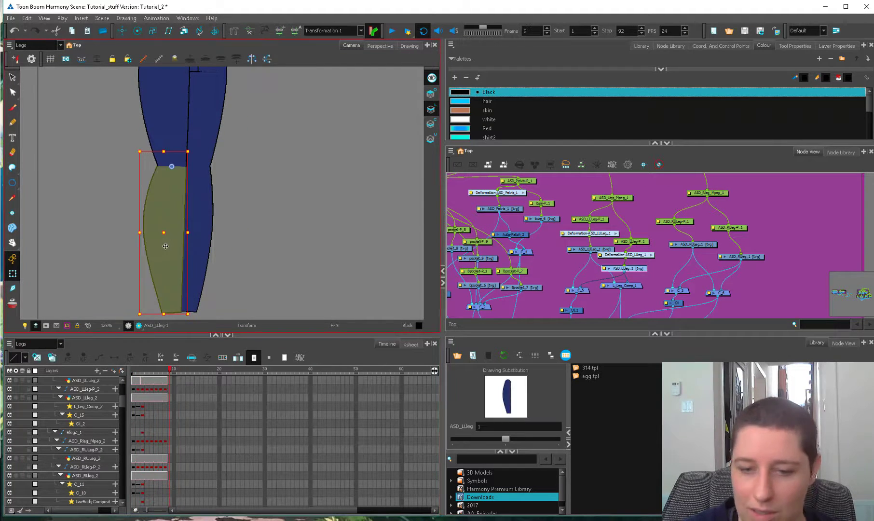
{"action": "left_click_drag", "start_coordinate": [170, 254], "coordinate": [188, 260]}
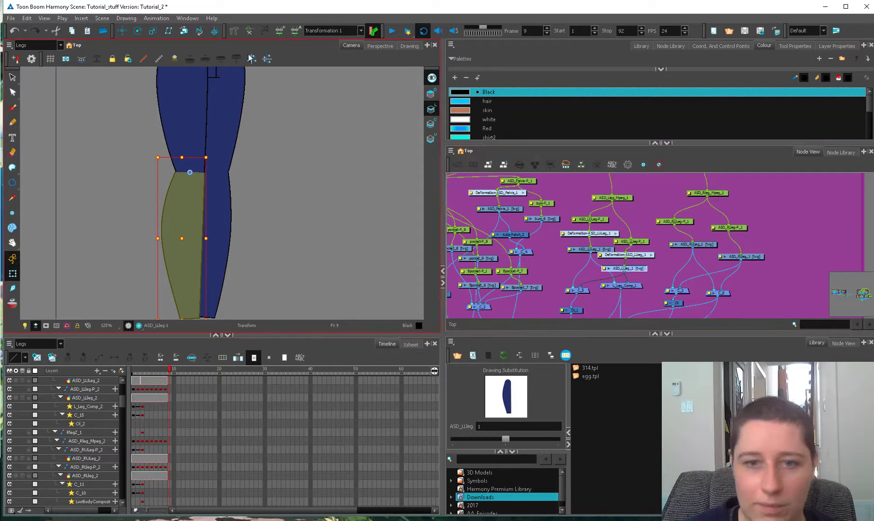
{"action": "left_click", "coordinate": [162, 369]}
{"action": "left_click_drag", "start_coordinate": [261, 286], "coordinate": [284, 232]}
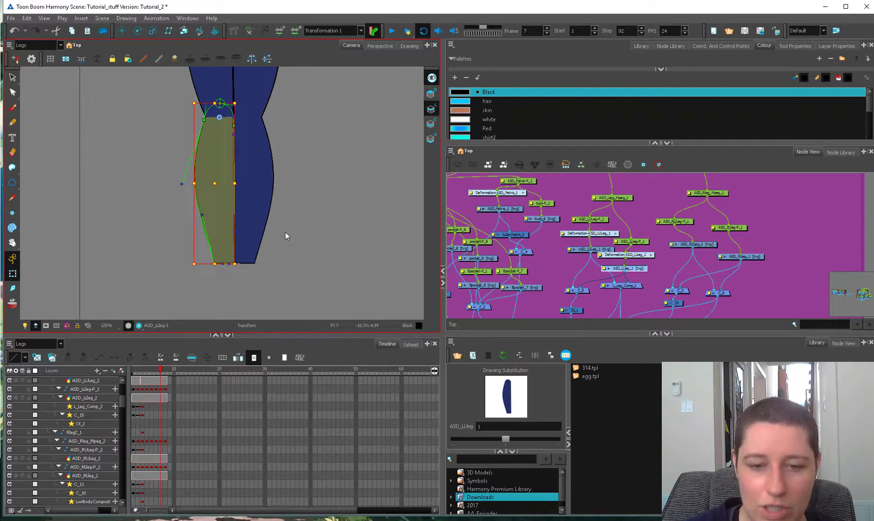
{"action": "left_click", "coordinate": [157, 370]}
{"action": "left_click_drag", "start_coordinate": [186, 178], "coordinate": [200, 179]}
{"action": "mouse_move", "coordinate": [156, 370]}
{"action": "left_mouse_down"}
{"action": "mouse_move", "coordinate": [132, 370]}
{"action": "mouse_move", "coordinate": [179, 369]}
{"action": "mouse_move", "coordinate": [162, 369]}
{"action": "left_mouse_up"}
- Select the finished rig's right lower leg and examine its shape against the left leg's deformation curve on frames 5 and 4
{"action": "left_click", "coordinate": [258, 202]}
{"action": "left_click_drag", "start_coordinate": [306, 201], "coordinate": [287, 230]}
{"action": "key", "text": "2"}
{"action": "left_click", "coordinate": [152, 370]}
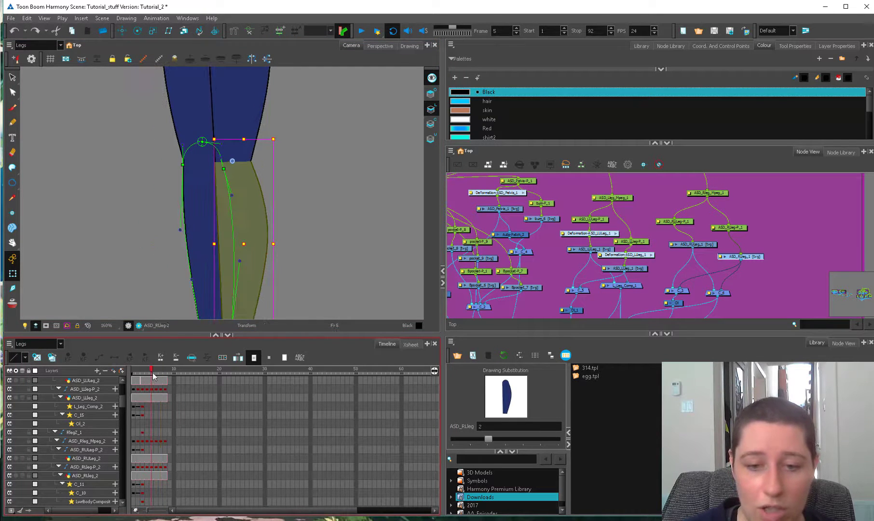
{"action": "scroll", "coordinate": [273, 235], "scroll_direction": "down", "scroll_amount": 1}
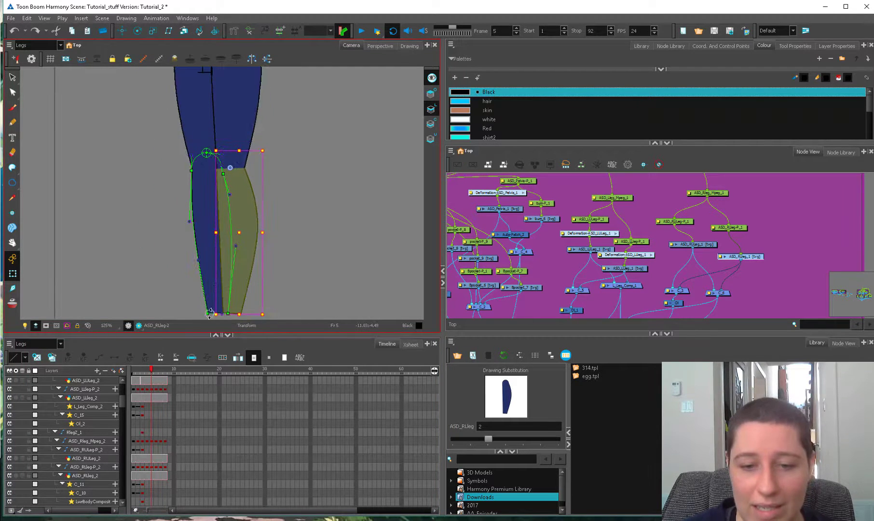
{"action": "left_click", "coordinate": [147, 370]}
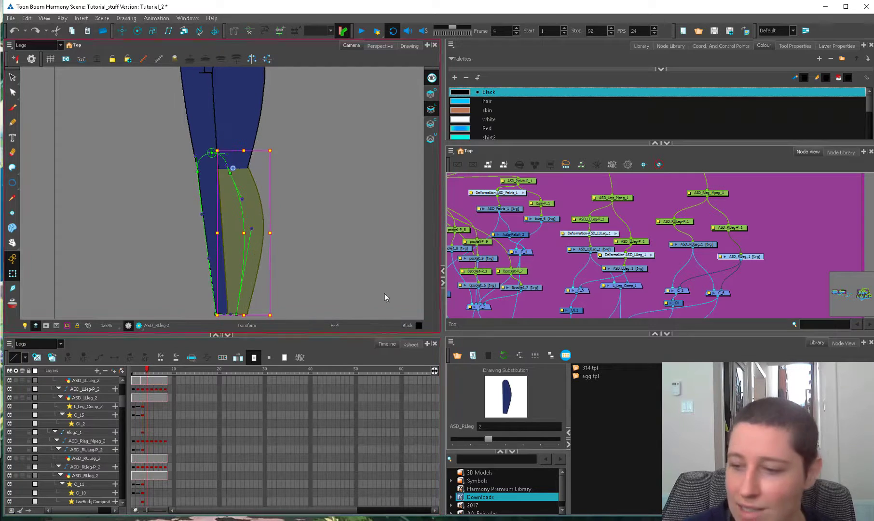
{"action": "scroll", "coordinate": [224, 410], "scroll_direction": "down", "scroll_amount": 5}
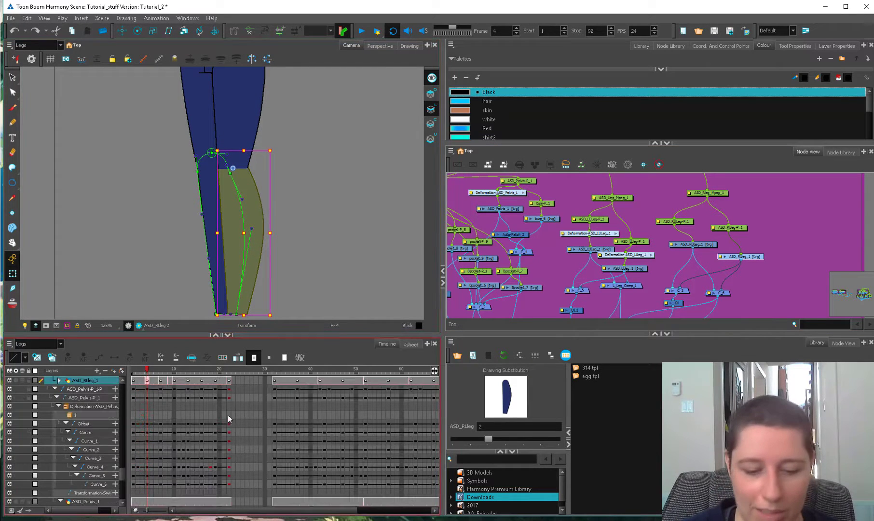
- Compare the right lower leg's drawing exposures on frames 8 to 10 of the ASD_RLleg_1 layer
{"action": "left_click", "coordinate": [170, 381]}
{"action": "left_click_drag", "start_coordinate": [167, 373], "coordinate": [167, 375]}
{"action": "left_click", "coordinate": [175, 376]}
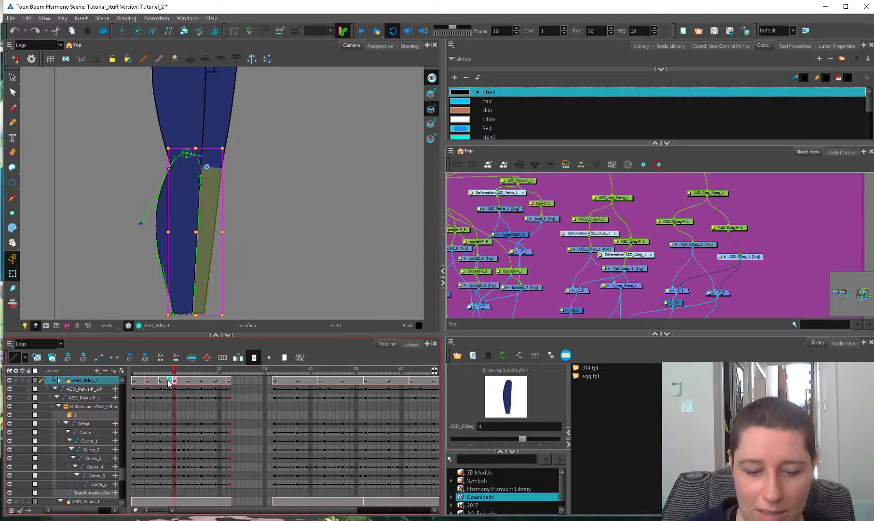
{"action": "left_click", "coordinate": [165, 381]}
{"action": "left_click", "coordinate": [174, 381]}
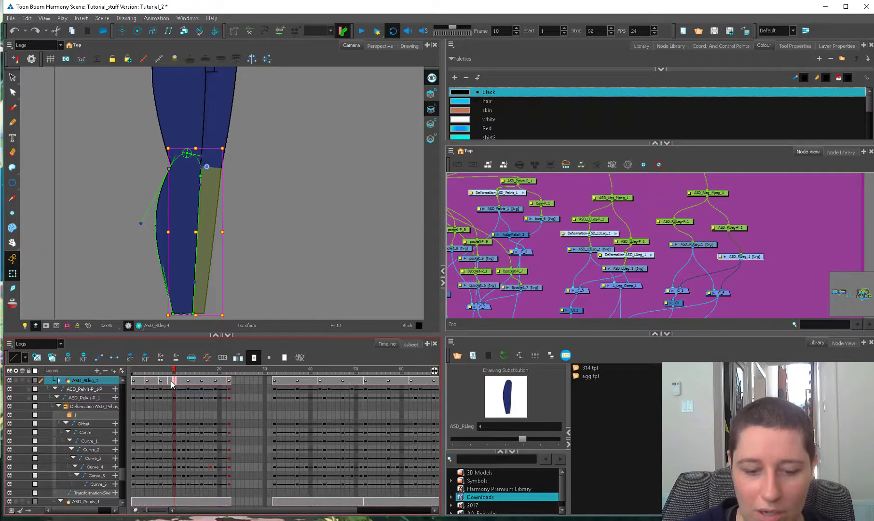
- Examine the finished rig's leg silhouettes across the turnaround frames, from the front views to the back view around frame 20
{"action": "left_click", "coordinate": [170, 381]}
{"action": "mouse_move", "coordinate": [169, 373]}
{"action": "left_mouse_down"}
{"action": "mouse_move", "coordinate": [132, 381]}
{"action": "mouse_move", "coordinate": [161, 374]}
{"action": "left_mouse_up"}
{"action": "left_click", "coordinate": [374, 247]}
{"action": "key", "text": "2"}
{"action": "left_click_drag", "start_coordinate": [288, 210], "coordinate": [283, 257]}
{"action": "left_click", "coordinate": [138, 371]}
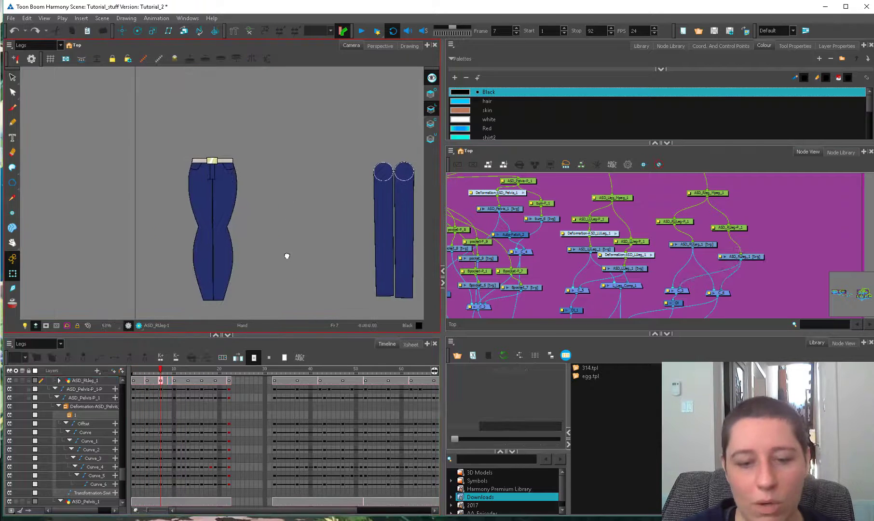
{"action": "mouse_move", "coordinate": [138, 375]}
{"action": "left_mouse_down"}
{"action": "mouse_move", "coordinate": [230, 361]}
{"action": "mouse_move", "coordinate": [159, 381]}
{"action": "mouse_move", "coordinate": [219, 370]}
{"action": "left_mouse_up"}
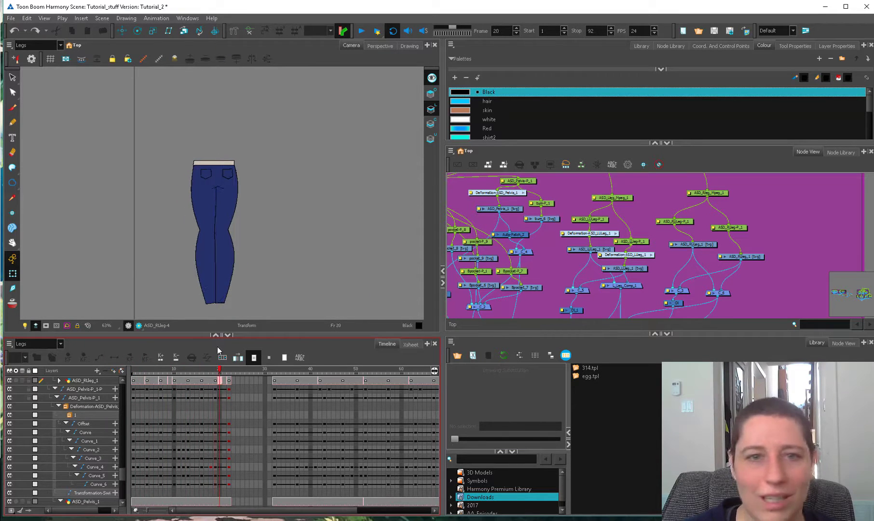
{"action": "left_click", "coordinate": [229, 370]}
{"action": "left_click_drag", "start_coordinate": [229, 370], "coordinate": [156, 370]}
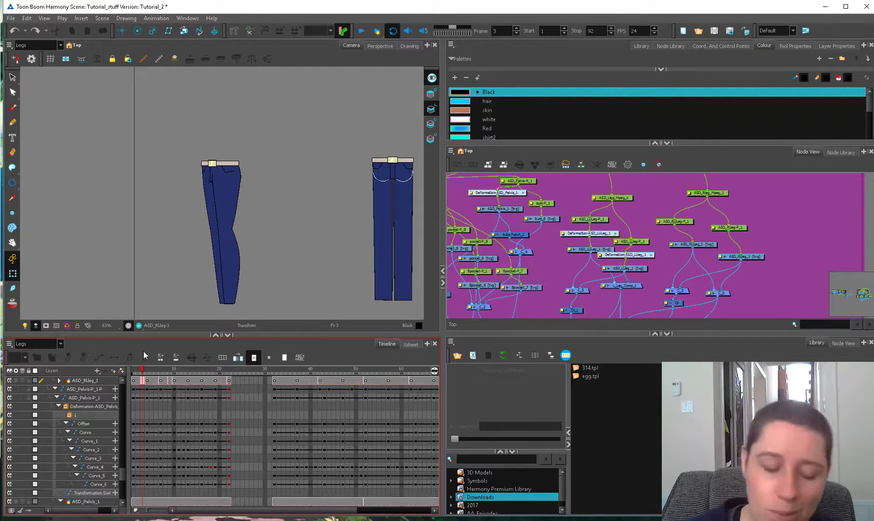
{"action": "mouse_move", "coordinate": [158, 376]}
{"action": "left_mouse_down"}
{"action": "mouse_move", "coordinate": [166, 384]}
{"action": "mouse_move", "coordinate": [142, 384]}
{"action": "mouse_move", "coordinate": [222, 376]}
{"action": "mouse_move", "coordinate": [166, 373]}
{"action": "left_mouse_up"}
{"action": "scroll", "coordinate": [314, 285], "scroll_direction": "down", "scroll_amount": 1}
{"action": "left_click_drag", "start_coordinate": [298, 369], "coordinate": [194, 386]}
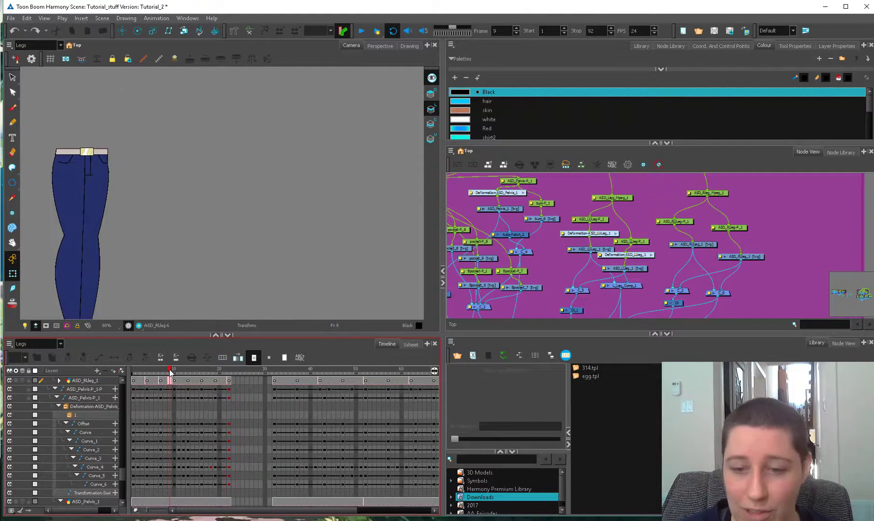
{"action": "left_click_drag", "start_coordinate": [170, 373], "coordinate": [140, 377]}
- Examine the finished rig's pelvis peg and deformation nodes, comparing the pelvis shape on frames 1 and 3
{"action": "left_click_drag", "start_coordinate": [569, 208], "coordinate": [589, 239]}
{"action": "scroll", "coordinate": [570, 227], "scroll_direction": "up", "scroll_amount": 1}
{"action": "left_click", "coordinate": [564, 233]}
{"action": "scroll", "coordinate": [564, 234], "scroll_direction": "down", "scroll_amount": 2}
{"action": "left_click_drag", "start_coordinate": [544, 289], "coordinate": [483, 325]}
{"action": "left_click_drag", "start_coordinate": [389, 201], "coordinate": [304, 273]}
{"action": "scroll", "coordinate": [304, 273], "scroll_direction": "up", "scroll_amount": 3}
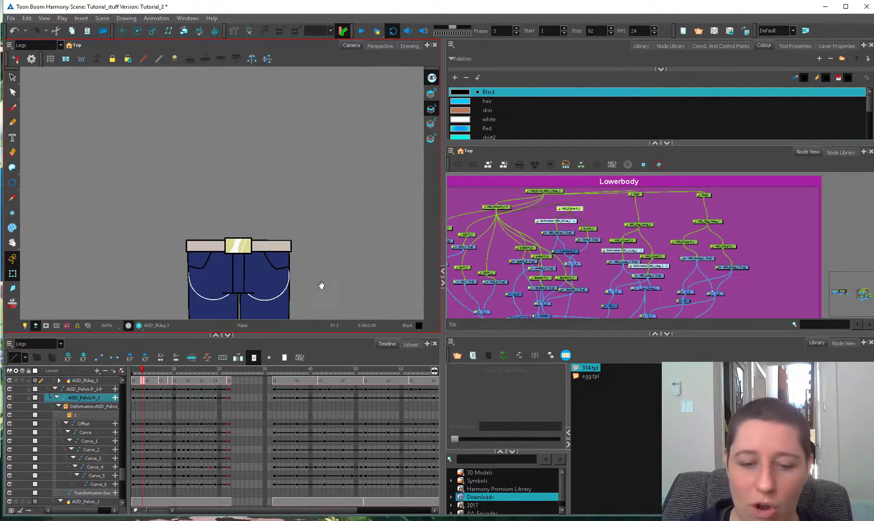
{"action": "left_click", "coordinate": [135, 372]}
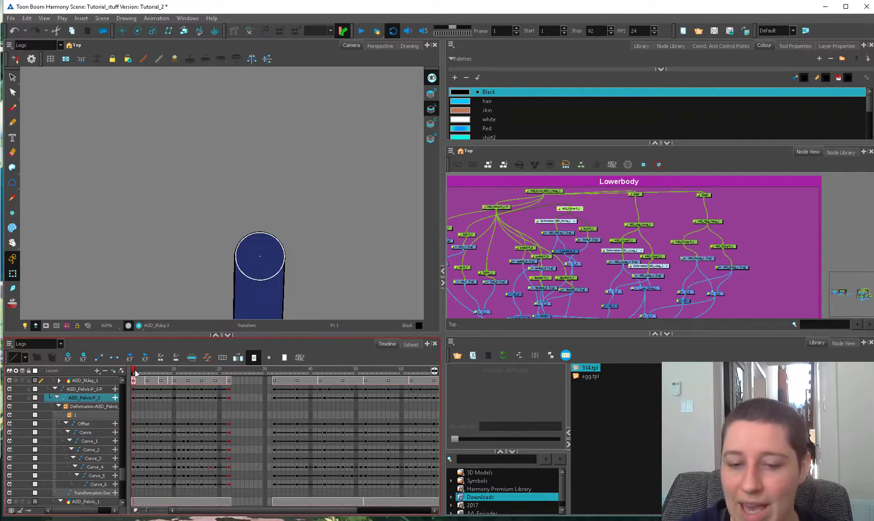
{"action": "left_click_drag", "start_coordinate": [135, 373], "coordinate": [143, 372]}
{"action": "scroll", "coordinate": [593, 243], "scroll_direction": "up", "scroll_amount": 1}
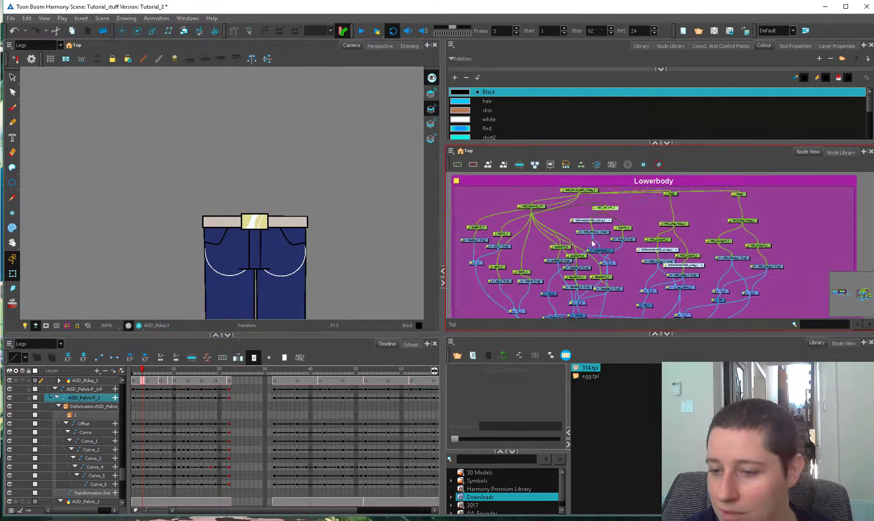
{"action": "scroll", "coordinate": [592, 244], "scroll_direction": "up", "scroll_amount": 1}
{"action": "left_click", "coordinate": [586, 233]}
- Locate the unfinished rig's ASD_Pelvis_2 layer and extend its drawing exposure through frame 8
{"action": "left_click_drag", "start_coordinate": [580, 252], "coordinate": [593, 205]}
{"action": "left_click_drag", "start_coordinate": [593, 288], "coordinate": [681, 195]}
{"action": "scroll", "coordinate": [680, 195], "scroll_direction": "down", "scroll_amount": 2}
{"action": "mouse_move", "coordinate": [600, 222]}
{"action": "left_mouse_down"}
{"action": "mouse_move", "coordinate": [620, 249]}
{"action": "mouse_move", "coordinate": [722, 267]}
{"action": "mouse_move", "coordinate": [684, 245]}
{"action": "left_mouse_up"}
{"action": "left_click", "coordinate": [542, 258]}
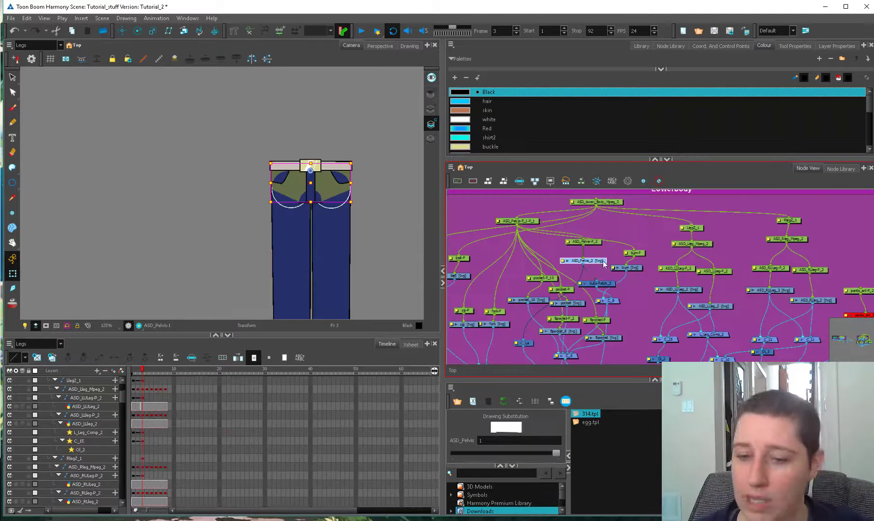
{"action": "key", "text": "o"}
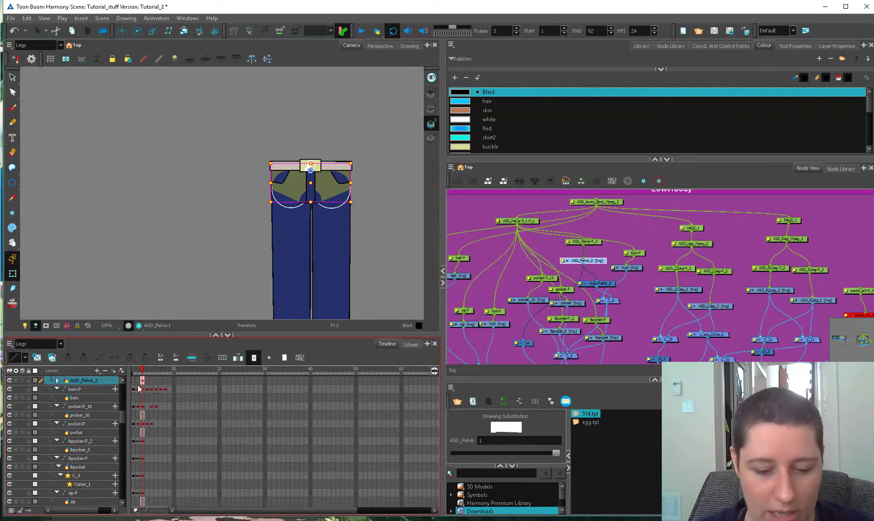
{"action": "left_click", "coordinate": [57, 380]}
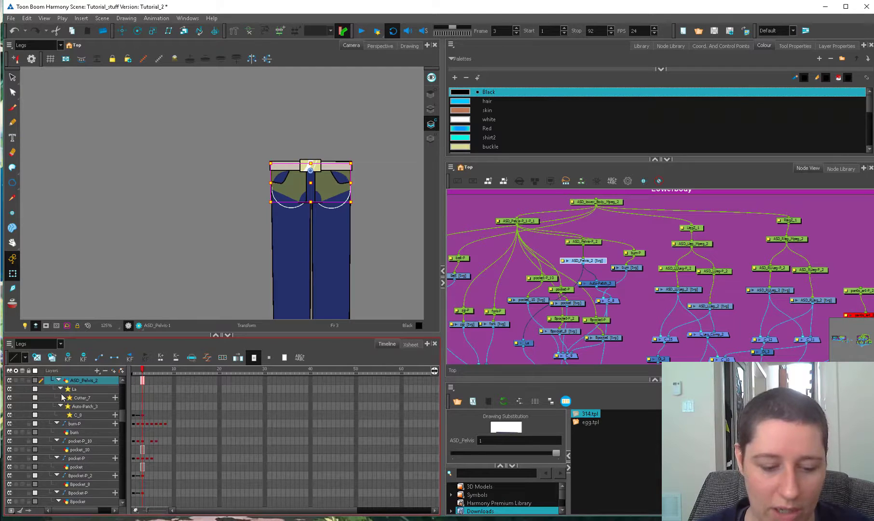
{"action": "left_click", "coordinate": [165, 382]}
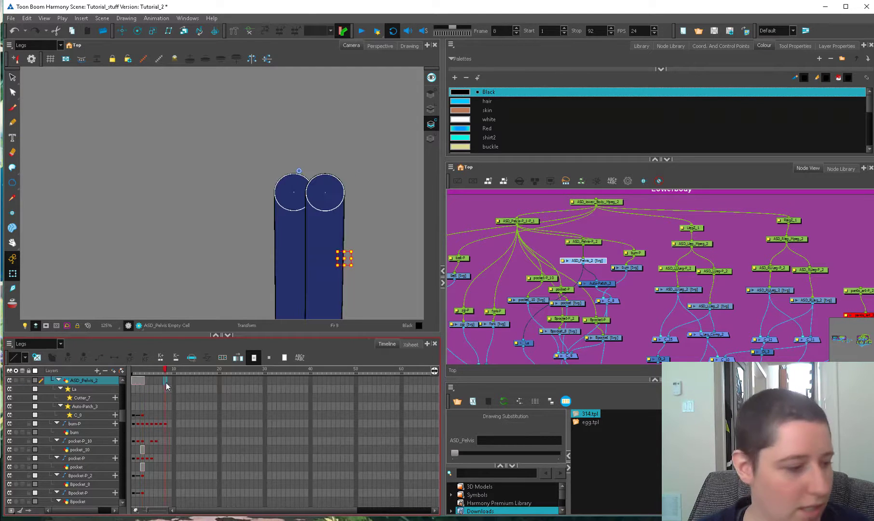
{"action": "key", "text": "F5"}
{"action": "left_click_drag", "start_coordinate": [164, 371], "coordinate": [139, 372]}
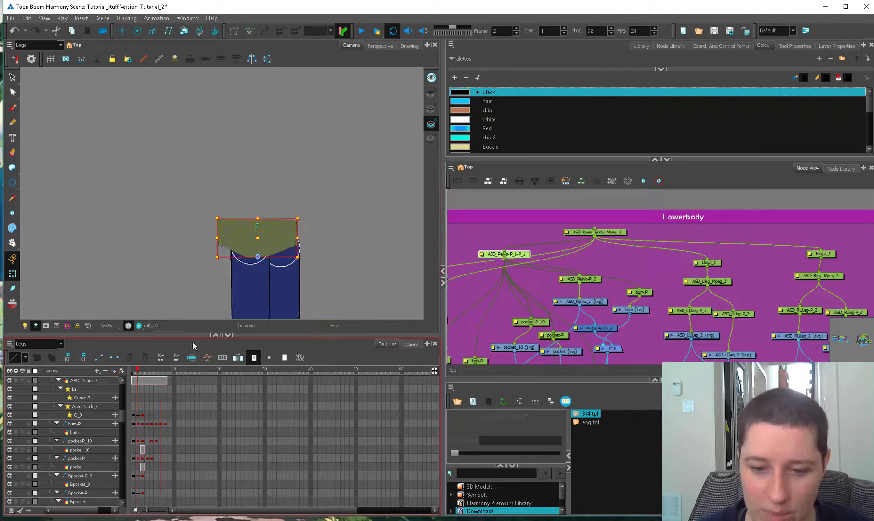
- Scale the unfinished rig's pelvis narrower to fit the hips on frames 2 and 1
{"action": "scroll", "coordinate": [578, 270], "scroll_direction": "down", "scroll_amount": 2}
{"action": "left_click", "coordinate": [570, 248]}
{"action": "left_click_drag", "start_coordinate": [316, 250], "coordinate": [307, 252]}
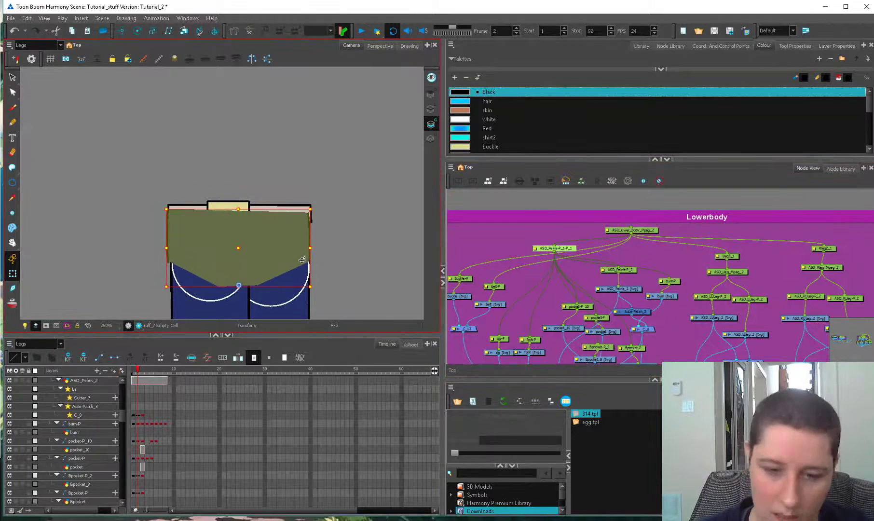
{"action": "key", "text": "comma"}
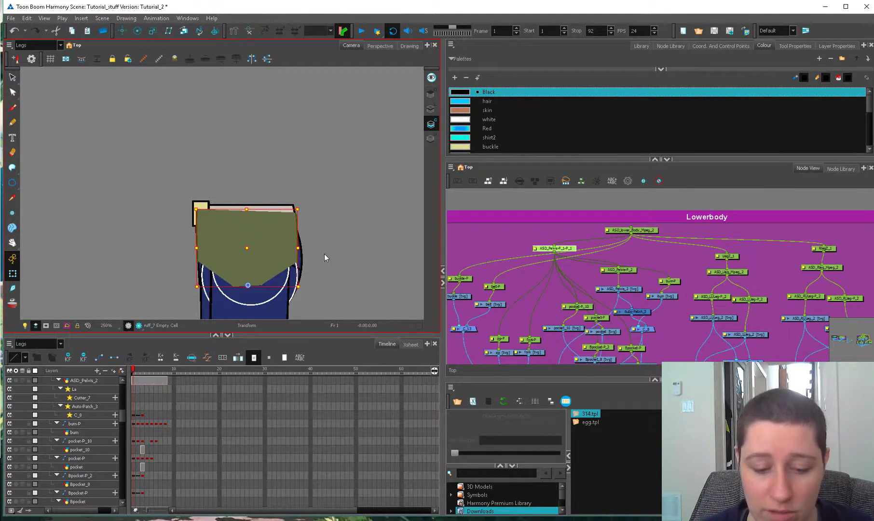
{"action": "left_click", "coordinate": [142, 375]}
- Rearrange the pocket-P_10, pocket_10 and ASD_Pelvis_2 nodes in the Lowerbody group to make room around the pelvis drawing
{"action": "left_click", "coordinate": [567, 299]}
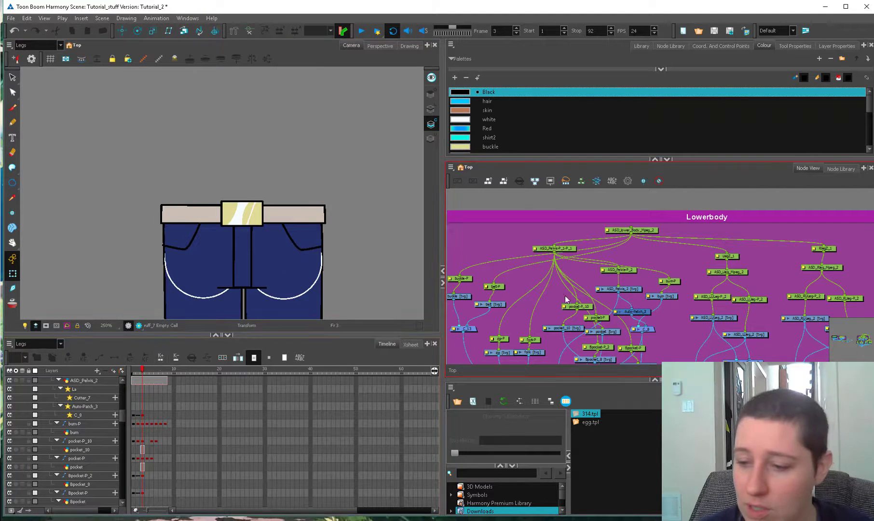
{"action": "left_click_drag", "start_coordinate": [574, 310], "coordinate": [550, 268]}
{"action": "left_click", "coordinate": [586, 263]}
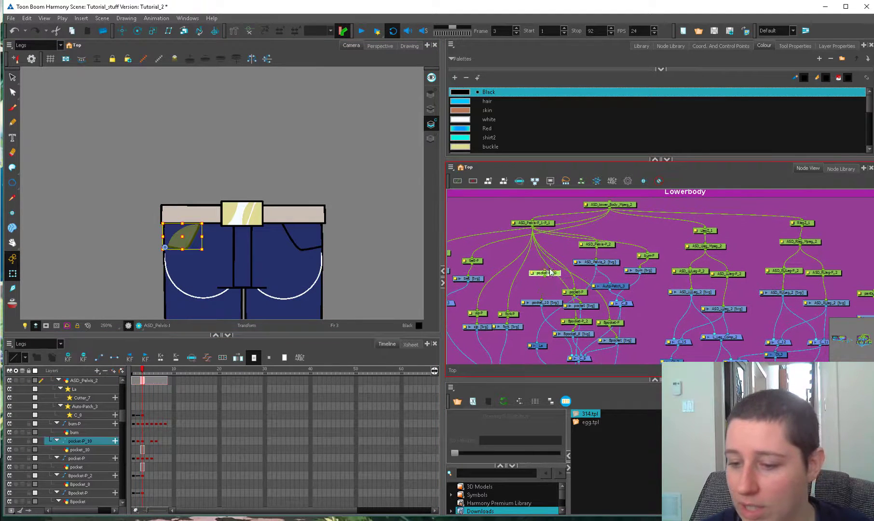
{"action": "left_click_drag", "start_coordinate": [549, 299], "coordinate": [547, 295]}
{"action": "left_click", "coordinate": [605, 261]}
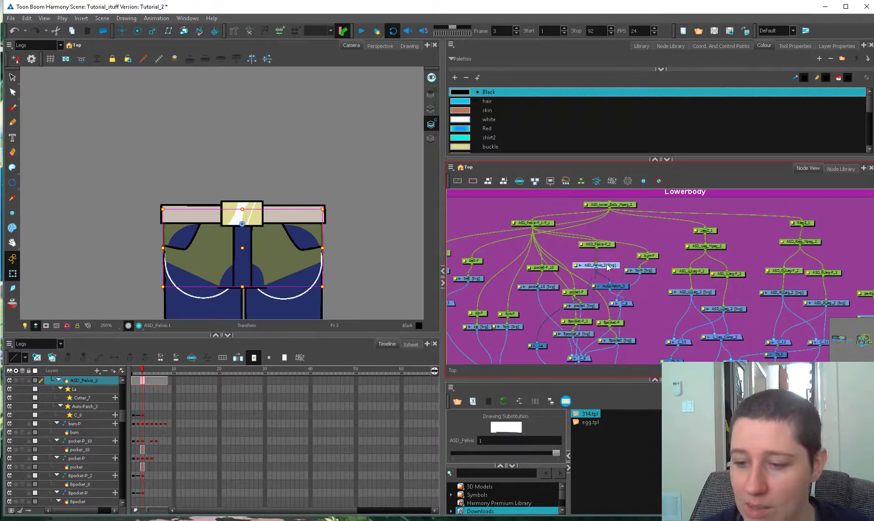
- Build a closed curve deformation chain around the ASD_Pelvis_2 outline on frame 3, starting and ending behind the belt buckle
{"action": "left_click", "coordinate": [233, 33]}
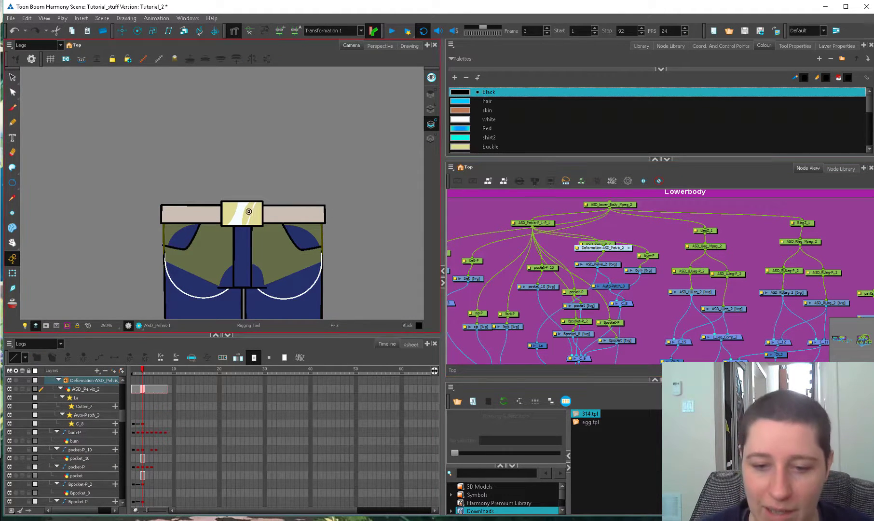
{"action": "scroll", "coordinate": [347, 206], "scroll_direction": "up", "scroll_amount": 1}
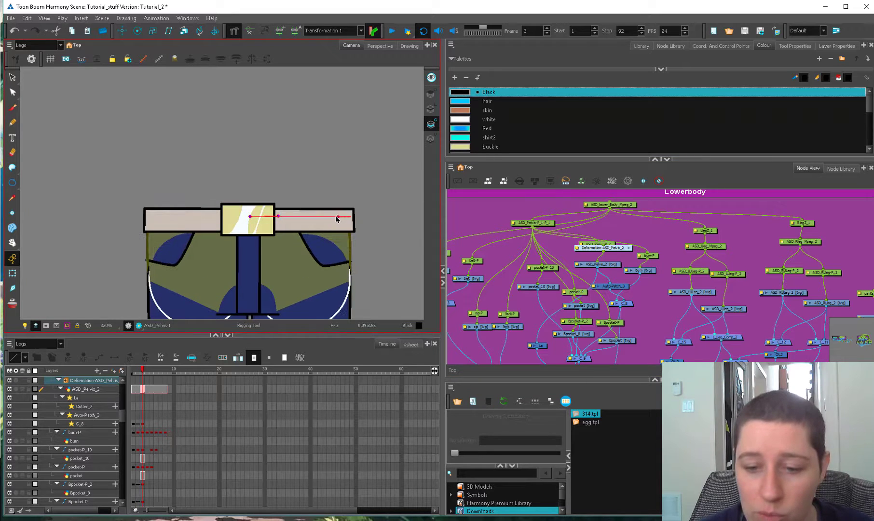
{"action": "left_click", "coordinate": [351, 217]}
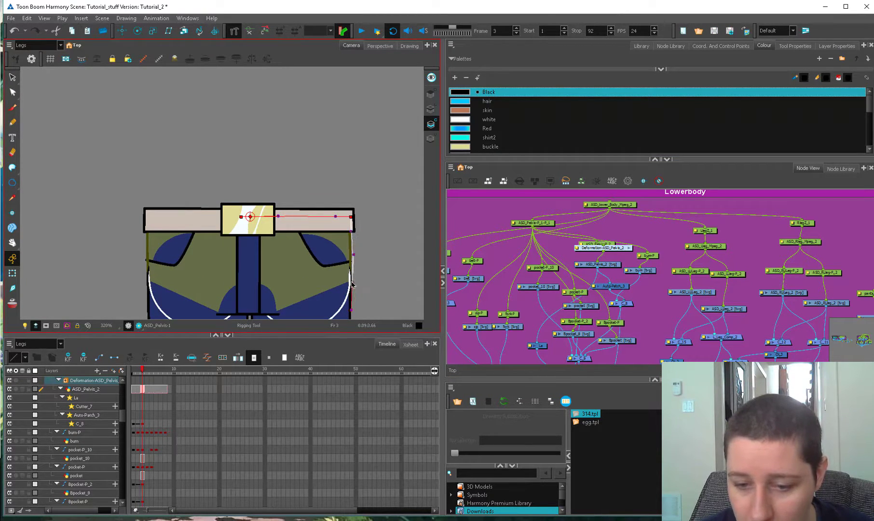
{"action": "left_click_drag", "start_coordinate": [351, 253], "coordinate": [355, 235]}
{"action": "left_click_drag", "start_coordinate": [277, 296], "coordinate": [200, 296]}
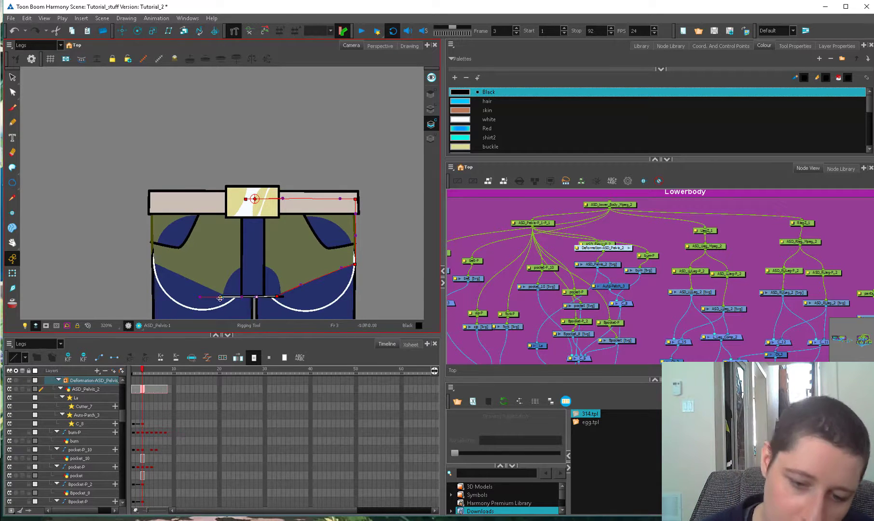
{"action": "left_click_drag", "start_coordinate": [152, 261], "coordinate": [135, 251]}
{"action": "left_click_drag", "start_coordinate": [154, 200], "coordinate": [153, 188]}
{"action": "left_click_drag", "start_coordinate": [257, 193], "coordinate": [268, 195]}
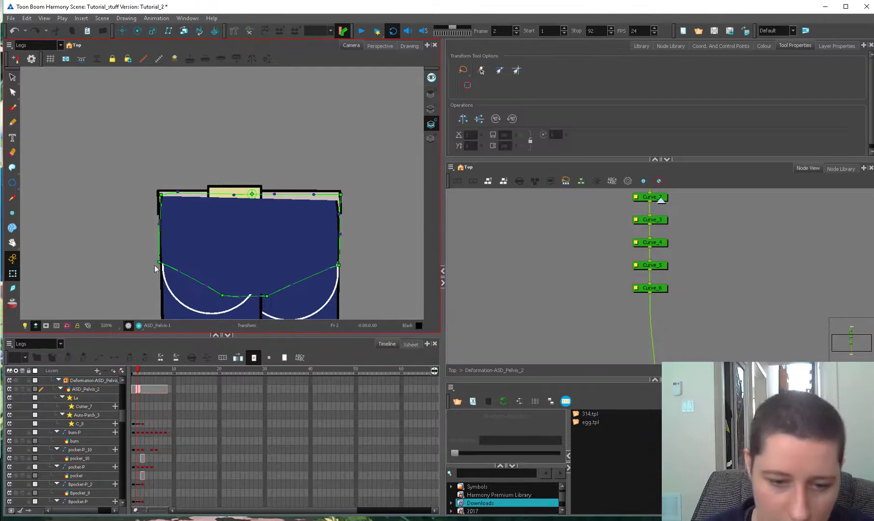
- Adjust the pelvis deformation's side points and handles to match the hip outline on frame 2
{"action": "left_click_drag", "start_coordinate": [160, 262], "coordinate": [165, 261]}
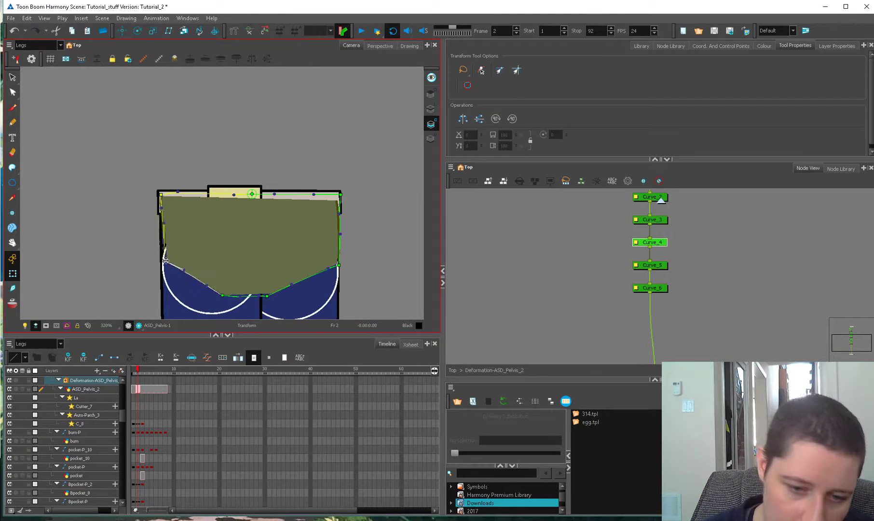
{"action": "left_click", "coordinate": [160, 224]}
{"action": "left_click_drag", "start_coordinate": [340, 235], "coordinate": [322, 237]}
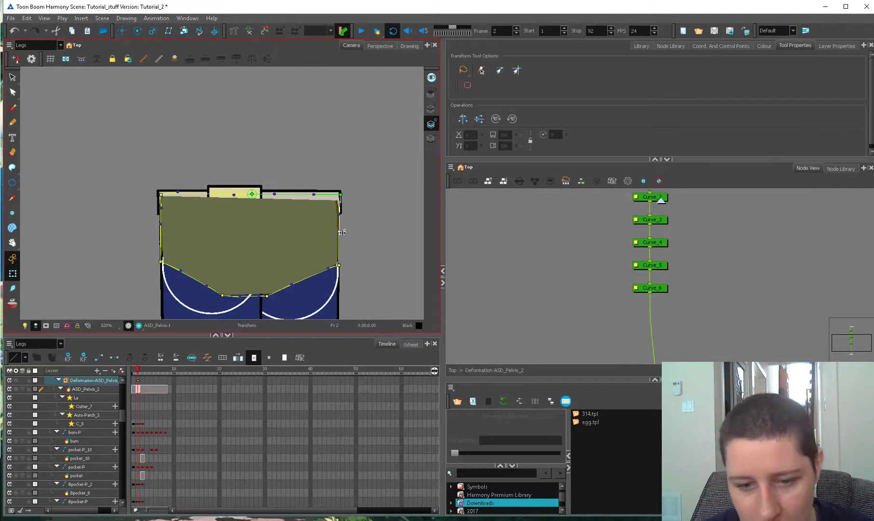
- Return to the top-level node network and space out the new pelvis deformation group and the pelvis peg
{"action": "left_click", "coordinate": [142, 370]}
{"action": "left_click", "coordinate": [452, 370]}
{"action": "left_click_drag", "start_coordinate": [675, 291], "coordinate": [642, 311]}
{"action": "left_click_drag", "start_coordinate": [594, 291], "coordinate": [594, 286]}
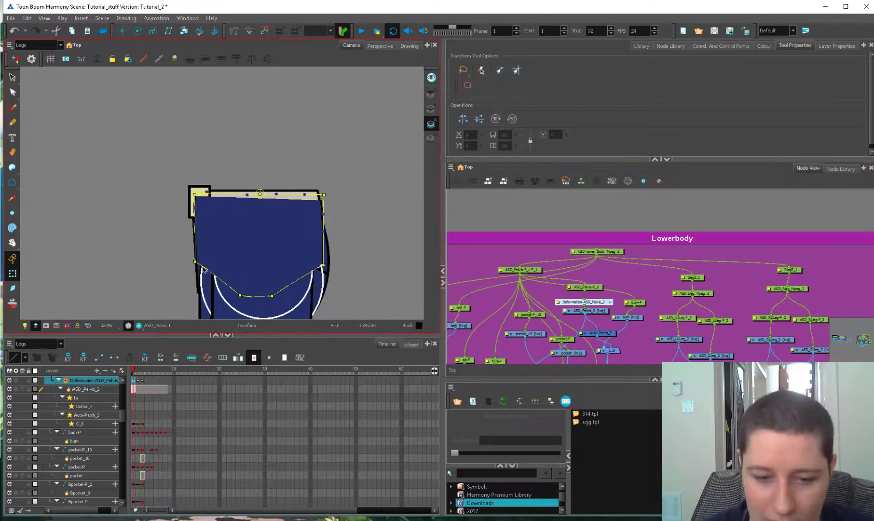
- Pull the pelvis curve's lower corners down to the hip outline on frame 1 and fit the pelvis to the hips on frame 4
{"action": "left_click_drag", "start_coordinate": [194, 262], "coordinate": [196, 288]}
{"action": "left_click_drag", "start_coordinate": [323, 265], "coordinate": [310, 315]}
{"action": "left_click_drag", "start_coordinate": [324, 194], "coordinate": [315, 194]}
{"action": "left_click_drag", "start_coordinate": [315, 214], "coordinate": [322, 215]}
{"action": "left_click_drag", "start_coordinate": [310, 282], "coordinate": [346, 280]}
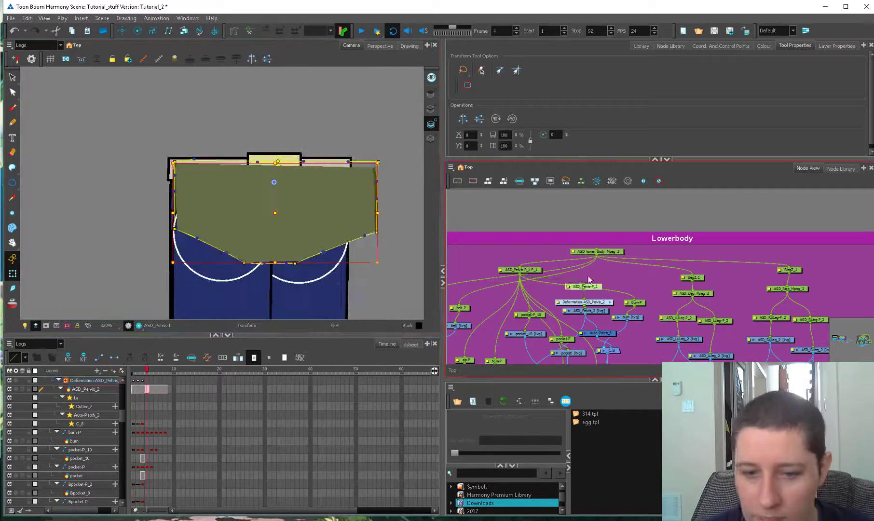
{"action": "left_click_drag", "start_coordinate": [327, 270], "coordinate": [316, 266]}
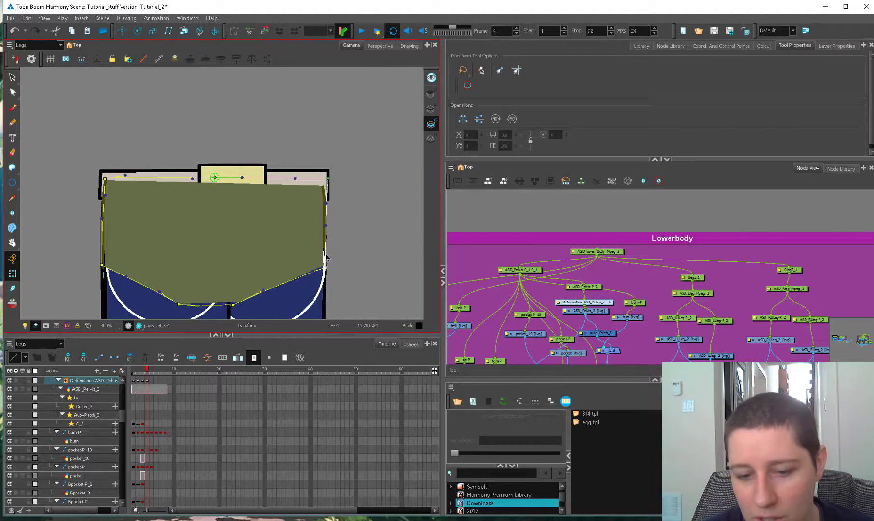
- On frame 5, curve the pelvis deformation's rear edge around the buttock and align its front edge with the leg and buckle
{"action": "key", "text": "period"}
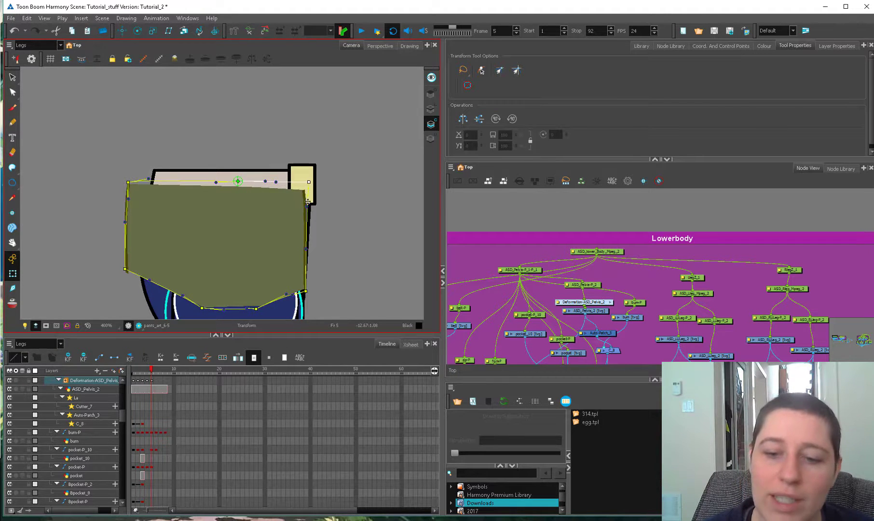
{"action": "left_click_drag", "start_coordinate": [306, 291], "coordinate": [299, 307]}
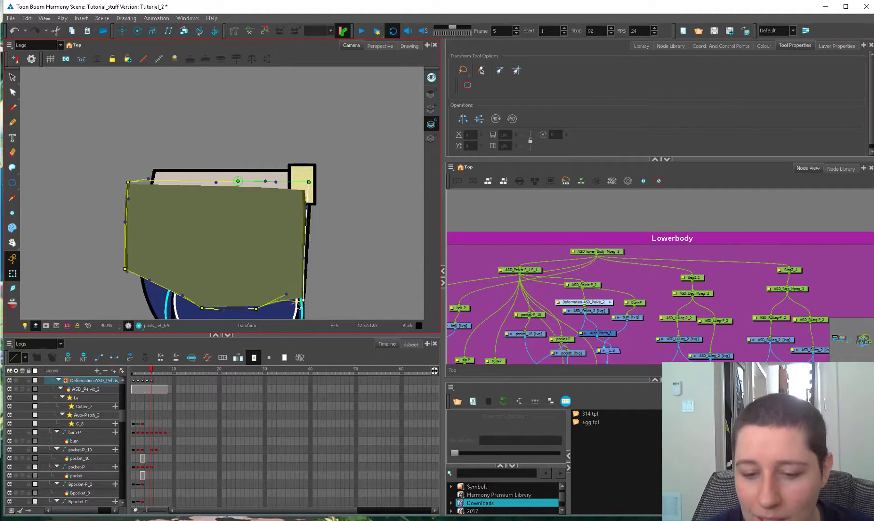
{"action": "left_click_drag", "start_coordinate": [126, 270], "coordinate": [184, 291]}
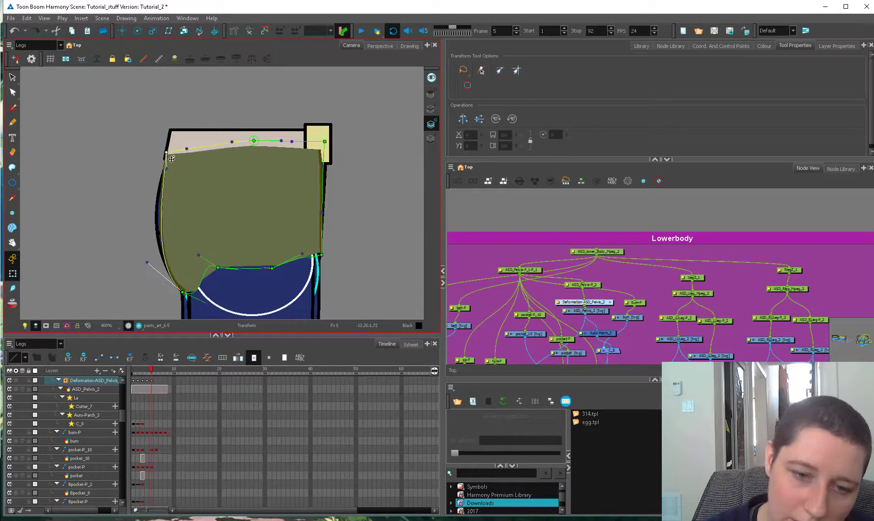
{"action": "left_click_drag", "start_coordinate": [161, 185], "coordinate": [167, 156]}
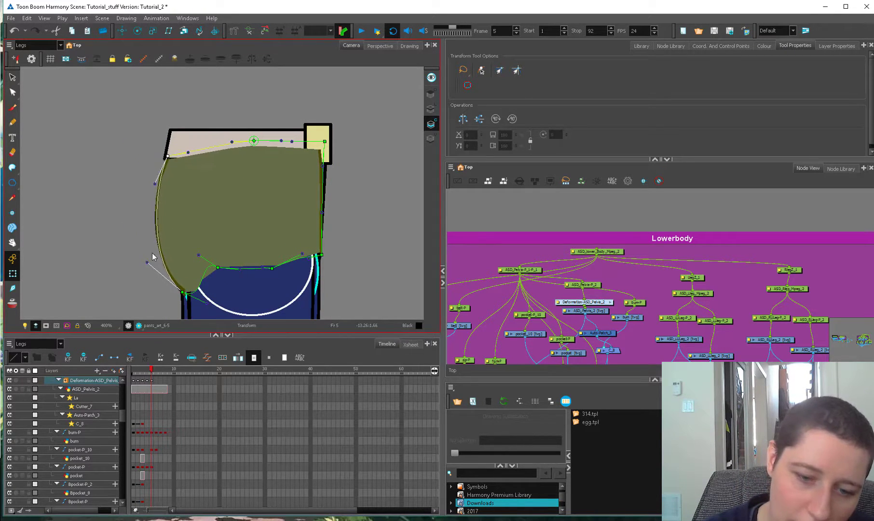
{"action": "left_click_drag", "start_coordinate": [324, 252], "coordinate": [320, 241]}
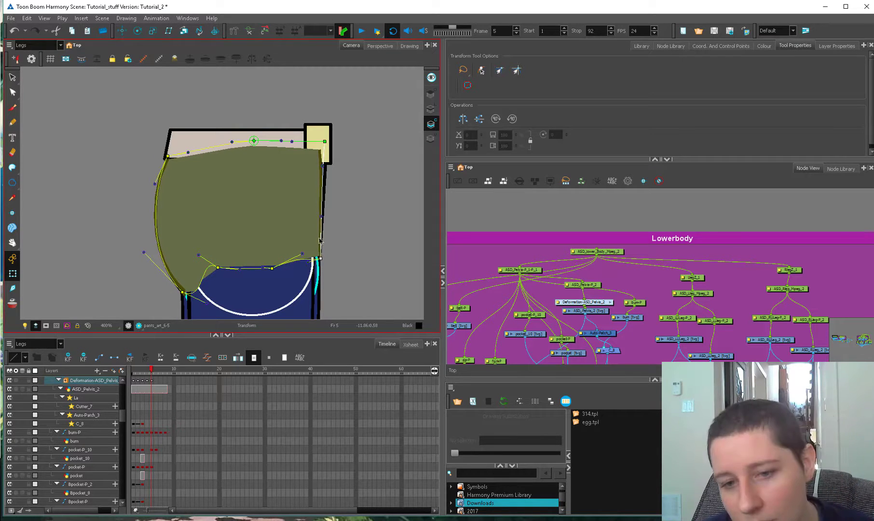
{"action": "left_click", "coordinate": [328, 144]}
{"action": "left_click", "coordinate": [346, 147]}
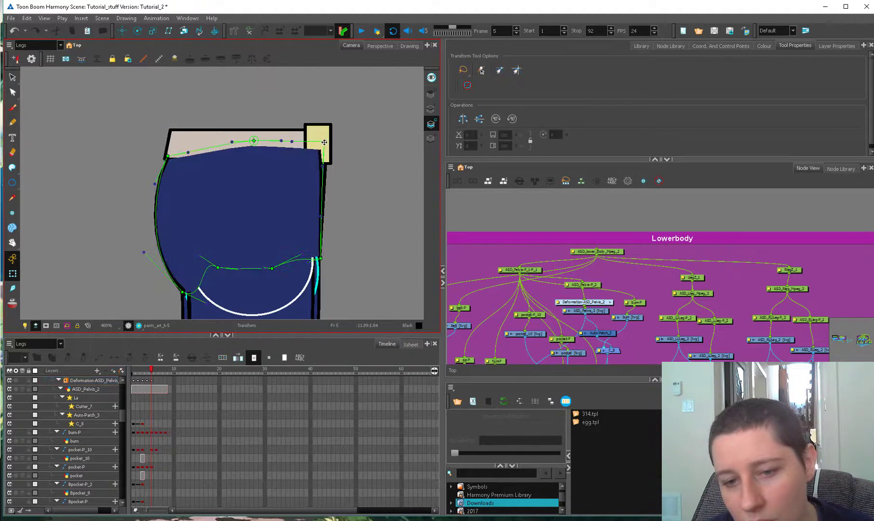
{"action": "left_click_drag", "start_coordinate": [324, 141], "coordinate": [330, 141]}
- On frame 6, widen the pelvis and shift it to sit centred over the hips beneath the belt
{"action": "key", "text": "period"}
{"action": "key", "text": "b"}
{"action": "left_click_drag", "start_coordinate": [226, 222], "coordinate": [218, 222]}
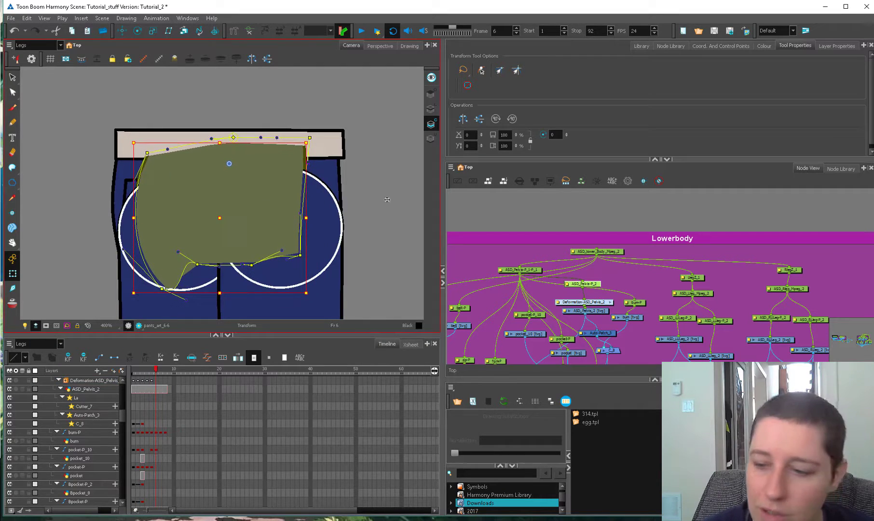
{"action": "mouse_move", "coordinate": [305, 218]}
{"action": "left_mouse_down"}
{"action": "mouse_move", "coordinate": [334, 217]}
{"action": "mouse_move", "coordinate": [321, 217]}
{"action": "left_mouse_up"}
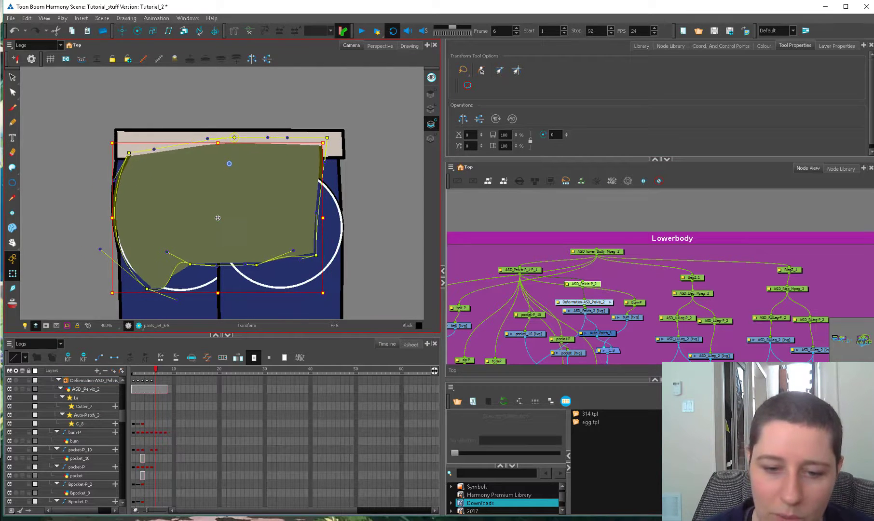
{"action": "left_click_drag", "start_coordinate": [220, 218], "coordinate": [229, 217]}
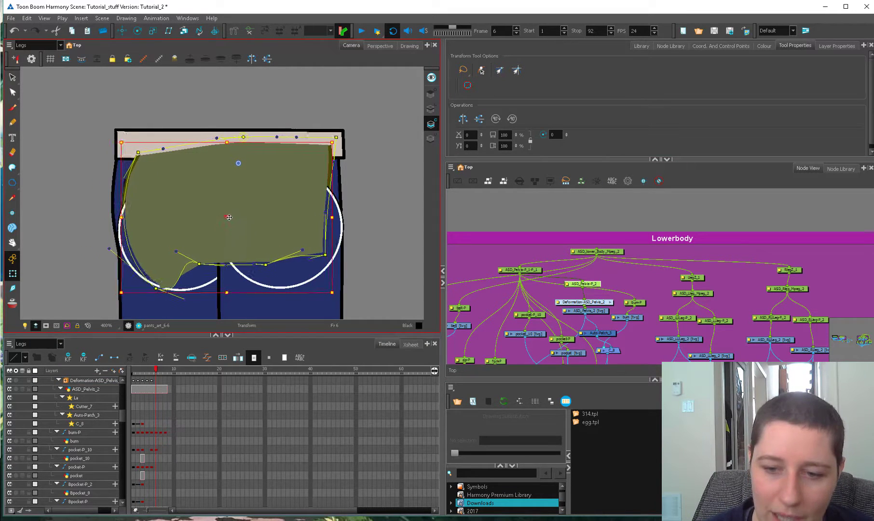
{"action": "left_click", "coordinate": [152, 371]}
{"action": "left_click", "coordinate": [156, 371]}
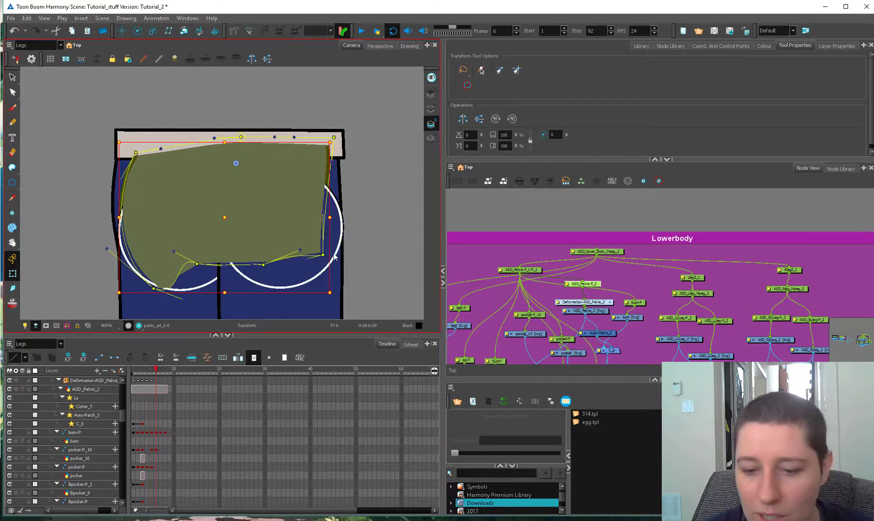
- On frame 6, pull the pelvis deformation's corner points and side handles out to both edges of the hip outline
{"action": "left_click_drag", "start_coordinate": [322, 254], "coordinate": [344, 234]}
{"action": "left_click_drag", "start_coordinate": [333, 138], "coordinate": [342, 138]}
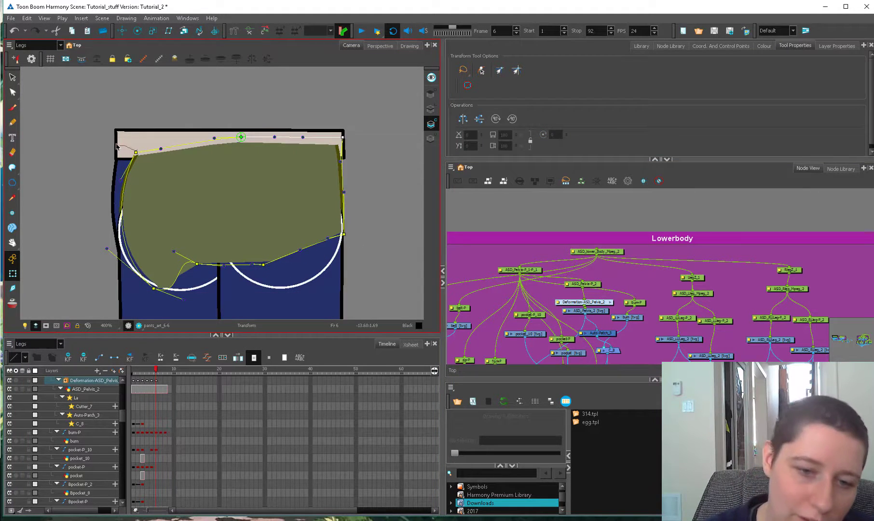
{"action": "left_click_drag", "start_coordinate": [117, 146], "coordinate": [115, 175]}
{"action": "left_click_drag", "start_coordinate": [157, 290], "coordinate": [127, 269]}
{"action": "left_click_drag", "start_coordinate": [83, 235], "coordinate": [112, 224]}
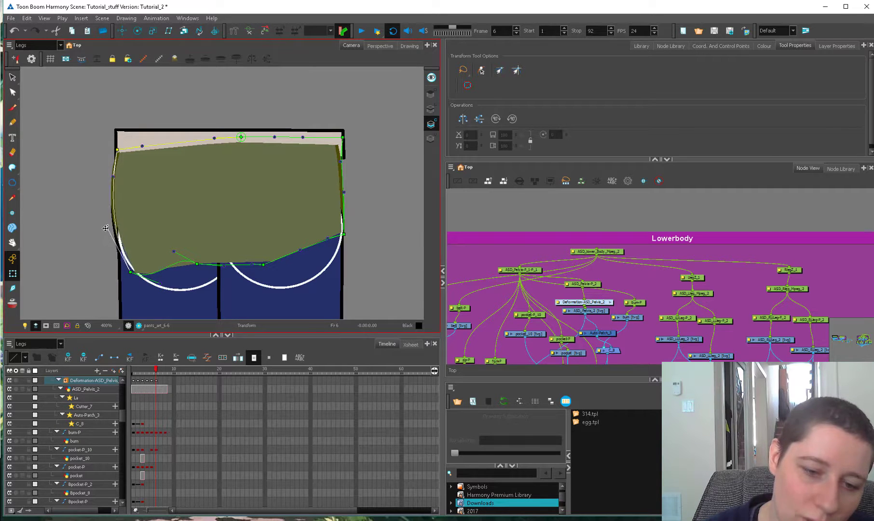
- On frame 7, reset the pelvis deformation to its resting shape and reposition the pelvis over the hips
{"action": "left_click_drag", "start_coordinate": [151, 370], "coordinate": [160, 369]}
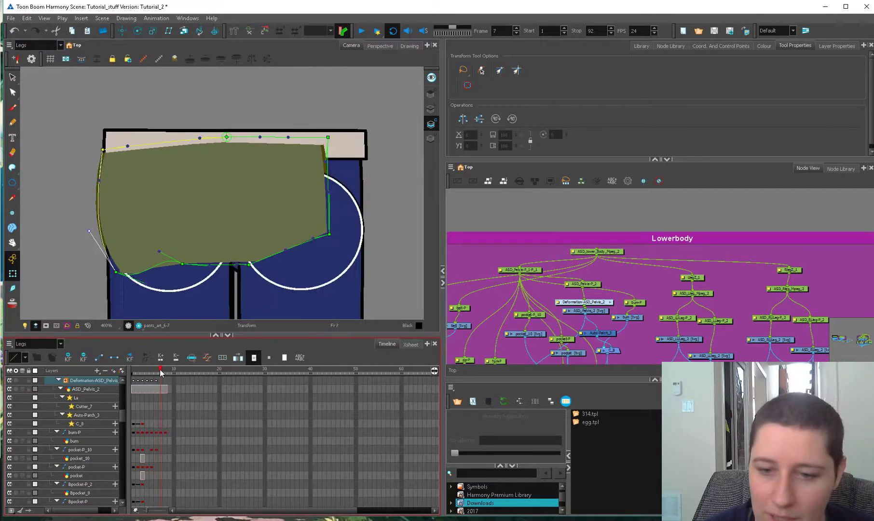
{"action": "left_click", "coordinate": [539, 271]}
{"action": "left_click_drag", "start_coordinate": [307, 173], "coordinate": [332, 173]}
{"action": "left_click", "coordinate": [601, 301]}
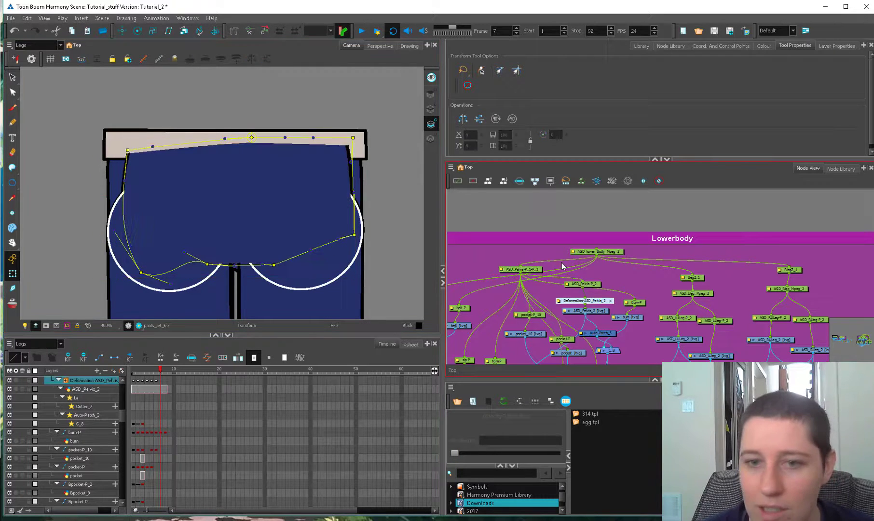
{"action": "left_click", "coordinate": [265, 30]}
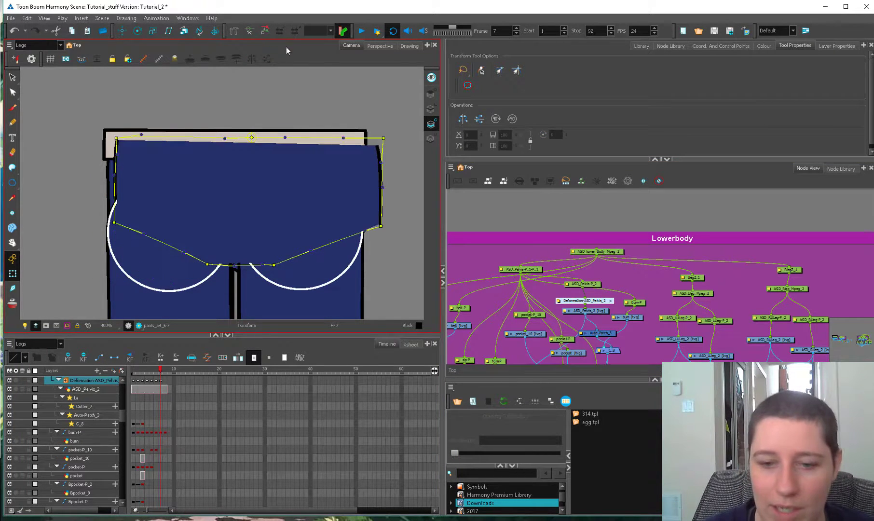
{"action": "mouse_move", "coordinate": [254, 200]}
{"action": "left_mouse_down"}
{"action": "mouse_move", "coordinate": [235, 203]}
{"action": "mouse_move", "coordinate": [247, 216]}
{"action": "left_mouse_up"}
- On frame 8, narrow the pelvis to the hip width and align the deformation's side point and handle with the outline
{"action": "left_click", "coordinate": [165, 370]}
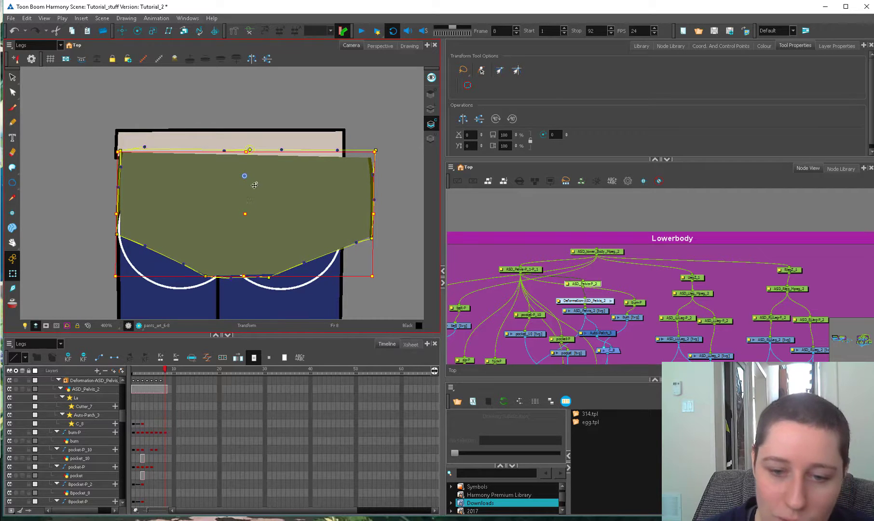
{"action": "left_click_drag", "start_coordinate": [373, 213], "coordinate": [342, 213]}
{"action": "key", "text": "Escape"}
{"action": "left_click_drag", "start_coordinate": [345, 151], "coordinate": [339, 151]}
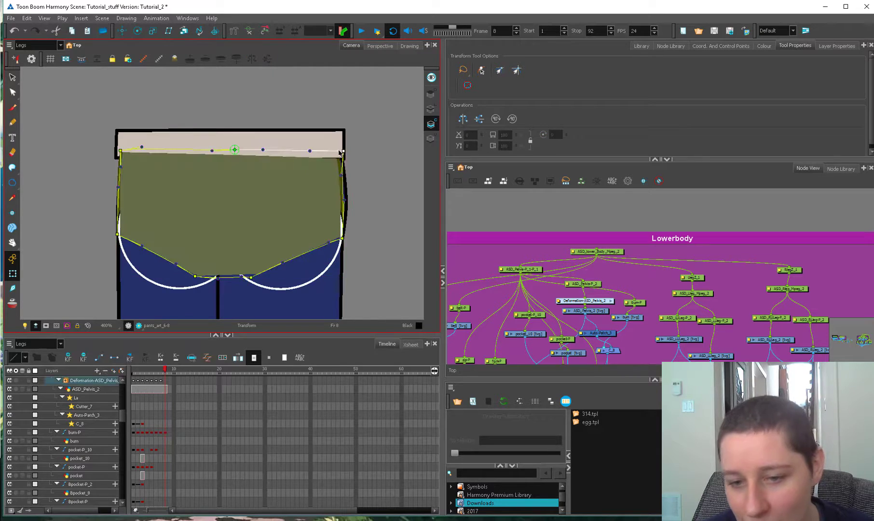
{"action": "left_click_drag", "start_coordinate": [341, 176], "coordinate": [344, 173]}
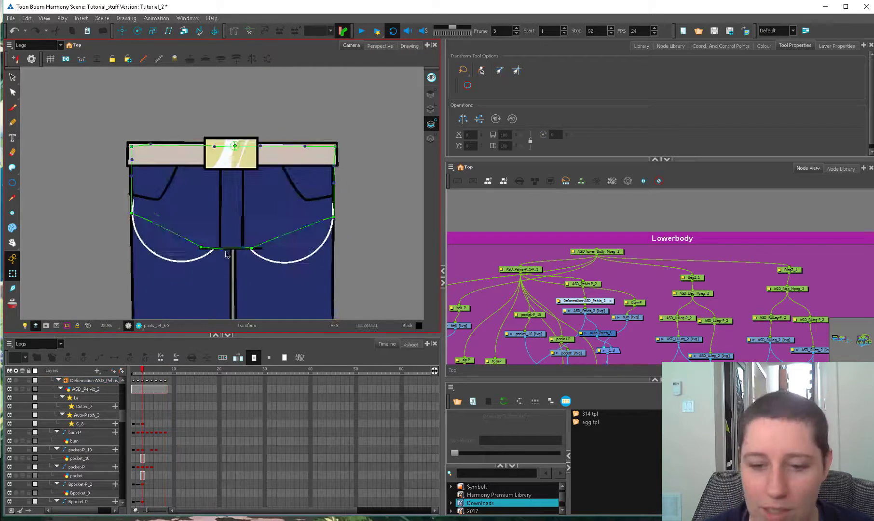
- Disable the pants_art peg and drawing nodes to hide the reference artwork behind the rig
{"action": "key", "text": "1"}
{"action": "key", "text": "1"}
{"action": "key", "text": "1"}
{"action": "key", "text": "1"}
{"action": "left_click_drag", "start_coordinate": [605, 347], "coordinate": [531, 314]}
{"action": "left_click_drag", "start_coordinate": [774, 233], "coordinate": [745, 263]}
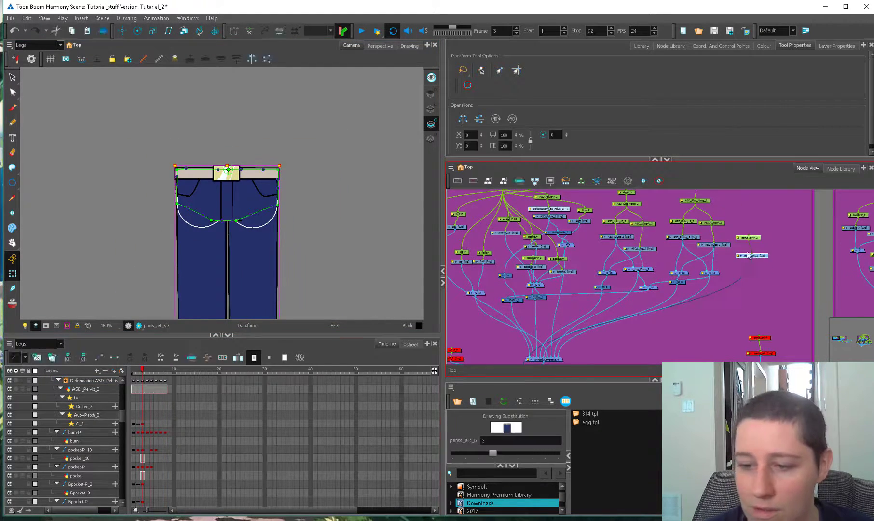
- Step through the first turnaround frames to check the pelvis and leg pieces without the reference artwork
{"action": "mouse_move", "coordinate": [142, 370]}
{"action": "left_mouse_down"}
{"action": "mouse_move", "coordinate": [132, 374]}
{"action": "mouse_move", "coordinate": [156, 376]}
{"action": "mouse_move", "coordinate": [137, 380]}
{"action": "mouse_move", "coordinate": [147, 380]}
{"action": "left_mouse_up"}
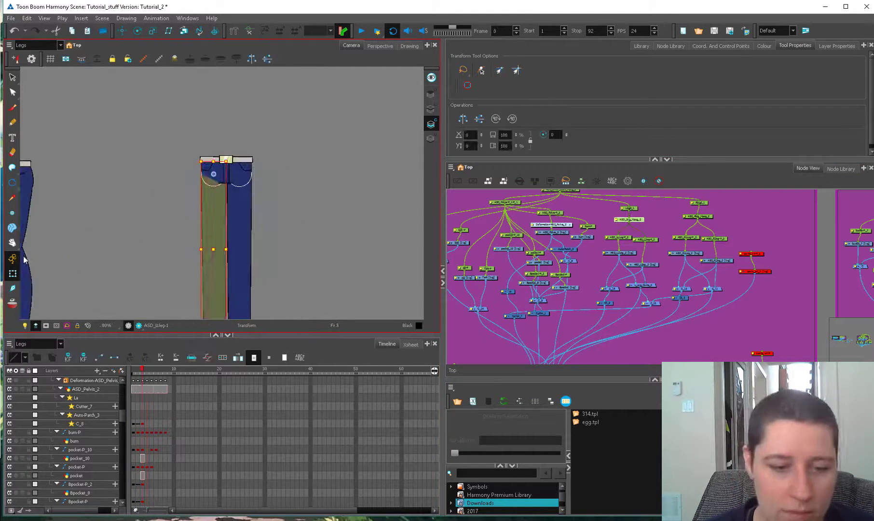
{"action": "left_click", "coordinate": [13, 258]}
{"action": "left_click_drag", "start_coordinate": [231, 156], "coordinate": [235, 177]}
{"action": "left_click_drag", "start_coordinate": [144, 374], "coordinate": [149, 375]}
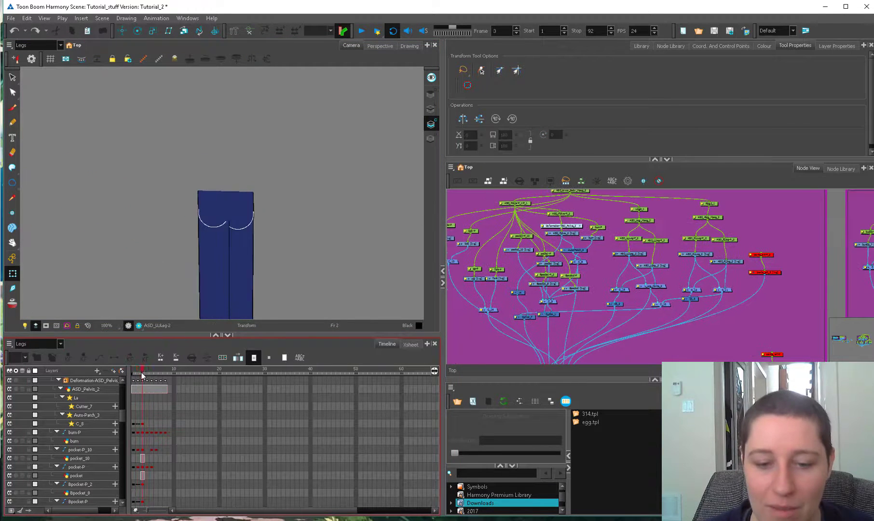
{"action": "left_click_drag", "start_coordinate": [148, 375], "coordinate": [143, 371]}
{"action": "left_click", "coordinate": [215, 263]}
{"action": "key", "text": "b"}
{"action": "key", "text": "b"}
{"action": "key", "text": "period"}
- Extend the exposure of the zip and fork drawings across all the turnaround frames
{"action": "left_click", "coordinate": [520, 301]}
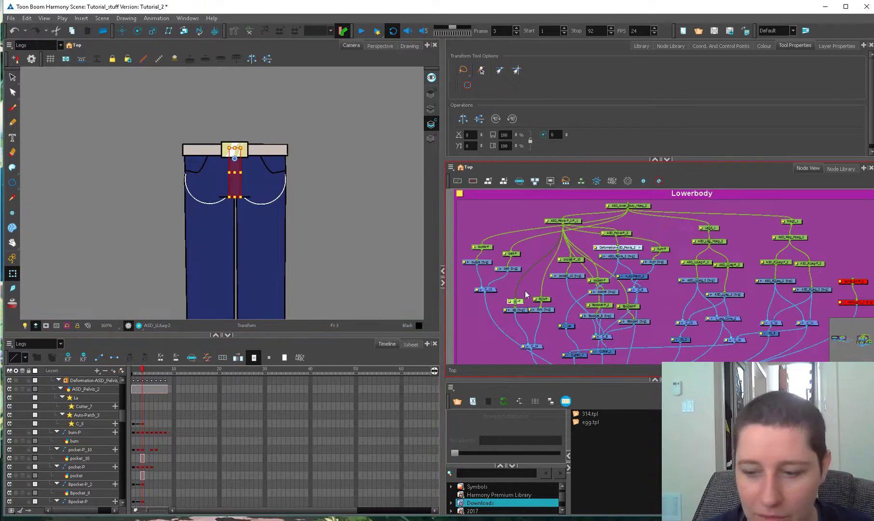
{"action": "left_click", "coordinate": [521, 313]}
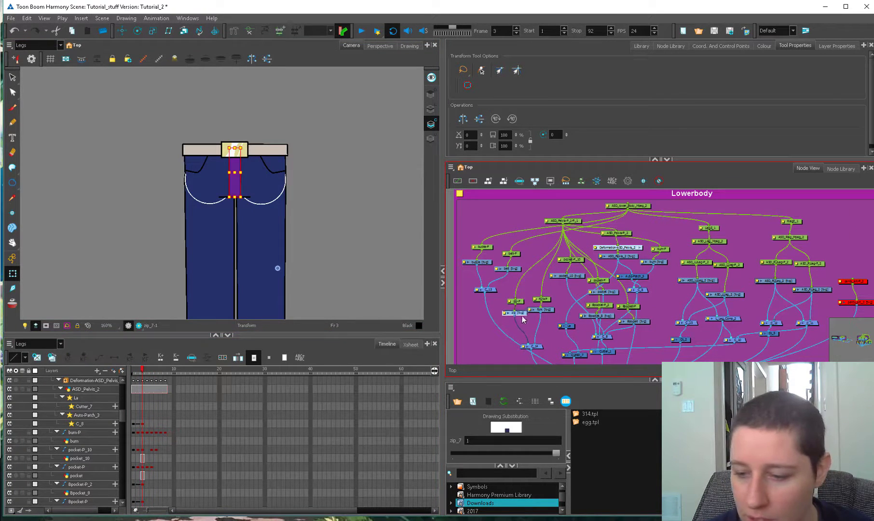
{"action": "scroll", "coordinate": [148, 410], "scroll_direction": "down", "scroll_amount": 6}
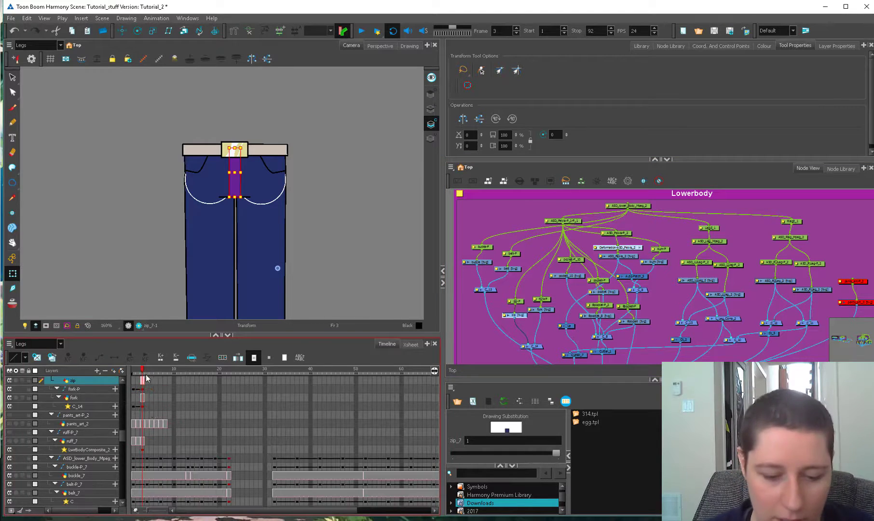
{"action": "left_click", "coordinate": [164, 397]}
{"action": "left_click", "coordinate": [159, 390]}
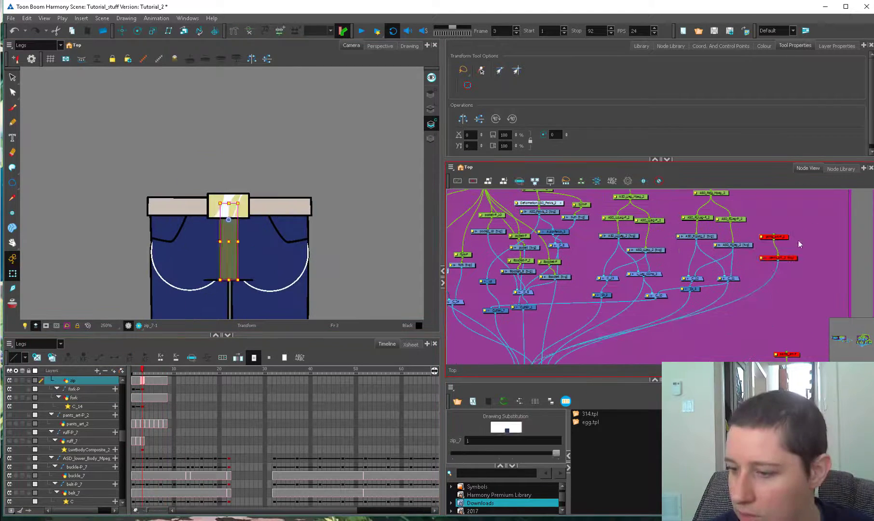
- Re-enable the pants_art nodes and disable the pelvis drawing together with the leg composites and cutters
{"action": "key", "text": "a"}
{"action": "left_click_drag", "start_coordinate": [800, 232], "coordinate": [600, 304]}
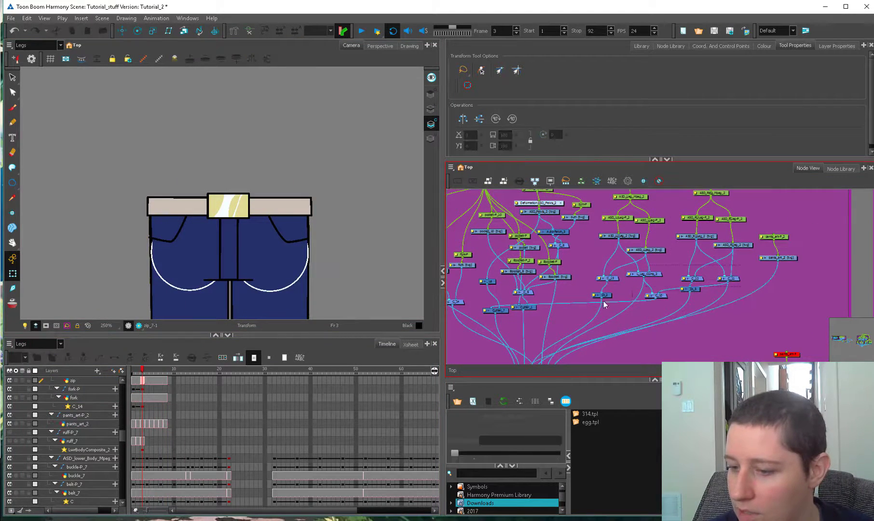
{"action": "key", "text": "d"}
{"action": "left_click_drag", "start_coordinate": [551, 219], "coordinate": [565, 240]}
{"action": "left_click", "coordinate": [558, 232]}
{"action": "key", "text": "d"}
{"action": "left_click", "coordinate": [791, 257]}
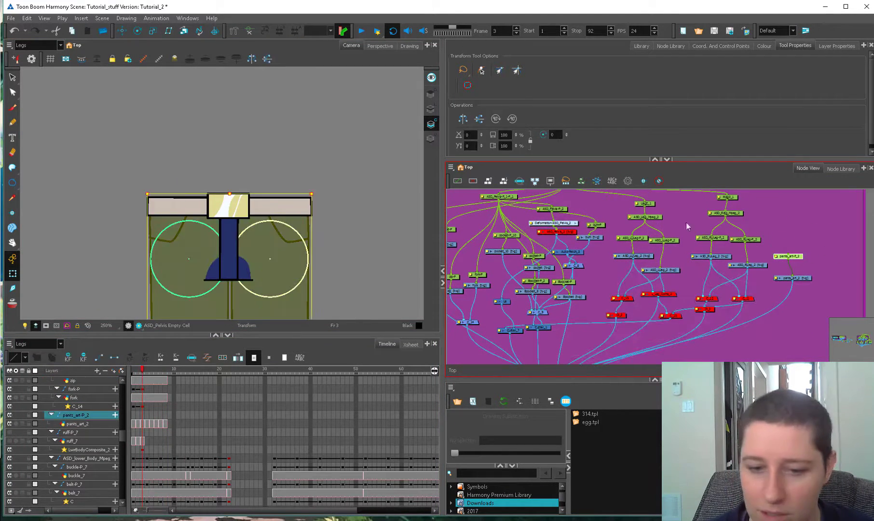
- Position the zip below the belt buckle on each turnaround frame using its peg
{"action": "left_click_drag", "start_coordinate": [490, 255], "coordinate": [551, 252]}
{"action": "left_click", "coordinate": [512, 273]}
{"action": "key", "text": "comma"}
{"action": "scroll", "coordinate": [225, 270], "scroll_direction": "up", "scroll_amount": 1}
{"action": "key", "text": "comma"}
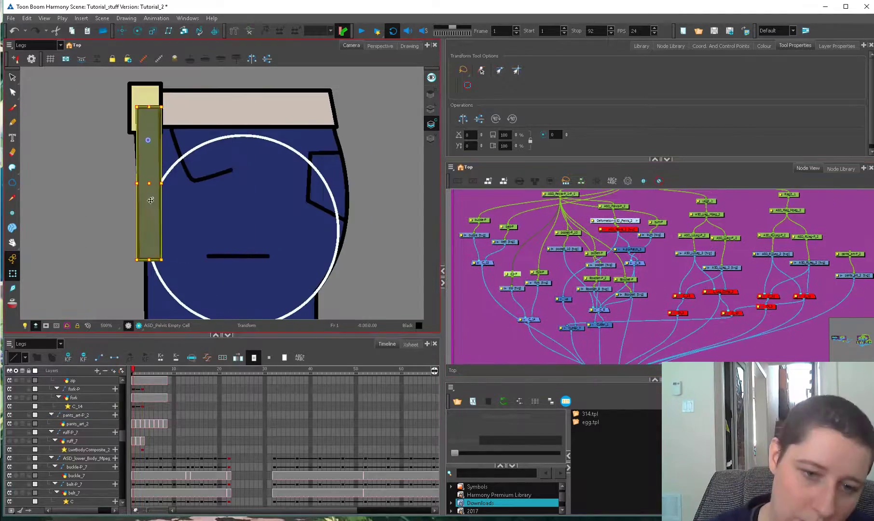
{"action": "key", "text": "period"}
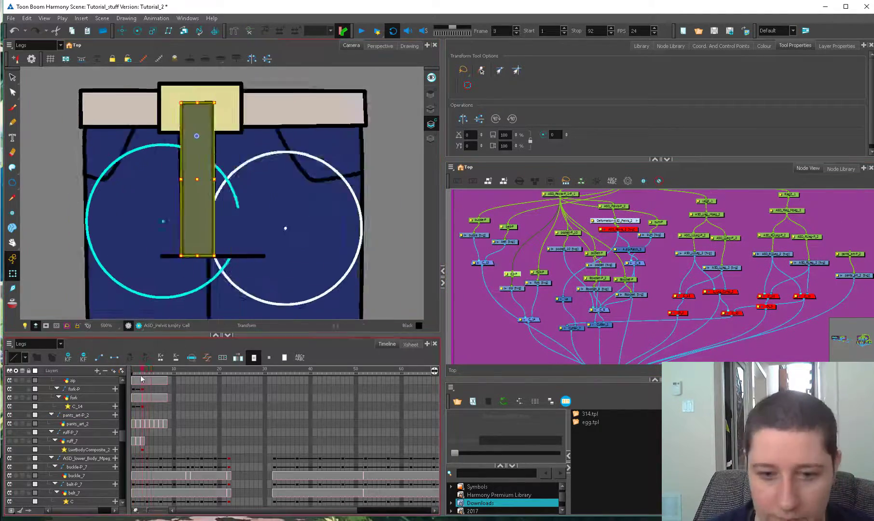
{"action": "key", "text": "period"}
{"action": "key", "text": "period"}
{"action": "left_click_drag", "start_coordinate": [317, 218], "coordinate": [337, 220]}
- Give the side view on frame 1 a tapered zip drawing and delete its fork line
{"action": "scroll", "coordinate": [153, 390], "scroll_direction": "up", "scroll_amount": 1}
{"action": "left_click", "coordinate": [152, 389]}
{"action": "left_click", "coordinate": [137, 390]}
{"action": "key", "text": "alt+s"}
{"action": "key", "text": "shift+t"}
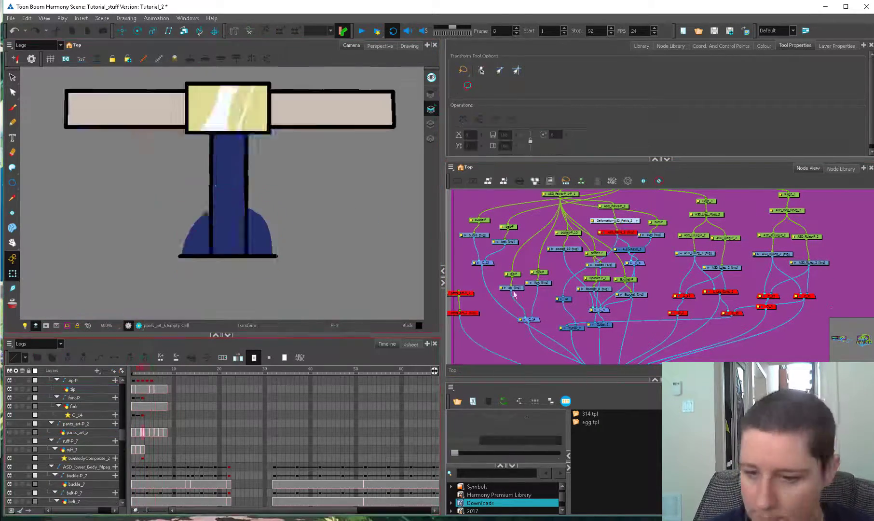
{"action": "left_click", "coordinate": [134, 406]}
{"action": "key", "text": "alt+s"}
{"action": "left_click_drag", "start_coordinate": [176, 287], "coordinate": [138, 241]}
{"action": "key", "text": "Delete"}
{"action": "key", "text": "shift+t"}
{"action": "key", "text": "b"}
- Fit the front pockets to the reference artwork across the turnaround frames, hiding the far pocket in the side view
{"action": "left_click", "coordinate": [144, 371]}
{"action": "left_click", "coordinate": [568, 232]}
{"action": "left_click", "coordinate": [133, 371]}
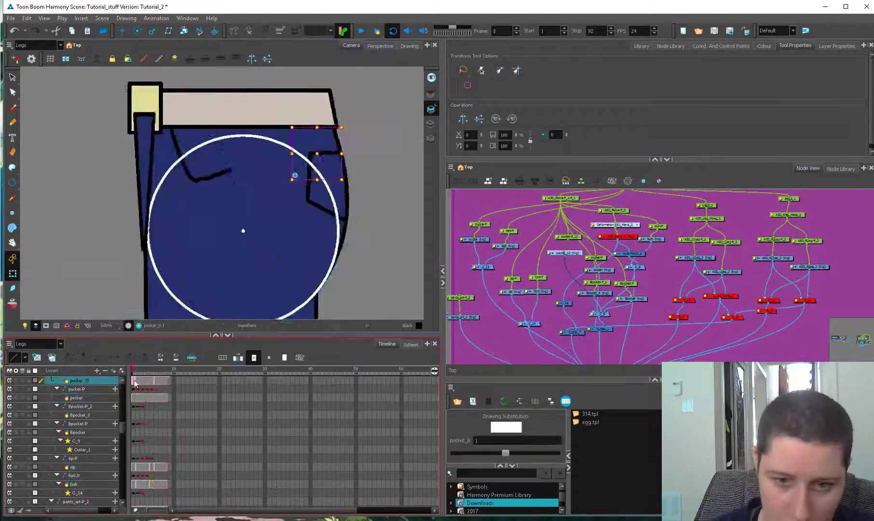
{"action": "key", "text": "period"}
{"action": "left_click", "coordinate": [653, 238]}
{"action": "key", "text": "comma"}
{"action": "left_click", "coordinate": [567, 236]}
{"action": "key", "text": "period"}
{"action": "key", "text": "period"}
{"action": "key", "text": "period"}
{"action": "key", "text": "period"}
{"action": "left_click", "coordinate": [146, 177]}
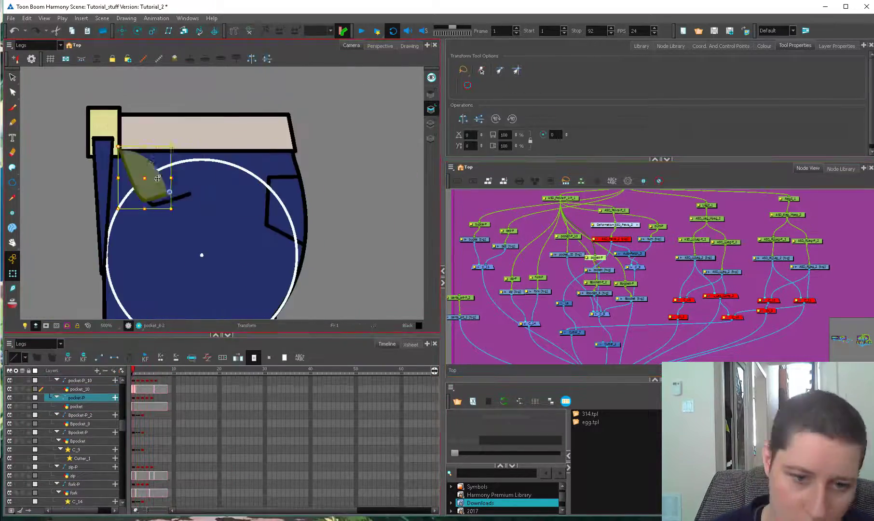
- Re-enable the pelvis, leg composite and cutter nodes and disable the pants_art reference nodes
{"action": "key", "text": "shift+b"}
{"action": "left_click_drag", "start_coordinate": [675, 255], "coordinate": [646, 295]}
{"action": "scroll", "coordinate": [241, 258], "scroll_direction": "down", "scroll_amount": 5}
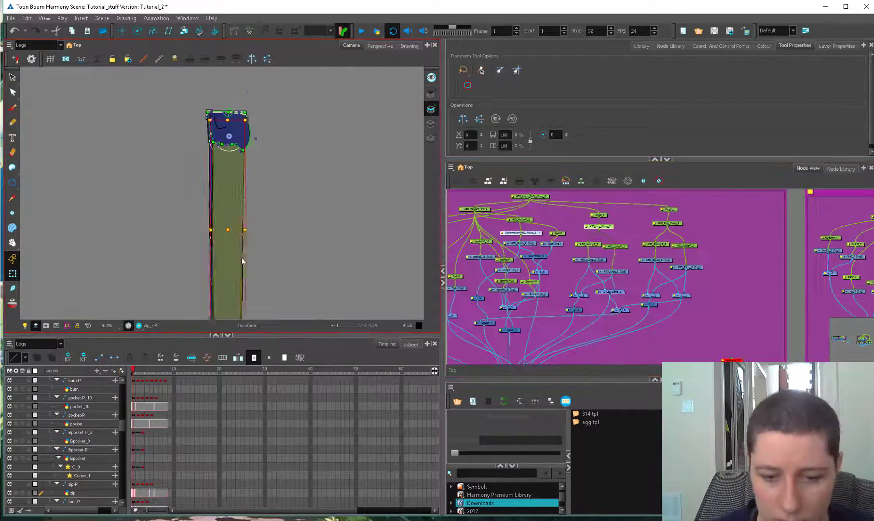
{"action": "scroll", "coordinate": [242, 257], "scroll_direction": "up", "scroll_amount": 5}
- On frame 3, examine the zip, pocket and pelvis drawings and the pelvis auto-patch connections in the network
{"action": "left_click", "coordinate": [151, 371]}
{"action": "key", "text": "alt+s"}
{"action": "left_click", "coordinate": [301, 203]}
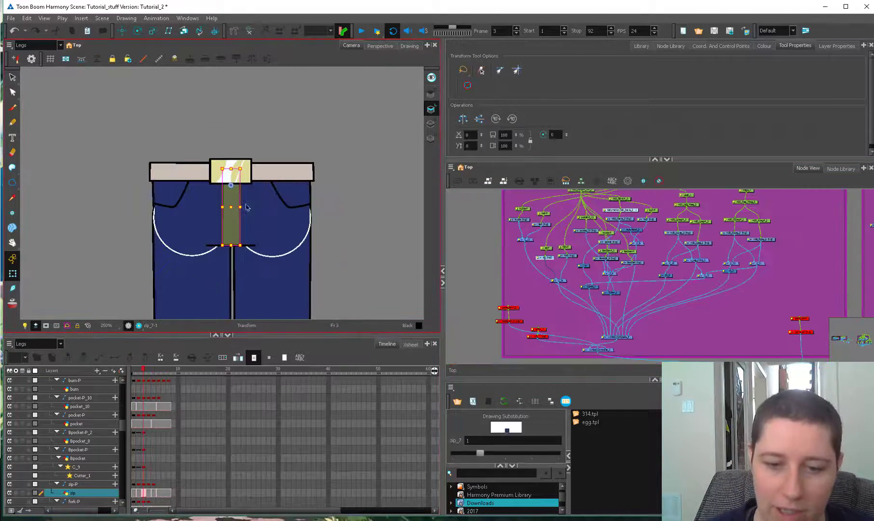
{"action": "left_click", "coordinate": [297, 195]}
{"action": "scroll", "coordinate": [553, 268], "scroll_direction": "up", "scroll_amount": 3}
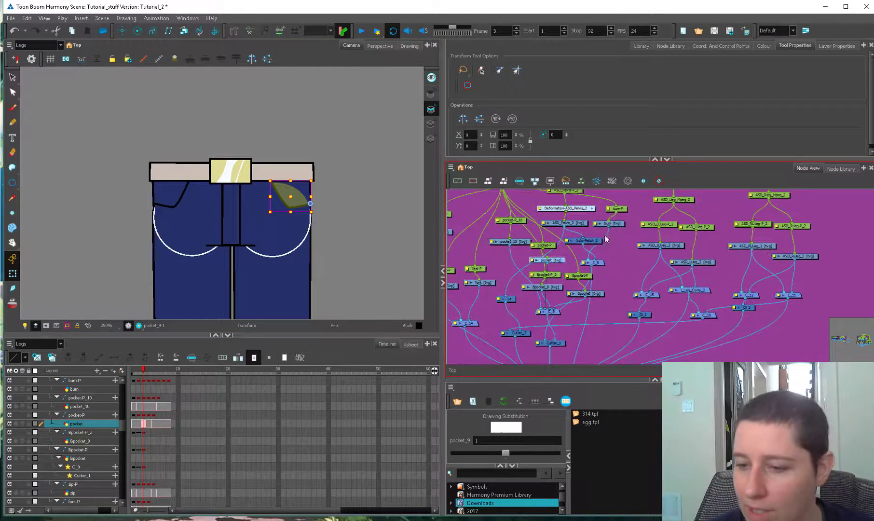
{"action": "left_click_drag", "start_coordinate": [604, 263], "coordinate": [614, 267]}
{"action": "left_click", "coordinate": [576, 223]}
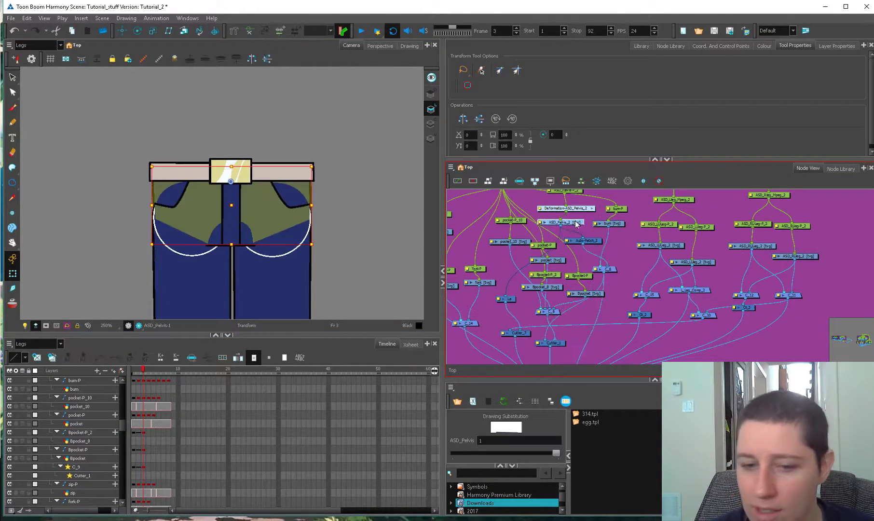
{"action": "scroll", "coordinate": [611, 219], "scroll_direction": "up", "scroll_amount": 1}
{"action": "left_click", "coordinate": [590, 233]}
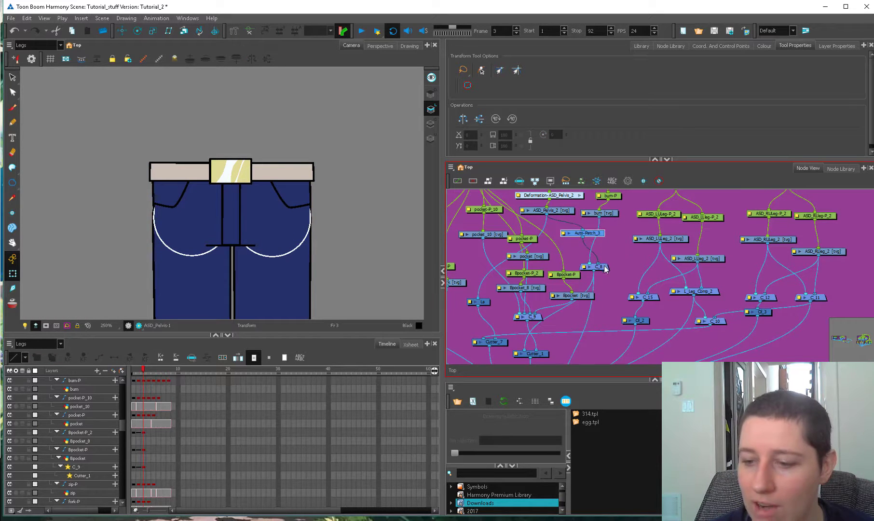
- Select the pelvis drawing on frame 3 and compare its line art and colour art layers
{"action": "left_click", "coordinate": [550, 209]}
{"action": "key", "text": "2"}
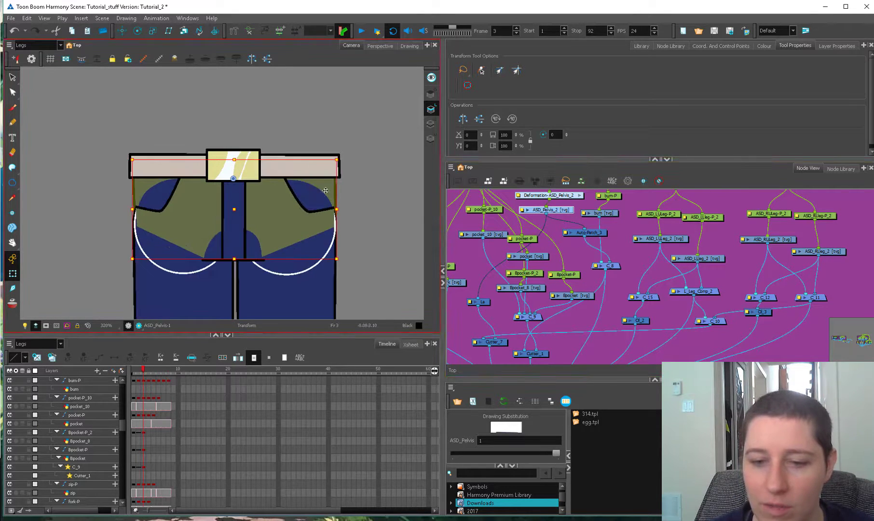
{"action": "key", "text": "2"}
{"action": "key", "text": "alt+s"}
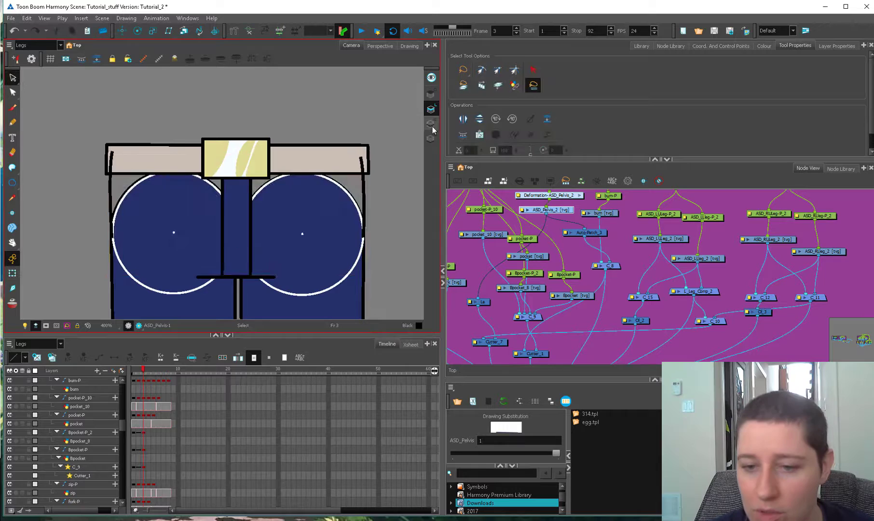
{"action": "left_click", "coordinate": [431, 127]}
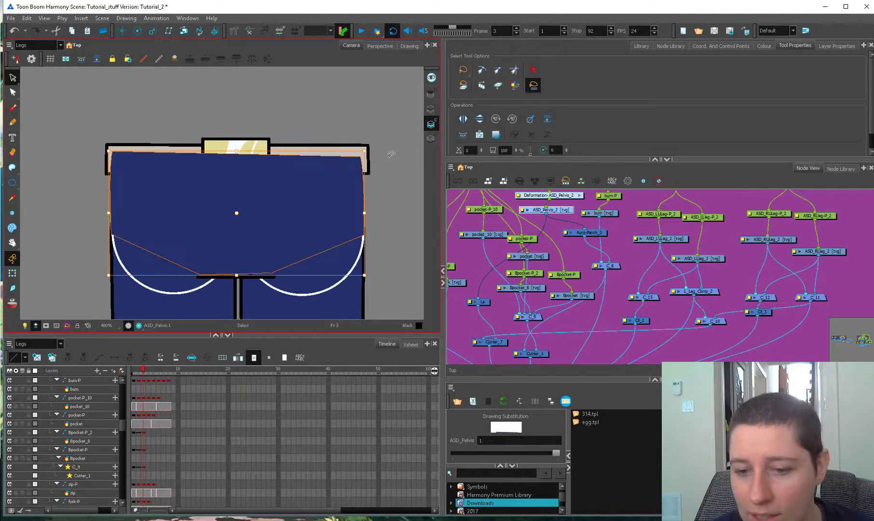
{"action": "left_click", "coordinate": [429, 107]}
{"action": "left_click", "coordinate": [12, 274]}
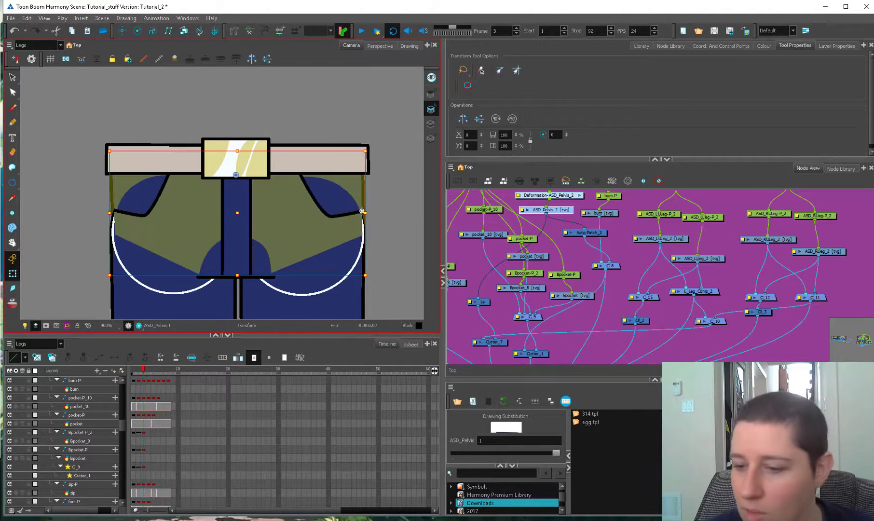
- On frame 3, examine the bum, pocket and pelvis drawings and the pelvis colour art beneath the zip and pockets
{"action": "left_click", "coordinate": [611, 215]}
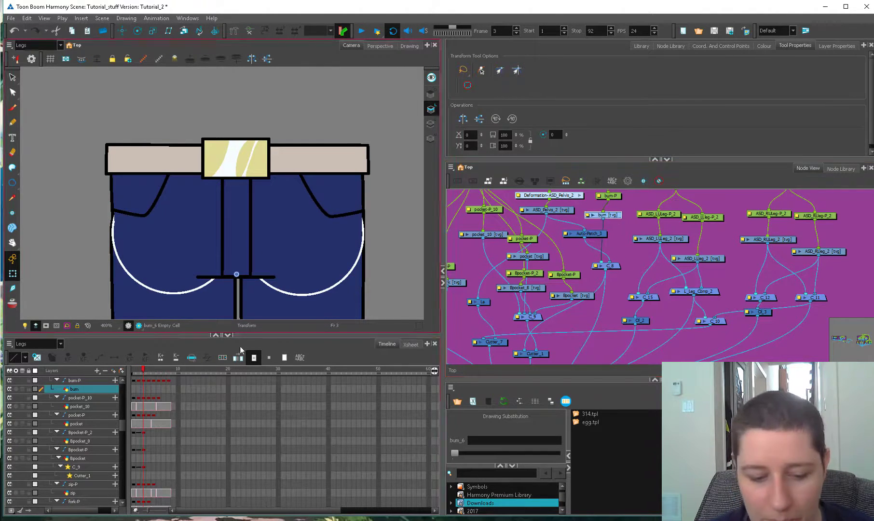
{"action": "scroll", "coordinate": [550, 270], "scroll_direction": "down", "scroll_amount": 3}
{"action": "left_click", "coordinate": [548, 266]}
{"action": "left_click_drag", "start_coordinate": [554, 242], "coordinate": [560, 304]}
{"action": "left_click", "coordinate": [549, 233]}
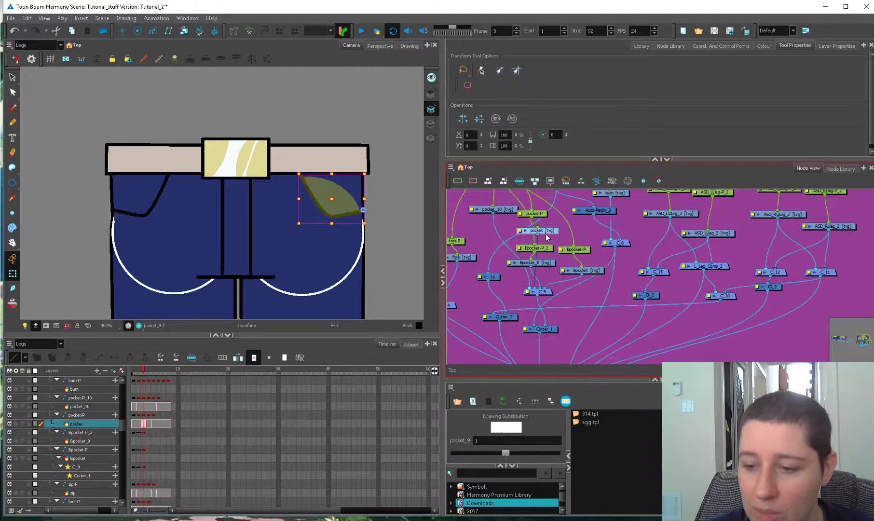
{"action": "left_click", "coordinate": [546, 264]}
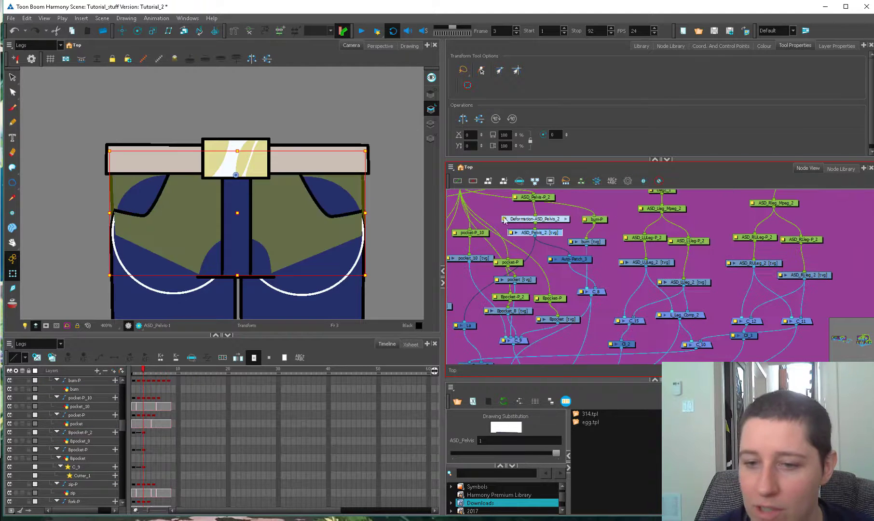
{"action": "key", "text": "alt+s"}
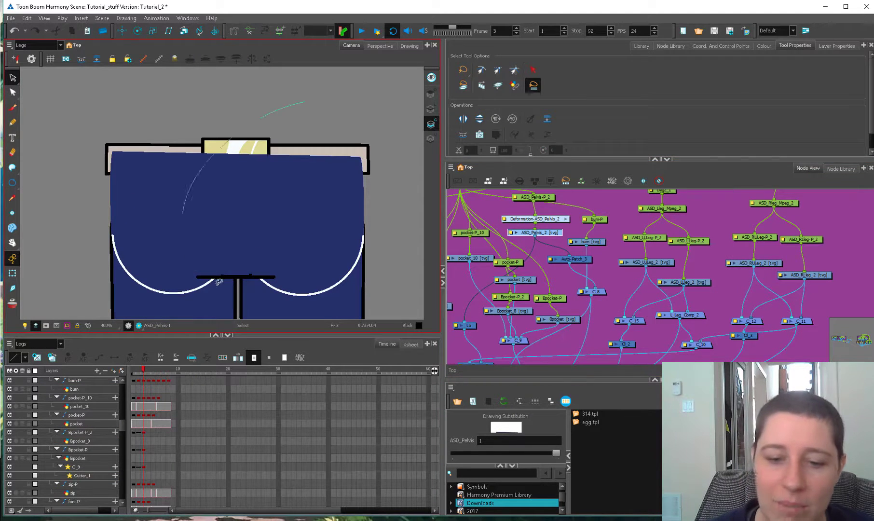
{"action": "left_click", "coordinate": [261, 196]}
{"action": "left_click", "coordinate": [12, 273]}
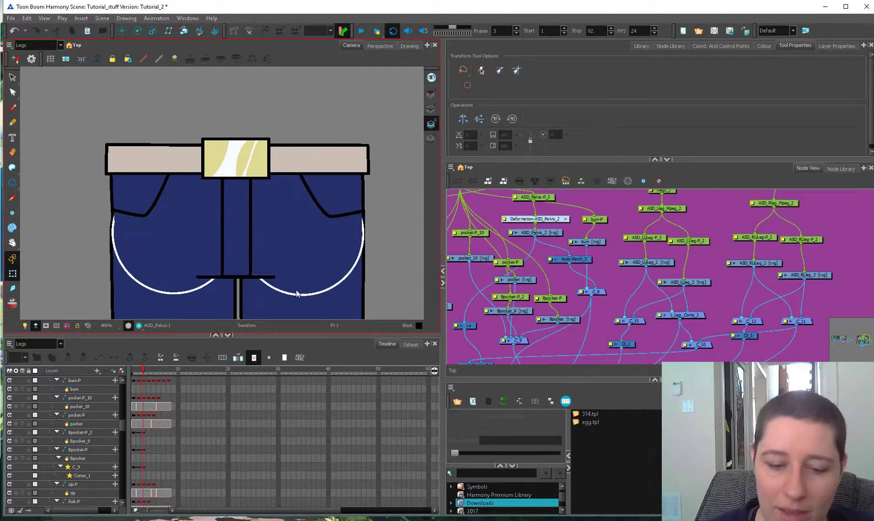
- Compare the pocket, zip and pelvis drawings on turnaround frames 2 and 1
{"action": "left_click", "coordinate": [140, 378]}
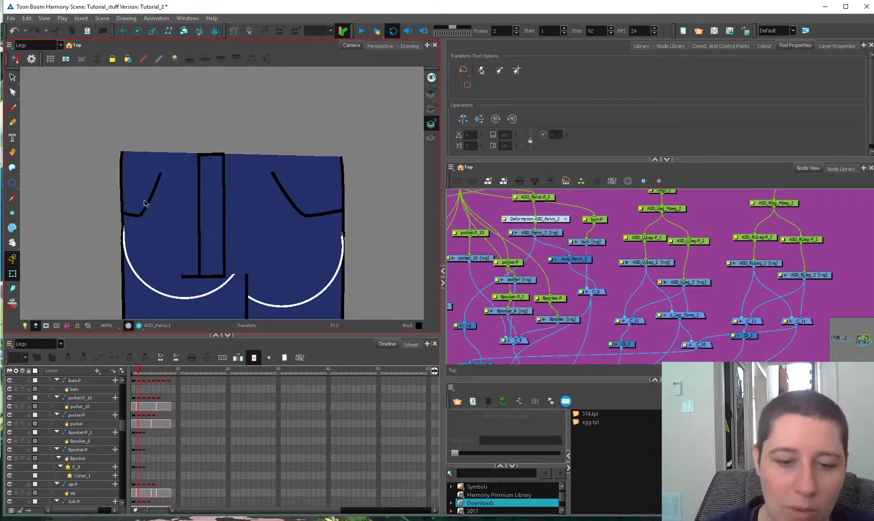
{"action": "left_click_drag", "start_coordinate": [145, 204], "coordinate": [119, 200]}
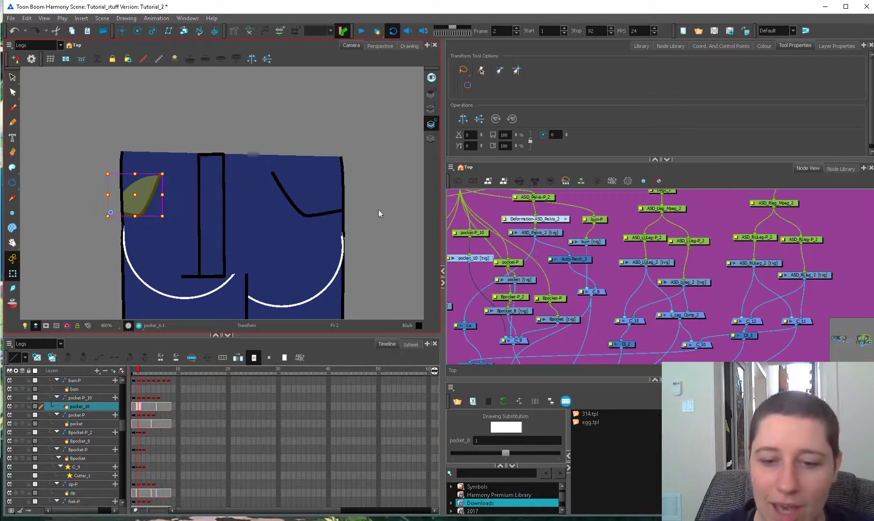
{"action": "key", "text": "2"}
{"action": "key", "text": "2"}
{"action": "left_click", "coordinate": [161, 372]}
{"action": "left_click_drag", "start_coordinate": [162, 371], "coordinate": [134, 372]}
{"action": "key", "text": "1"}
{"action": "key", "text": "1"}
{"action": "key", "text": "1"}
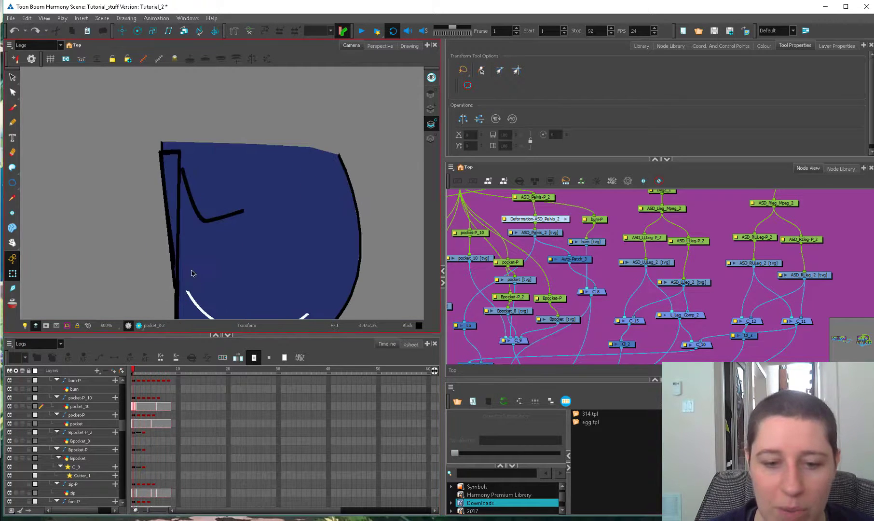
{"action": "left_click", "coordinate": [172, 220]}
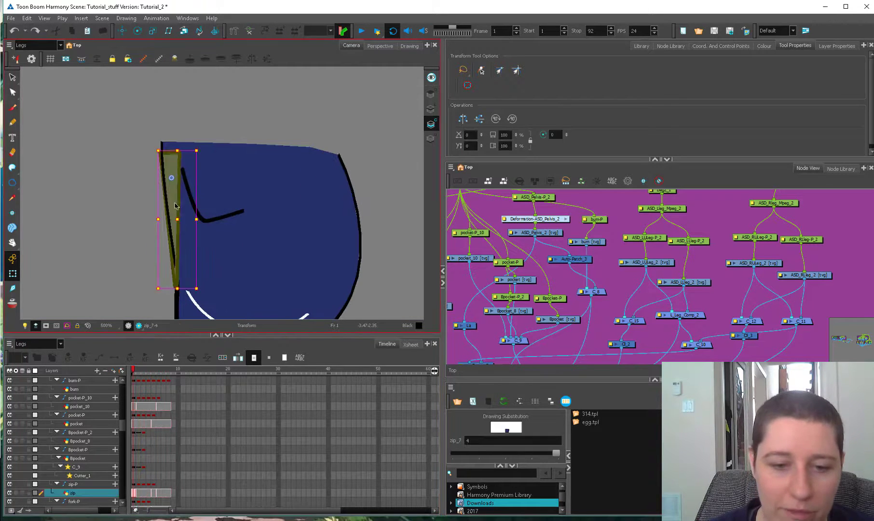
{"action": "left_click", "coordinate": [330, 224]}
{"action": "key", "text": "2"}
{"action": "key", "text": "2"}
{"action": "key", "text": "2"}
{"action": "left_click", "coordinate": [287, 212]}
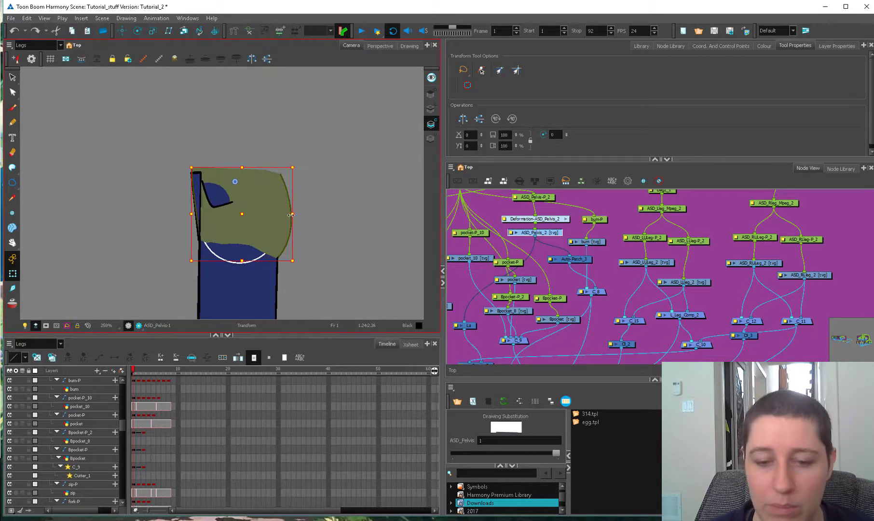
{"action": "left_click_drag", "start_coordinate": [302, 219], "coordinate": [307, 246]}
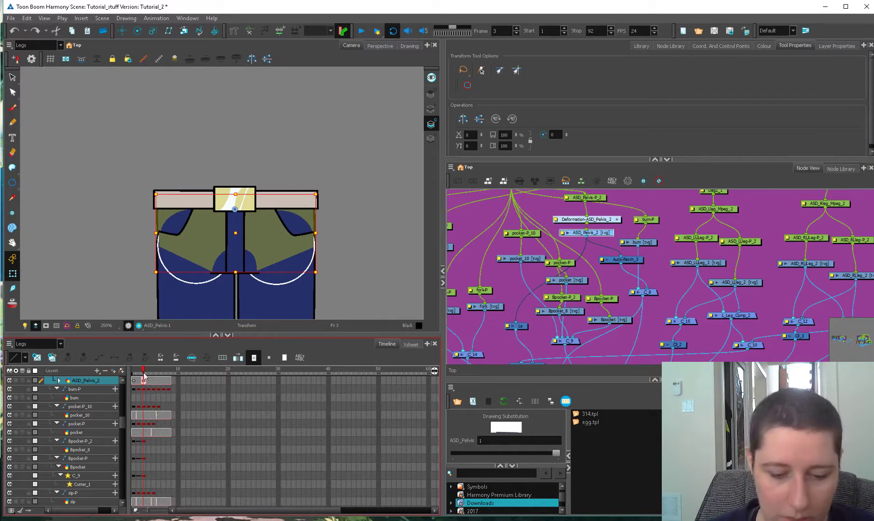
- On frame 1, switch the pelvis to drawing 2 and erase the line art along its front edge
{"action": "left_click", "coordinate": [60, 380]}
{"action": "left_click", "coordinate": [133, 380]}
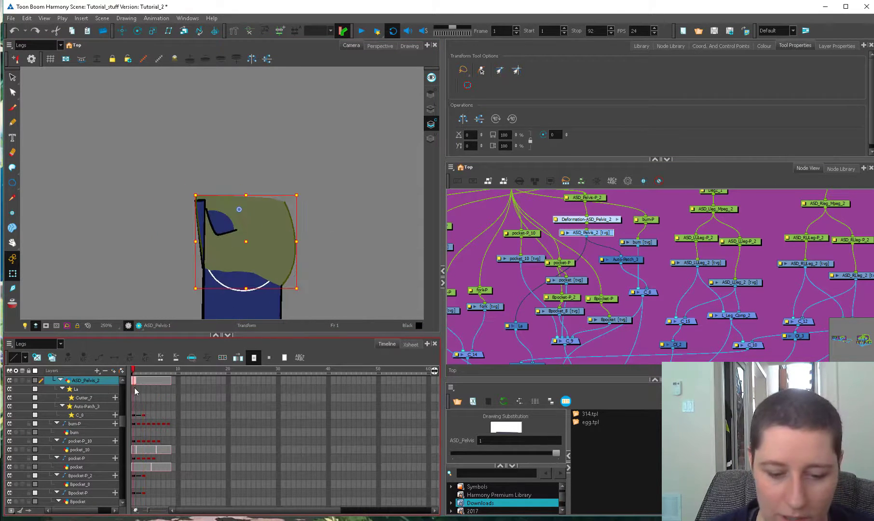
{"action": "left_click_drag", "start_coordinate": [555, 453], "coordinate": [522, 452]}
{"action": "key", "text": "alt+s"}
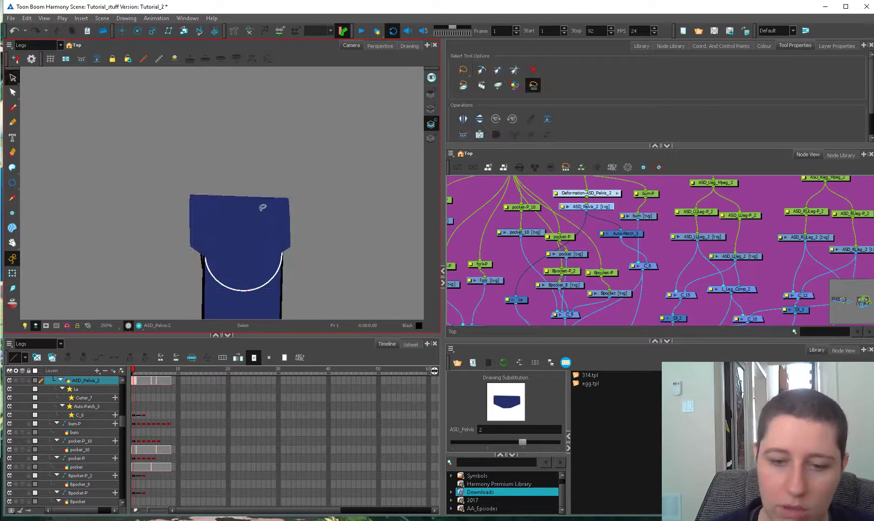
{"action": "key", "text": "l"}
{"action": "key", "text": "alt+e"}
{"action": "left_click_drag", "start_coordinate": [189, 189], "coordinate": [191, 253]}
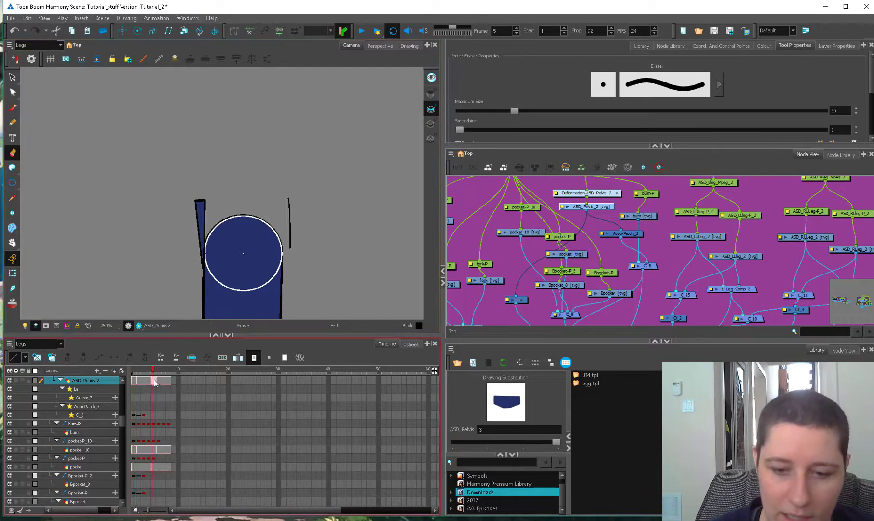
- On frame 5, erase the line art along the front edge of pelvis drawing 3
{"action": "left_click", "coordinate": [153, 381]}
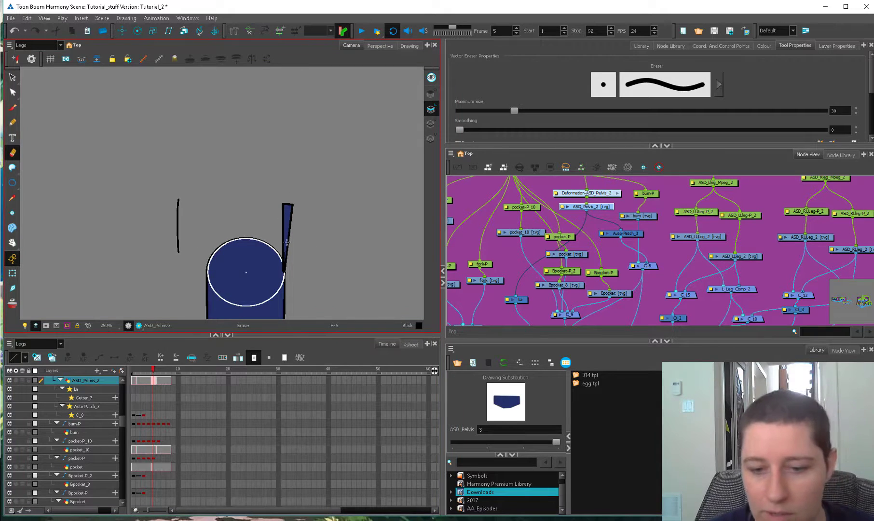
{"action": "left_click", "coordinate": [12, 273]}
{"action": "left_click", "coordinate": [338, 244]}
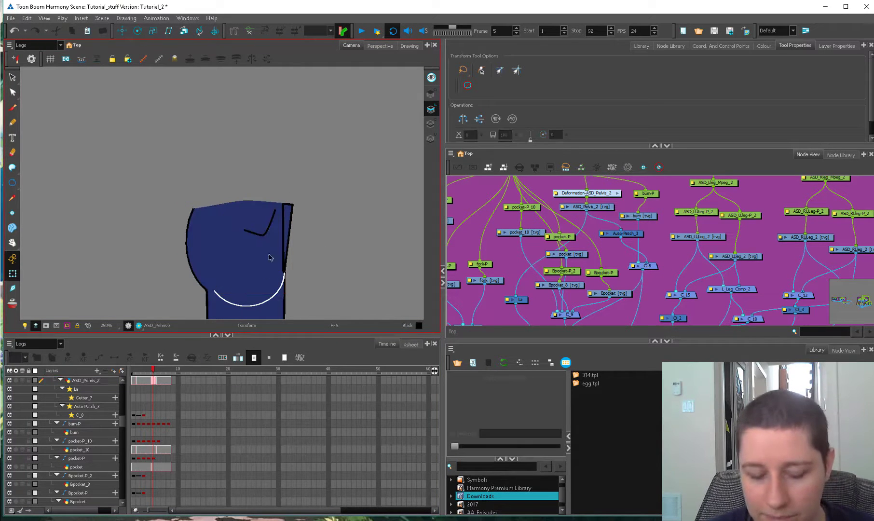
- Extend the exposure of the buckle and belt drawings across the turnaround frames
{"action": "mouse_move", "coordinate": [153, 374]}
{"action": "left_mouse_down"}
{"action": "mouse_move", "coordinate": [134, 377]}
{"action": "mouse_move", "coordinate": [153, 376]}
{"action": "mouse_move", "coordinate": [144, 375]}
{"action": "left_mouse_up"}
{"action": "left_click_drag", "start_coordinate": [515, 264], "coordinate": [572, 253]}
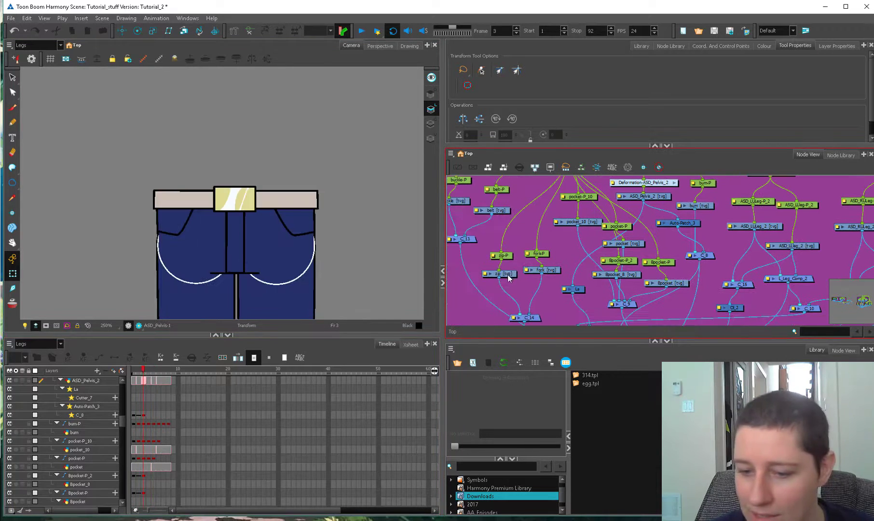
{"action": "left_click", "coordinate": [508, 275]}
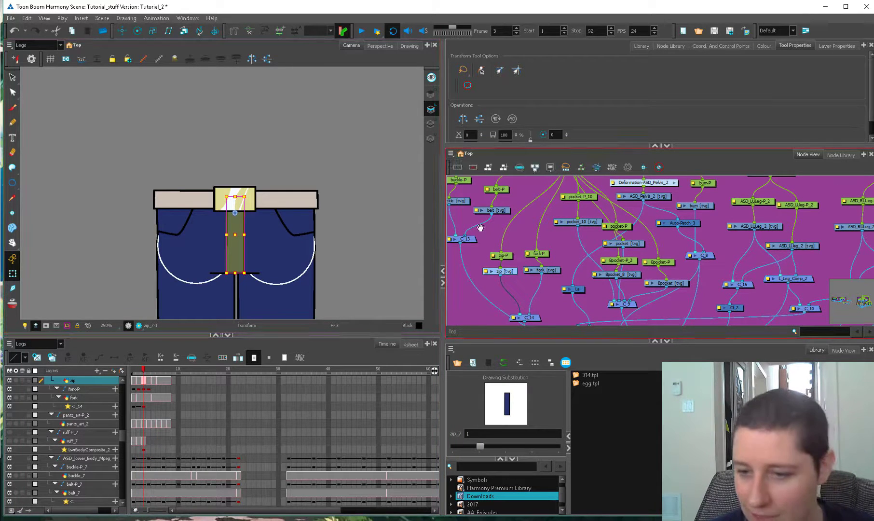
{"action": "left_click_drag", "start_coordinate": [480, 228], "coordinate": [537, 263]}
{"action": "left_click", "coordinate": [507, 237]}
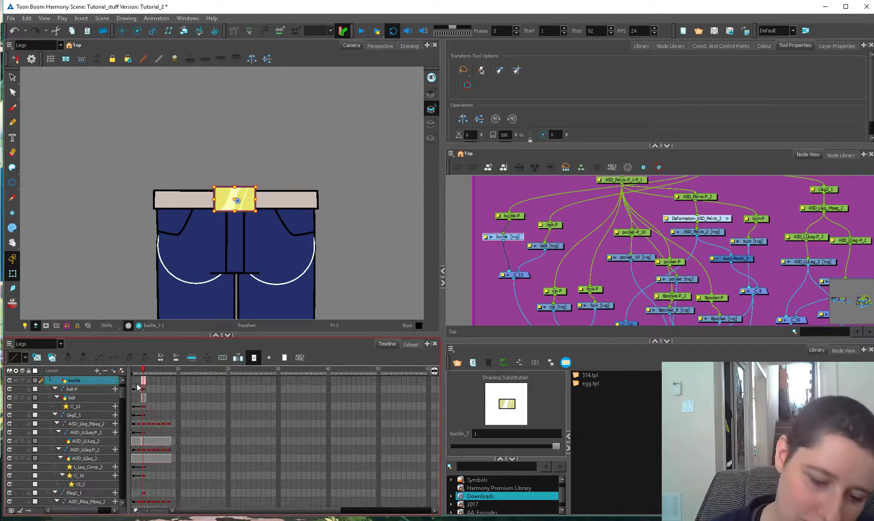
{"action": "left_click_drag", "start_coordinate": [143, 382], "coordinate": [133, 382]}
{"action": "left_click", "coordinate": [143, 398]}
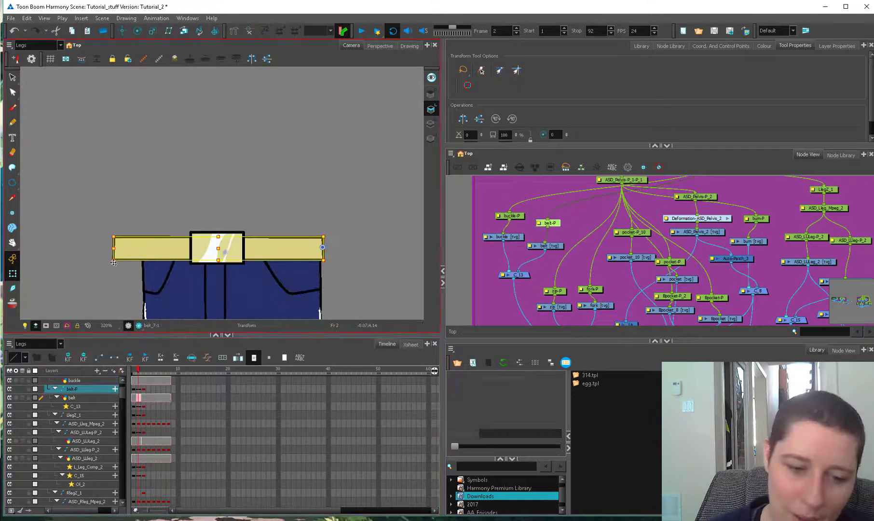
- On frame 1, shift the belt to the back of the pelvis and shorten its front end to stop behind the buckle
{"action": "key", "text": "comma"}
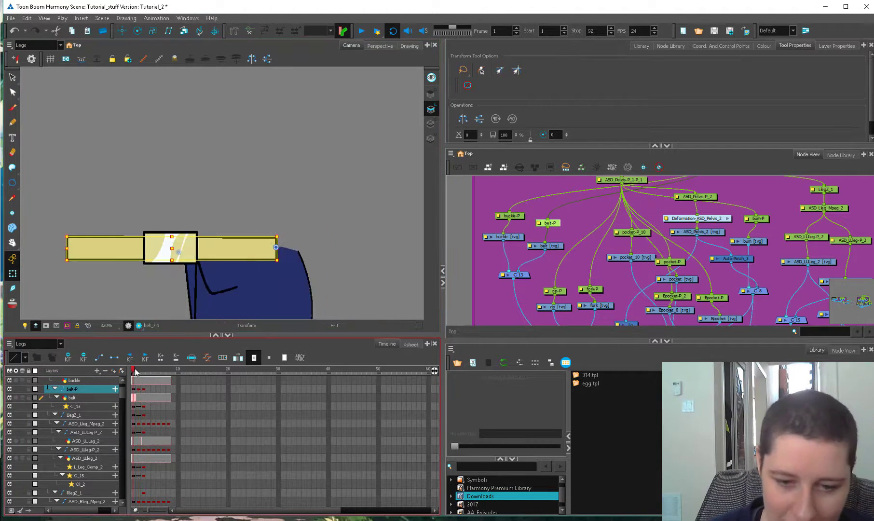
{"action": "key", "text": "Right"}
{"action": "key", "text": "Right"}
{"action": "key", "text": "Right"}
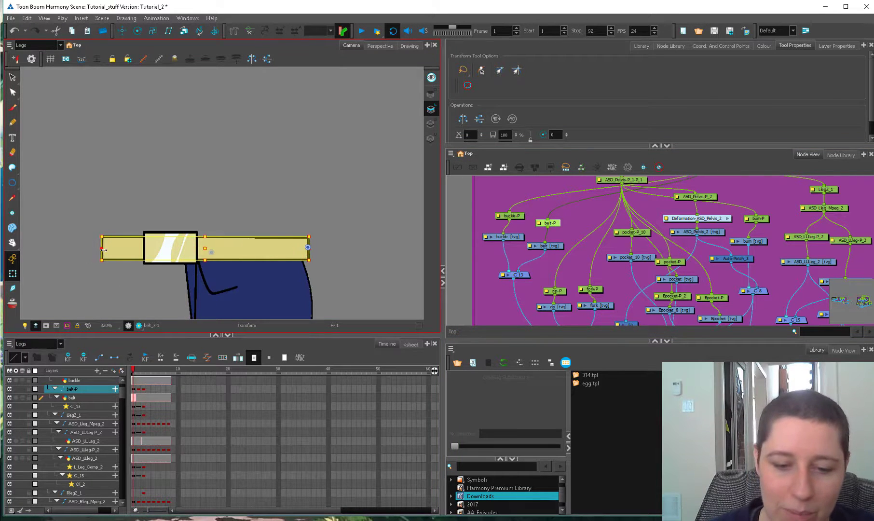
{"action": "left_click_drag", "start_coordinate": [104, 249], "coordinate": [167, 255]}
{"action": "left_click", "coordinate": [380, 273]}
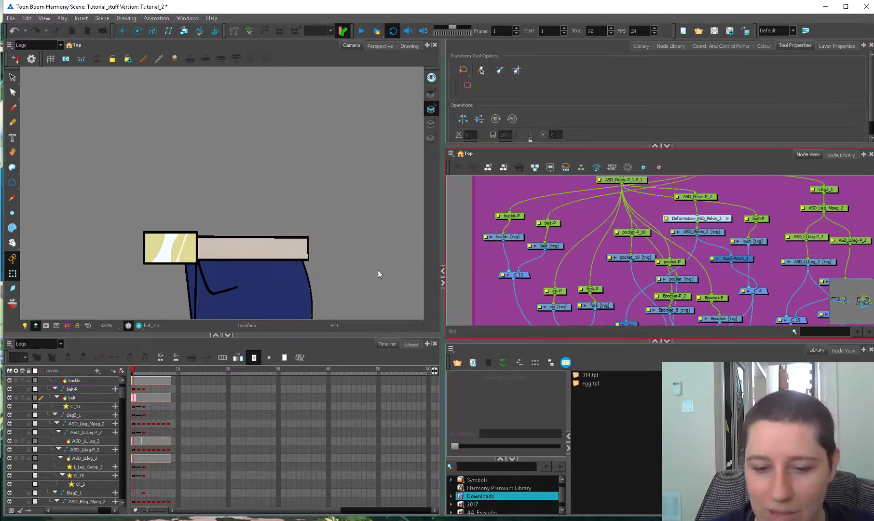
- Narrow the belt on frame 4 to match the pelvis width
{"action": "left_click", "coordinate": [306, 252]}
{"action": "key", "text": "period"}
{"action": "key", "text": "period"}
{"action": "key", "text": "period"}
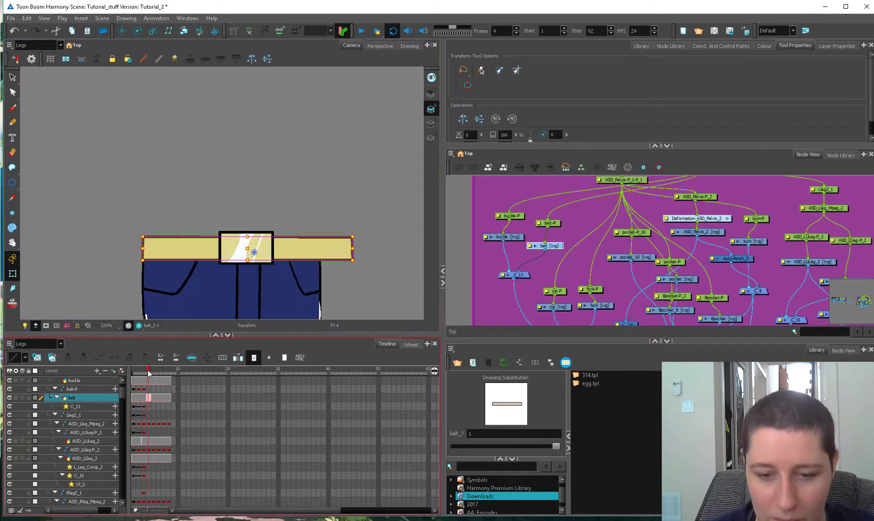
{"action": "left_click_drag", "start_coordinate": [353, 251], "coordinate": [328, 253]}
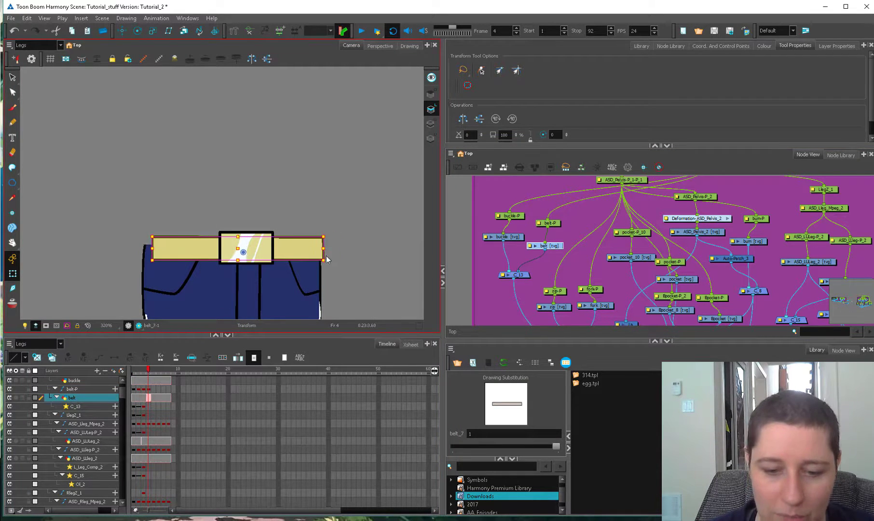
- On frame 5, nudge the belt to the back of the pelvis and shorten its front end to stop behind the buckle
{"action": "key", "text": "period"}
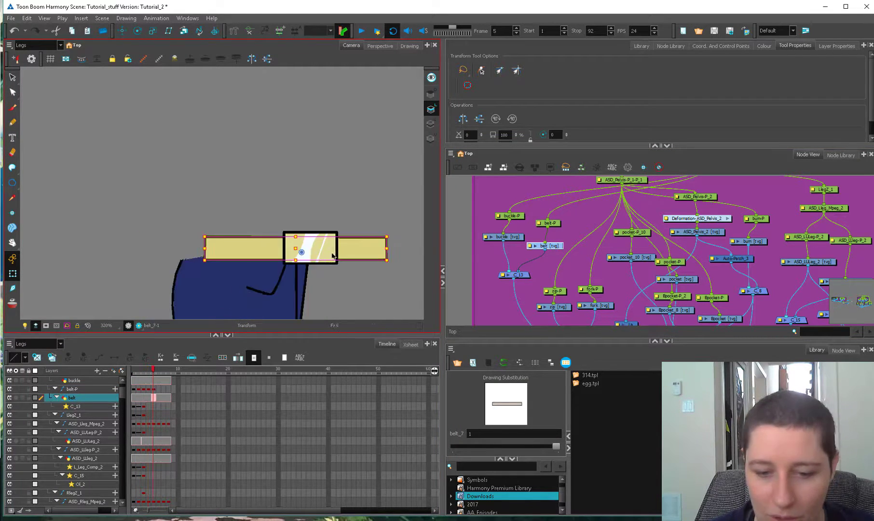
{"action": "key", "text": "Left"}
{"action": "key", "text": "Left"}
{"action": "key", "text": "Left"}
{"action": "key", "text": "Left"}
{"action": "key", "text": "Left"}
{"action": "key", "text": "Left"}
{"action": "key", "text": "Left"}
{"action": "key", "text": "Left"}
{"action": "key", "text": "Left"}
{"action": "key", "text": "Left"}
{"action": "key", "text": "Left"}
{"action": "key", "text": "Left"}
{"action": "key", "text": "Left"}
{"action": "key", "text": "Left"}
{"action": "key", "text": "Left"}
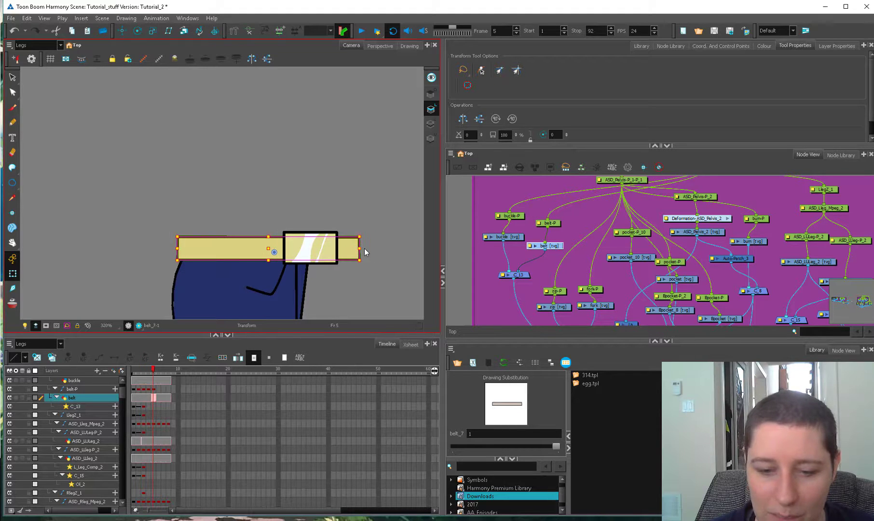
{"action": "left_click_drag", "start_coordinate": [358, 249], "coordinate": [333, 255]}
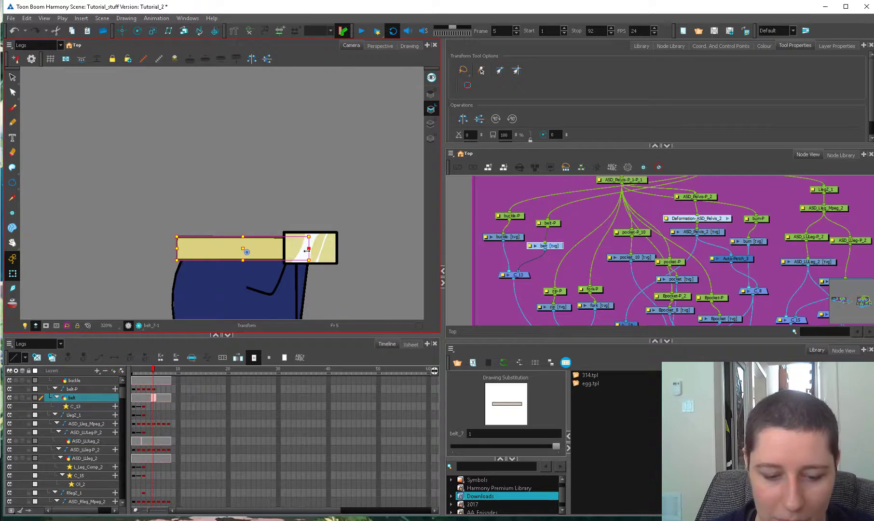
{"action": "left_click_drag", "start_coordinate": [307, 251], "coordinate": [305, 250]}
- Duplicate the buckle drawing on frame 1 so the side view has its own drawing 3
{"action": "left_click", "coordinate": [158, 388]}
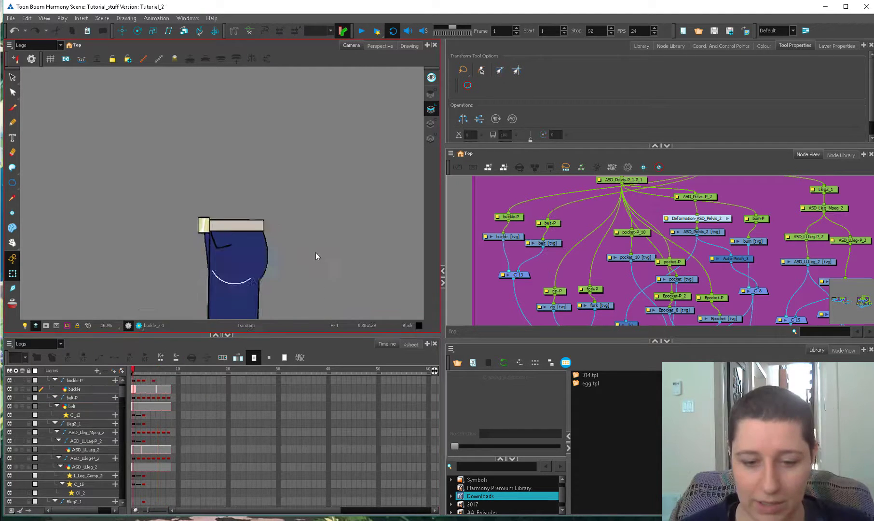
{"action": "mouse_move", "coordinate": [135, 369]}
{"action": "left_mouse_down"}
{"action": "mouse_move", "coordinate": [162, 370]}
{"action": "mouse_move", "coordinate": [133, 371]}
{"action": "left_mouse_up"}
{"action": "key", "text": "2"}
{"action": "left_click_drag", "start_coordinate": [206, 165], "coordinate": [235, 222]}
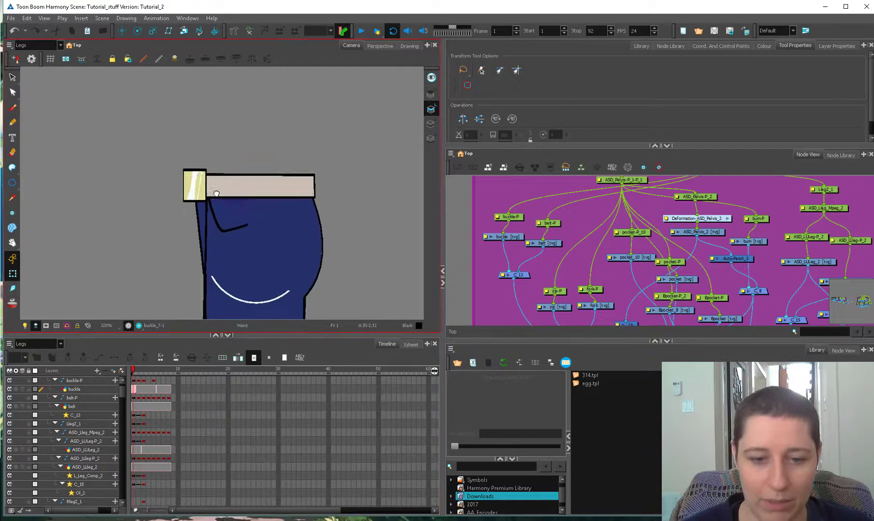
{"action": "key", "text": "2"}
{"action": "key", "text": "2"}
{"action": "left_click", "coordinate": [196, 195]}
{"action": "key", "text": "2"}
{"action": "key", "text": "2"}
{"action": "key", "text": "2"}
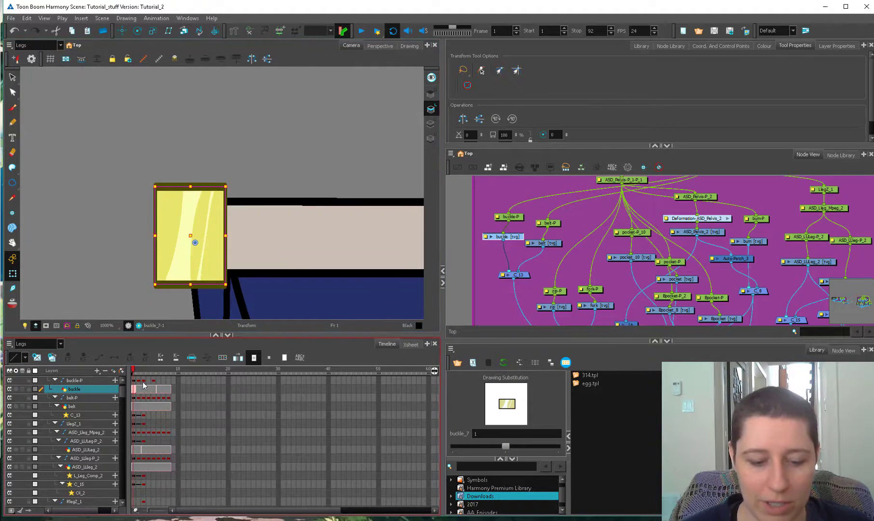
{"action": "left_click", "coordinate": [136, 390]}
{"action": "left_click", "coordinate": [134, 391]}
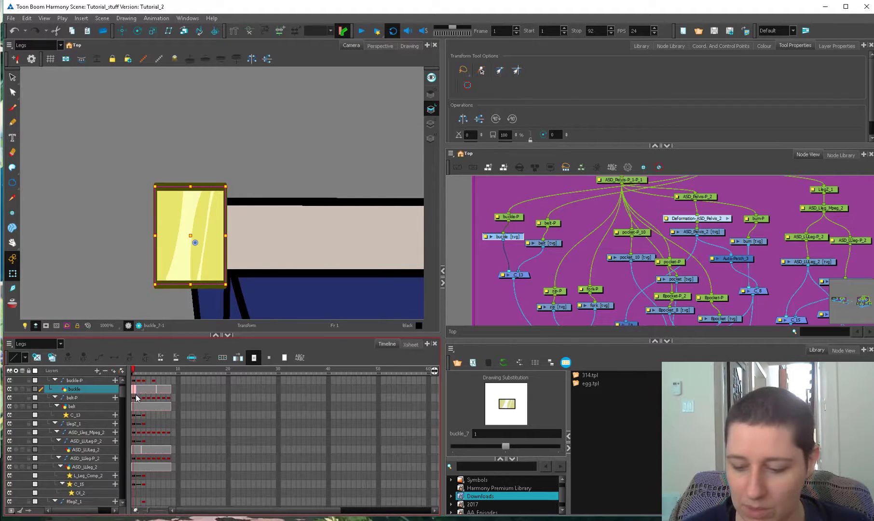
- Try to reshape the outline at the upper corner of the duplicated side-view buckle with the Pencil Editor
{"action": "key", "text": "alt+w"}
{"action": "key", "text": "2"}
{"action": "key", "text": "2"}
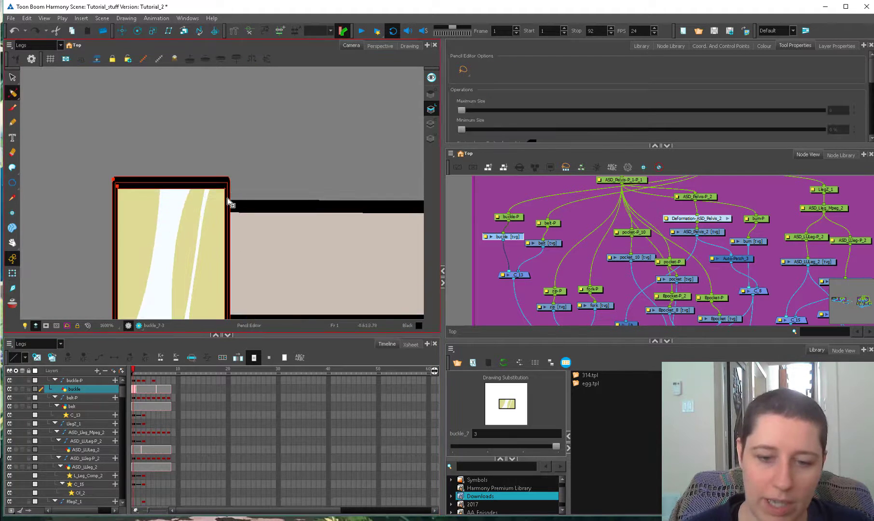
{"action": "left_click_drag", "start_coordinate": [236, 199], "coordinate": [234, 197]}
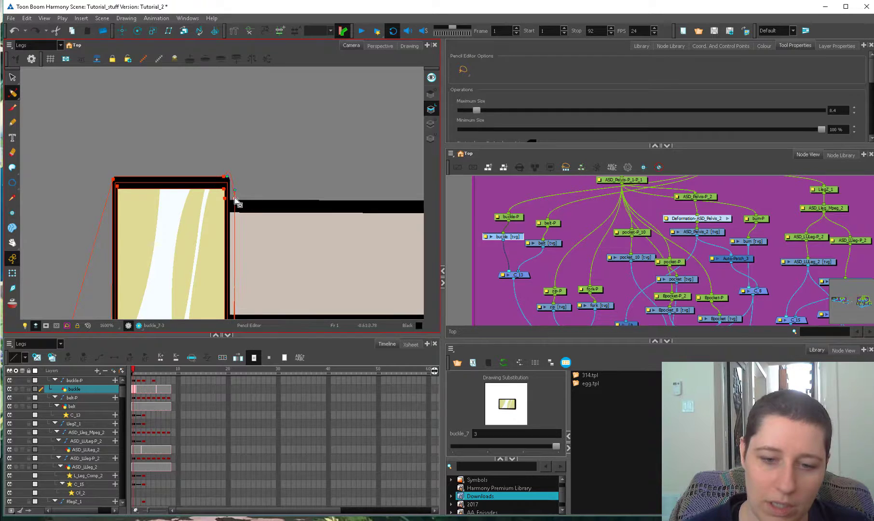
{"action": "key", "text": "ctrl+z"}
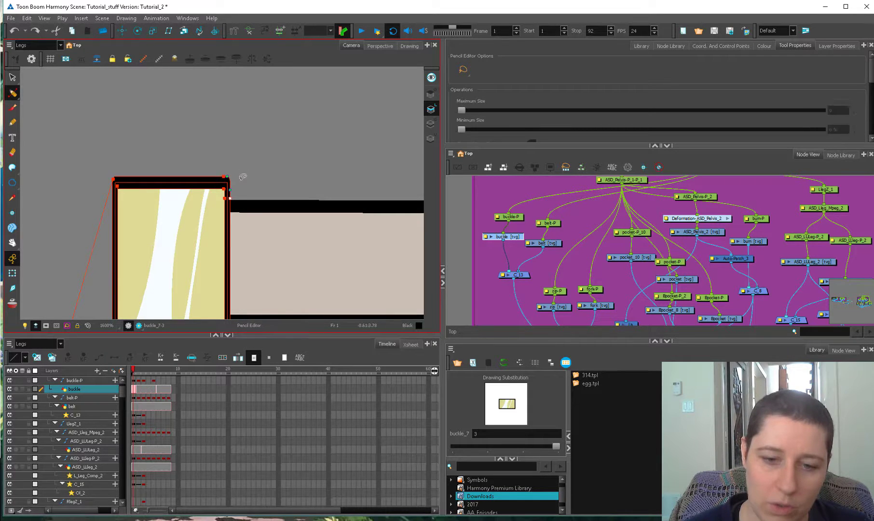
- Cut and adjust the vertical outline strip at the end of the side-view buckle drawing with the Cutter in the Drawing view
{"action": "key", "text": "alt+s"}
{"action": "key", "text": "alt+t"}
{"action": "left_click", "coordinate": [409, 46]}
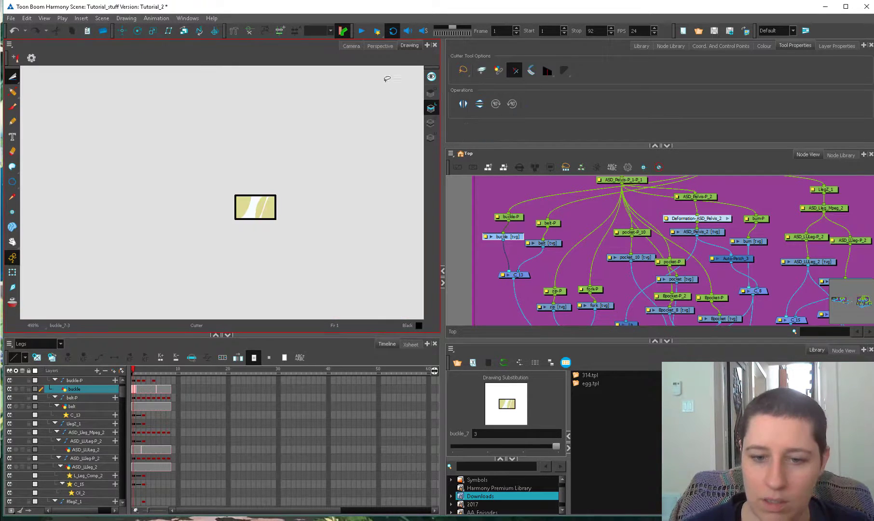
{"action": "key", "text": "2"}
{"action": "key", "text": "2"}
{"action": "left_click_drag", "start_coordinate": [336, 206], "coordinate": [233, 186]}
{"action": "key", "text": "2"}
{"action": "left_click_drag", "start_coordinate": [265, 187], "coordinate": [319, 183]}
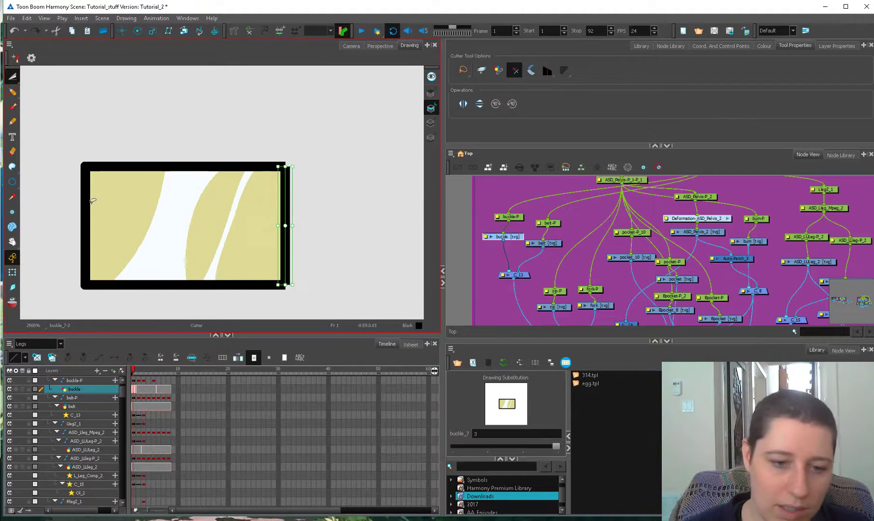
{"action": "left_click_drag", "start_coordinate": [92, 201], "coordinate": [83, 204]}
{"action": "key", "text": "ctrl+z"}
- On frame 7, copy the back pocket and crotch crease lines from the pants art into the back pocket and bum drawings
{"action": "left_click_drag", "start_coordinate": [153, 375], "coordinate": [163, 376]}
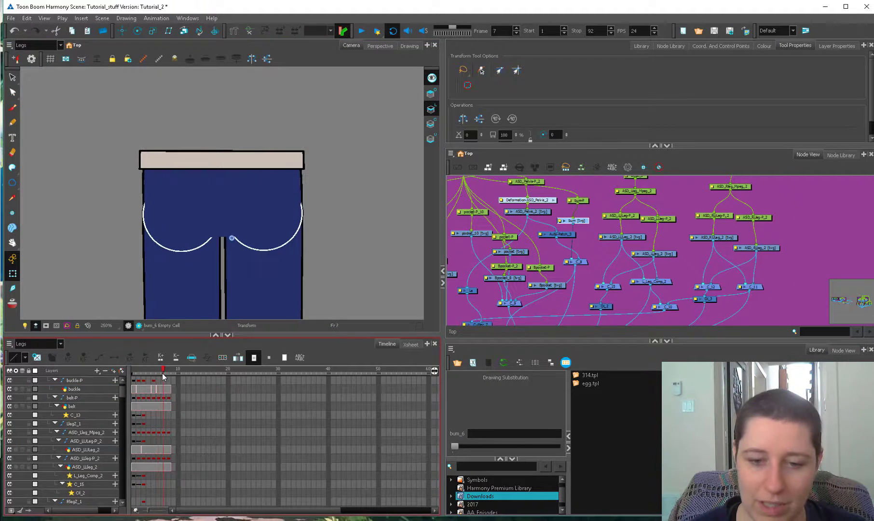
{"action": "key", "text": "1"}
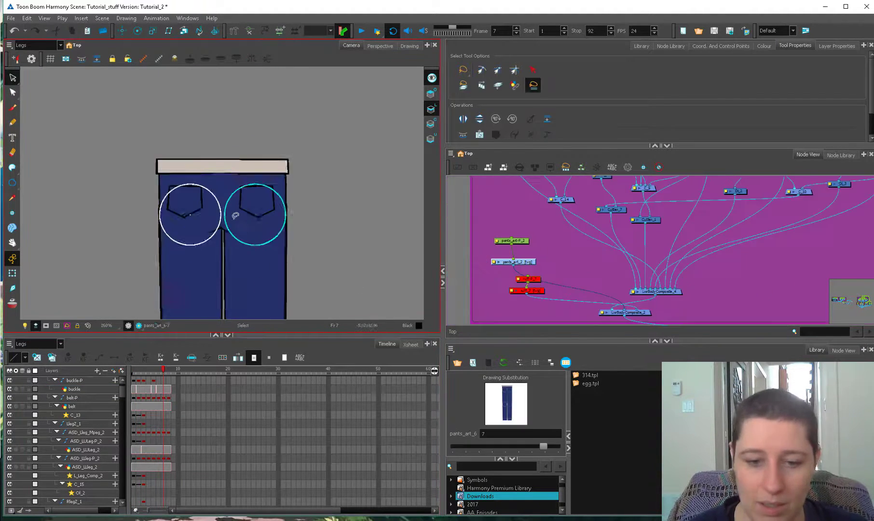
{"action": "key", "text": "2"}
{"action": "key", "text": "2"}
{"action": "left_click", "coordinate": [173, 197]}
{"action": "scroll", "coordinate": [273, 225], "scroll_direction": "up", "scroll_amount": 1}
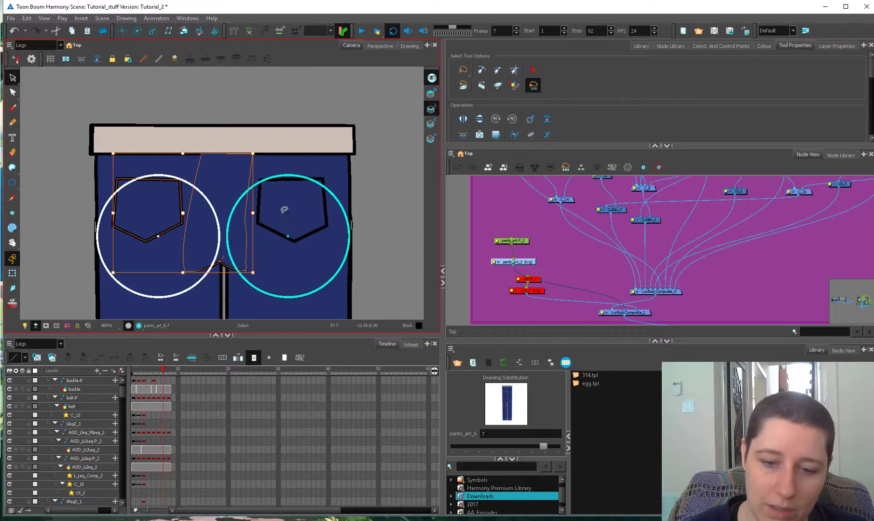
{"action": "left_click", "coordinate": [295, 241], "text": "shift"}
{"action": "key", "text": "Delete"}
{"action": "key", "text": "ctrl+z"}
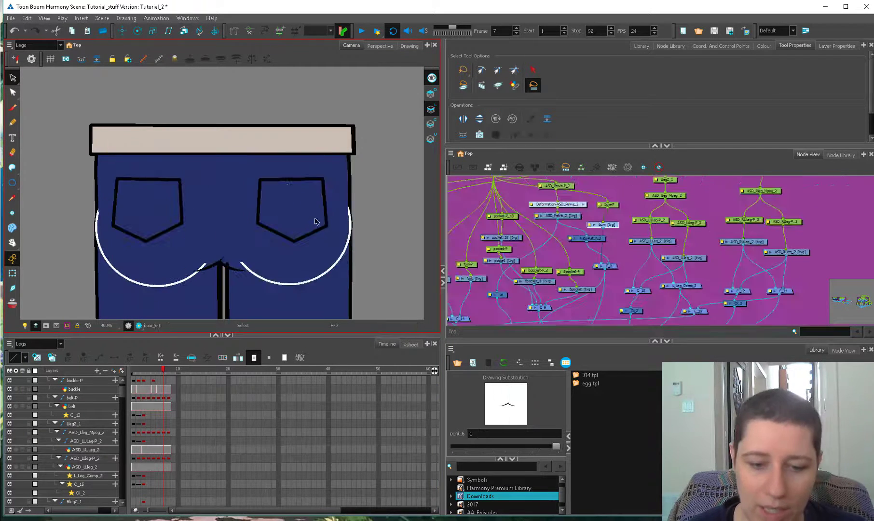
- Close off the crotch crease in the bum drawing with invisible strokes and fill the shape with the pants colour
{"action": "key", "text": "alt+v"}
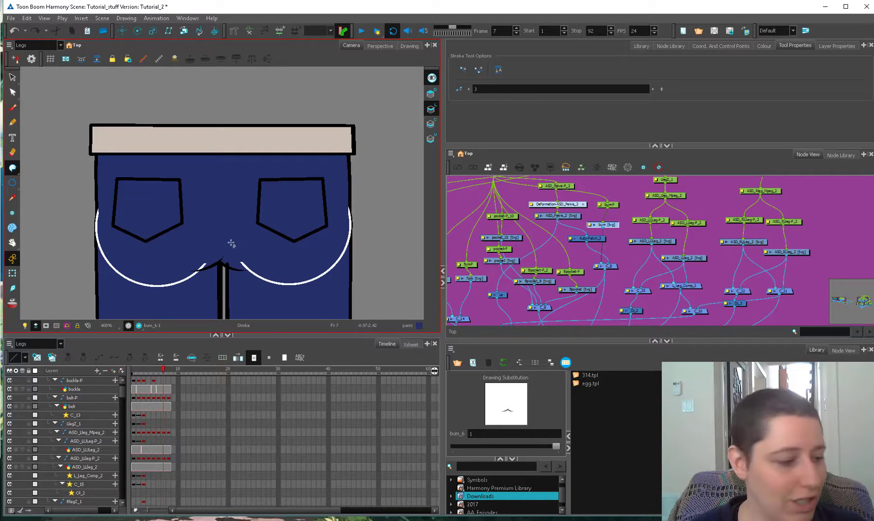
{"action": "left_click", "coordinate": [13, 274]}
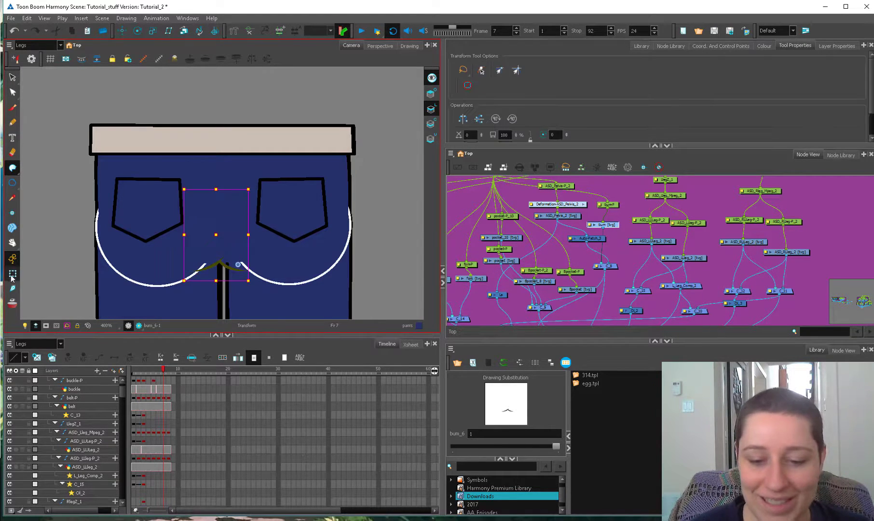
{"action": "left_click", "coordinate": [521, 296]}
{"action": "scroll", "coordinate": [521, 297], "scroll_direction": "down", "scroll_amount": 2}
{"action": "left_click_drag", "start_coordinate": [521, 296], "coordinate": [556, 238]}
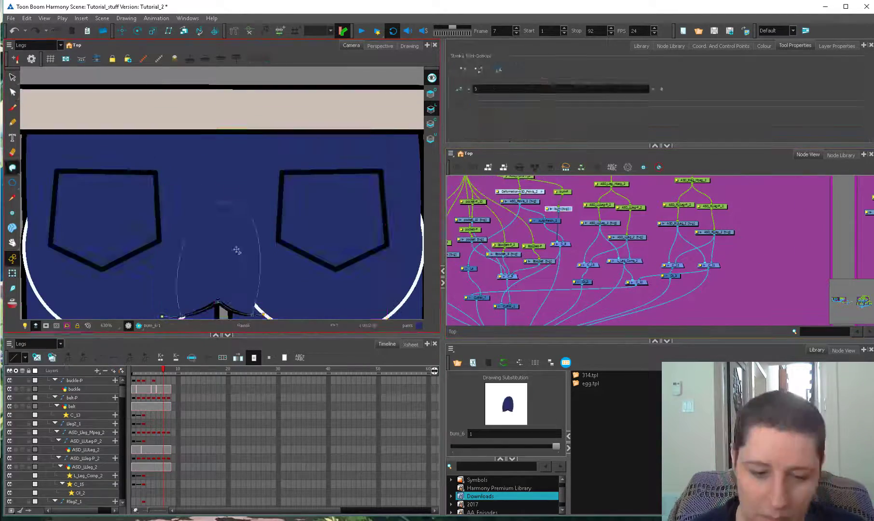
{"action": "key", "text": "1"}
{"action": "key", "text": "1"}
- Position the two back pockets on the pelvis across the back-view frames 6 to 8
{"action": "key", "text": "shift+t"}
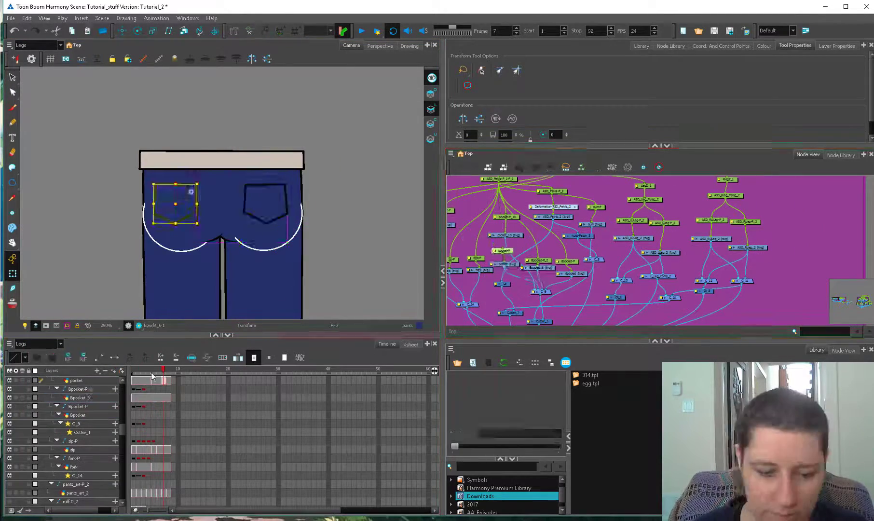
{"action": "left_click", "coordinate": [540, 278]}
{"action": "left_click", "coordinate": [136, 415]}
{"action": "left_click", "coordinate": [153, 414]}
{"action": "key", "text": "b"}
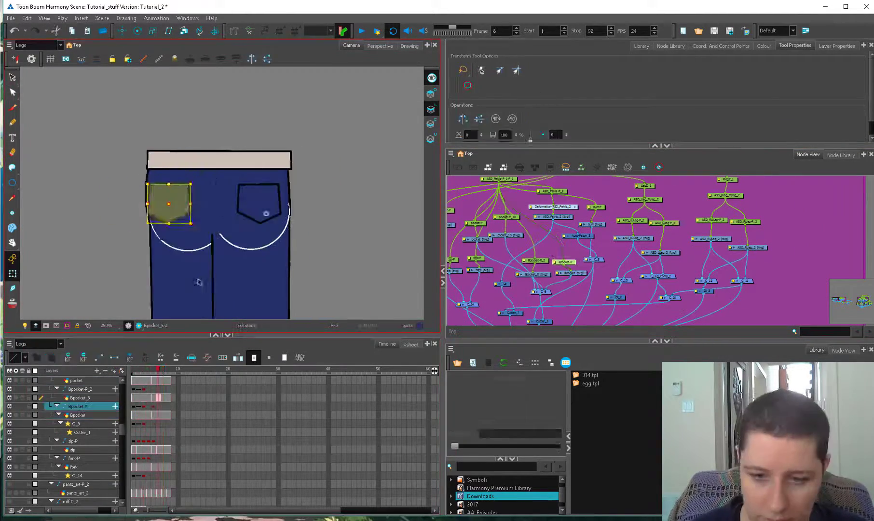
{"action": "left_click", "coordinate": [261, 202]}
{"action": "key", "text": "b"}
{"action": "left_click", "coordinate": [161, 369]}
{"action": "left_click", "coordinate": [163, 369]}
{"action": "left_click", "coordinate": [169, 369]}
{"action": "left_click_drag", "start_coordinate": [247, 203], "coordinate": [273, 202]}
{"action": "left_click", "coordinate": [175, 203]}
- Fit the back pocket to the side view on frame 5 and save the scene
{"action": "left_click", "coordinate": [151, 397]}
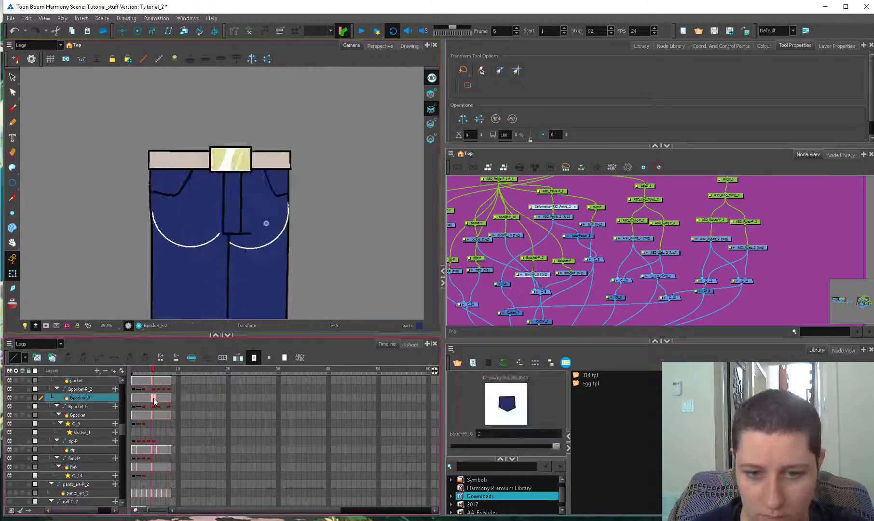
{"action": "left_click", "coordinate": [148, 368]}
{"action": "key", "text": "ctrl+s"}
{"action": "left_click", "coordinate": [159, 415]}
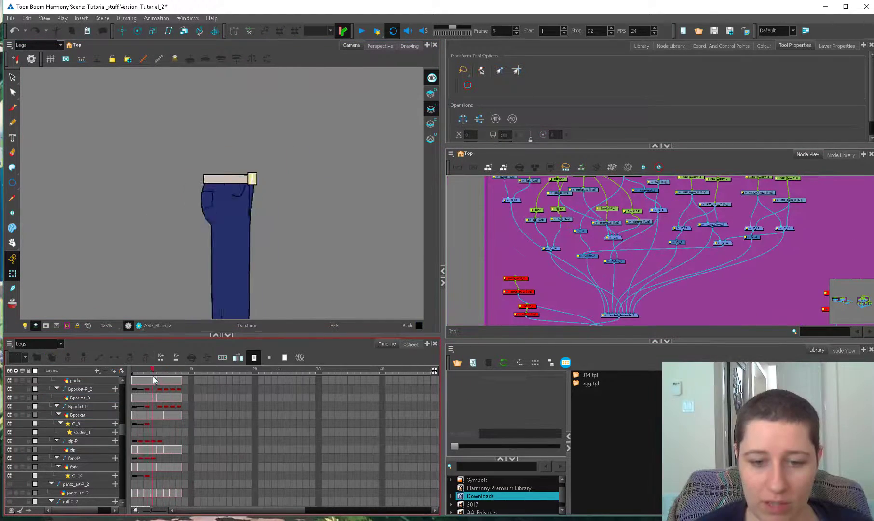
- Examine the turnaround frames for which leg overlaps the other, comparing the leg layers and Z depth on frames 2 and 8
{"action": "left_click_drag", "start_coordinate": [153, 376], "coordinate": [131, 378]}
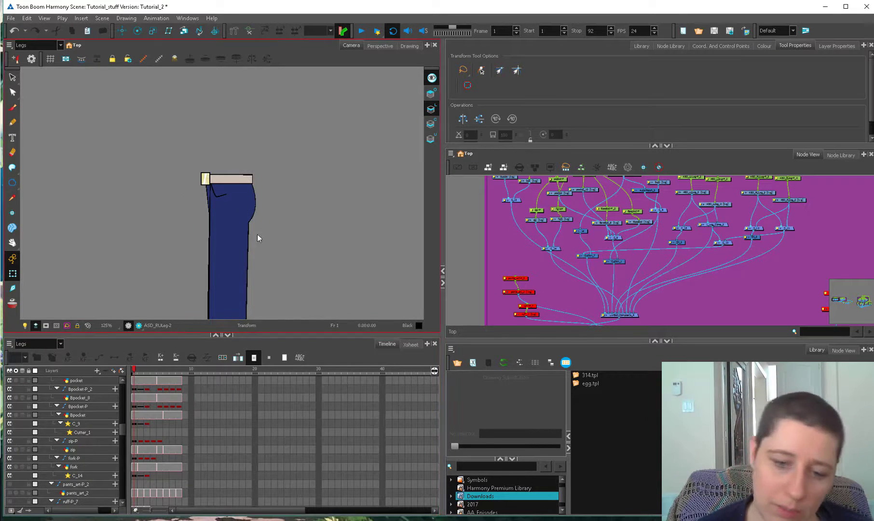
{"action": "left_click", "coordinate": [143, 369]}
{"action": "left_click", "coordinate": [225, 235]}
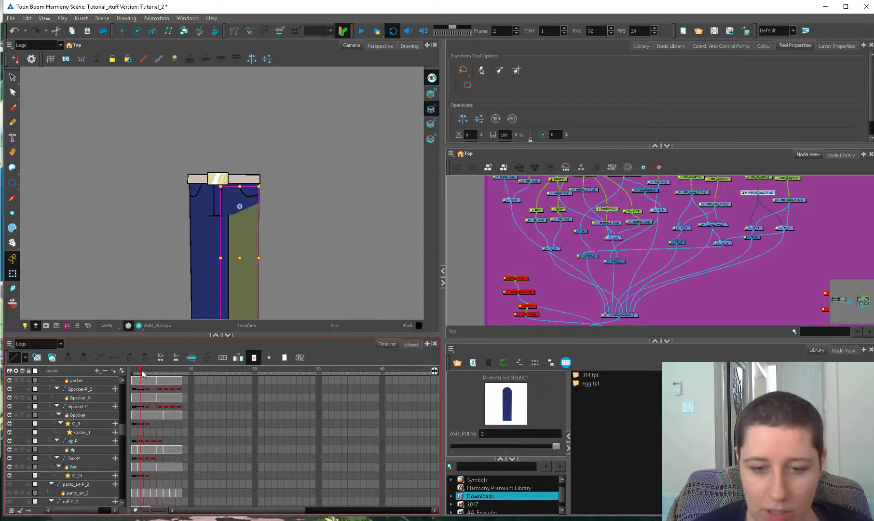
{"action": "left_click_drag", "start_coordinate": [692, 229], "coordinate": [656, 292]}
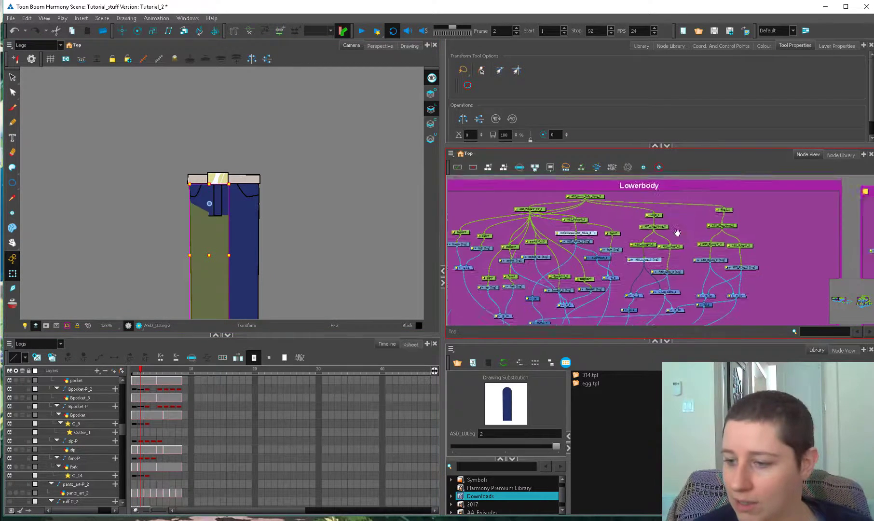
{"action": "scroll", "coordinate": [727, 230], "scroll_direction": "up", "scroll_amount": 2}
{"action": "left_click", "coordinate": [617, 205]}
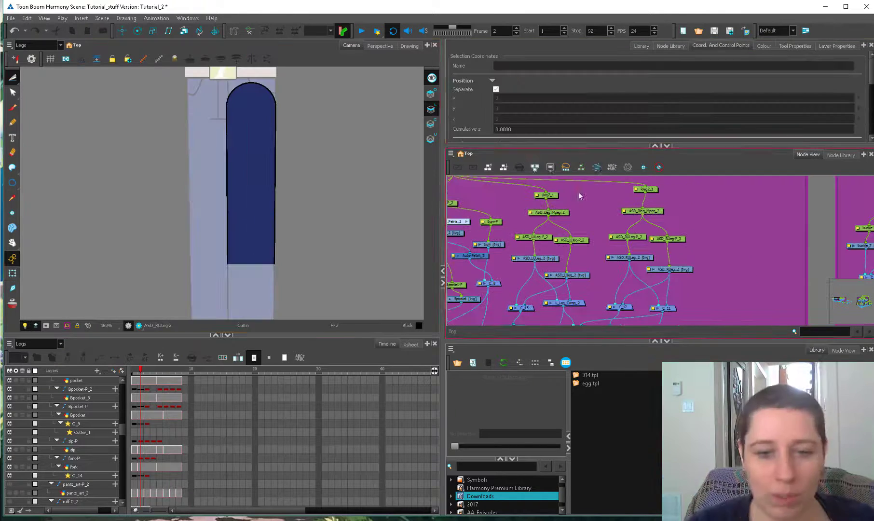
{"action": "left_click", "coordinate": [12, 274]}
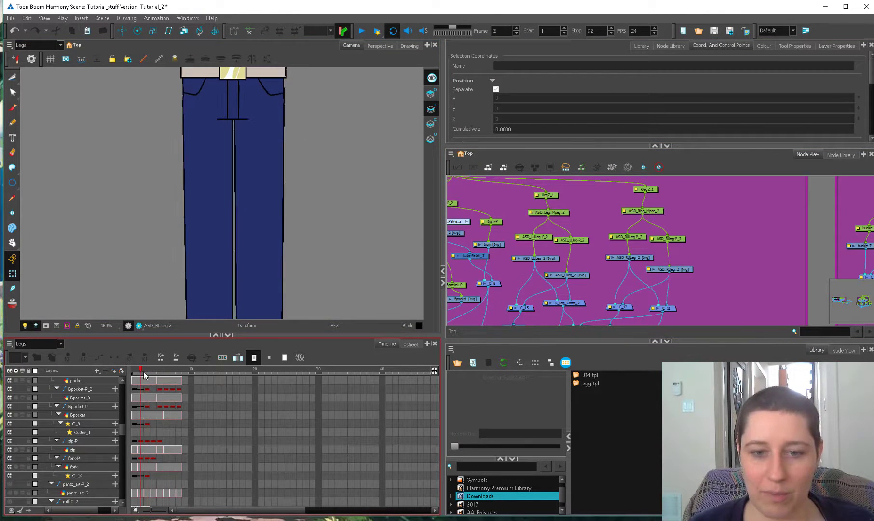
{"action": "left_click", "coordinate": [546, 196]}
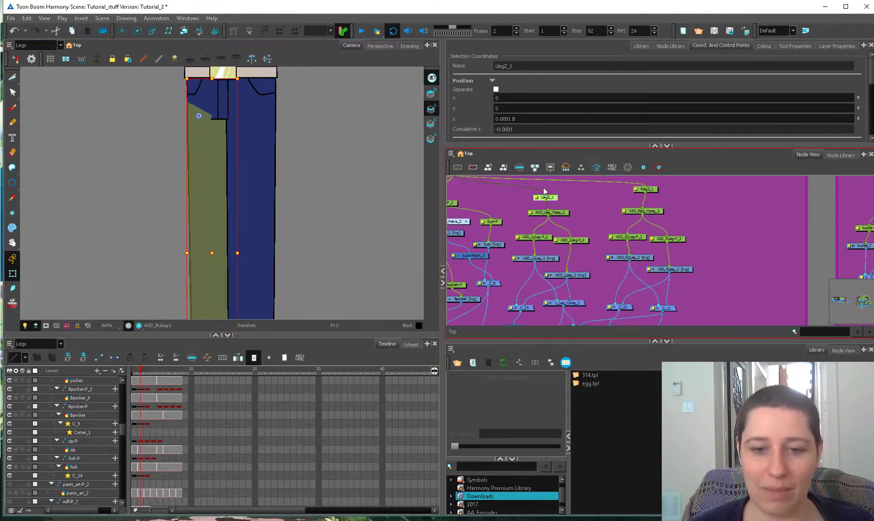
{"action": "left_click", "coordinate": [254, 174]}
{"action": "left_click_drag", "start_coordinate": [147, 370], "coordinate": [179, 370]}
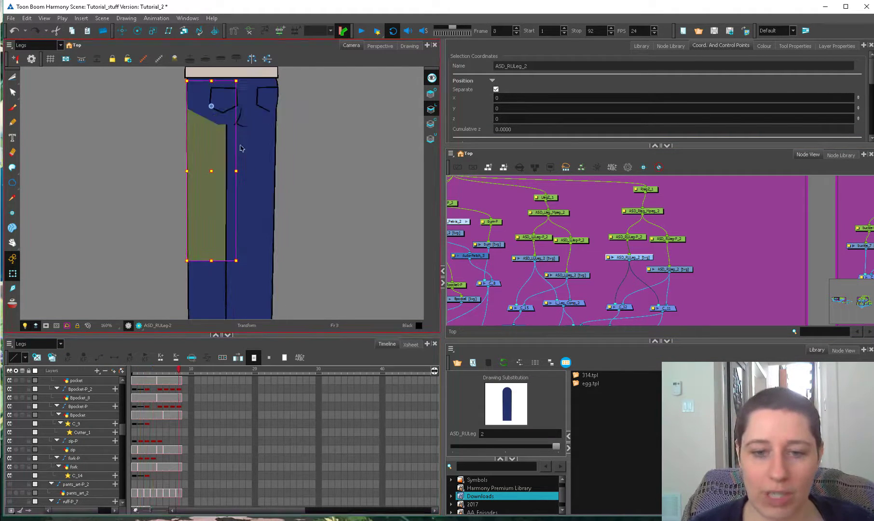
{"action": "left_click", "coordinate": [293, 176]}
{"action": "left_click", "coordinate": [202, 204]}
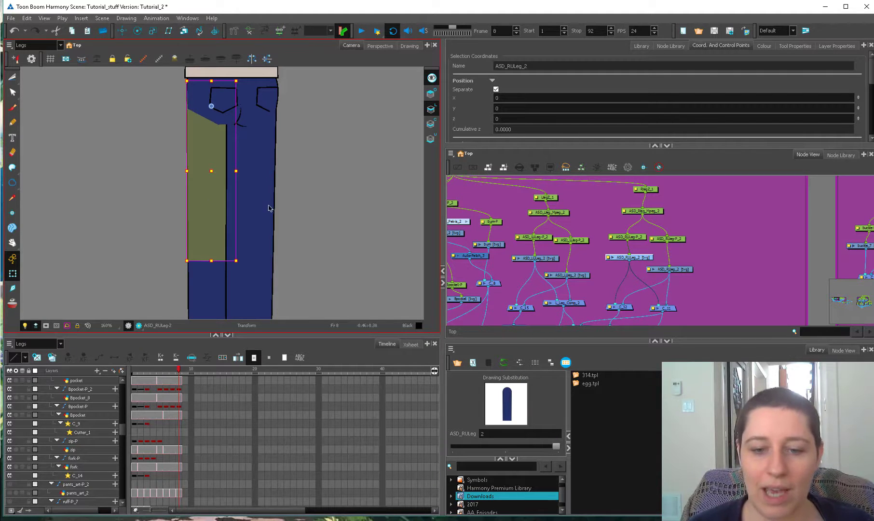
{"action": "left_click", "coordinate": [263, 221]}
{"action": "left_click", "coordinate": [202, 233]}
- Try bringing the right leg forward on frame 8 by setting the RlegZ_1 peg's Z position to 0.0001 F
{"action": "left_click", "coordinate": [645, 189]}
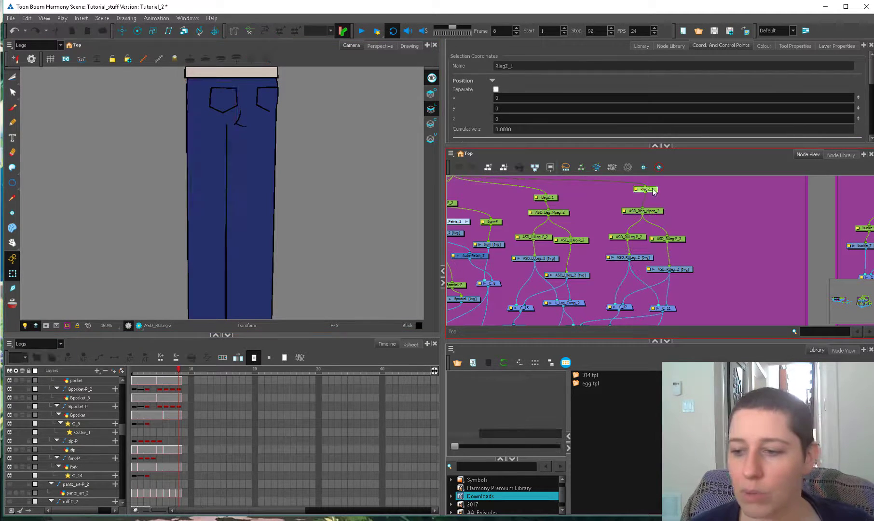
{"action": "left_click", "coordinate": [504, 118]}
{"action": "type", "text": ".0001"}
{"action": "key", "text": "Return"}
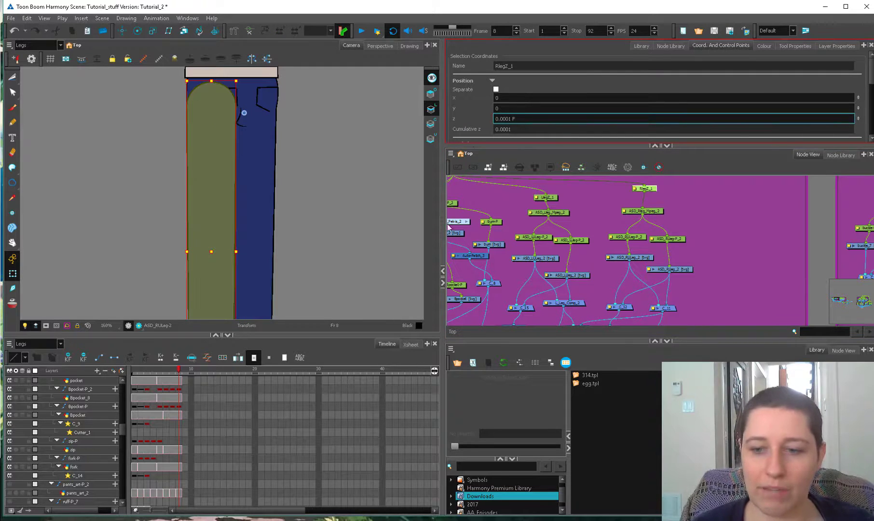
{"action": "left_click", "coordinate": [394, 217]}
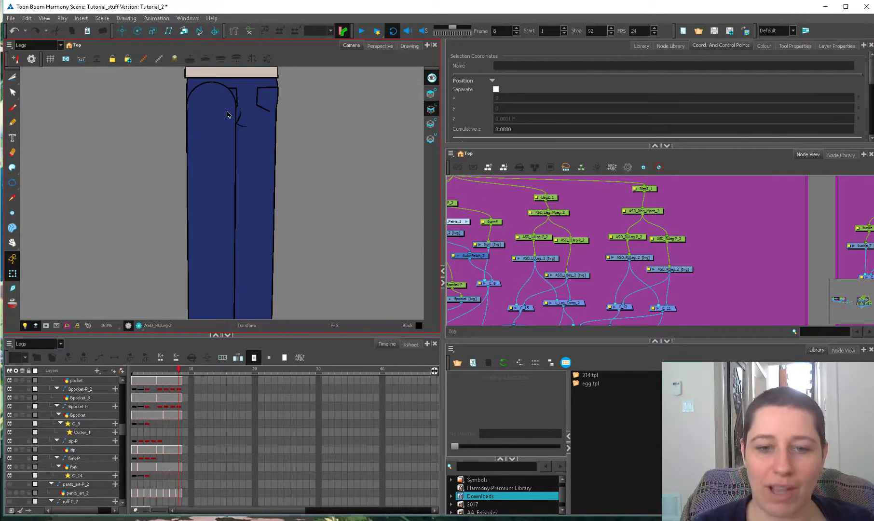
{"action": "key", "text": "ctrl+z"}
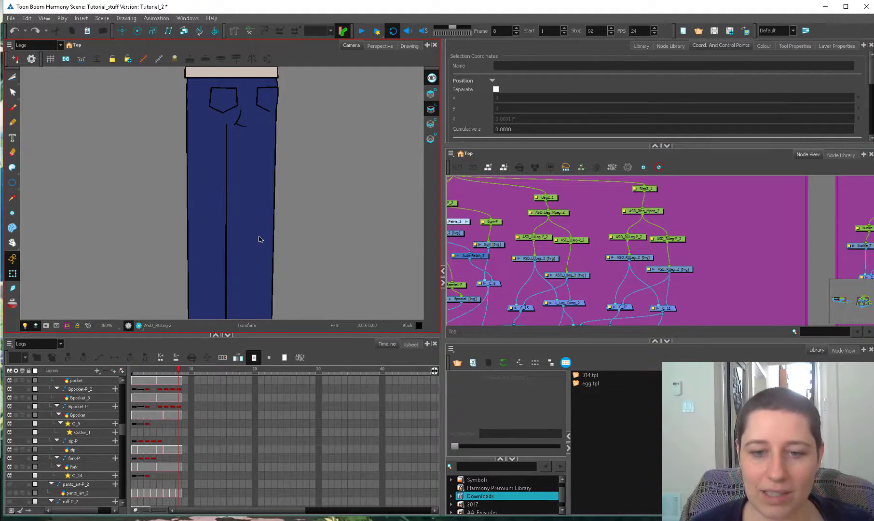
- On frame 8, set the left leg's LlegZ_1 peg to a Z position of 0.0001 B
{"action": "left_click", "coordinate": [258, 240]}
{"action": "left_click", "coordinate": [512, 119]}
{"action": "type", "text": "-0.0001"}
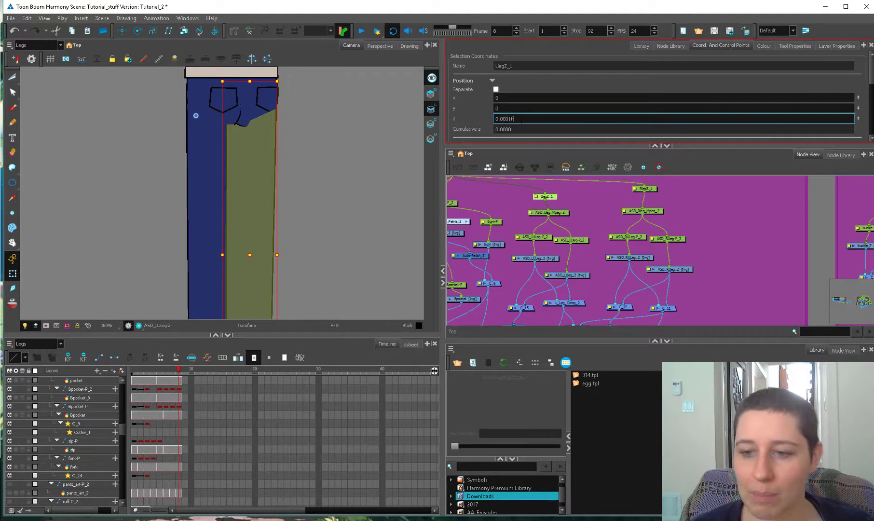
{"action": "left_click", "coordinate": [308, 224]}
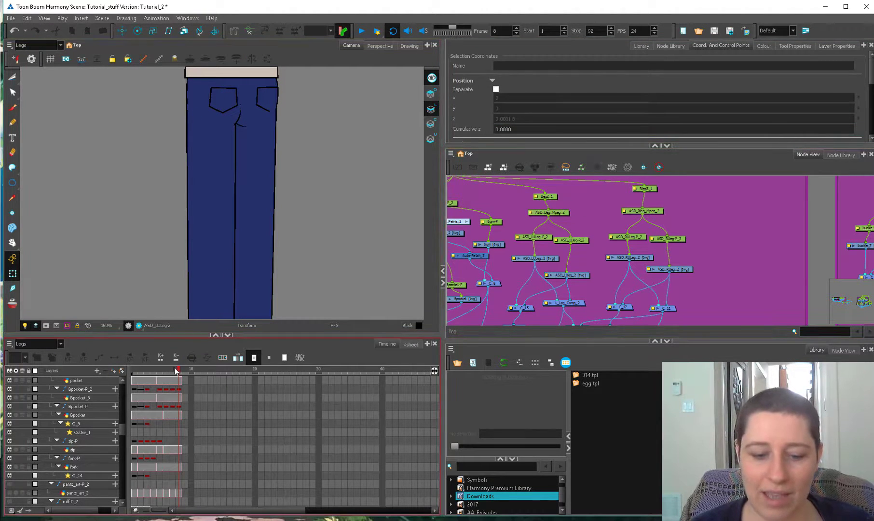
- Check the leg overlap from frame 8 back to frame 1 and inspect the LlegZ_1 peg's Z position and keyframes on frames 1 to 3
{"action": "left_click", "coordinate": [241, 259]}
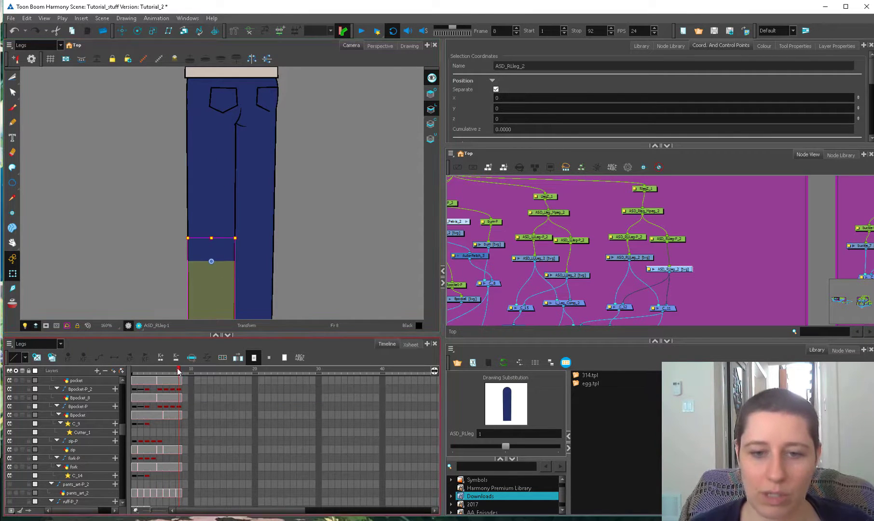
{"action": "left_click_drag", "start_coordinate": [179, 369], "coordinate": [133, 376]}
{"action": "scroll", "coordinate": [222, 270], "scroll_direction": "down", "scroll_amount": 2}
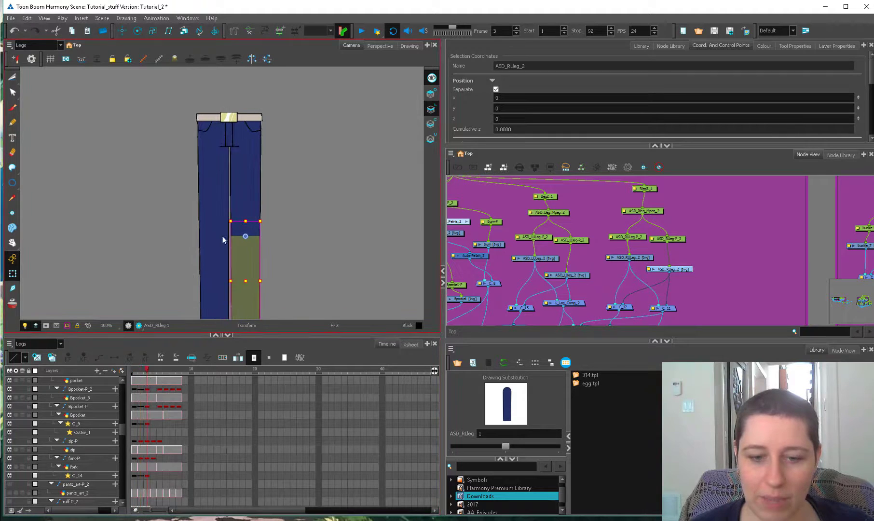
{"action": "left_click", "coordinate": [222, 236]}
{"action": "key", "text": "b"}
{"action": "key", "text": "b"}
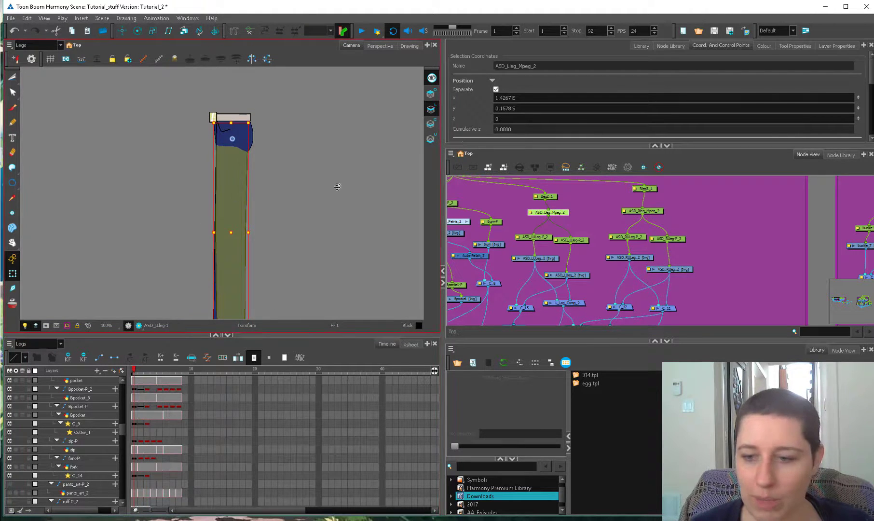
{"action": "left_click", "coordinate": [562, 195]}
{"action": "left_click", "coordinate": [552, 194]}
{"action": "scroll", "coordinate": [552, 194], "scroll_direction": "up", "scroll_amount": 4}
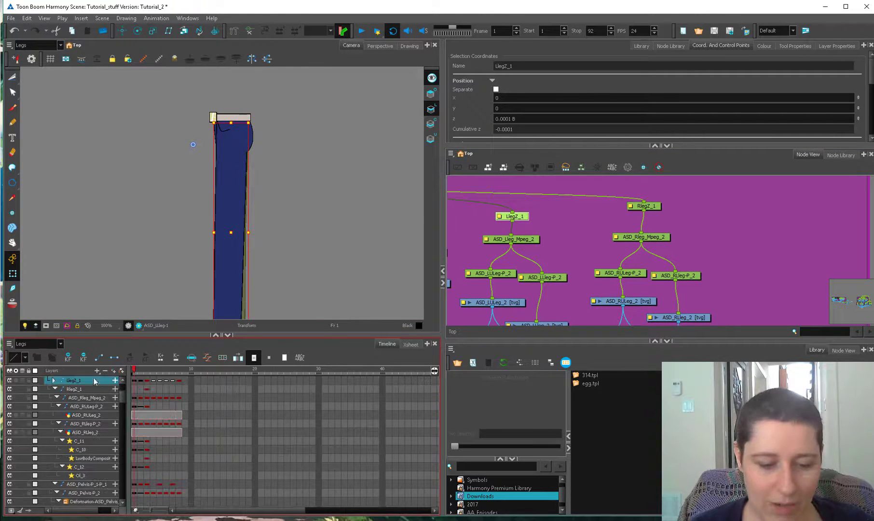
{"action": "left_click", "coordinate": [147, 380]}
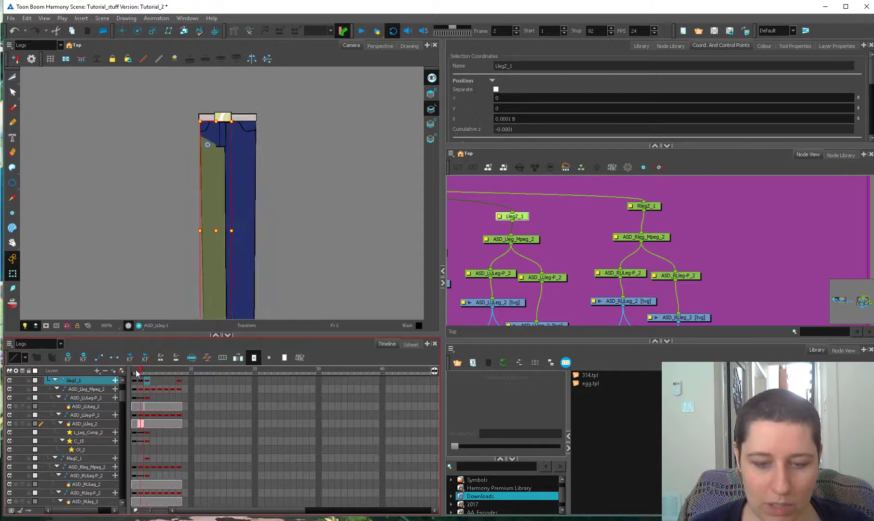
{"action": "mouse_move", "coordinate": [135, 369]}
{"action": "left_mouse_down"}
{"action": "mouse_move", "coordinate": [188, 366]}
{"action": "mouse_move", "coordinate": [131, 369]}
{"action": "mouse_move", "coordinate": [180, 360]}
{"action": "mouse_move", "coordinate": [147, 364]}
{"action": "left_mouse_up"}
{"action": "key", "text": "Escape"}
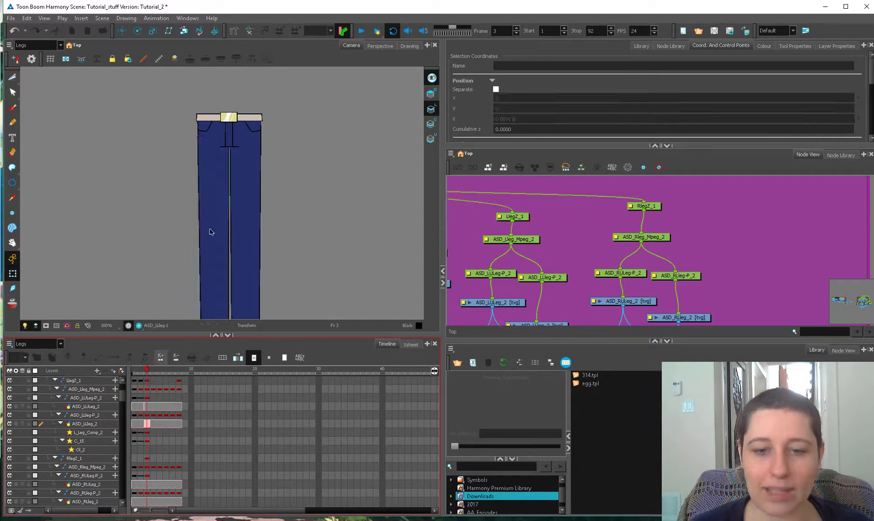
- Test the hip joint on frame 3 by rotating the right leg outward, and undo the rotation
{"action": "left_click_drag", "start_coordinate": [250, 172], "coordinate": [231, 261]}
{"action": "scroll", "coordinate": [205, 230], "scroll_direction": "up", "scroll_amount": 2}
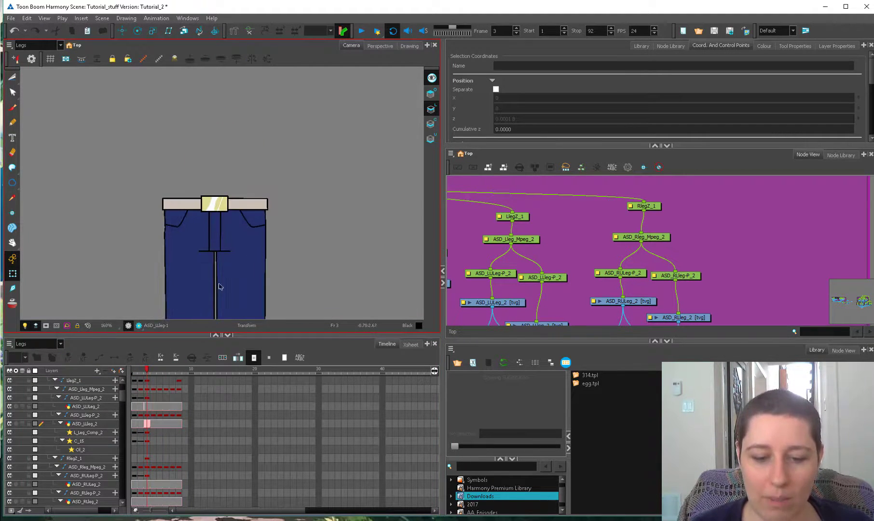
{"action": "key", "text": "1"}
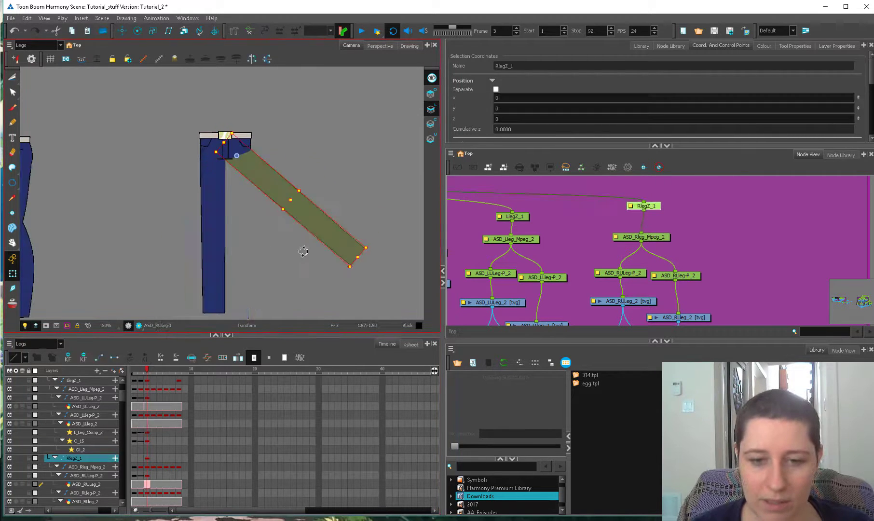
{"action": "key", "text": "ctrl+z"}
{"action": "key", "text": "Escape"}
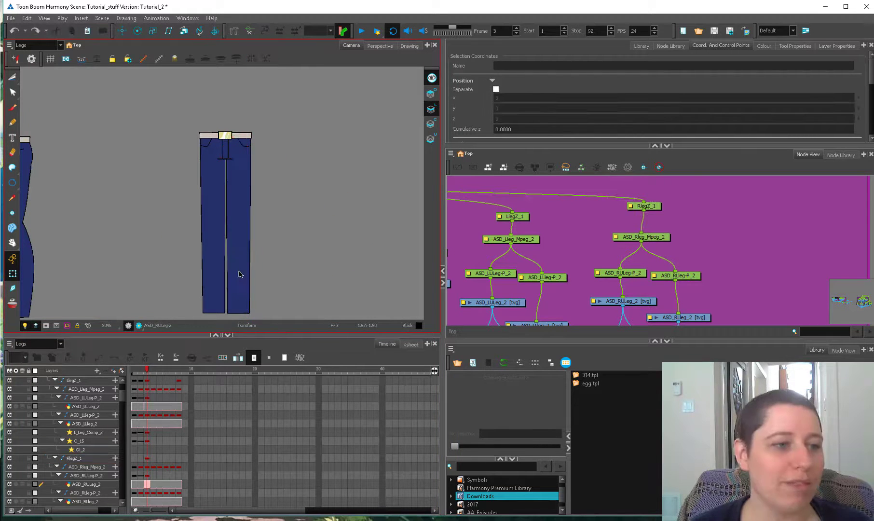
- Compare the gap and overlap between the two legs on frames 2 and 3
{"action": "left_click", "coordinate": [218, 295]}
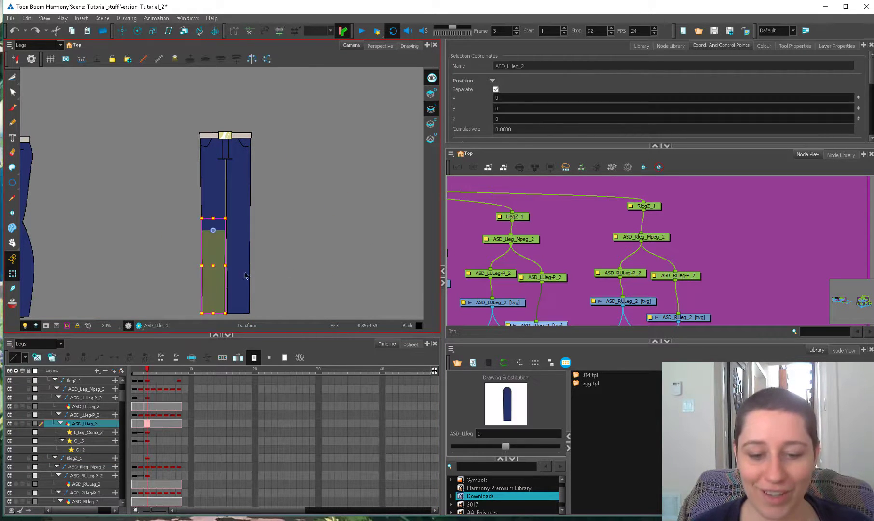
{"action": "left_click", "coordinate": [142, 373]}
{"action": "mouse_move", "coordinate": [142, 373]}
{"action": "left_mouse_down"}
{"action": "mouse_move", "coordinate": [133, 373]}
{"action": "mouse_move", "coordinate": [167, 375]}
{"action": "mouse_move", "coordinate": [140, 374]}
{"action": "left_mouse_up"}
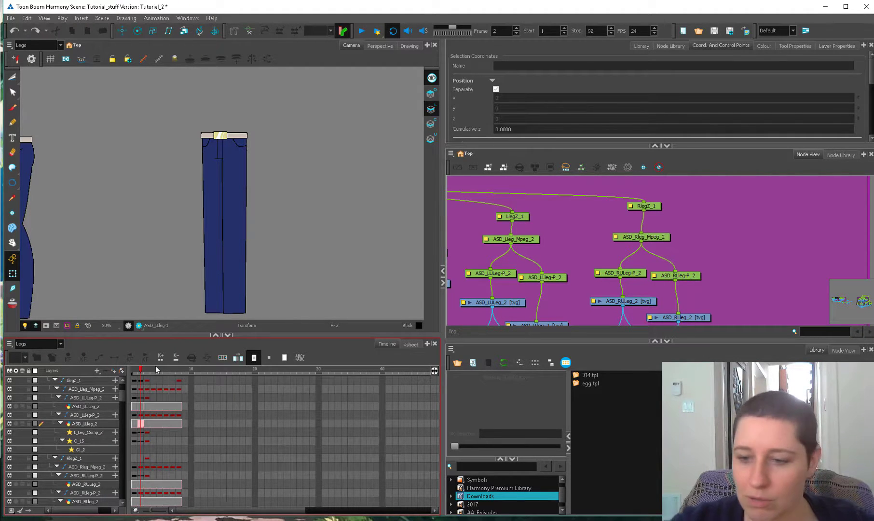
{"action": "left_click", "coordinate": [299, 248]}
{"action": "key", "text": "period"}
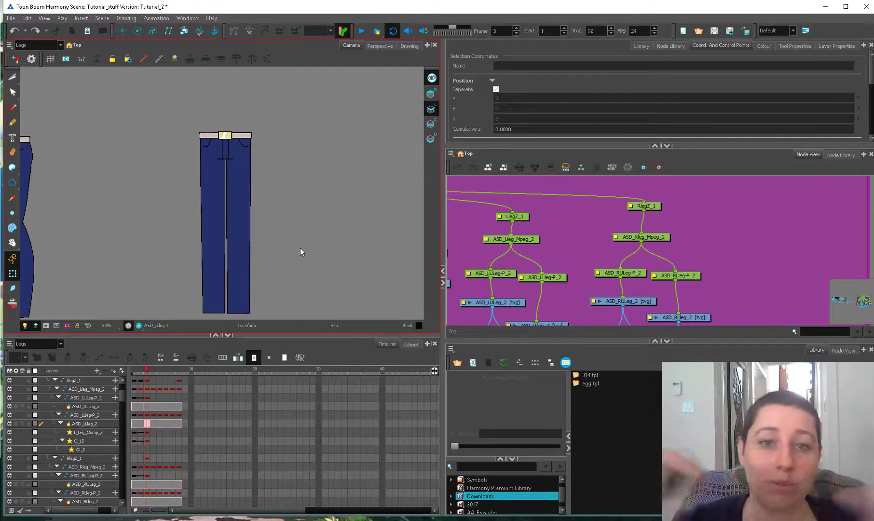